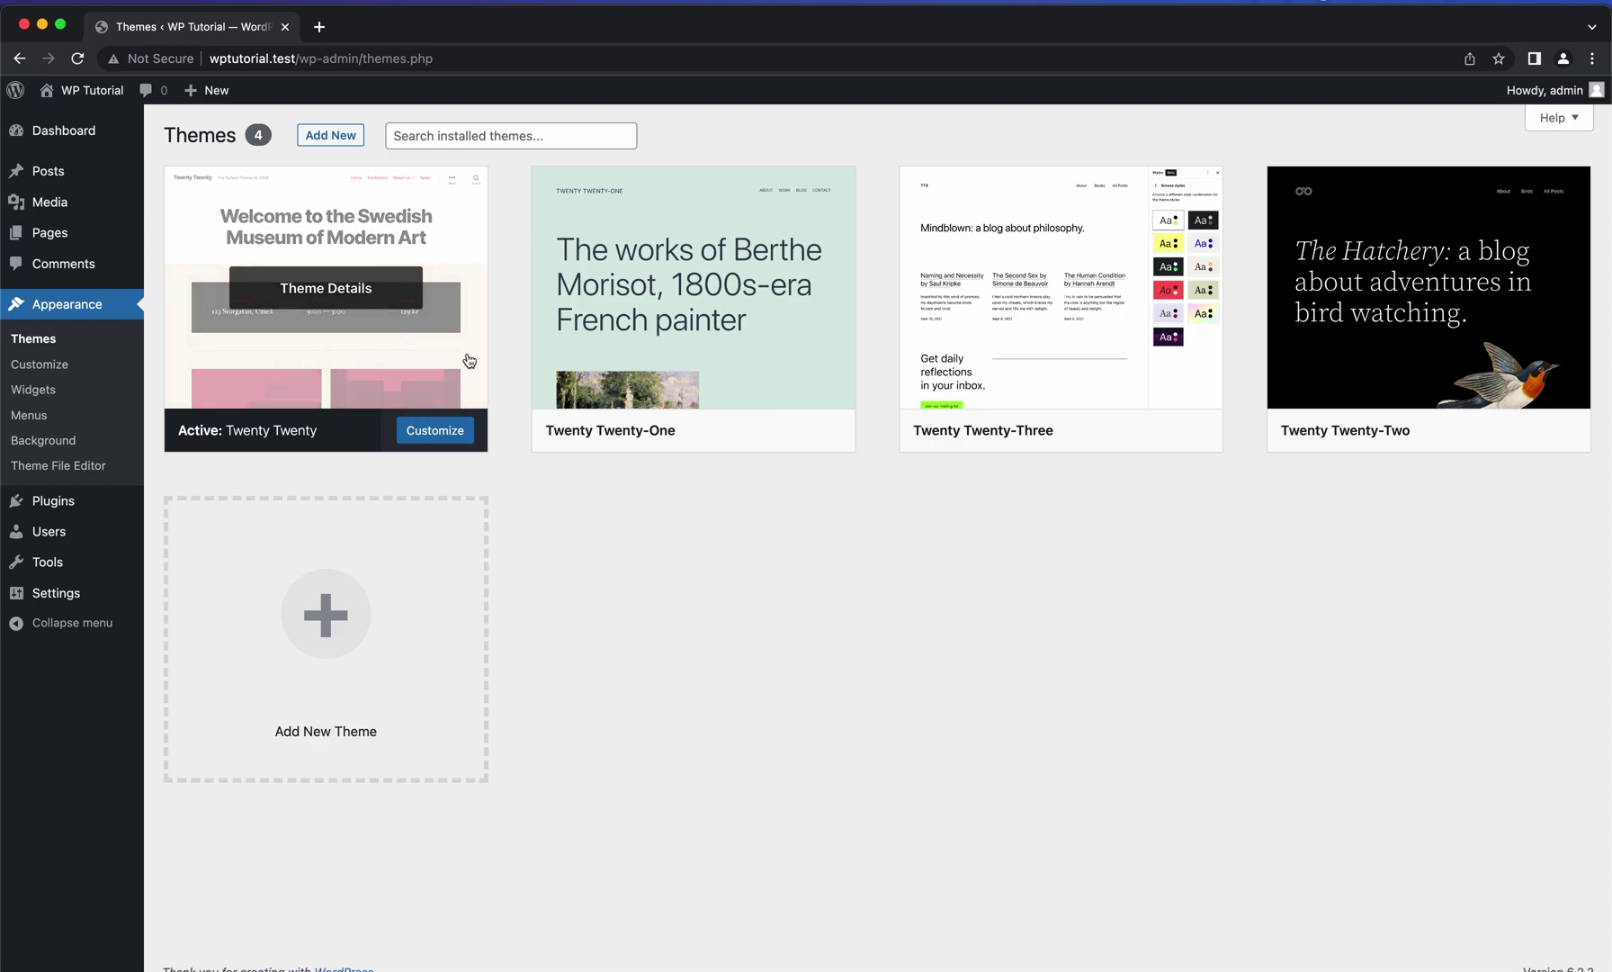
In VS Code, create a twentytwenty-child folder inside wp-content/themes.
mouse_move(373, 319)
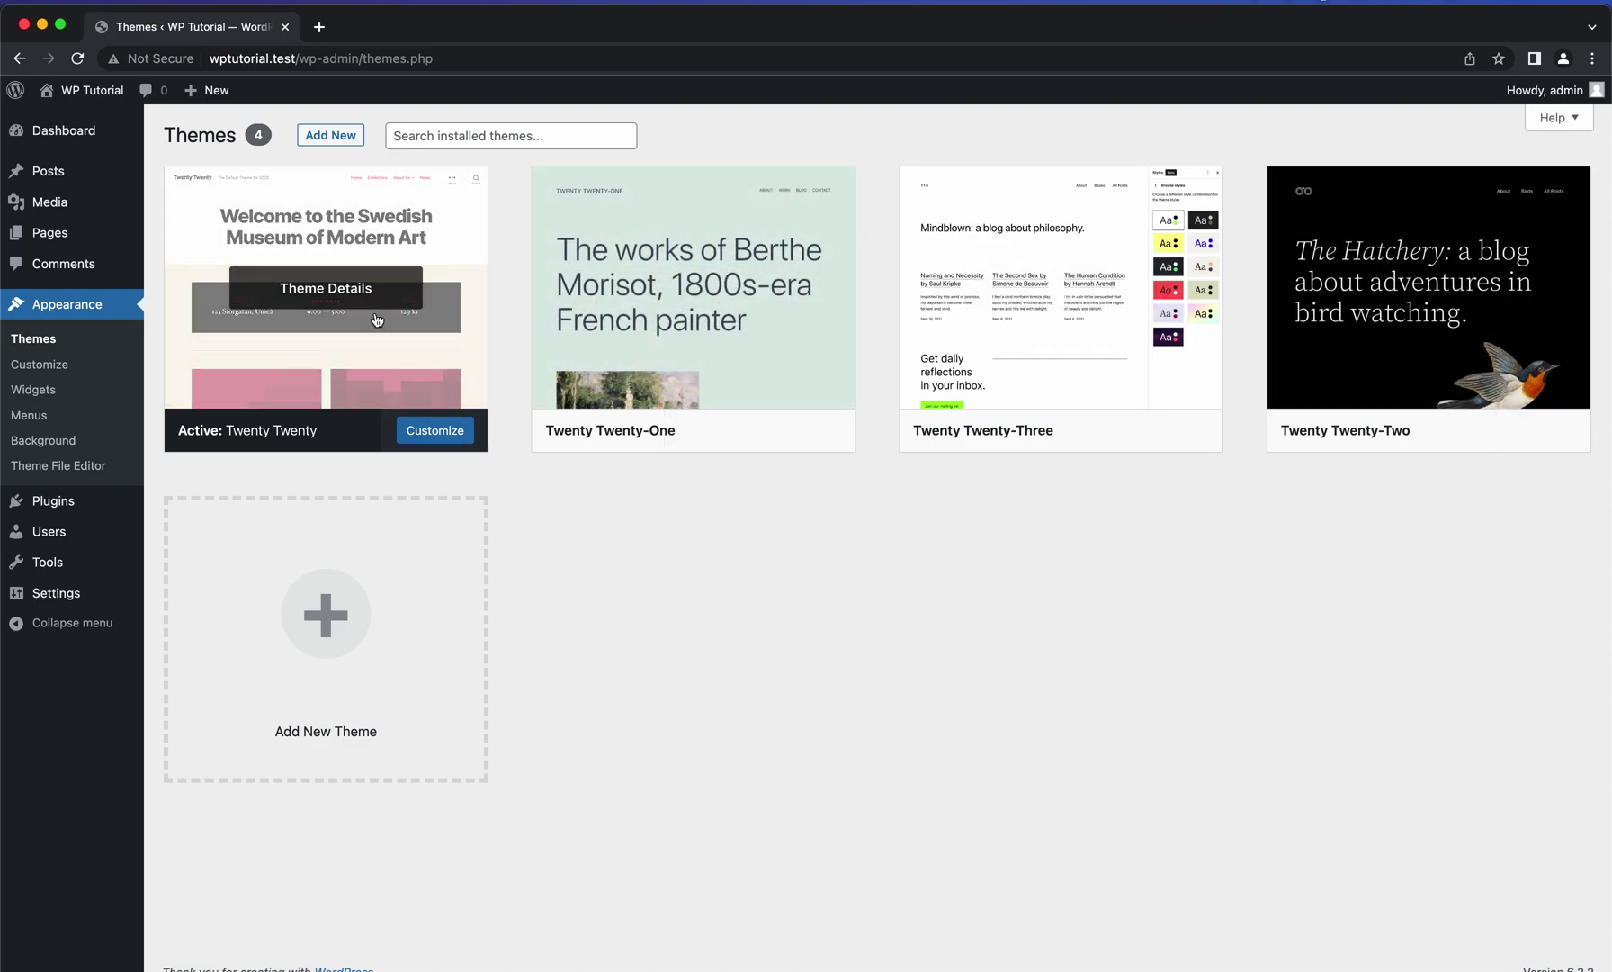
key(super+Tab)
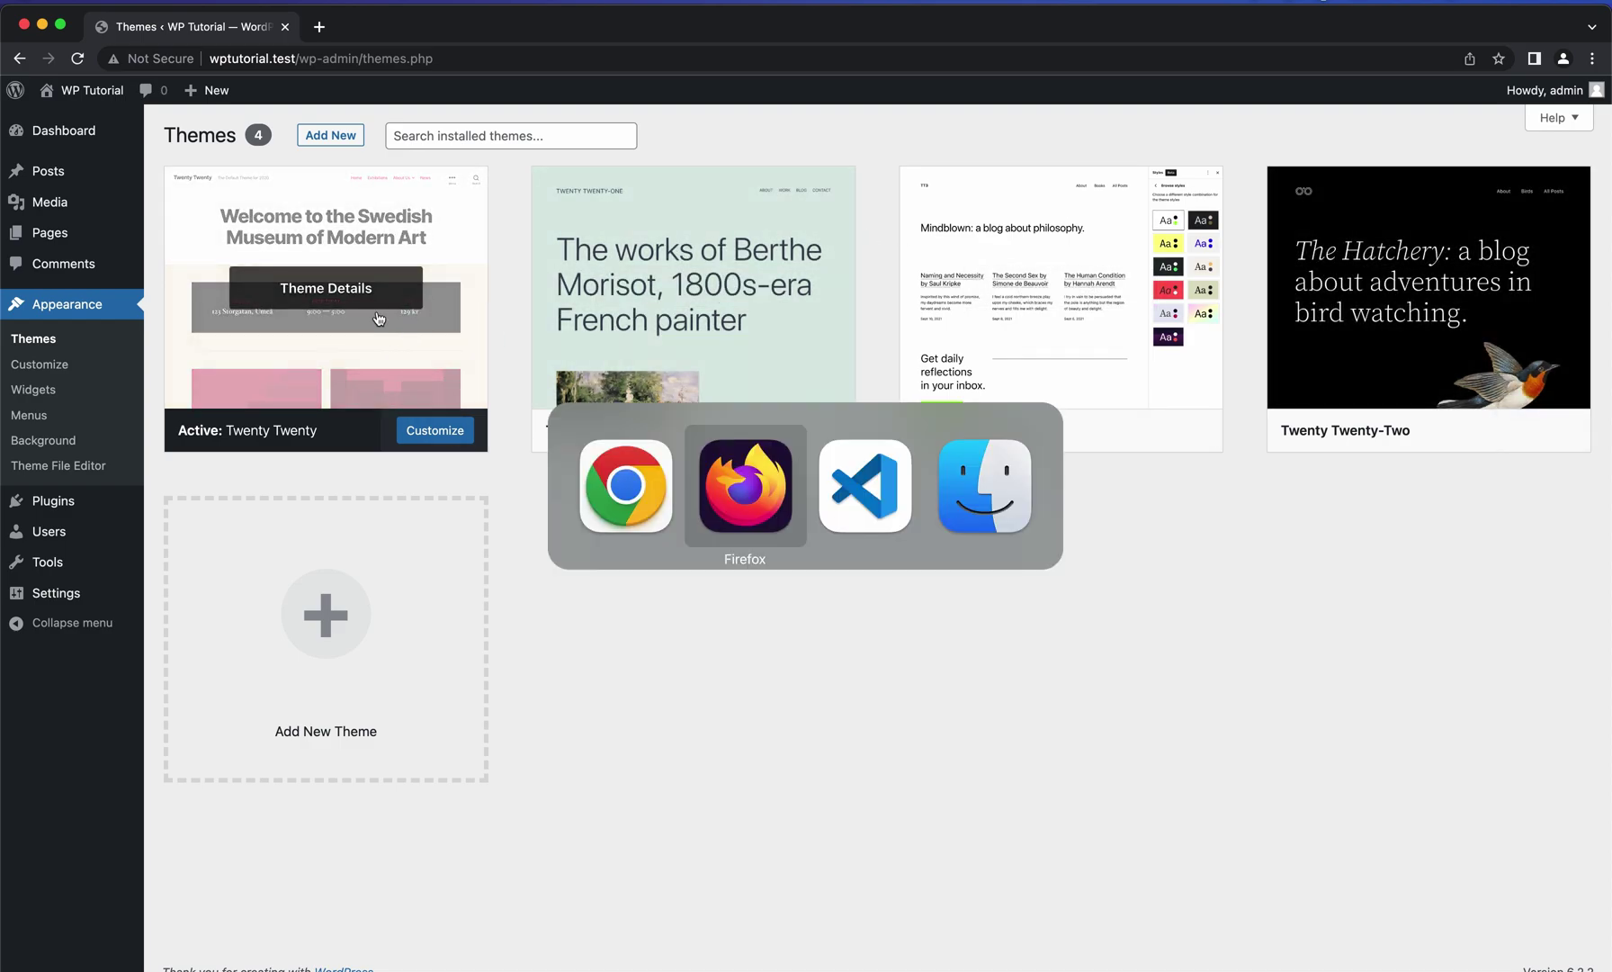
key(super+Tab)
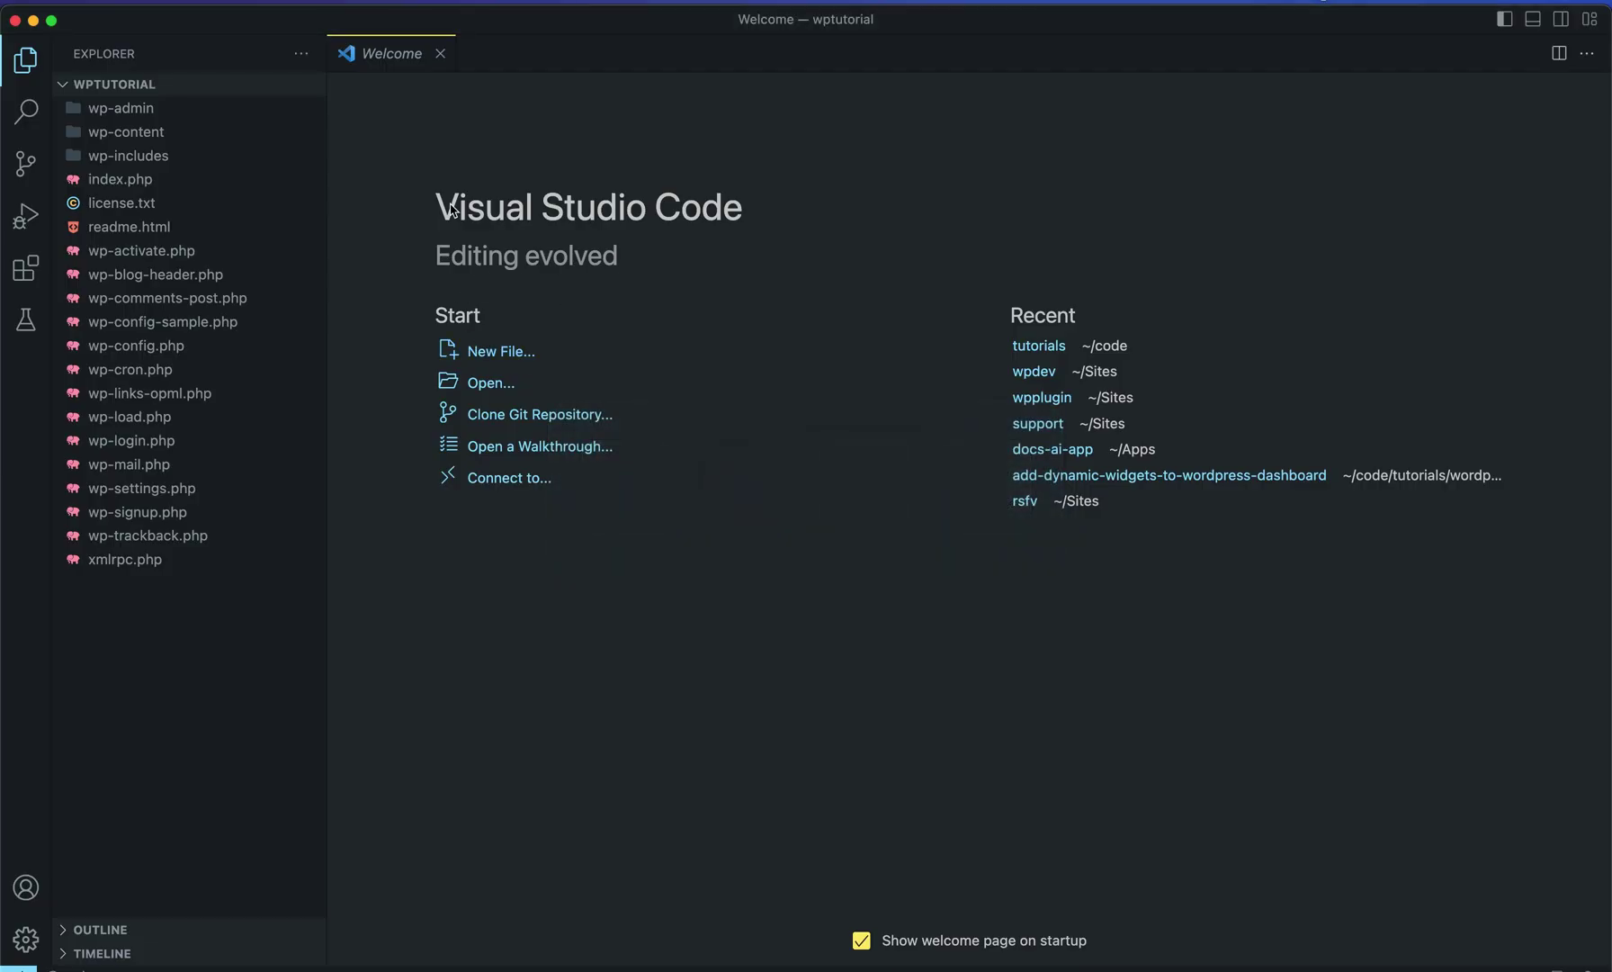
click(223, 135)
click(213, 180)
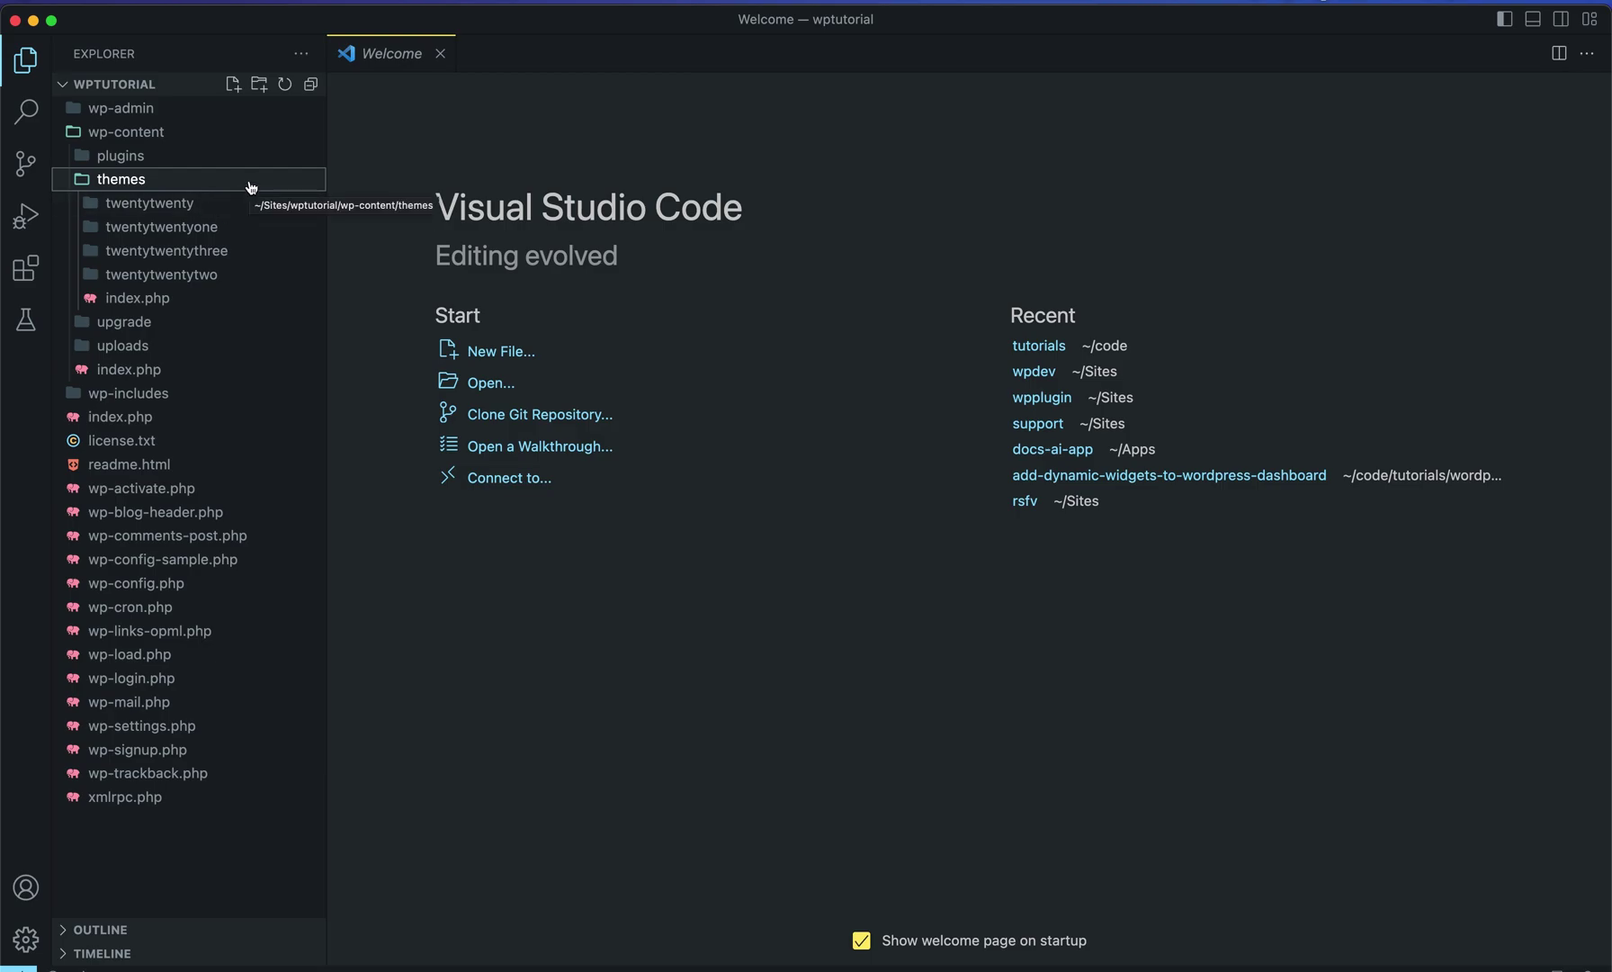
right_click(251, 180)
click(298, 209)
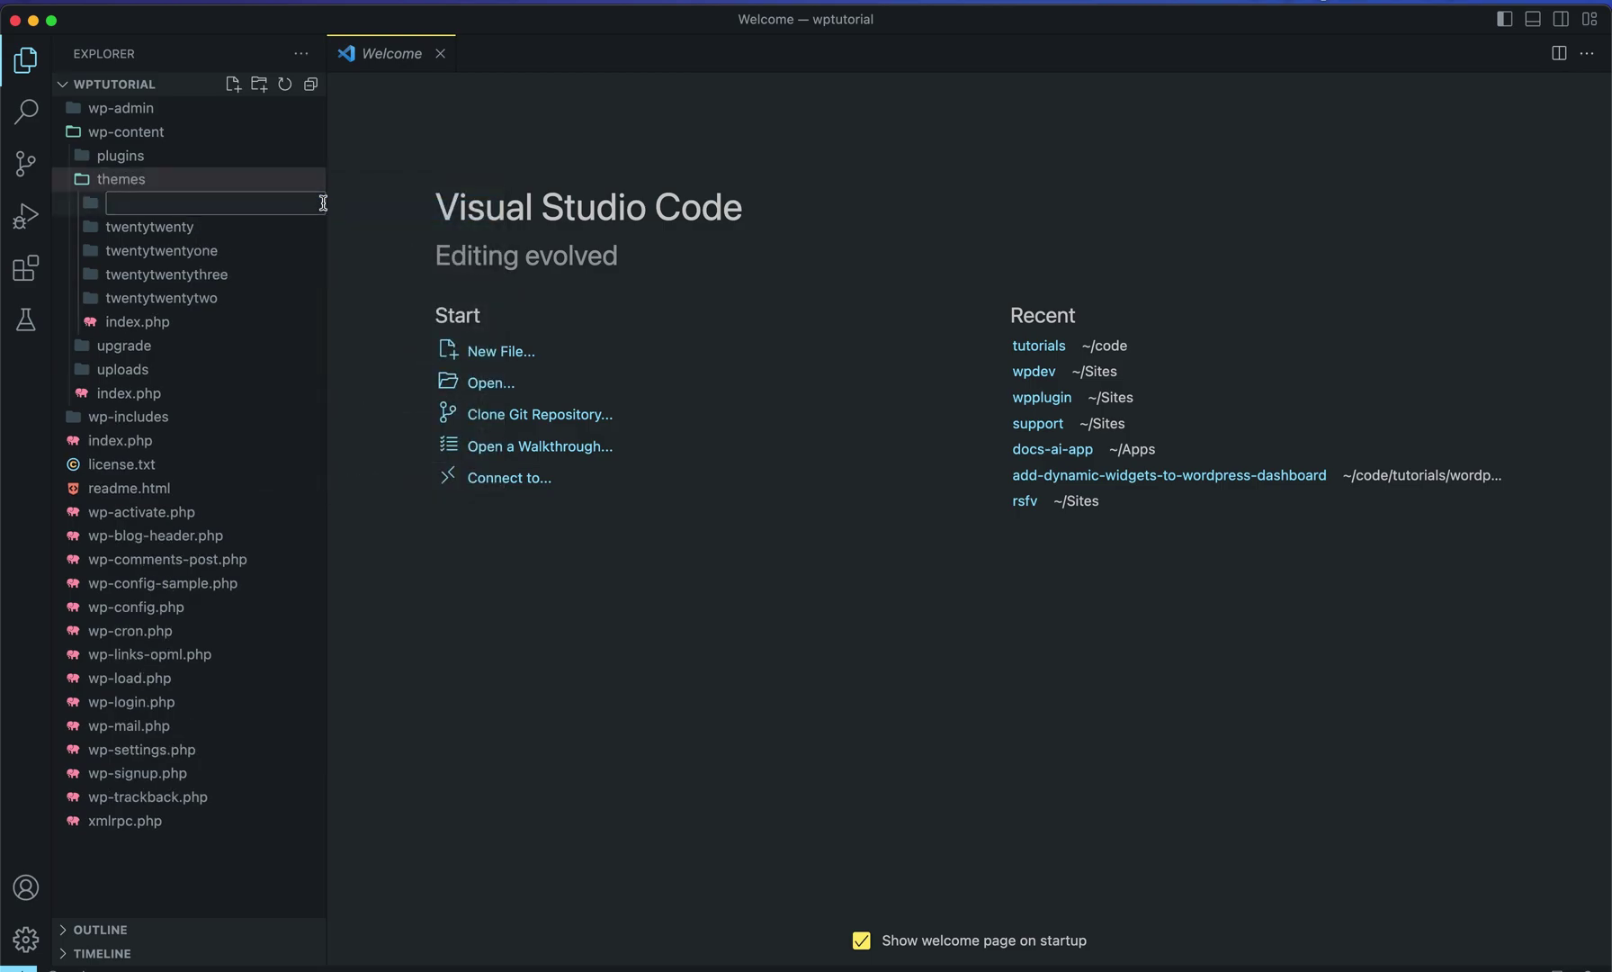
text(twentytwenty-child)
key(Return)
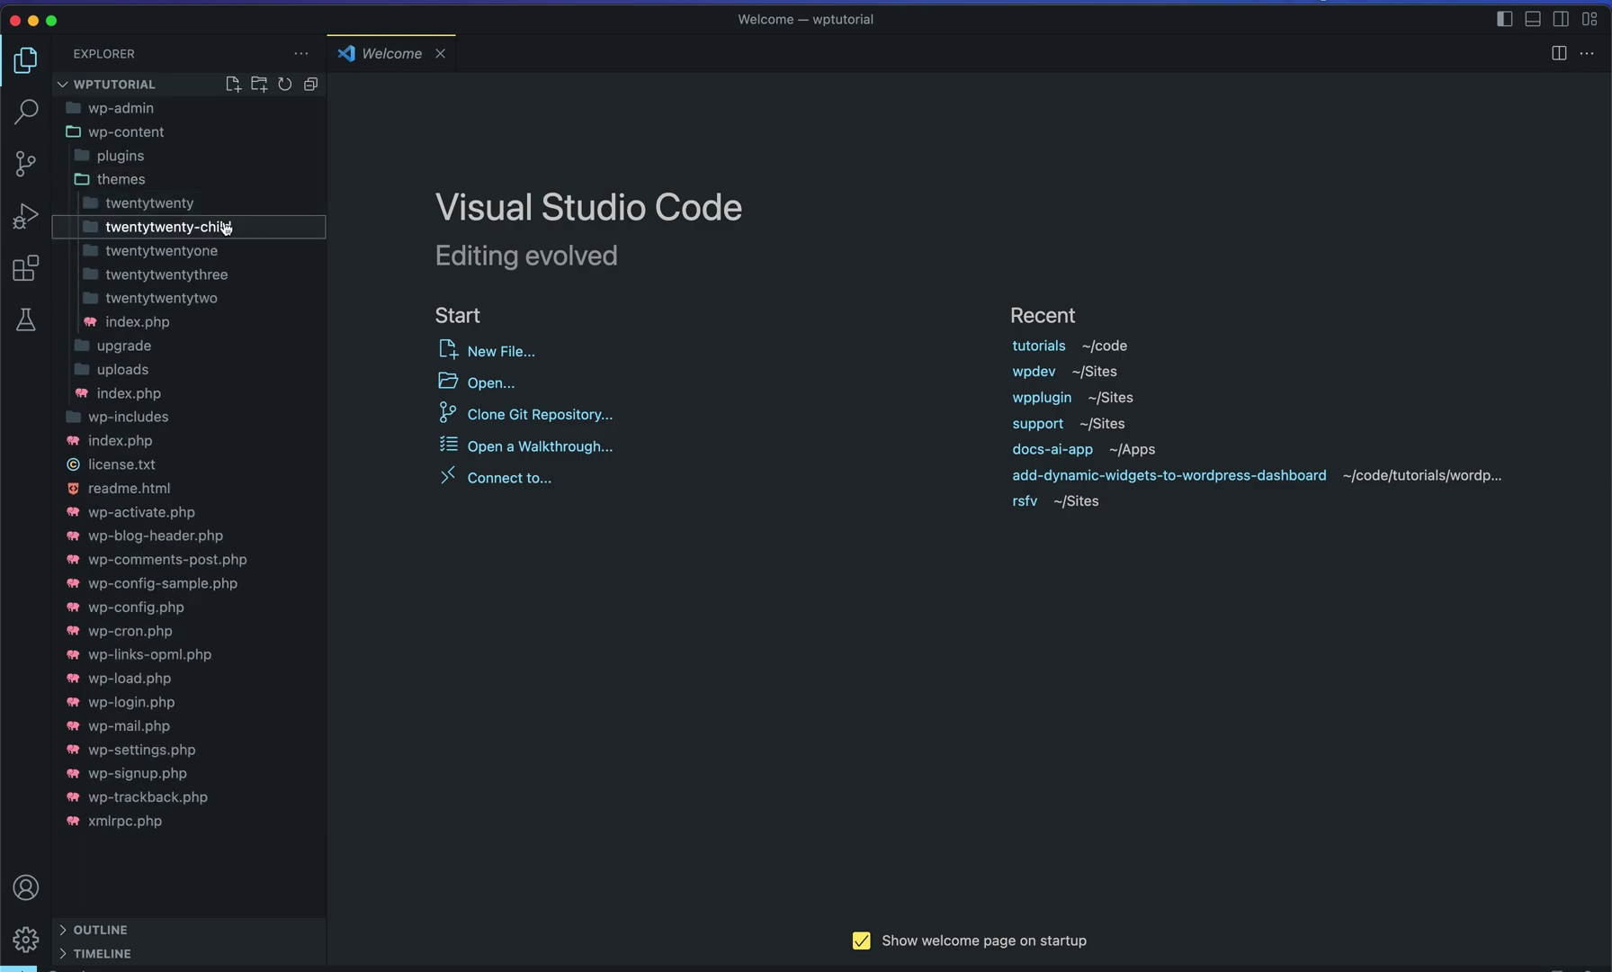
Start a new file named style.css in the twentytwenty-child folder.
right_click(271, 226)
click(333, 231)
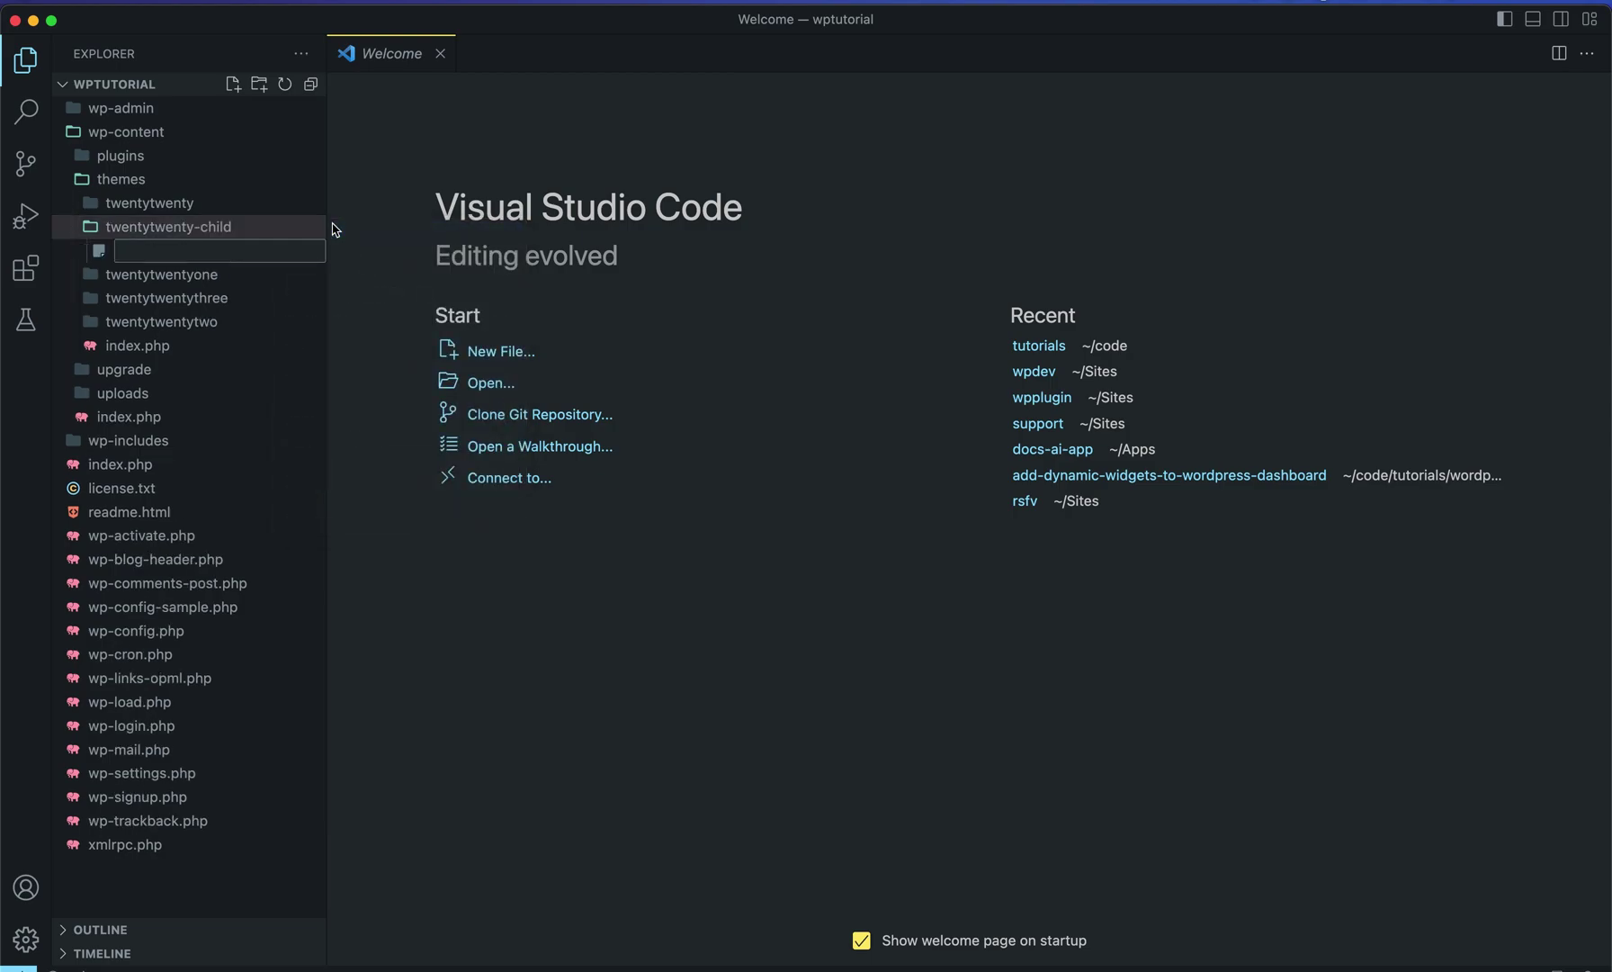
text(stylke)
text(css)
Create style.css with a comment header containing Theme Name: Twenty Twenty Child.
key(Return)
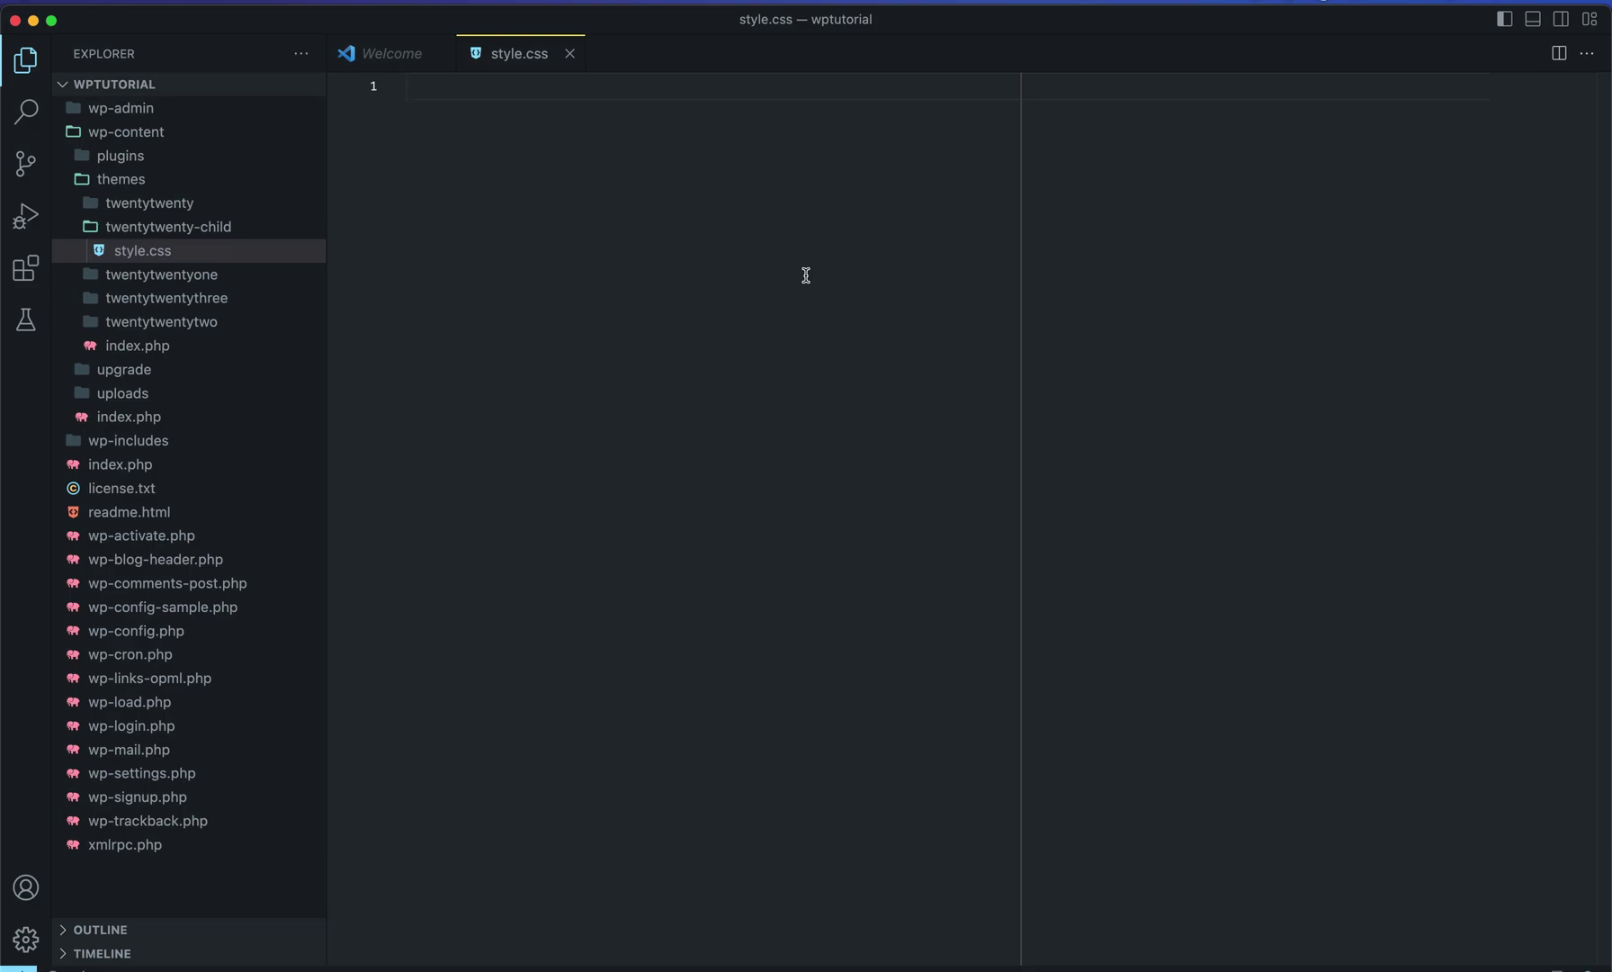
text(/)
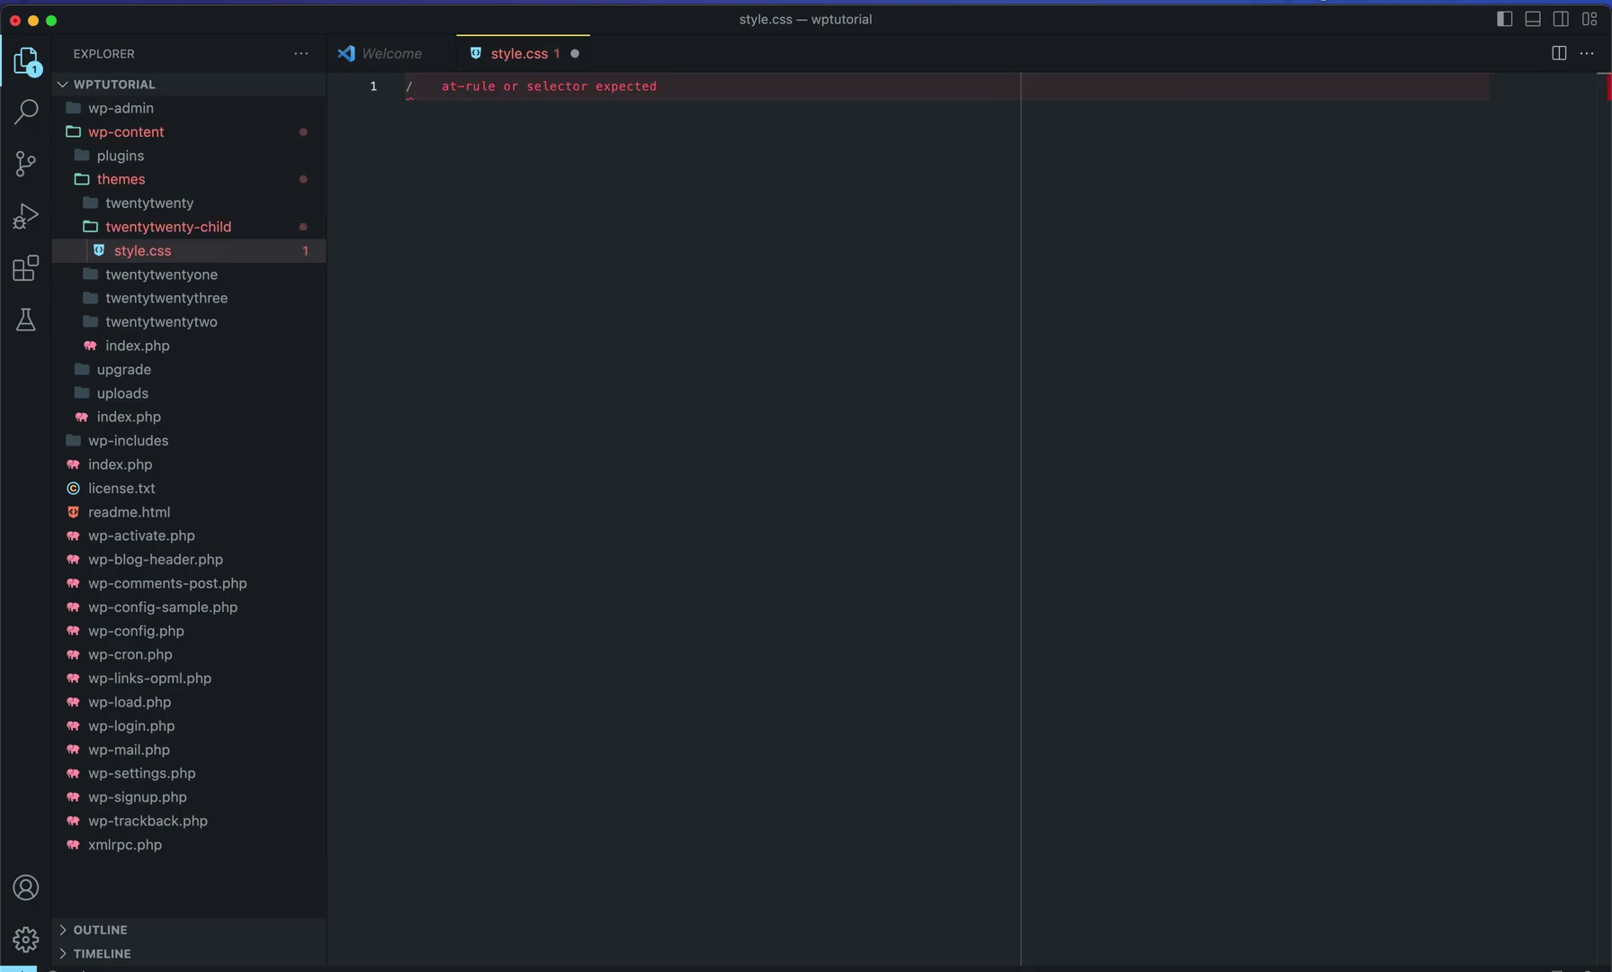
text(**)
key(Return)
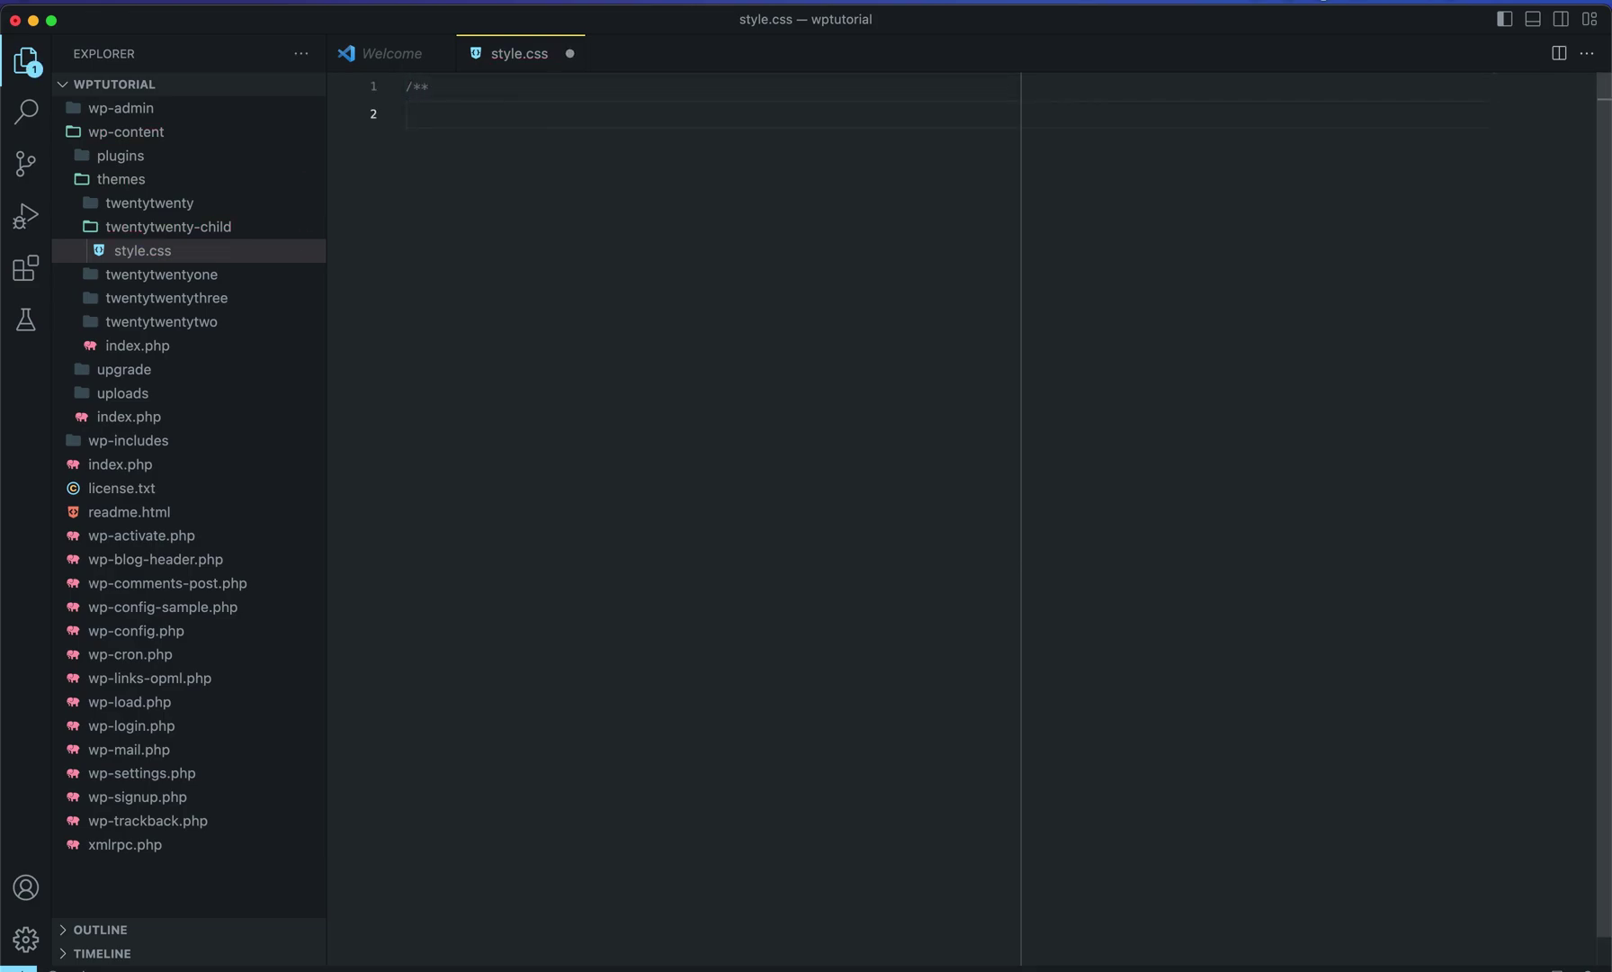
text(*)
key(Return)
click(414, 115)
text(Theme Name: Twenty Twent)
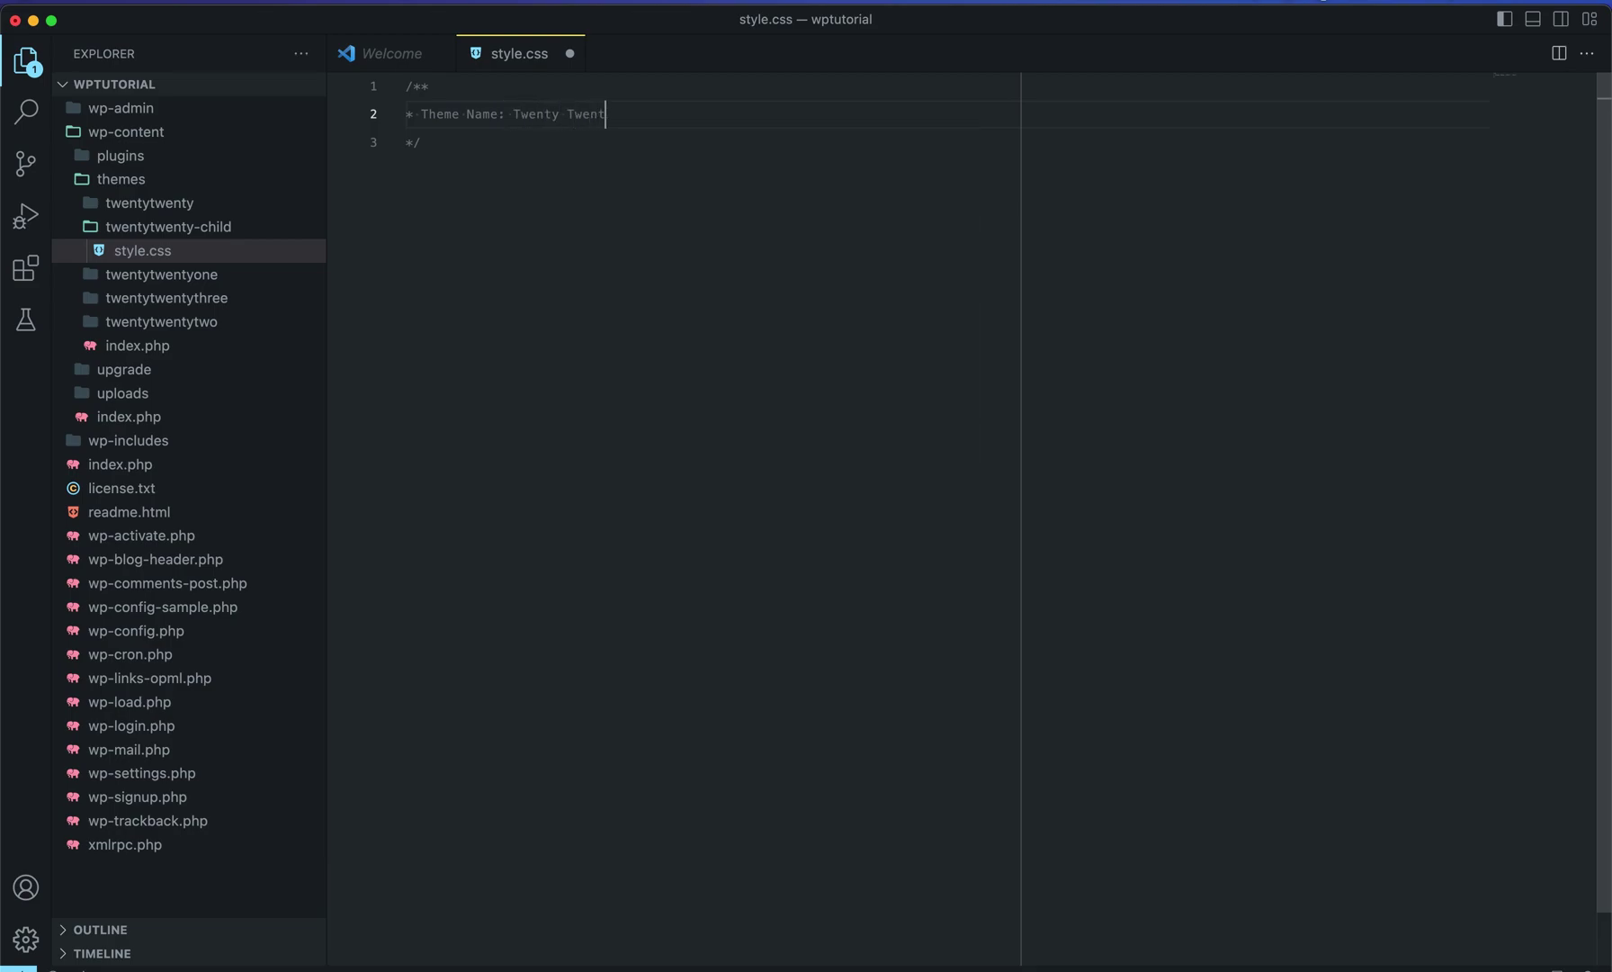
text(y Child)
Add the line Template: twentytwenty to the header and save style.css.
key(Return)
text(Template: twenyty)
key(BackSpace)
key(BackSpace)
key(BackSpace)
text(tytwenty)
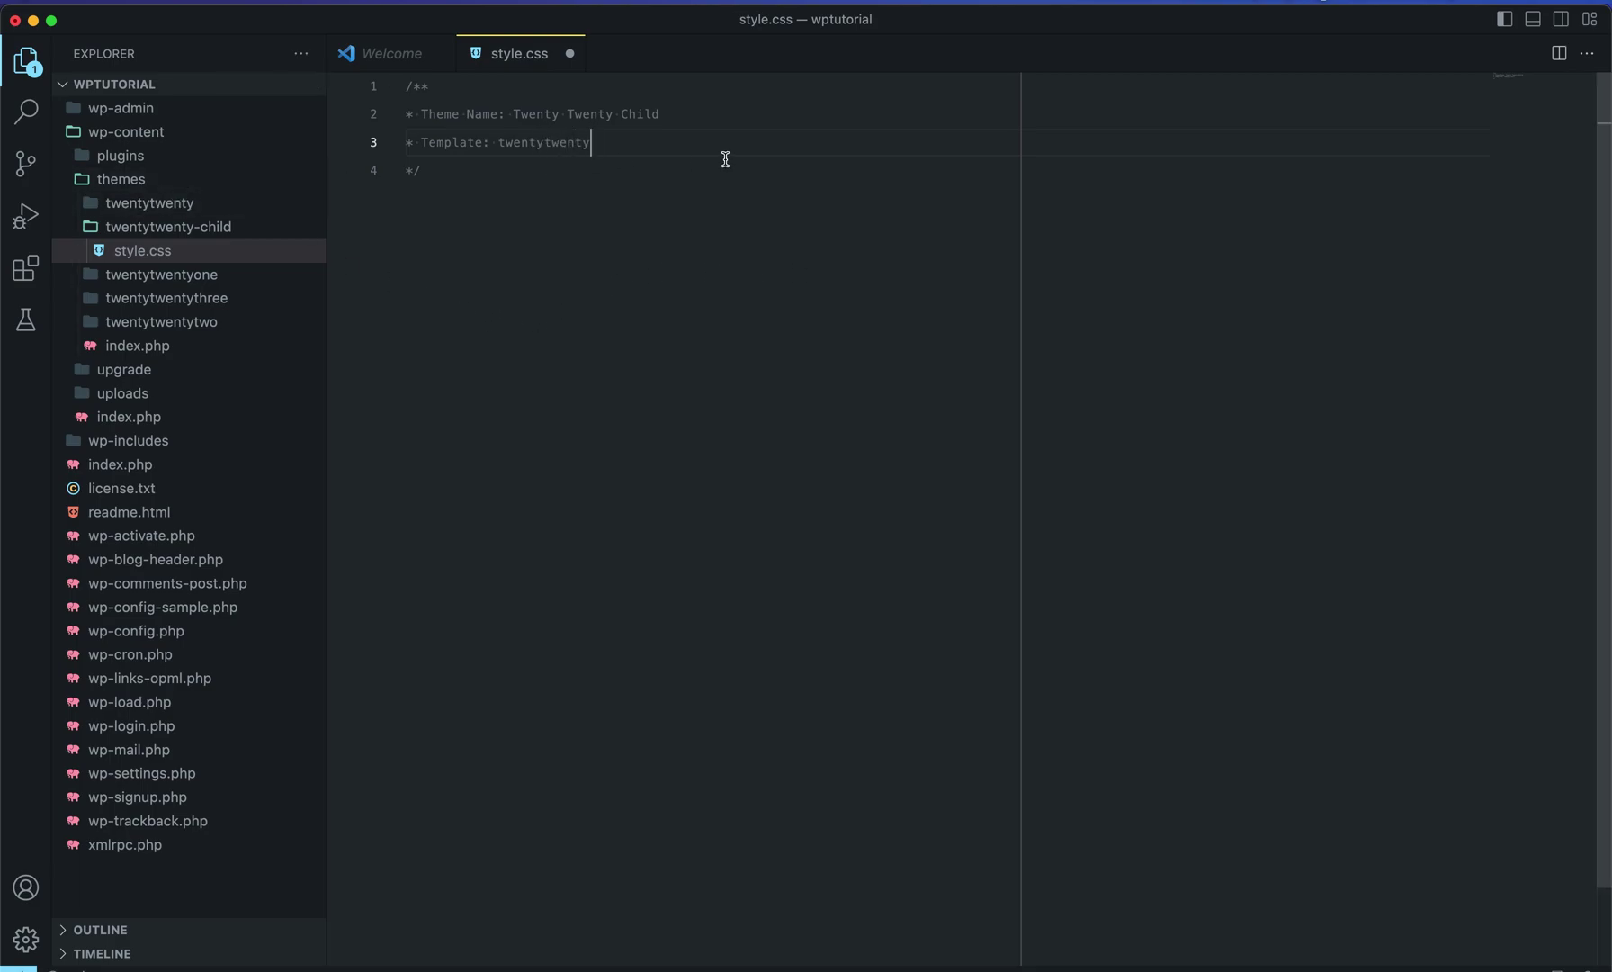
key(super+s)
click(620, 198)
key(super+Tab)
Reload the Themes page and view the details of the new Twenty Twenty Child theme.
key(super+r)
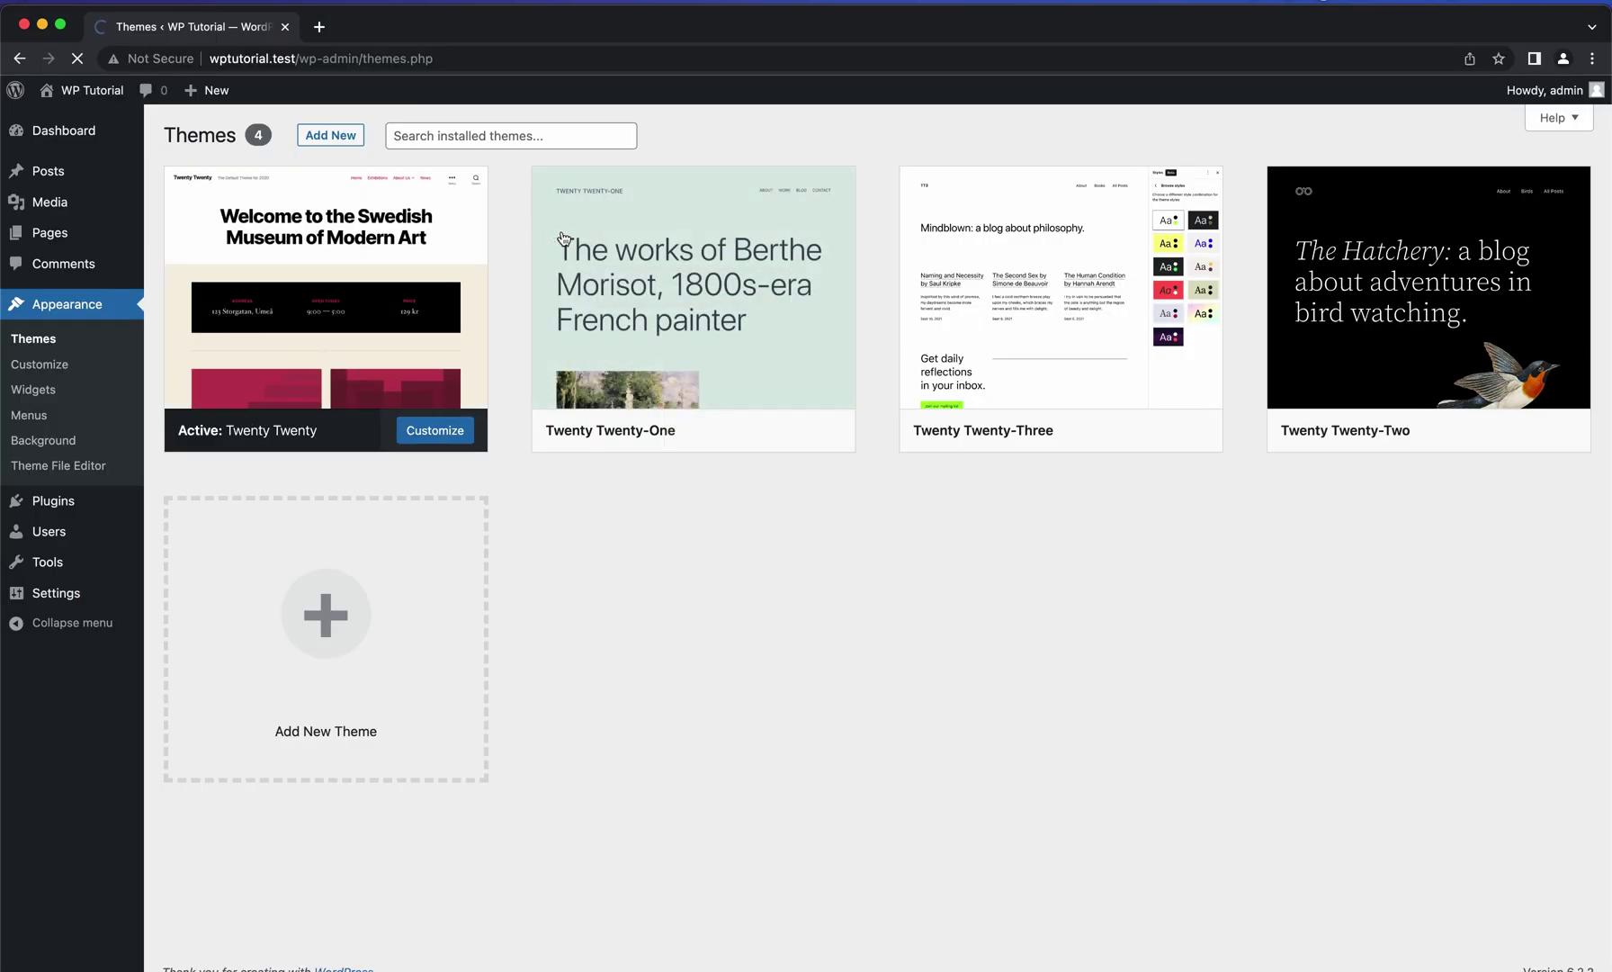
click(367, 658)
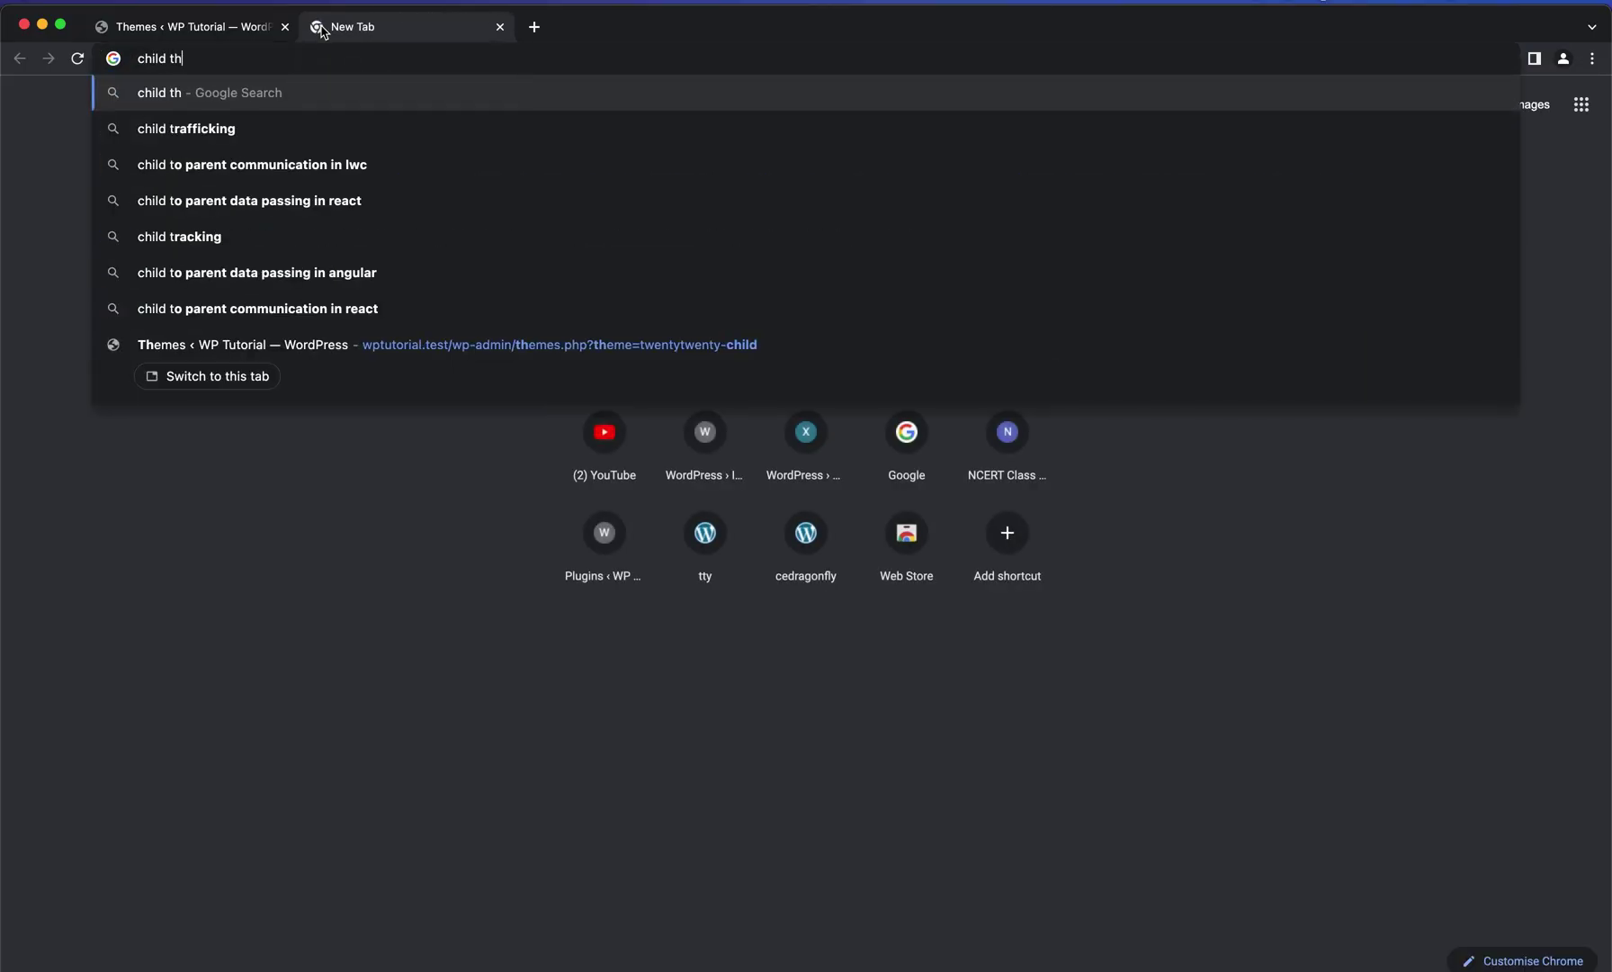
Search 'child theme wordpress' and scroll the Child Themes handbook to its stylesheet example.
text( wordpress)
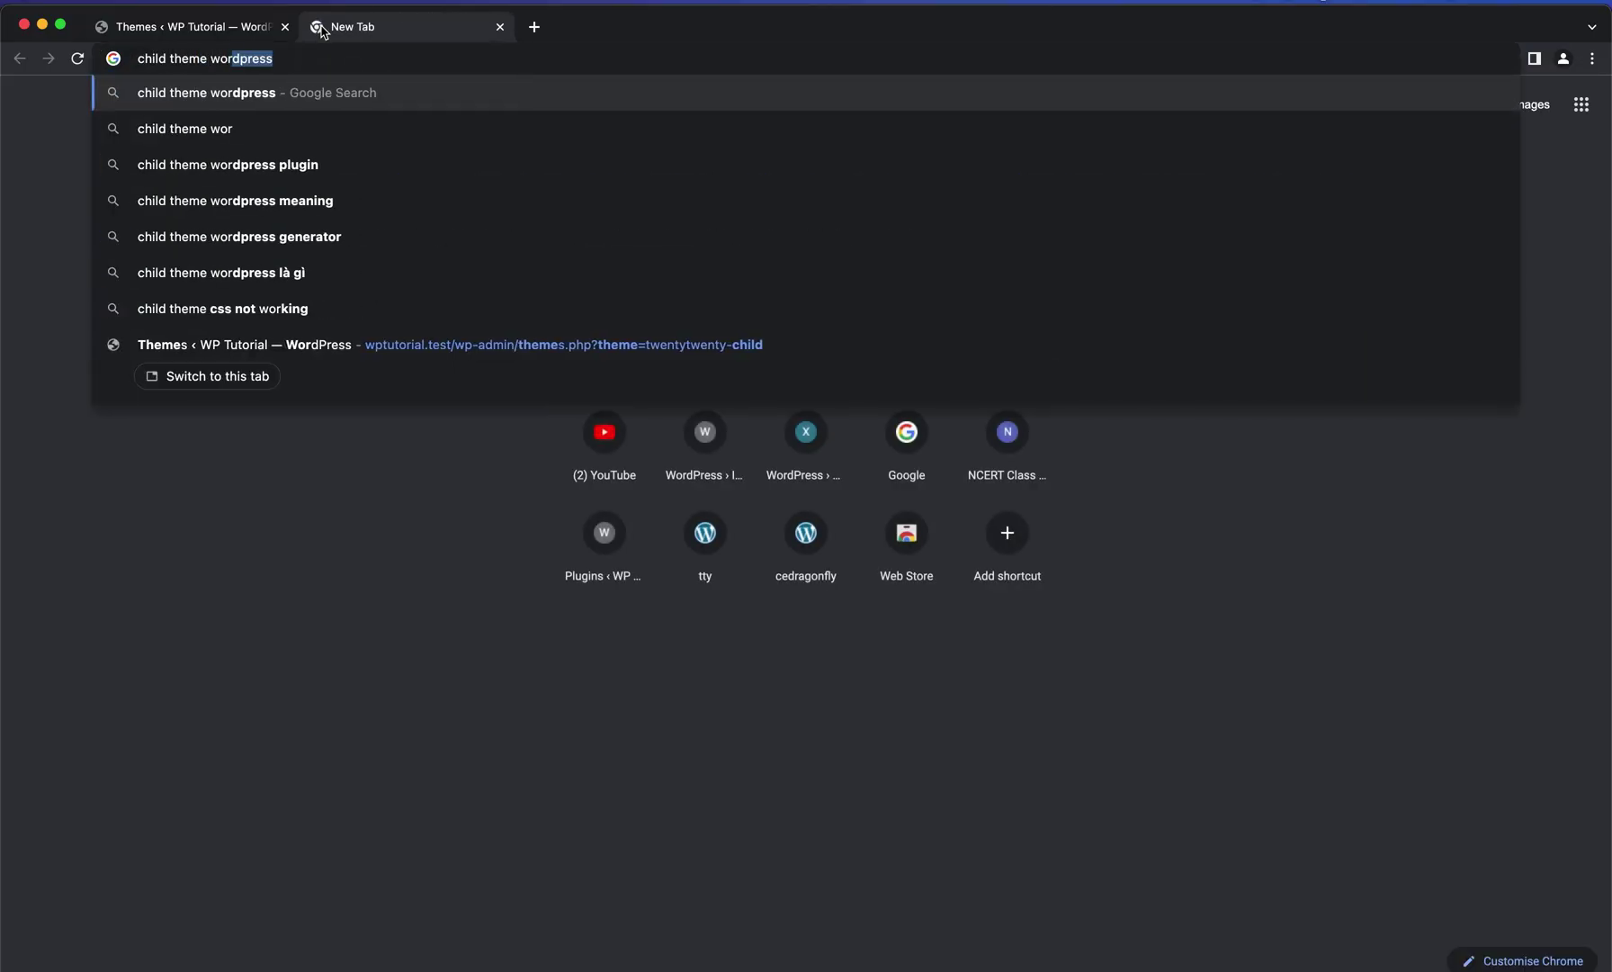
key(Return)
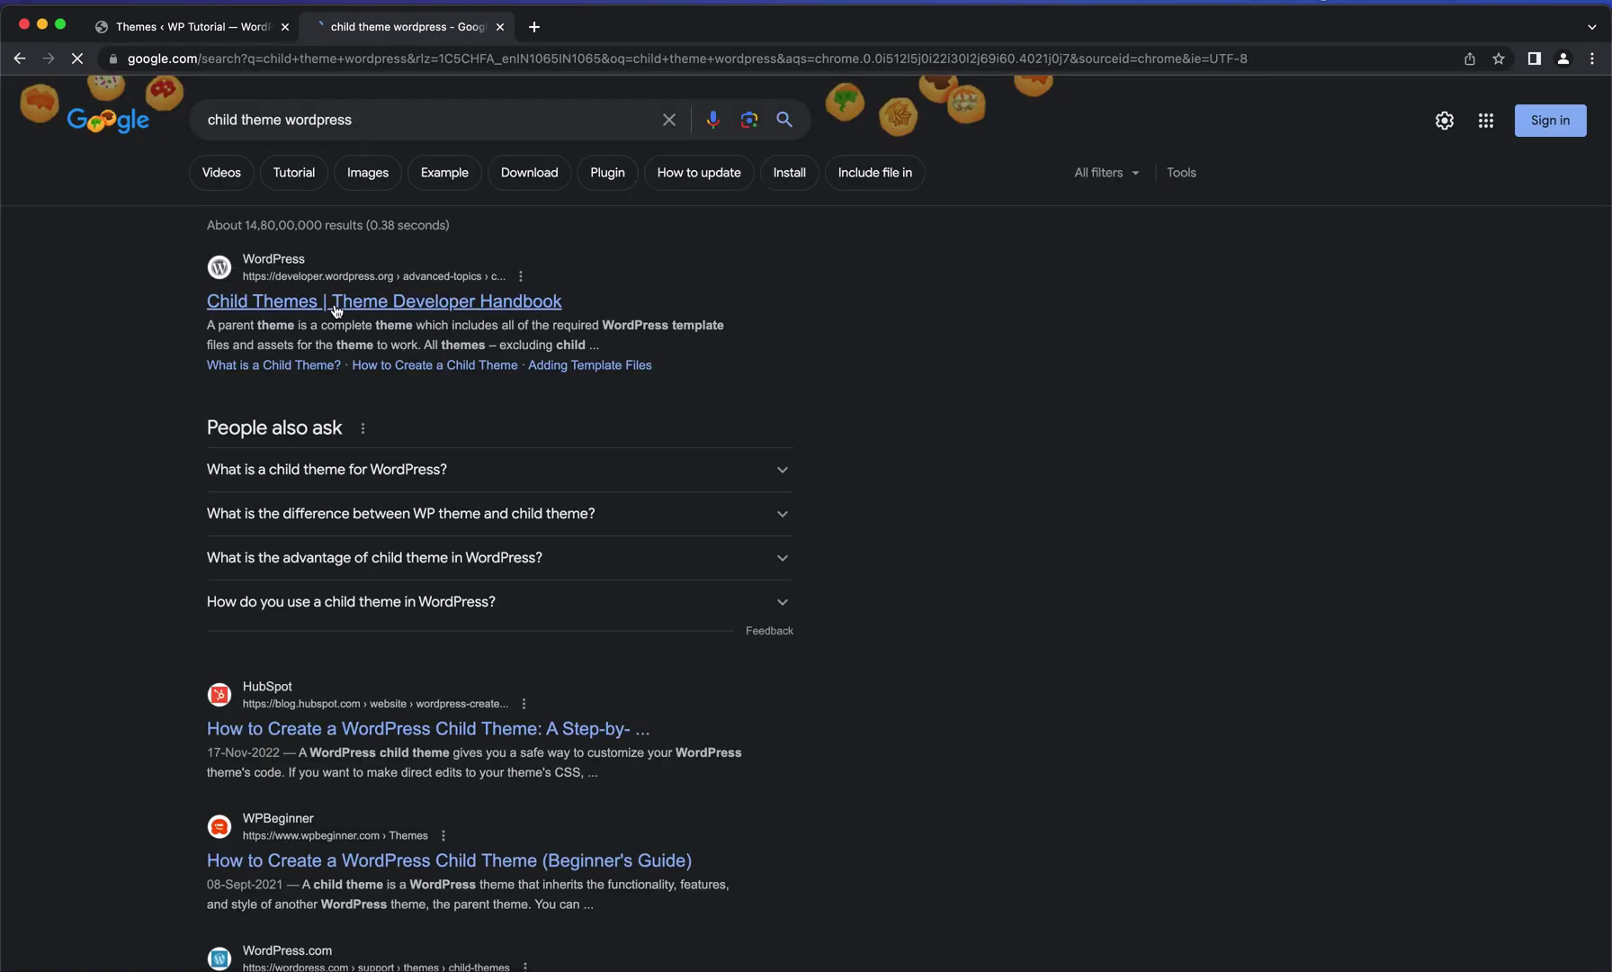
click(320, 303)
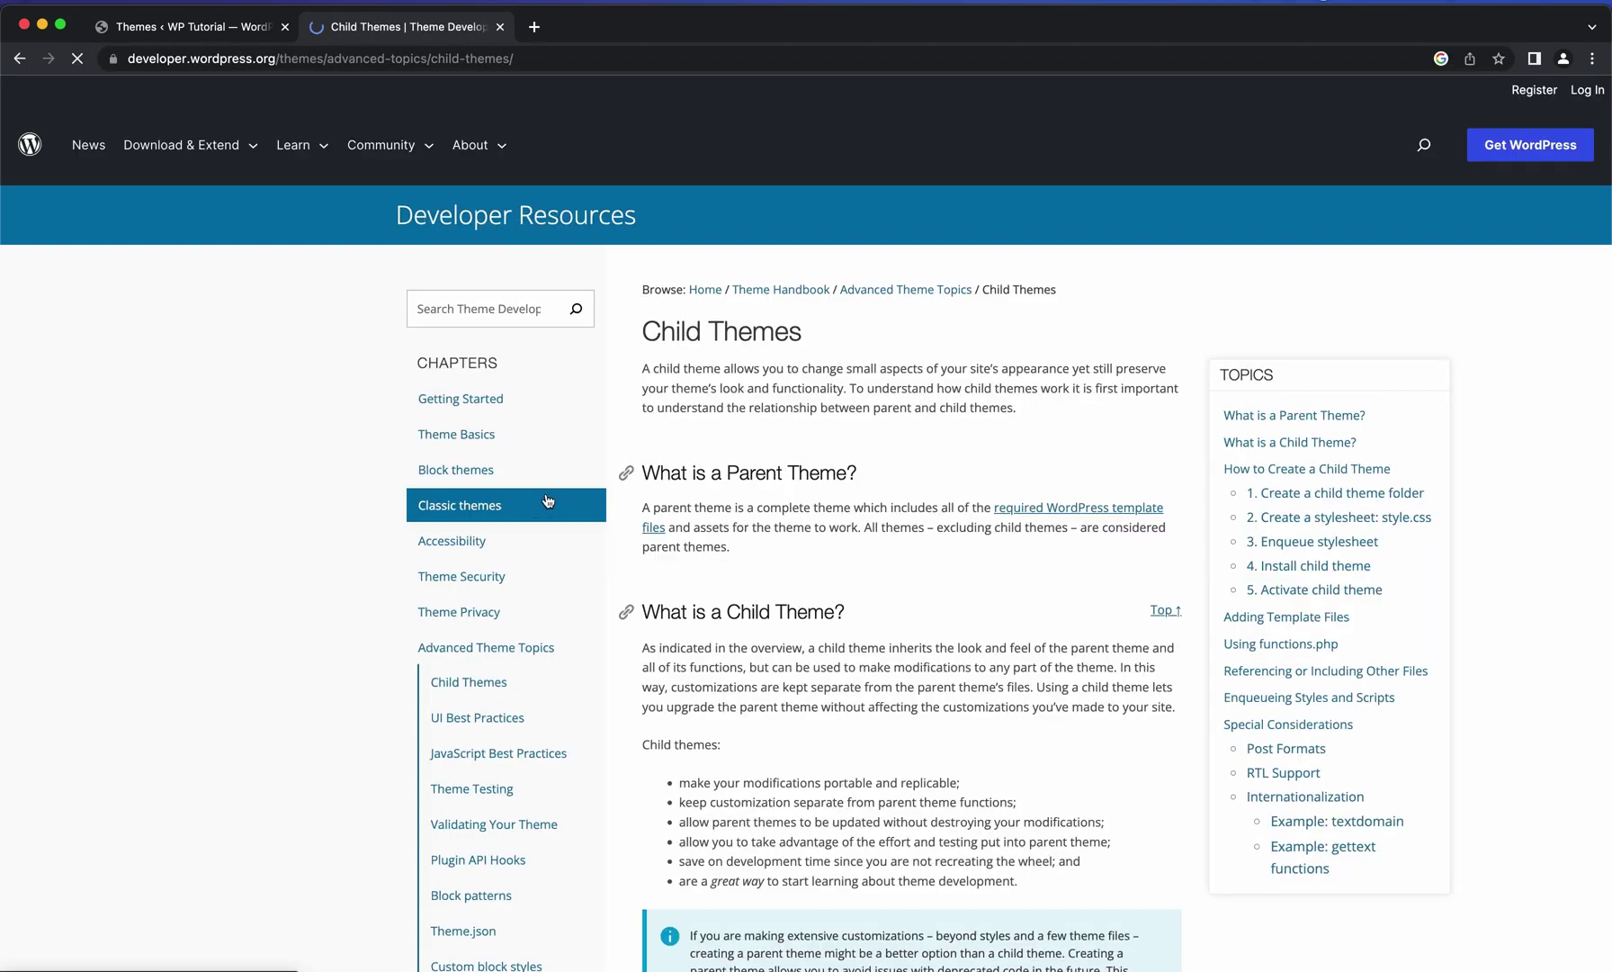
scroll(781, 522, down, 10)
scroll(783, 524, down, 5)
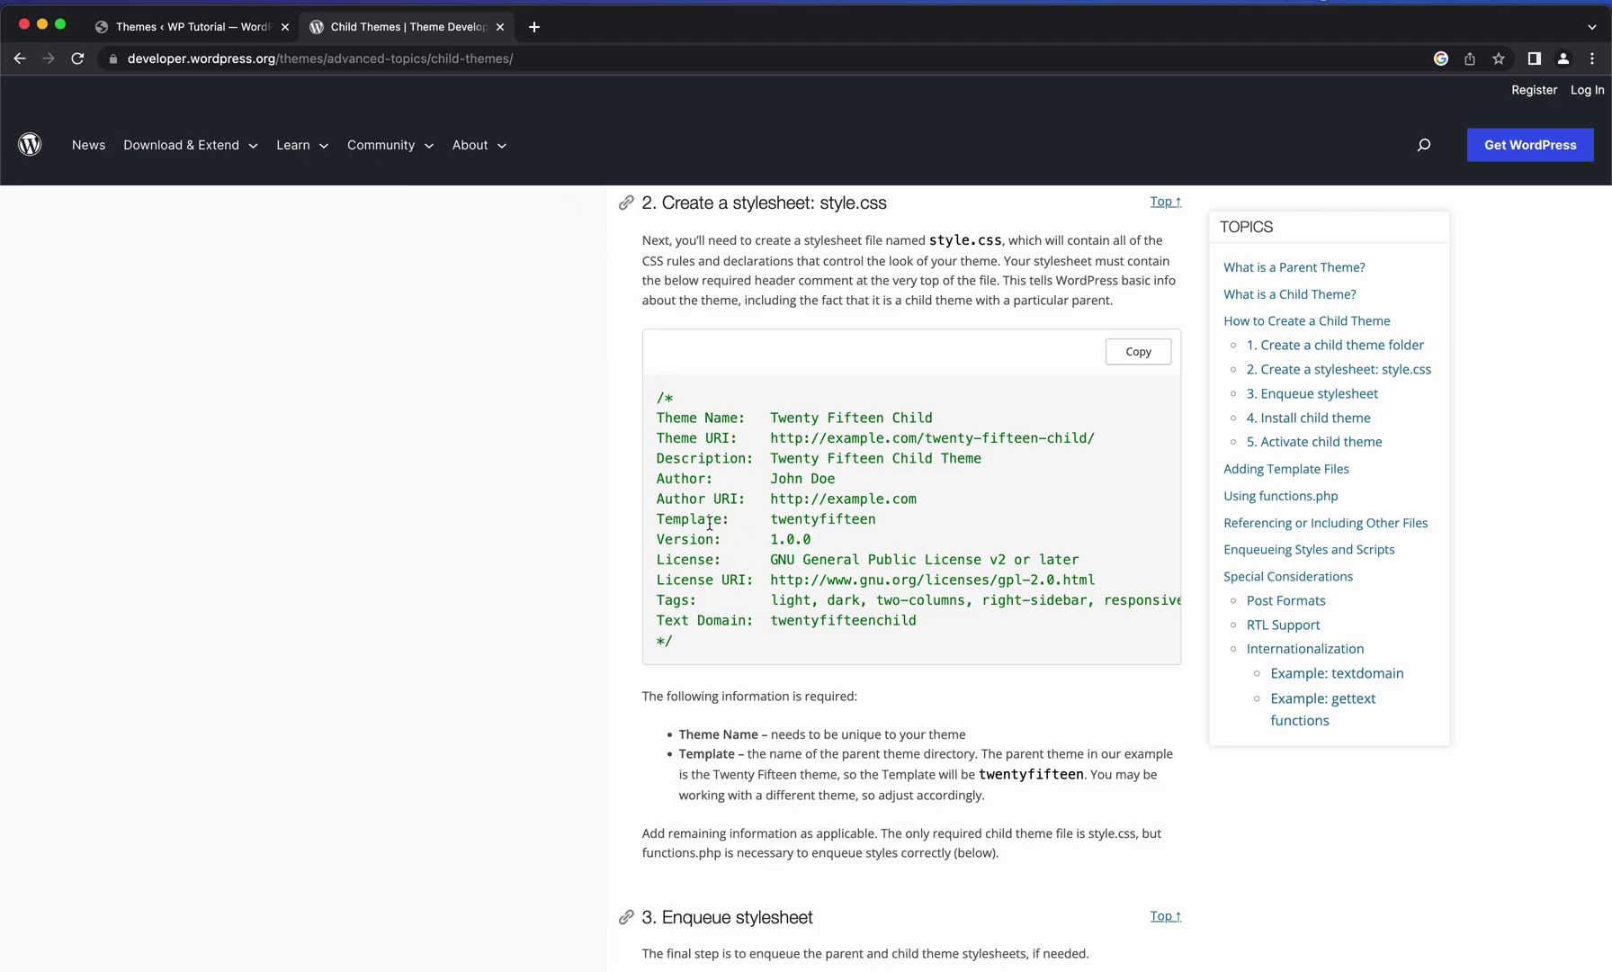
click(157, 34)
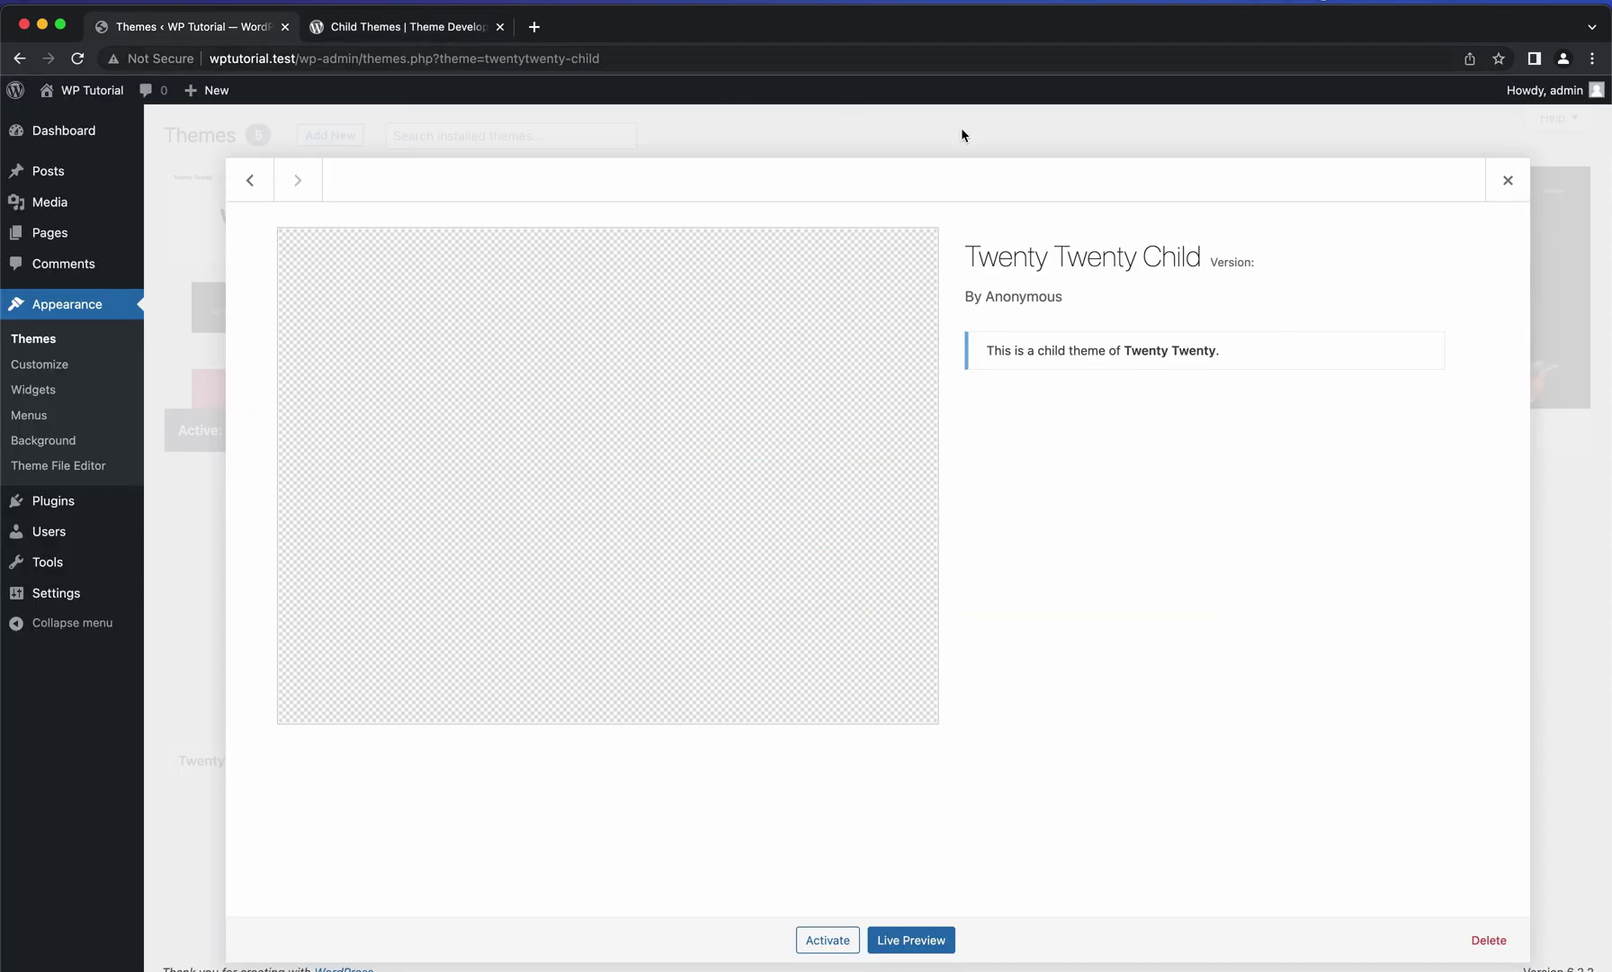
Close the theme details and open the site's front page in a new tab.
click(1504, 187)
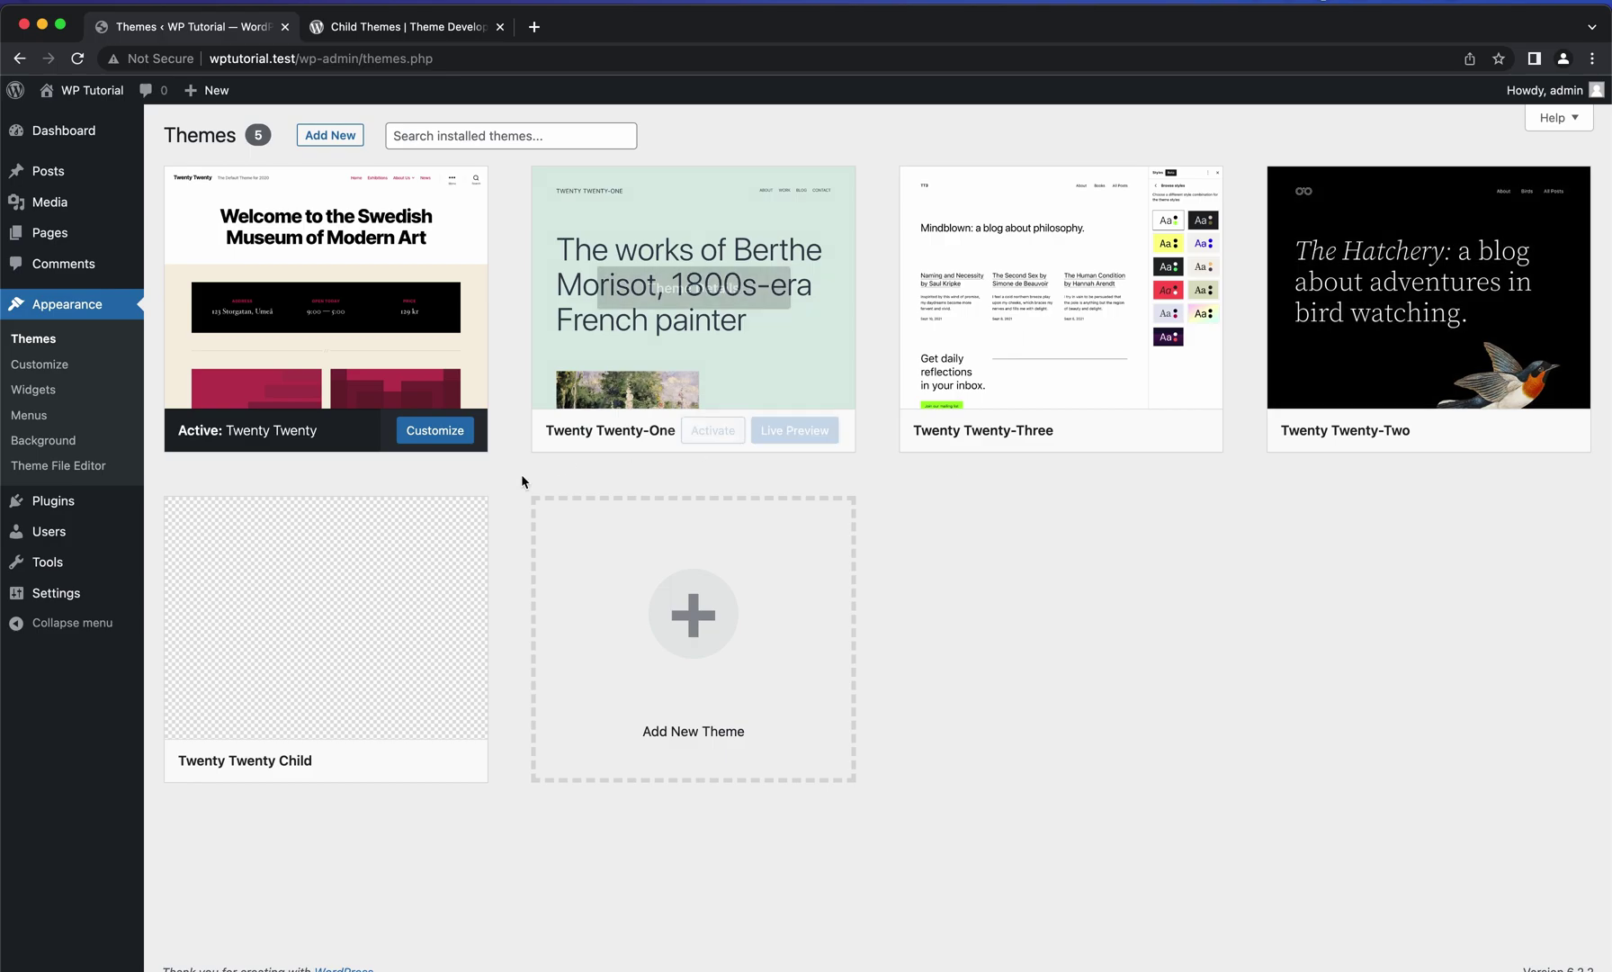
mouse_move(429, 559)
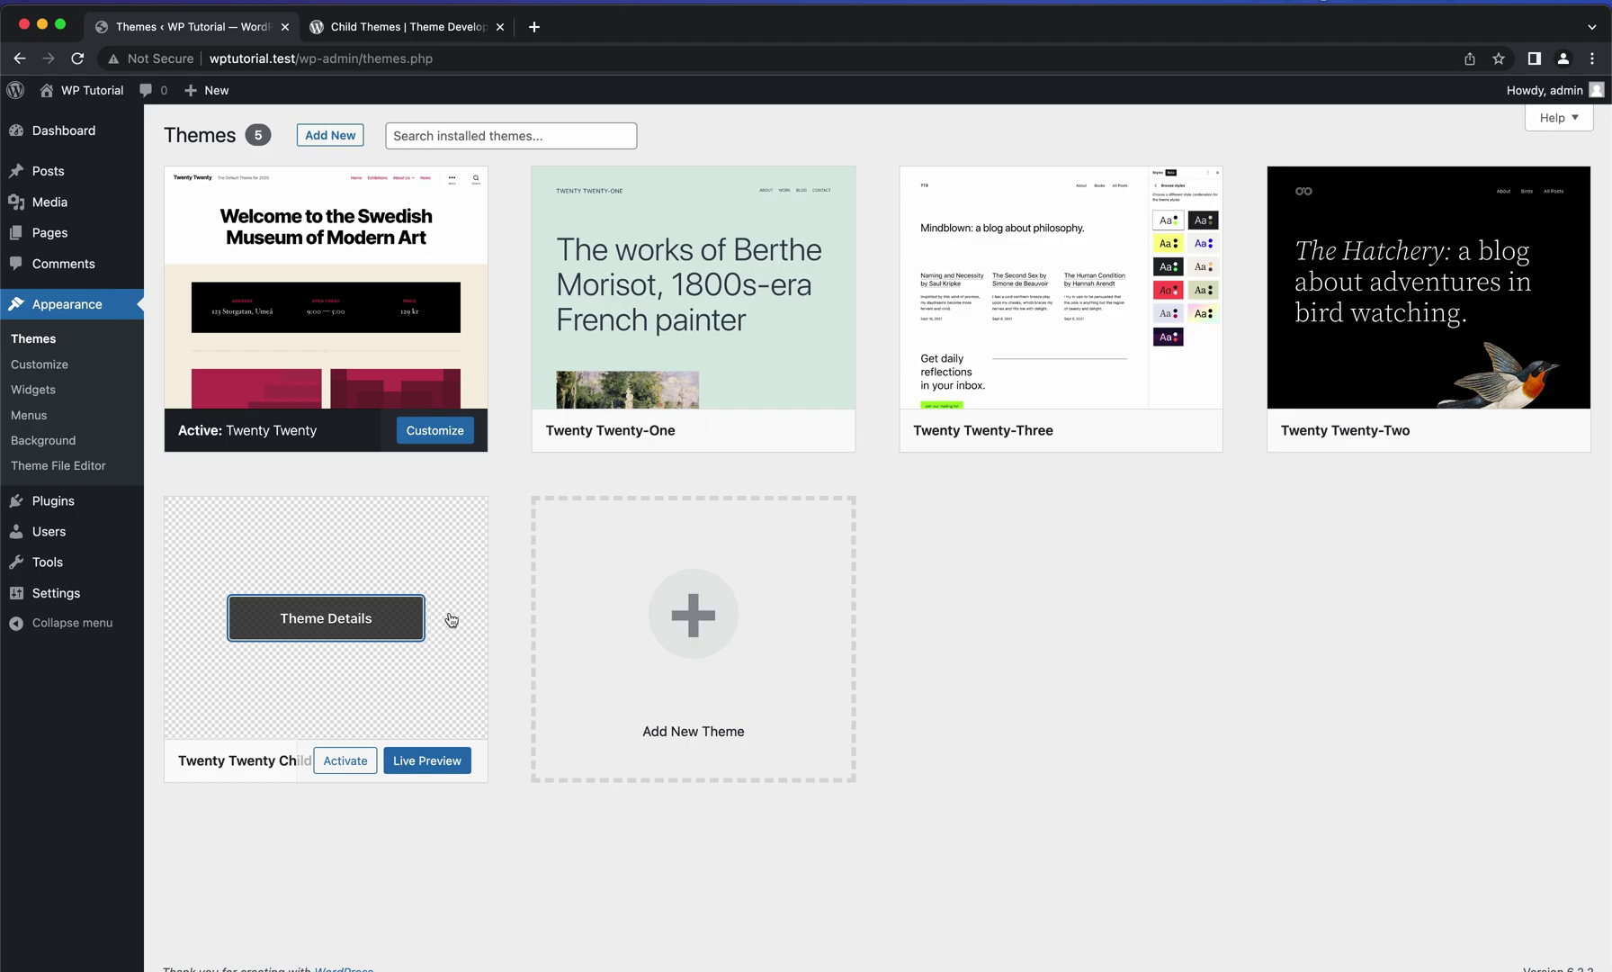
super+click(121, 93)
click(412, 37)
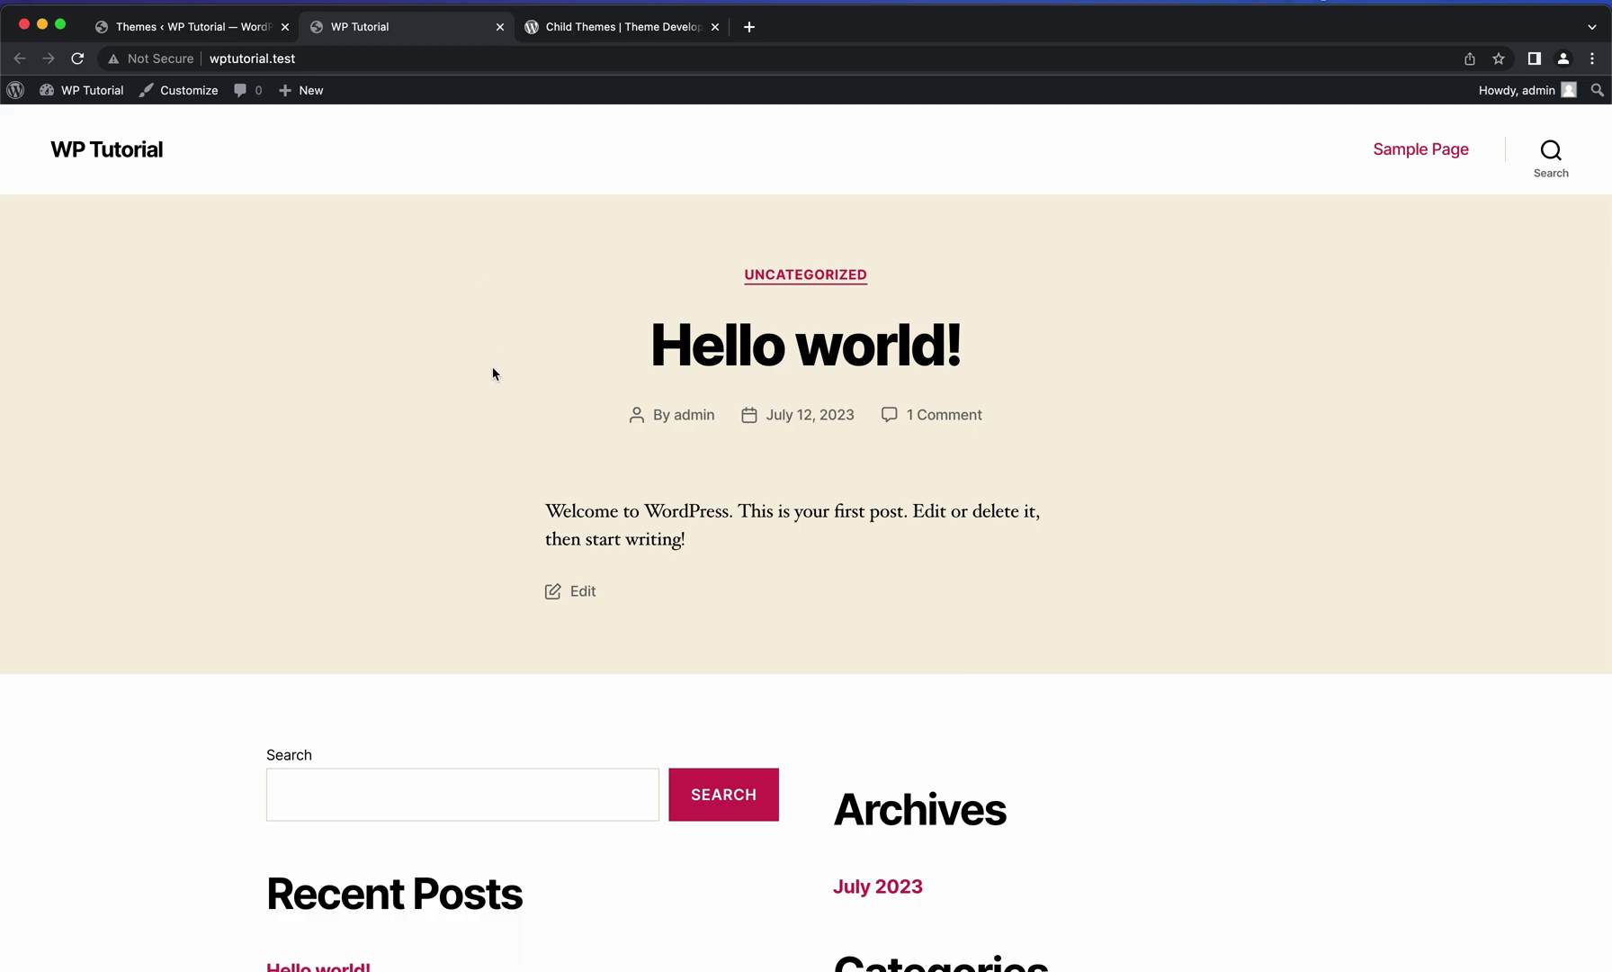
scroll(493, 371, down, 2)
scroll(493, 378, up, 2)
Activate Twenty Twenty Child and reload the front page to see it unstyled.
click(232, 27)
mouse_move(349, 651)
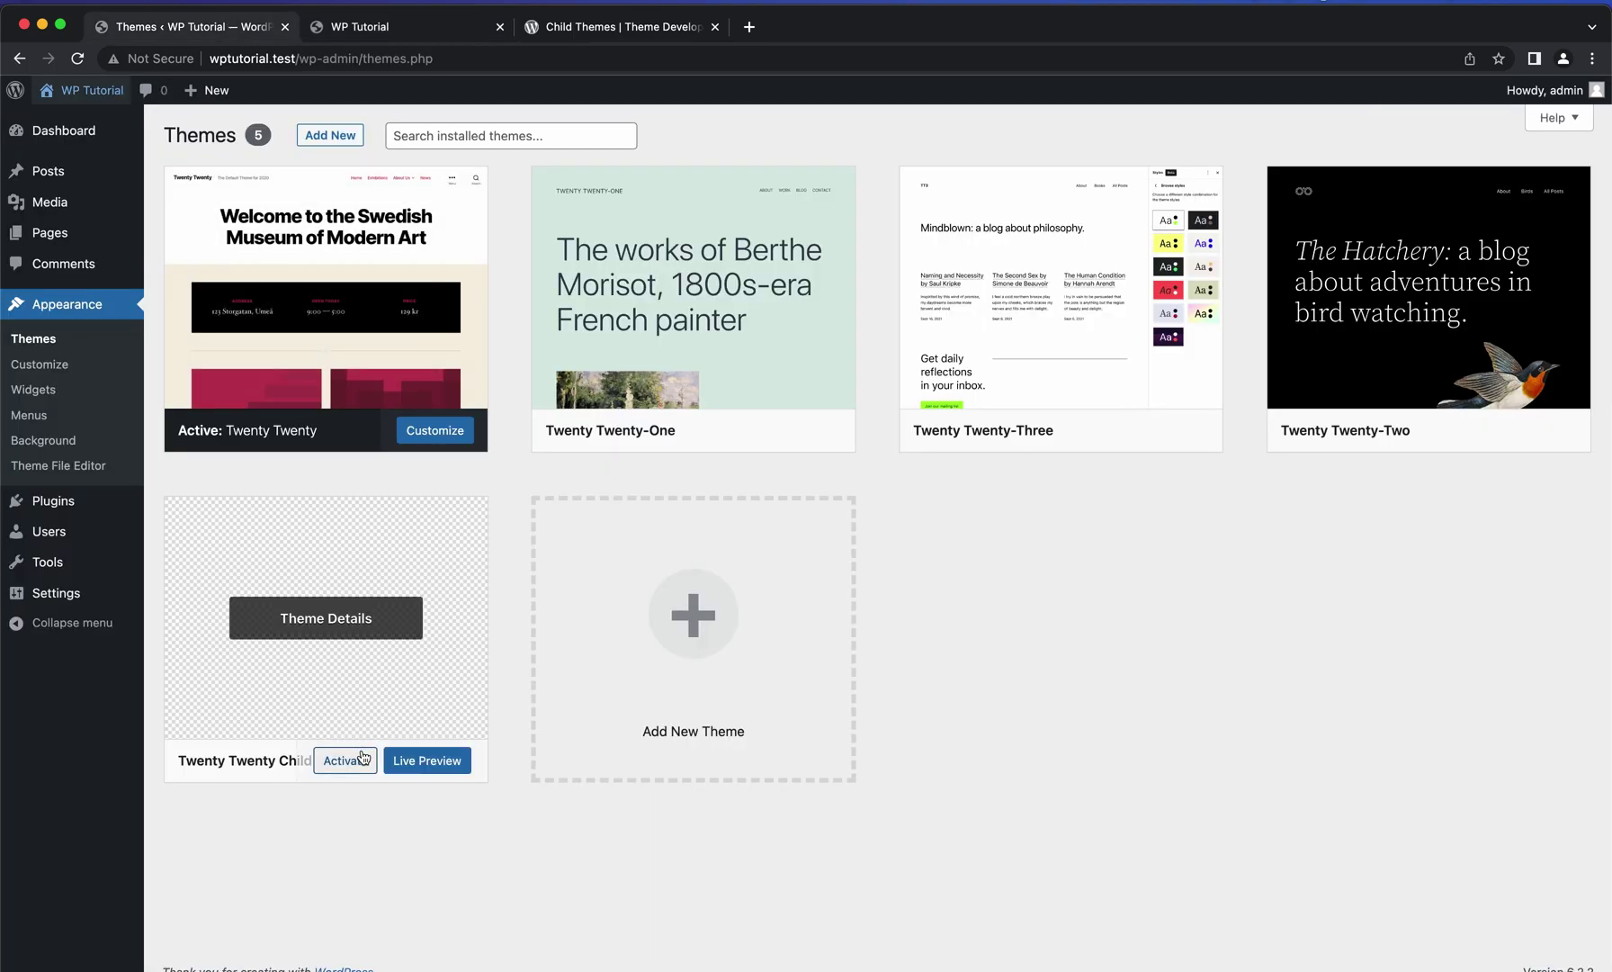
click(363, 757)
click(364, 40)
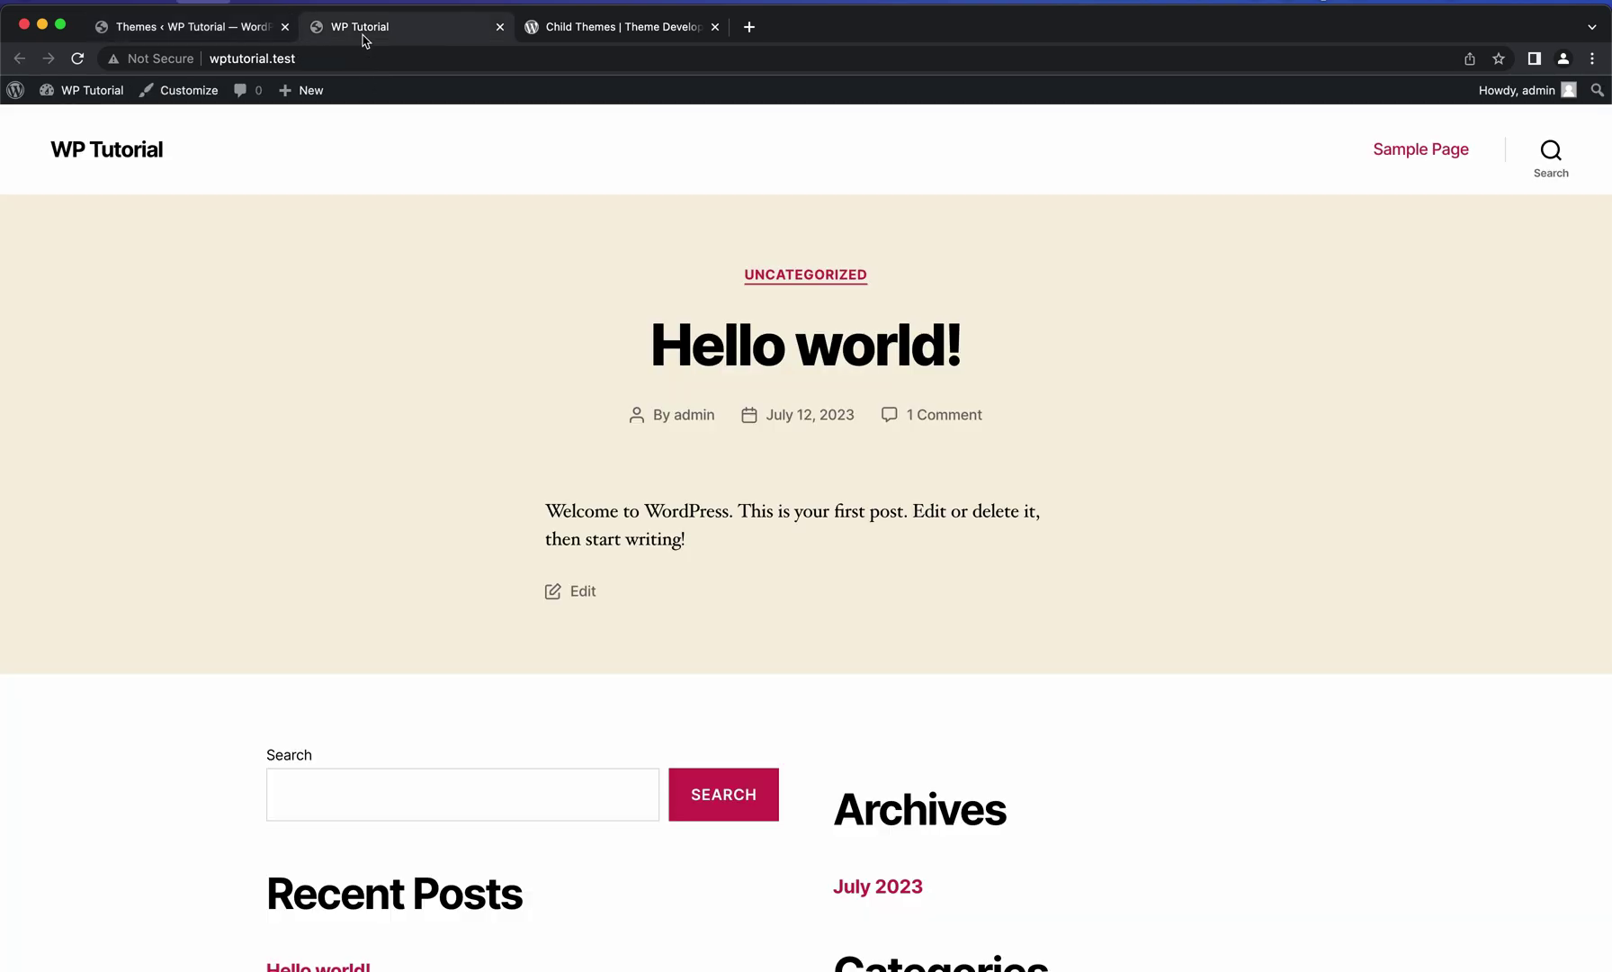
key(super+r)
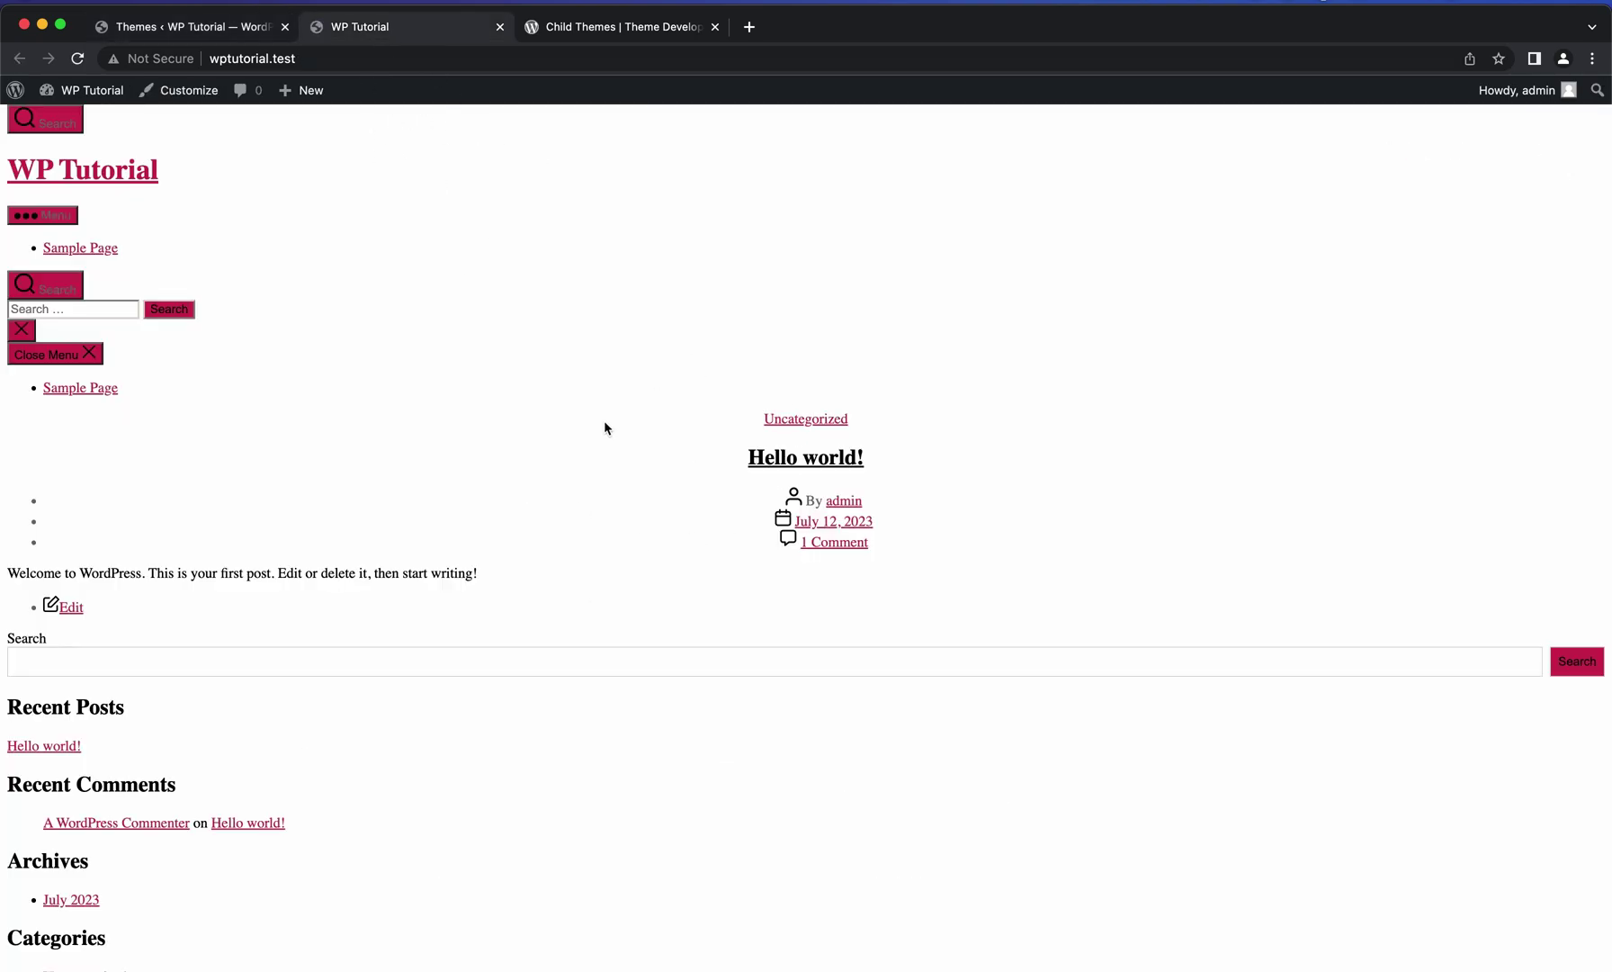
Create a new functions.php file in the twentytwenty-child folder.
key(super+Tab)
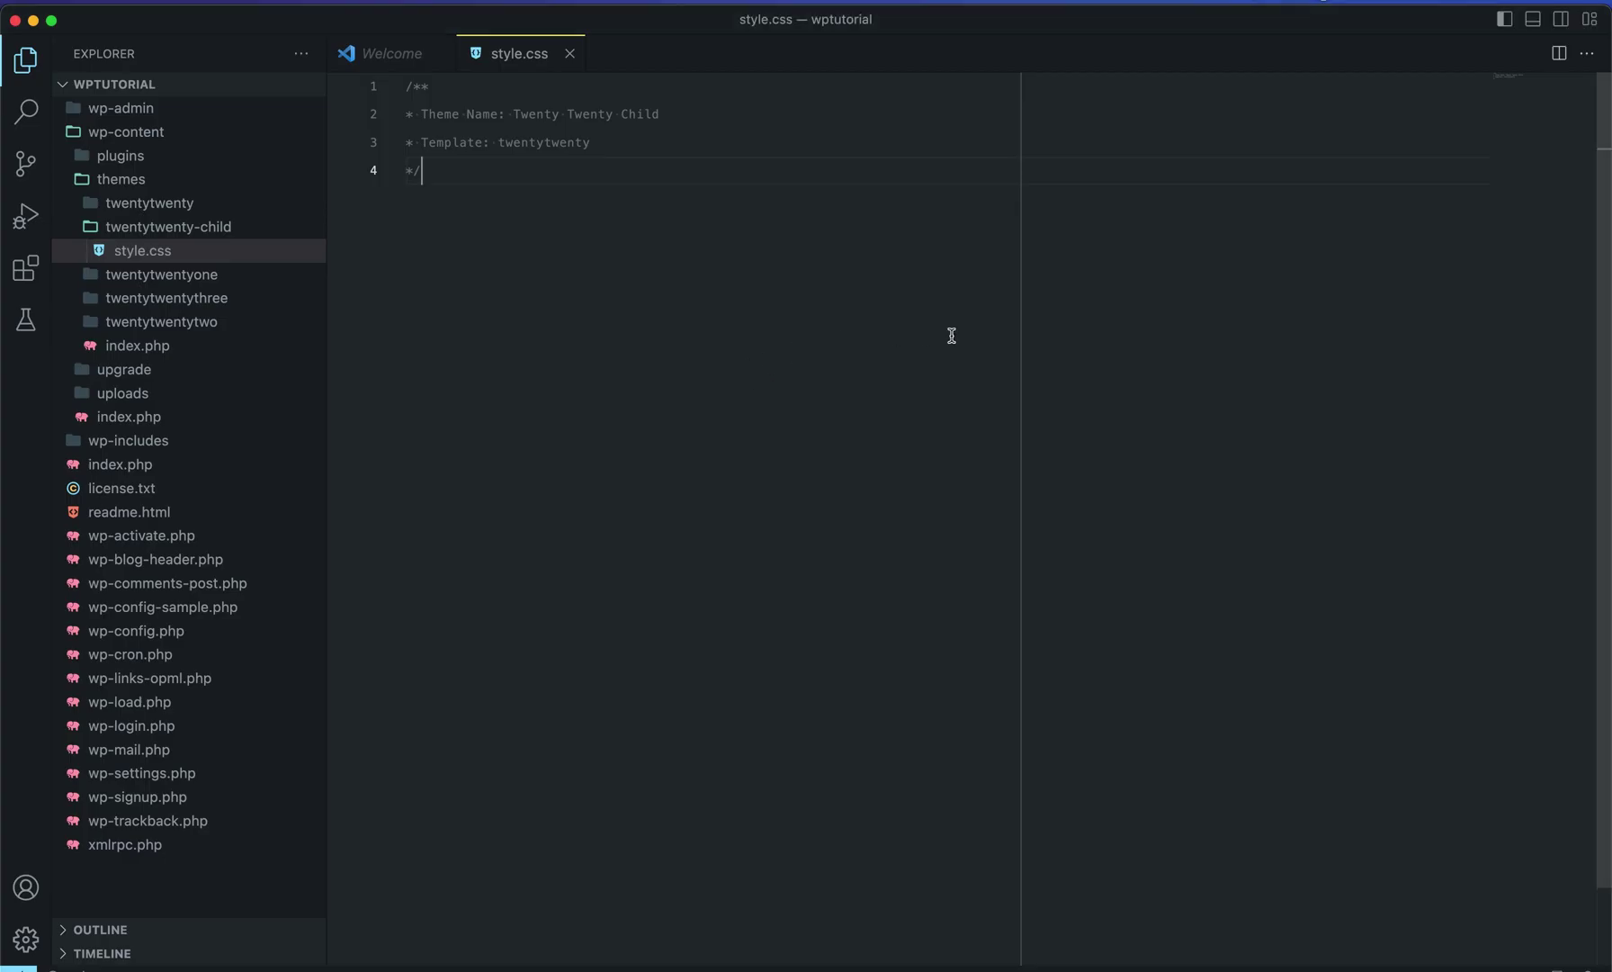
right_click(206, 234)
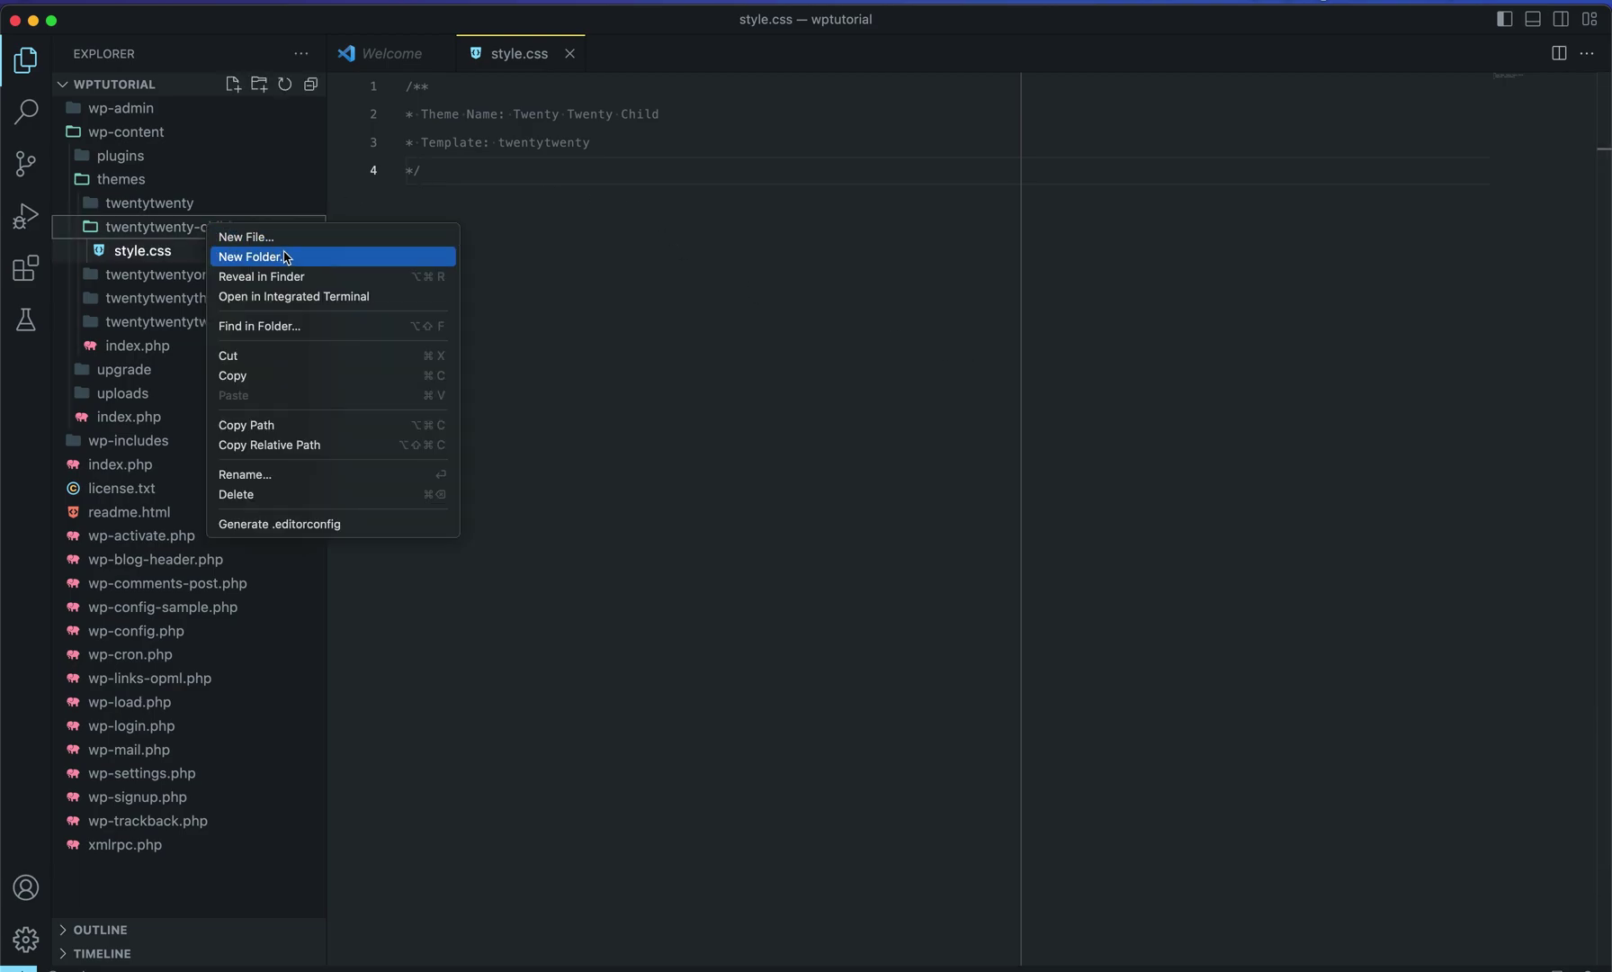
click(252, 257)
key(Escape)
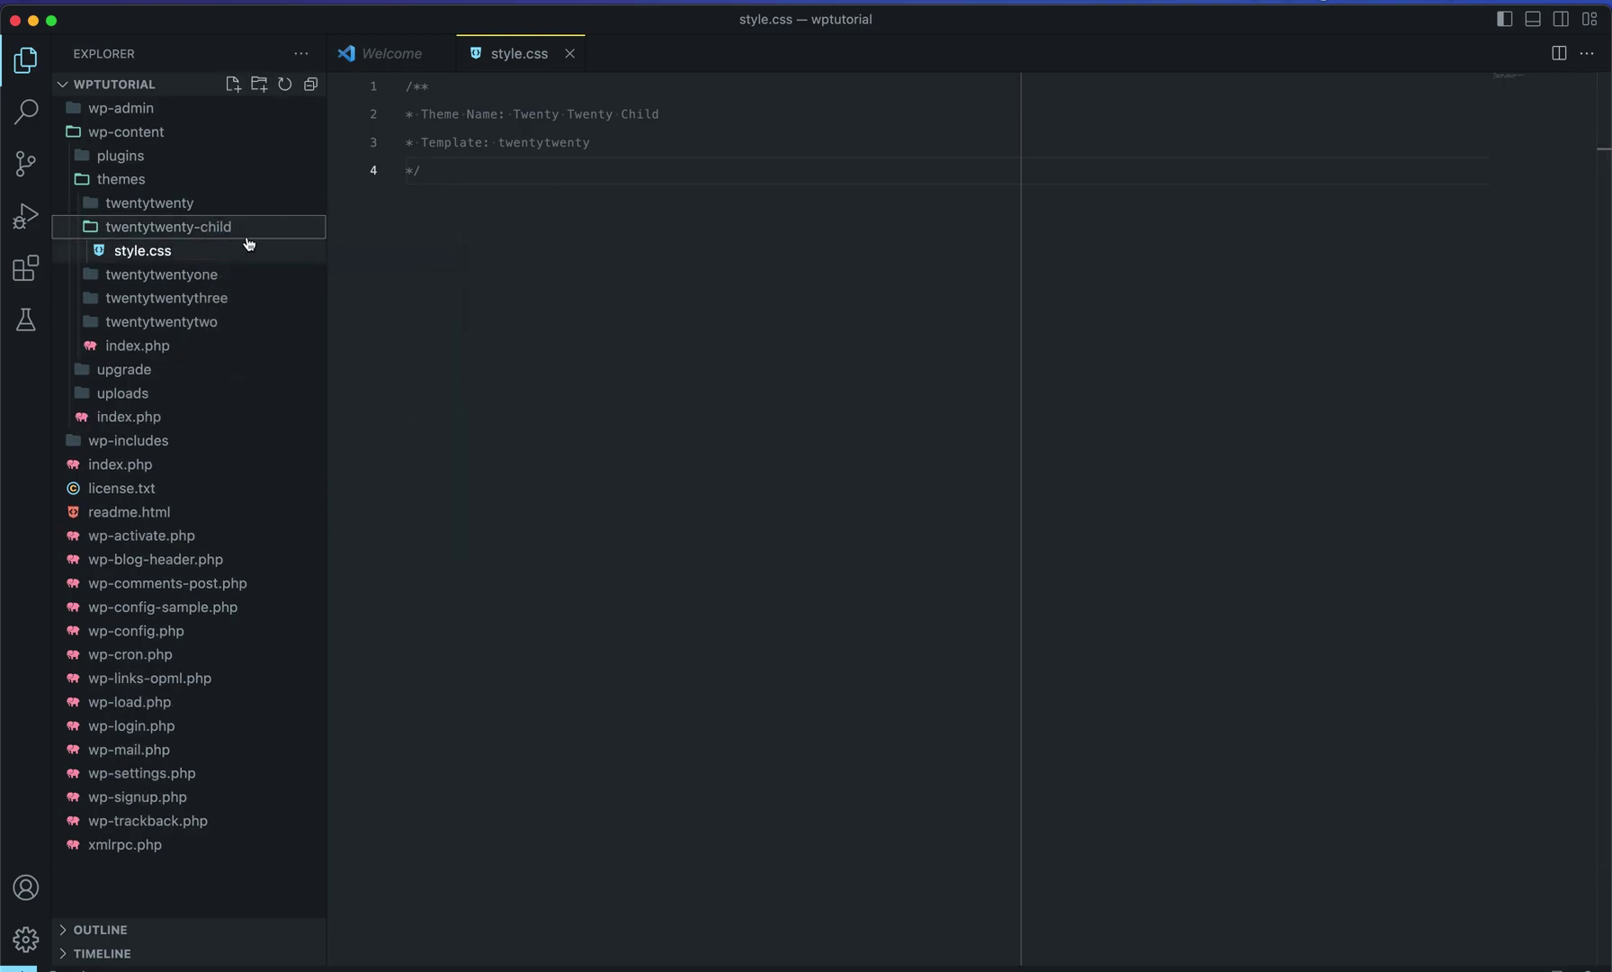
right_click(232, 229)
key(Escape)
text(fun)
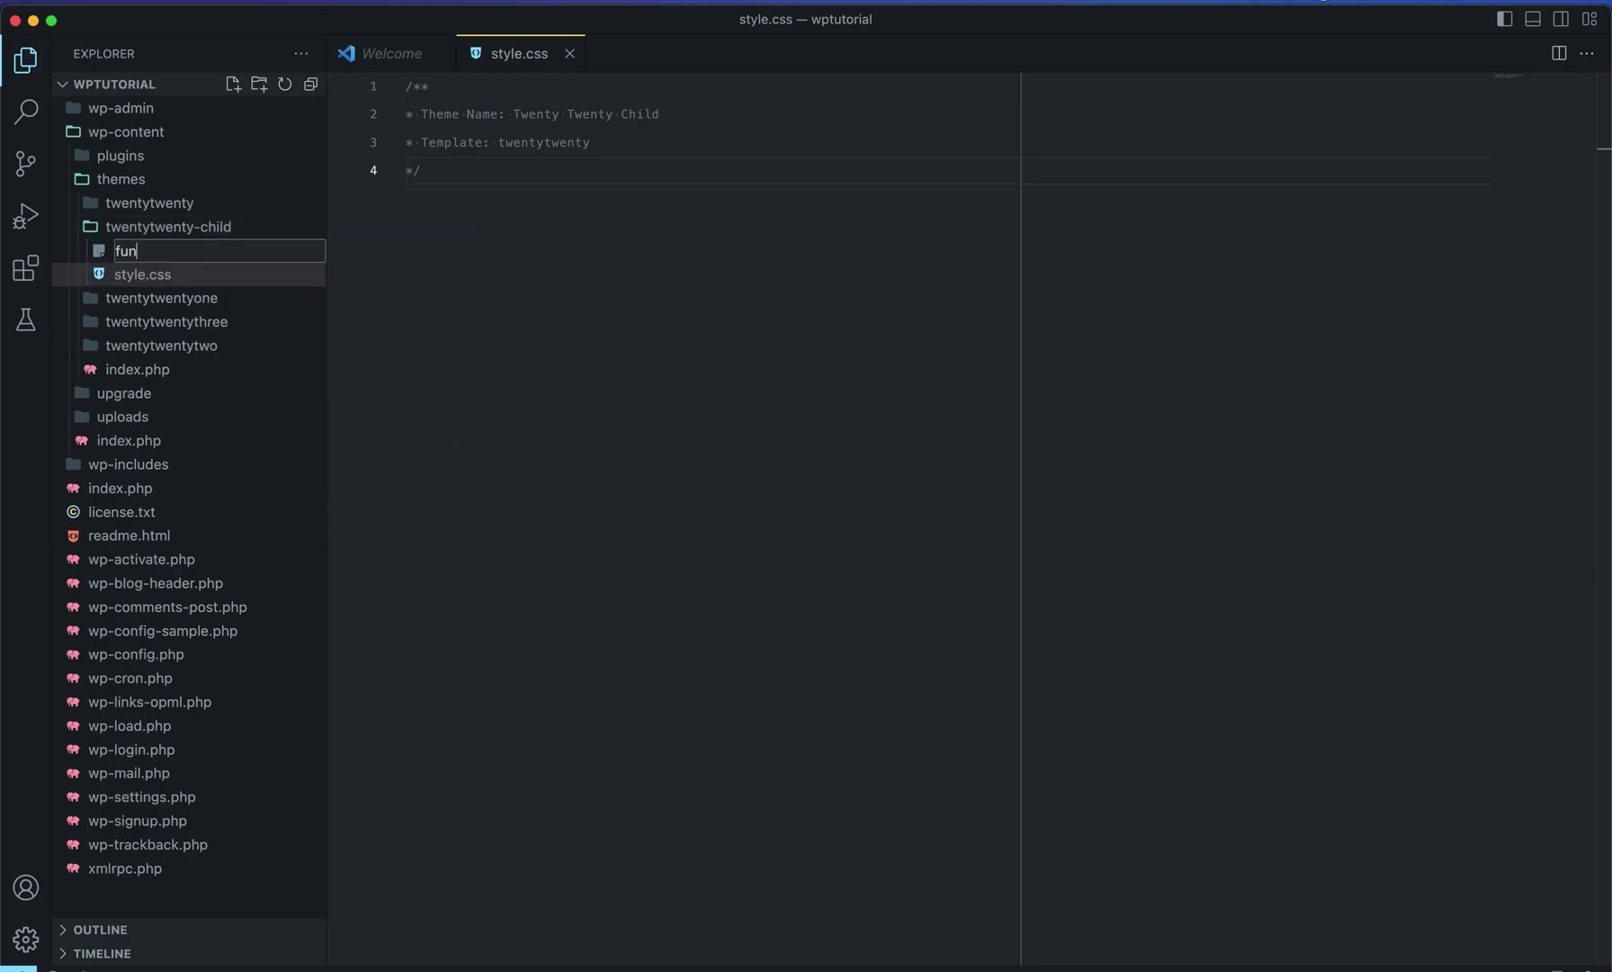
text(ctions.php)
key(Return)
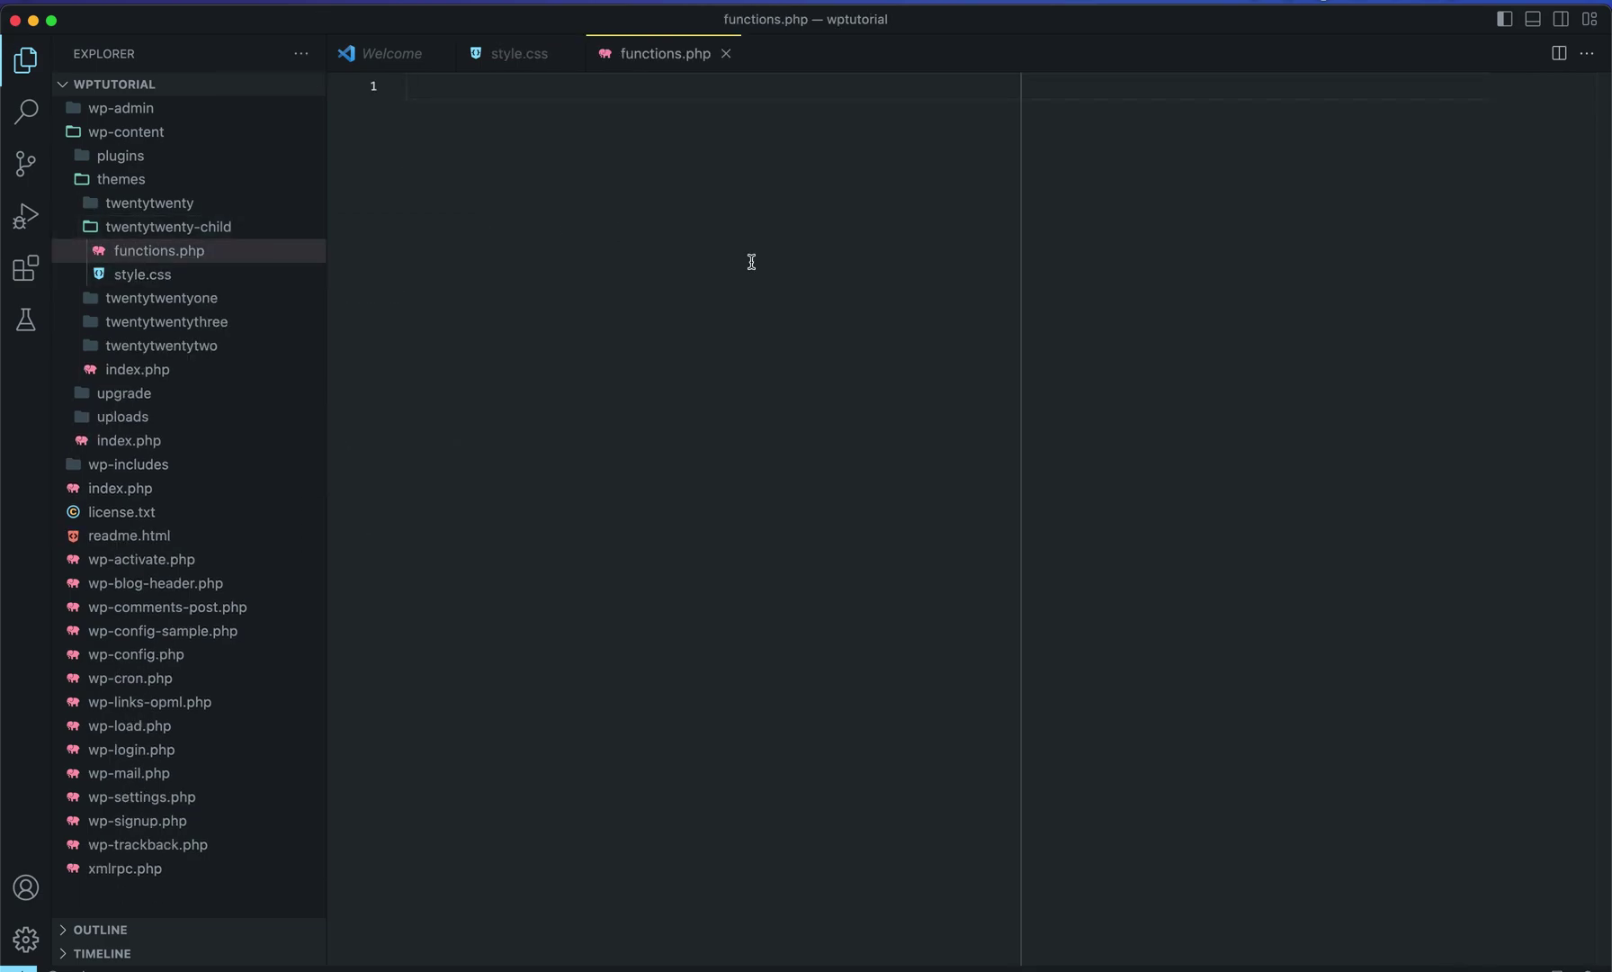
Start functions.php with the <?php opening tag and save it.
text(<?php)
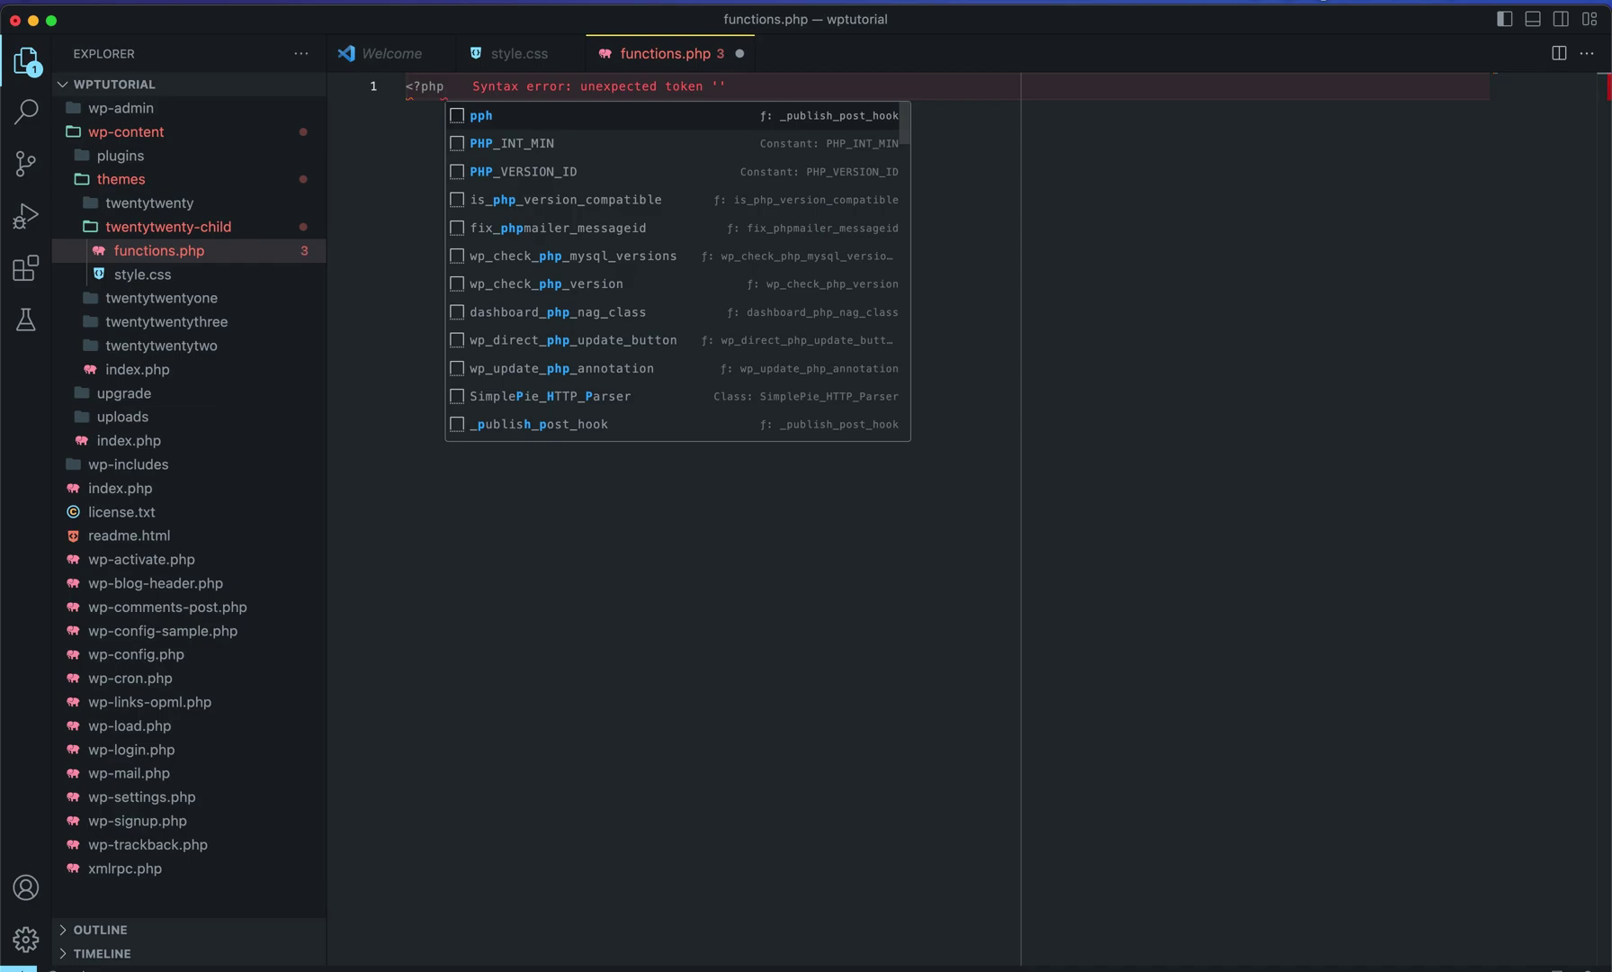
key(Return)
key(super+z)
key(Return)
key(super+s)
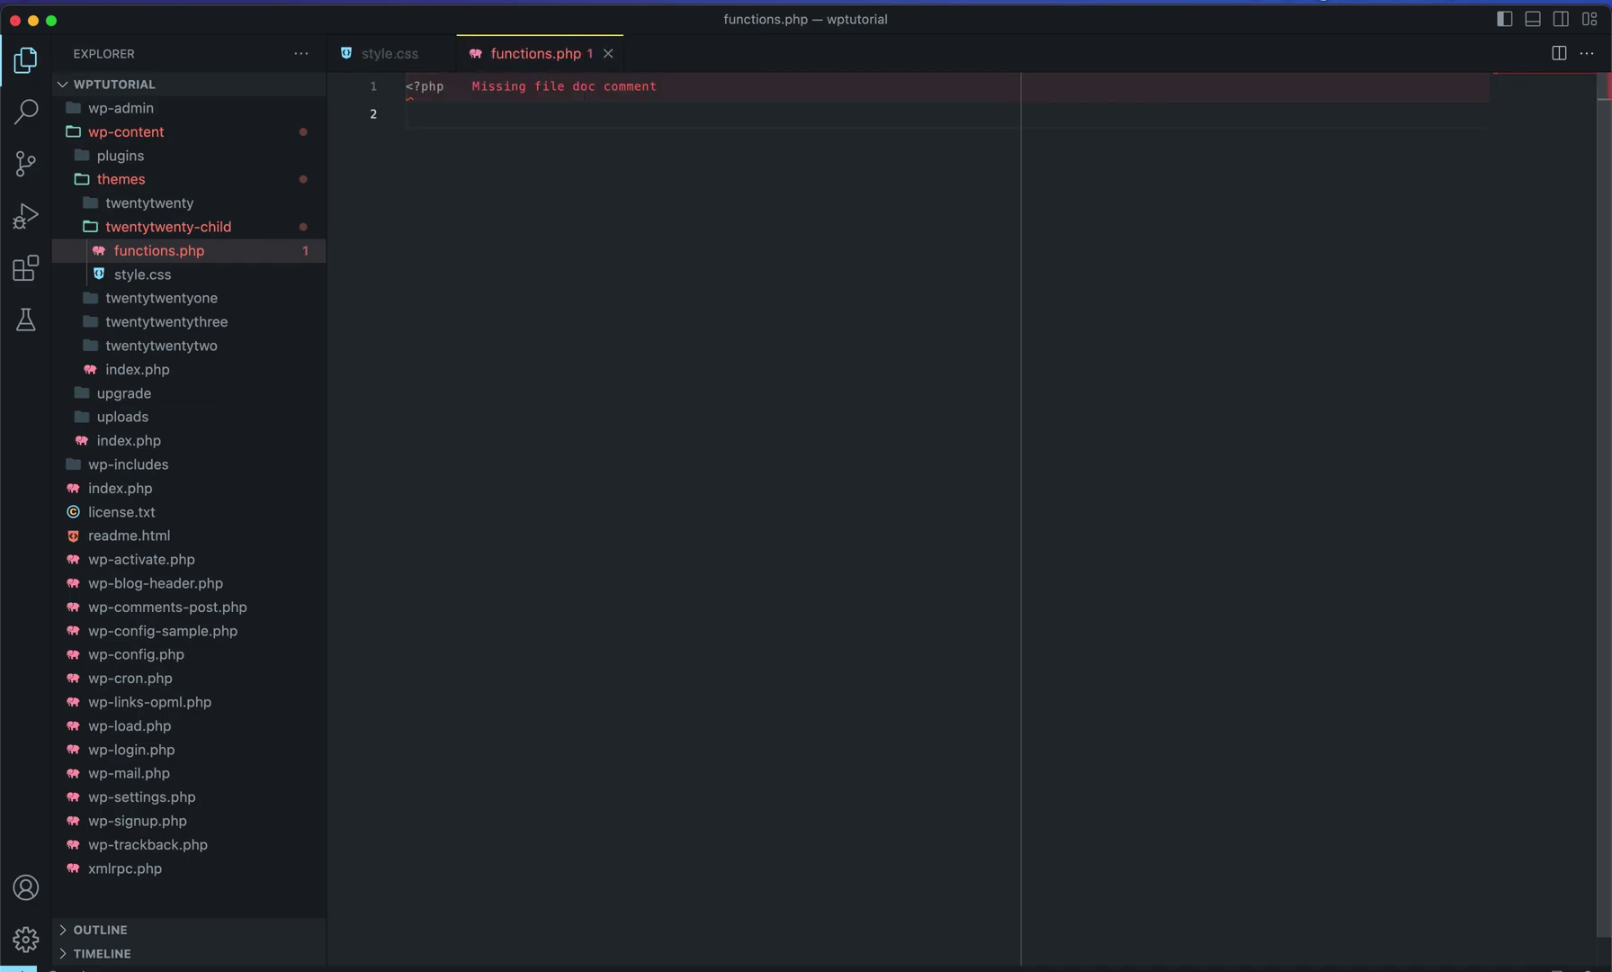
key(Return)
Add an add_action hook on 'wp_enqueue_scripts' with an anonymous function, and save.
text(add_act)
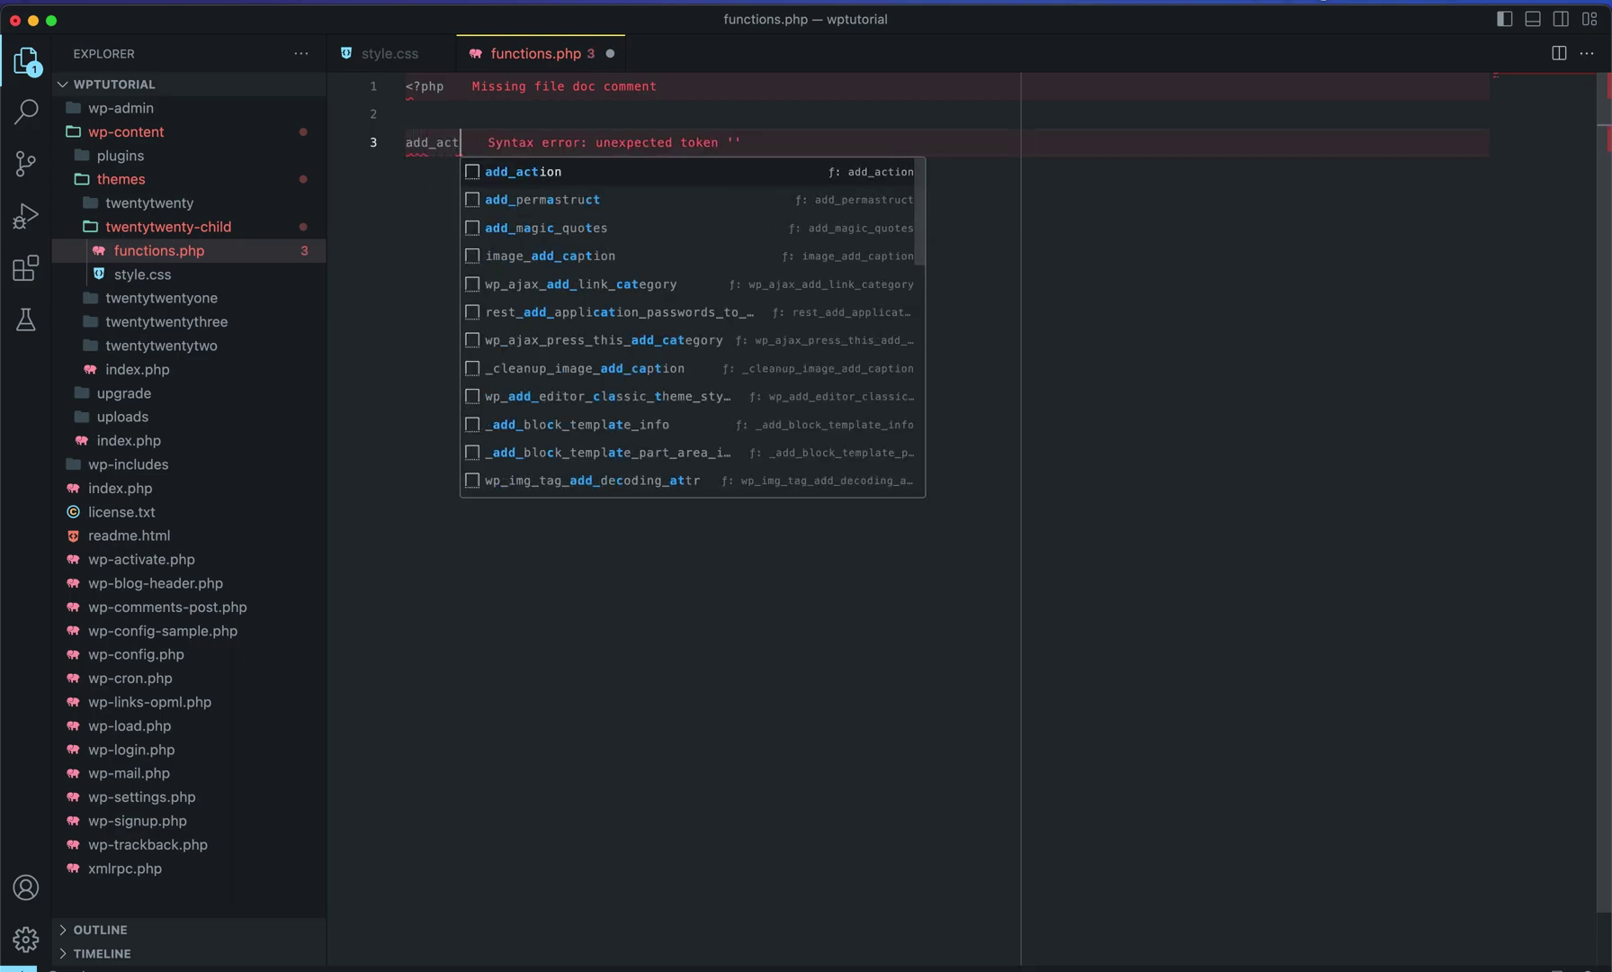
text(ion();)
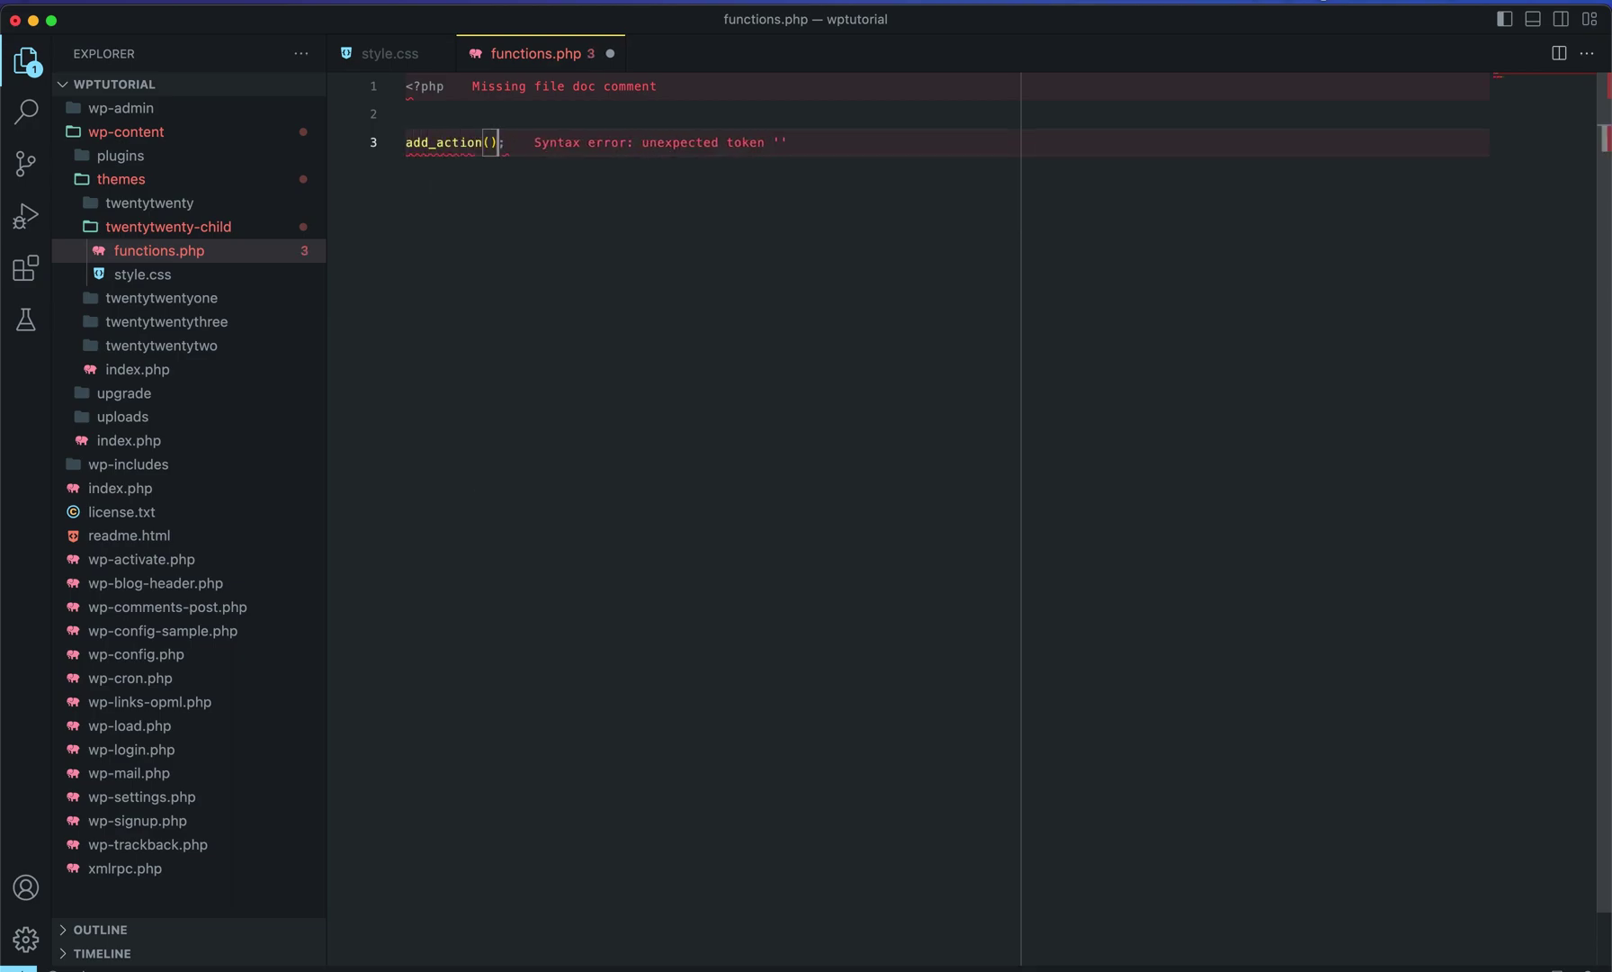
key(Left)
text('wp)
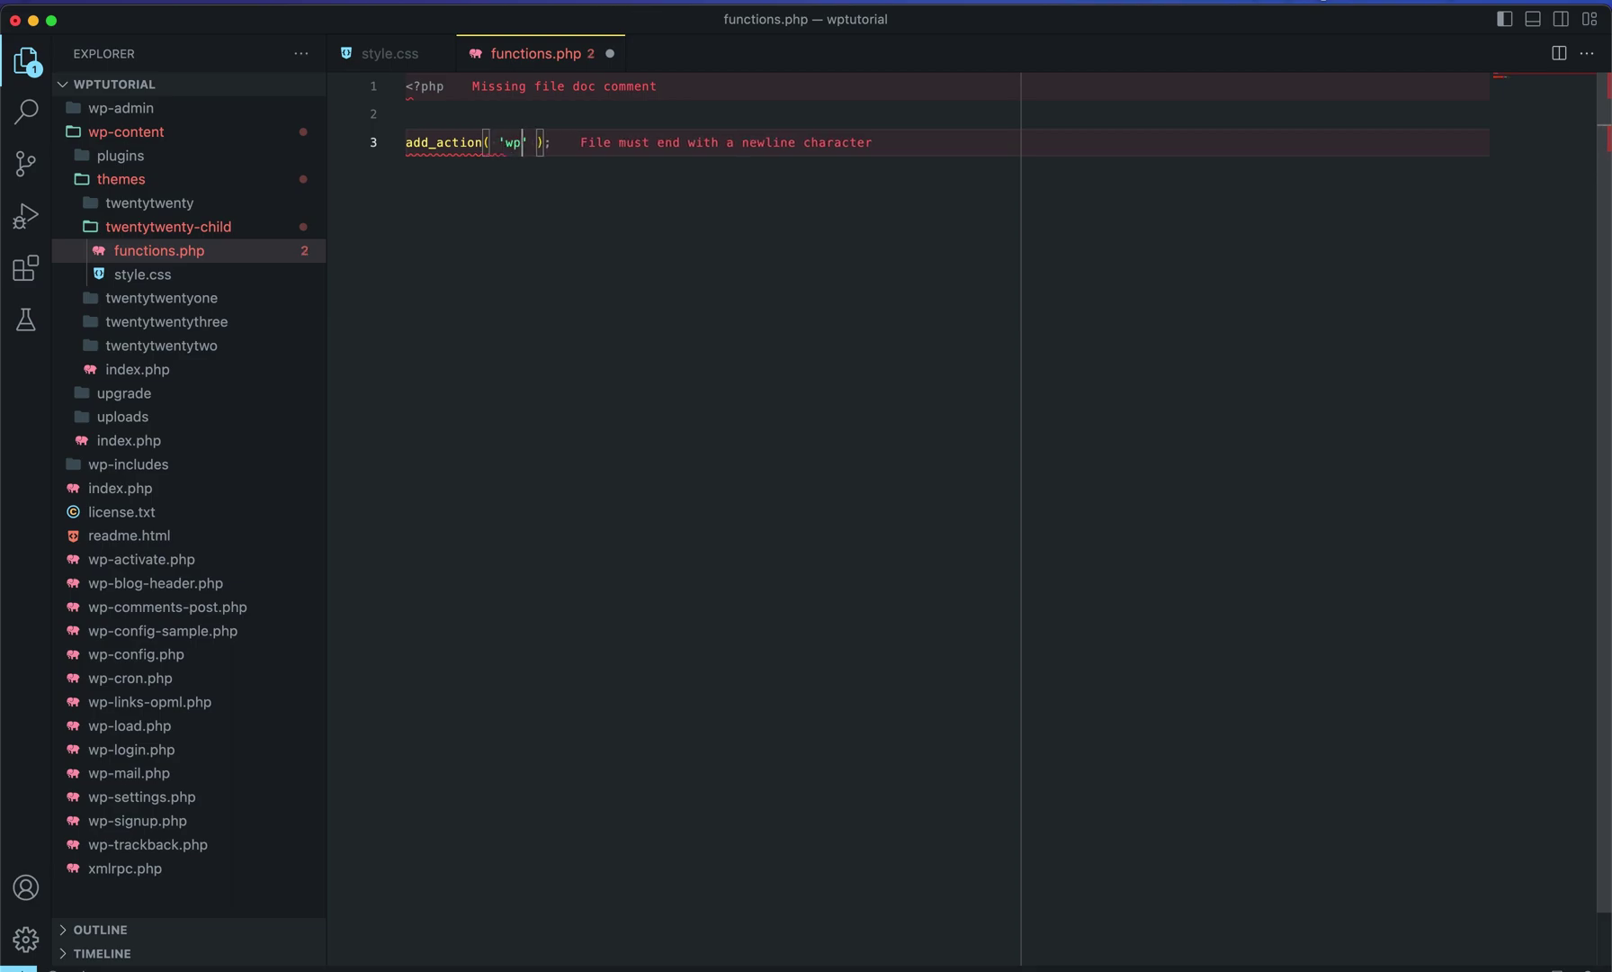
text(_enqueue)
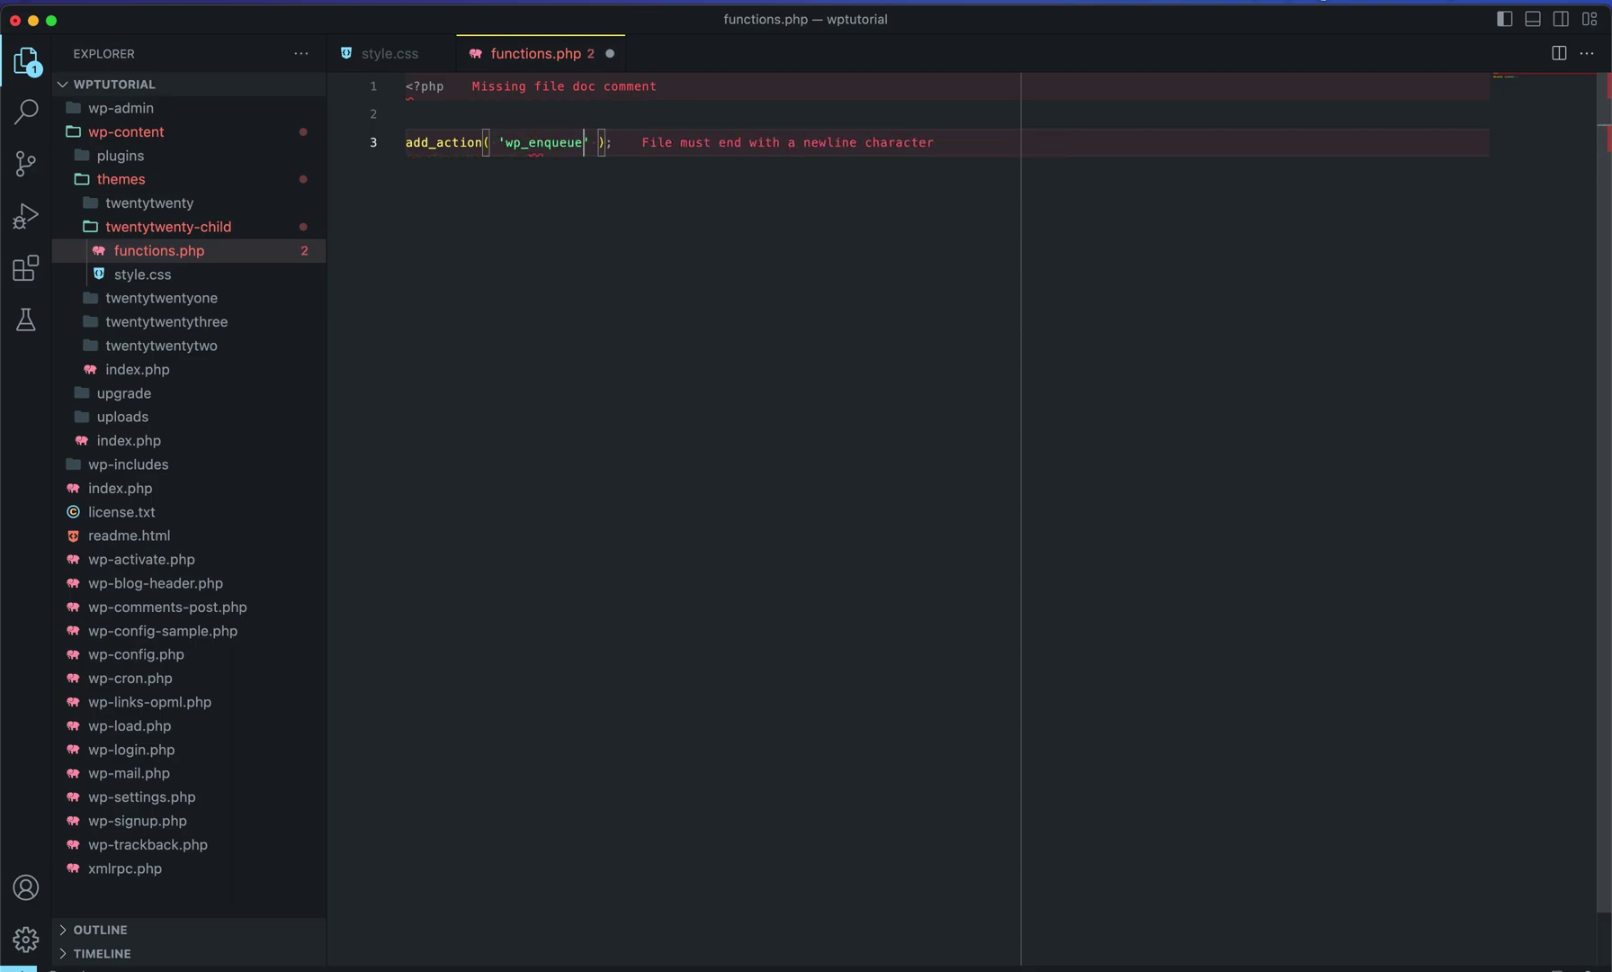
text(_act)
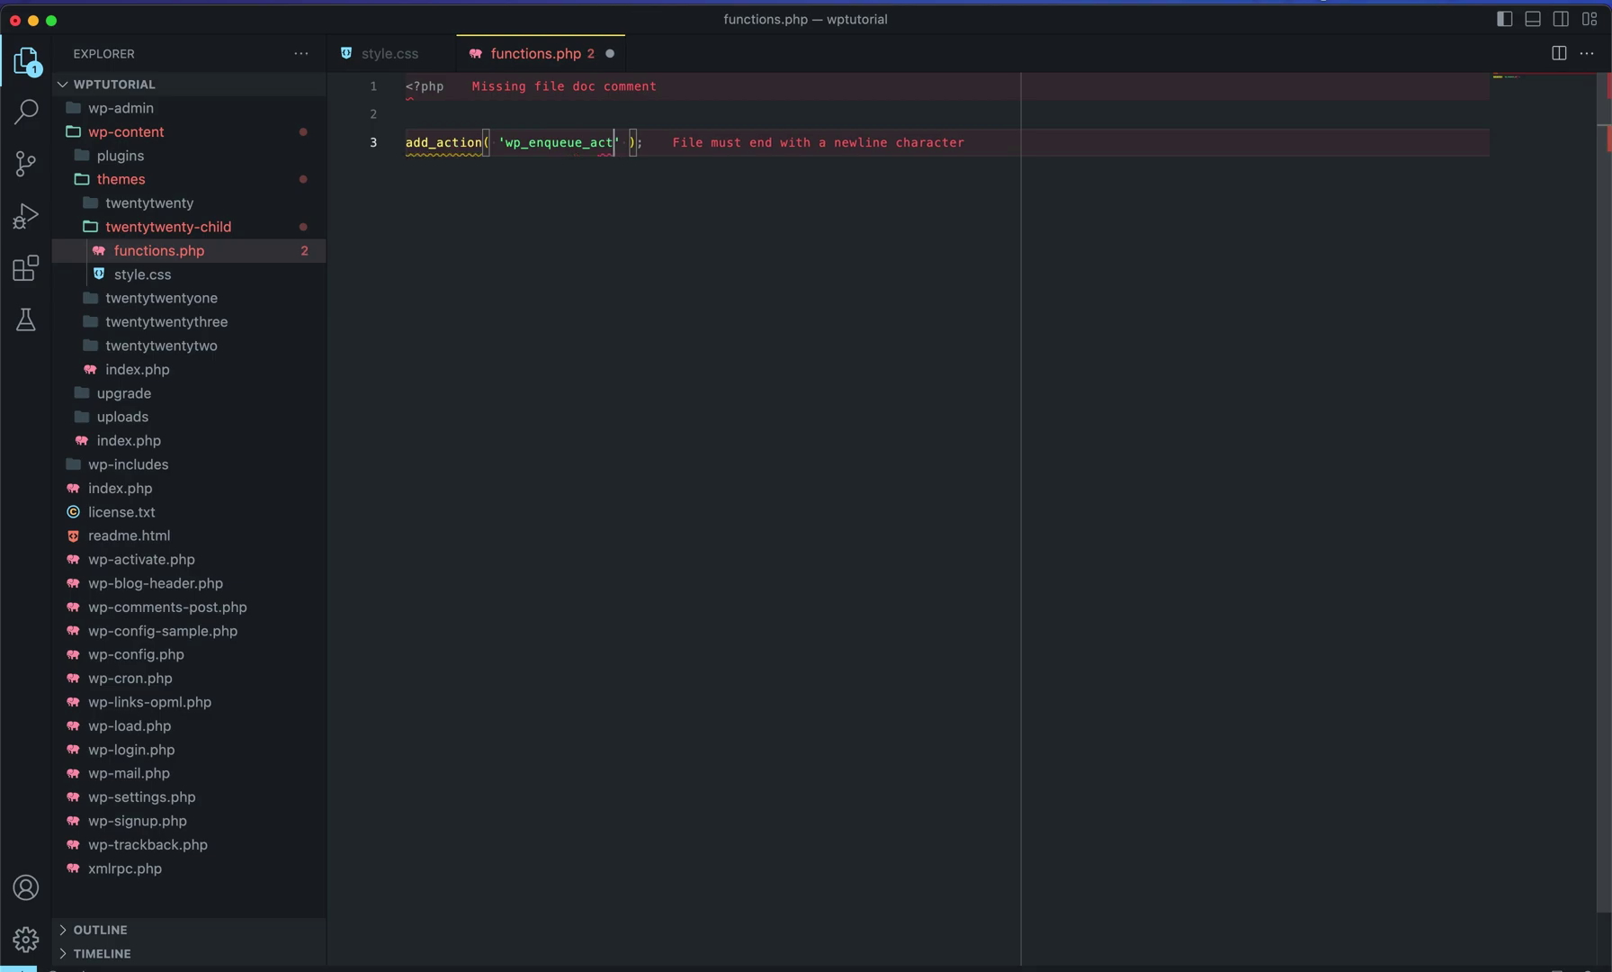
key(BackSpace)
key(BackSpace)
key(BackSpace)
text(script)
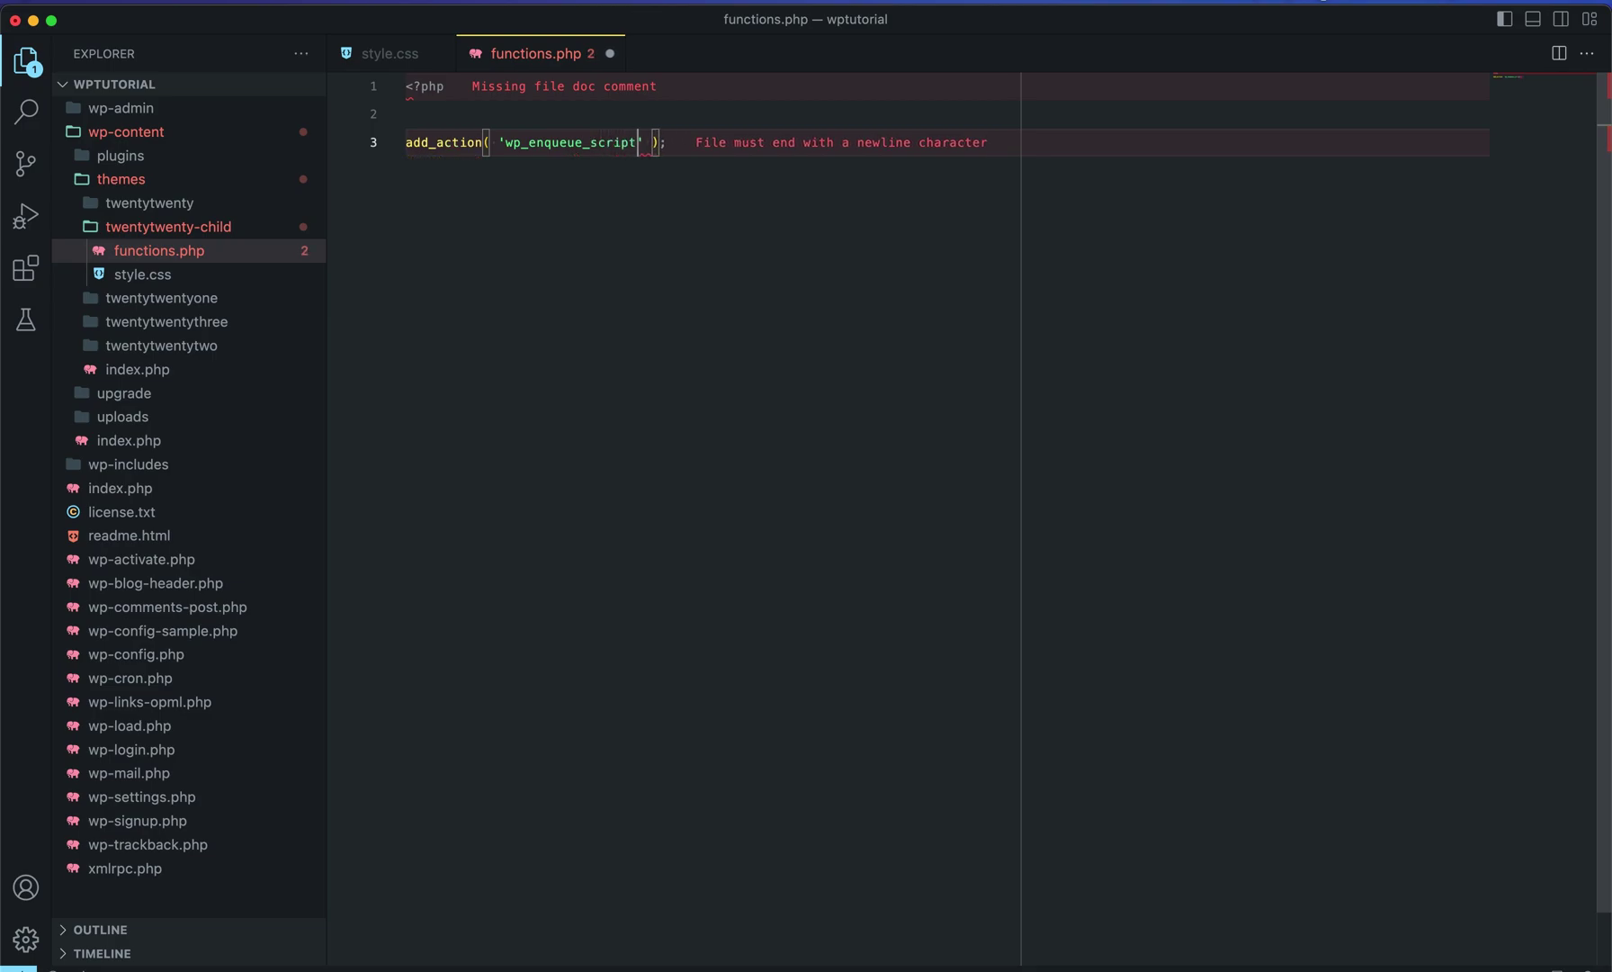
text(s', )
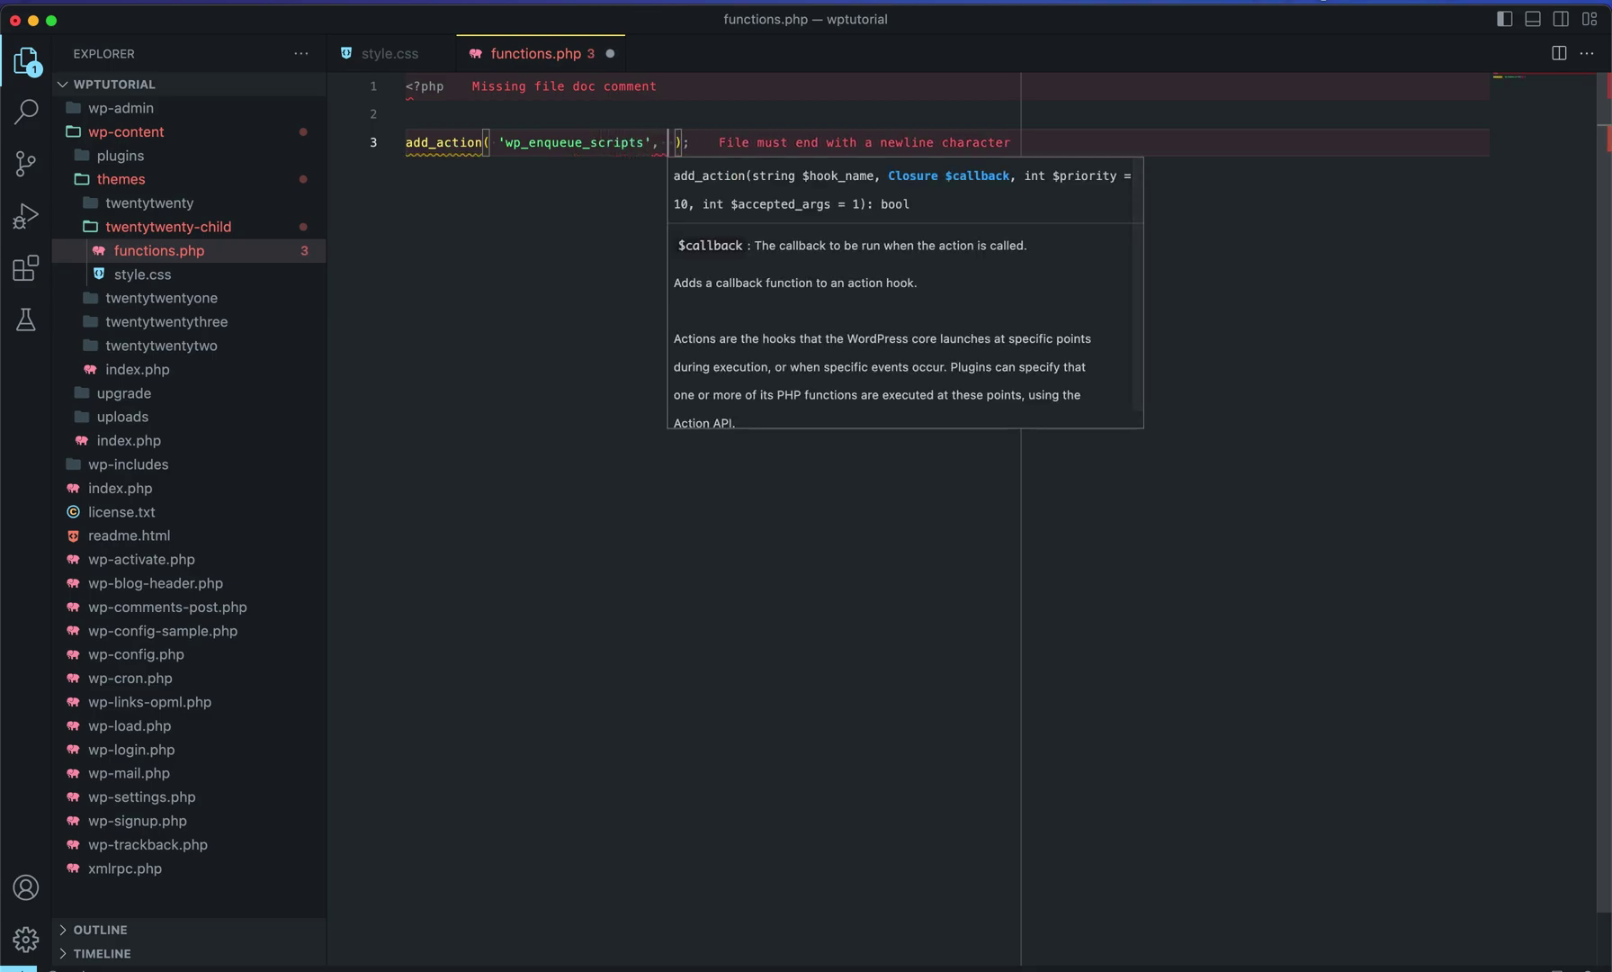
text(function)
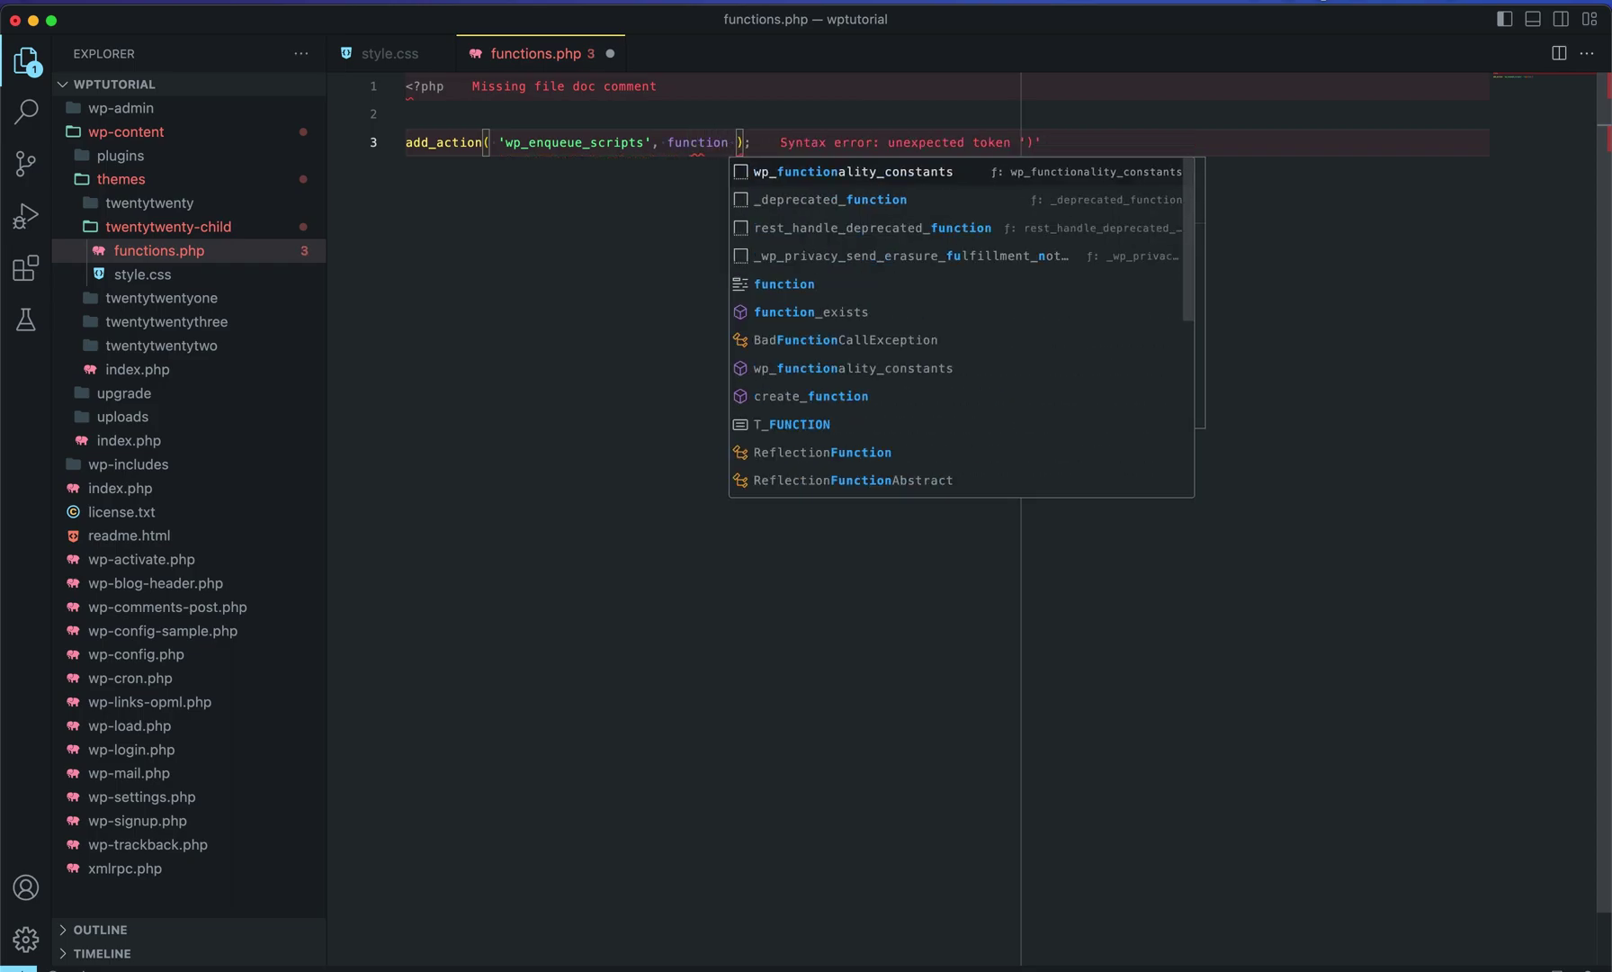
key(Escape)
text(() {)
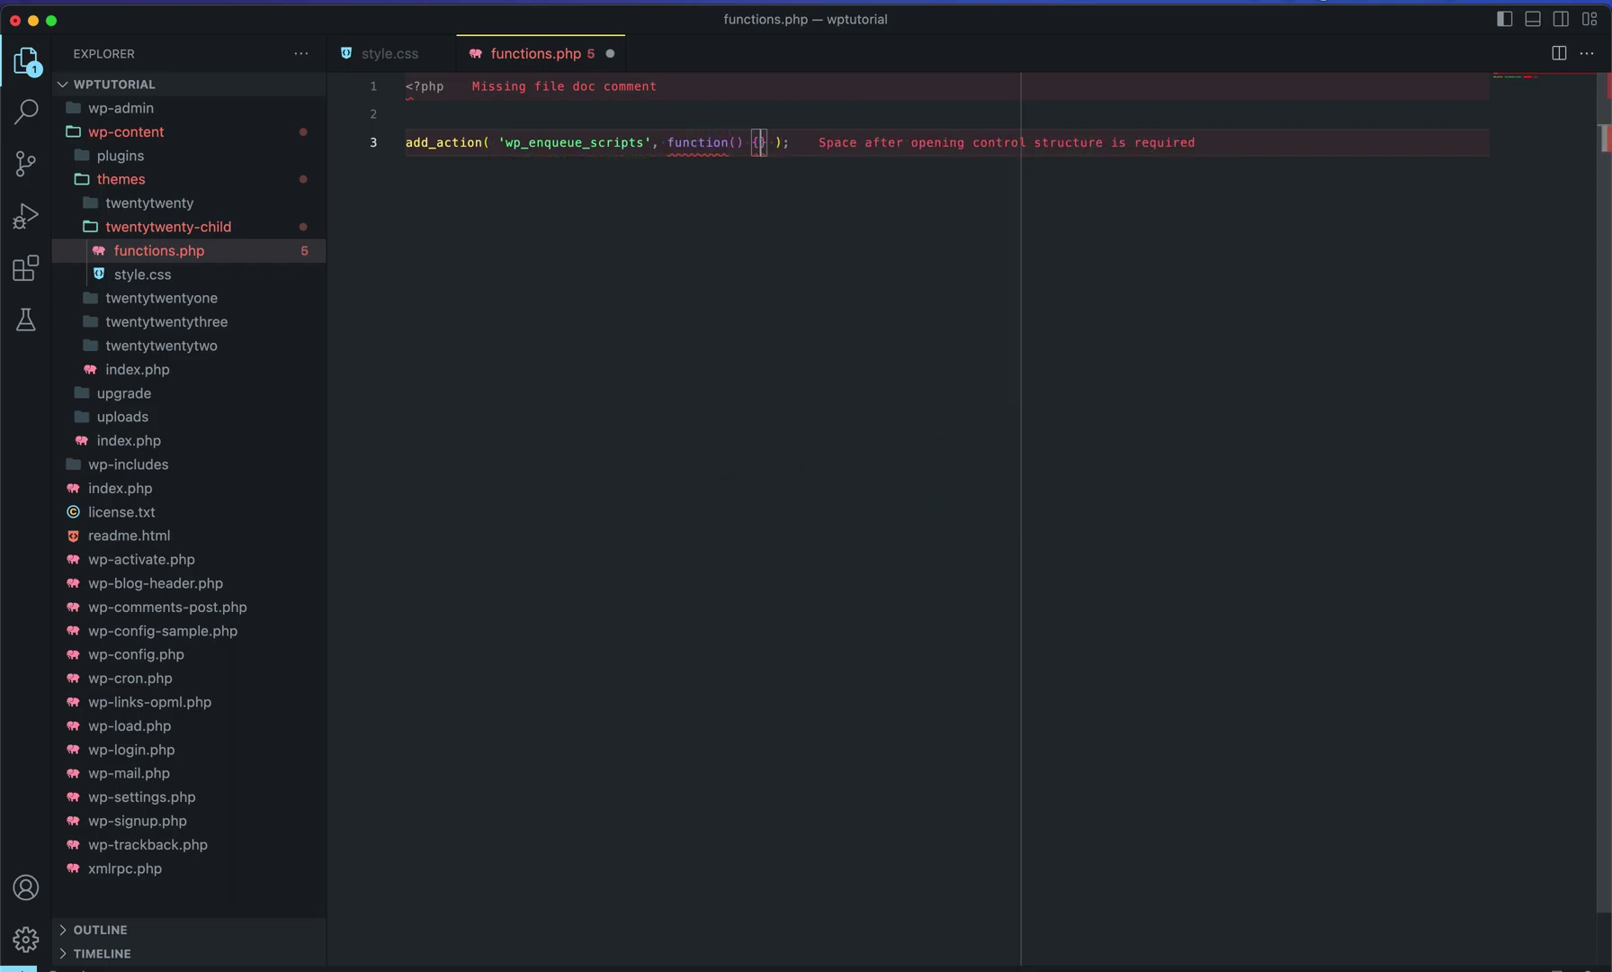
key(Return)
key(super+s)
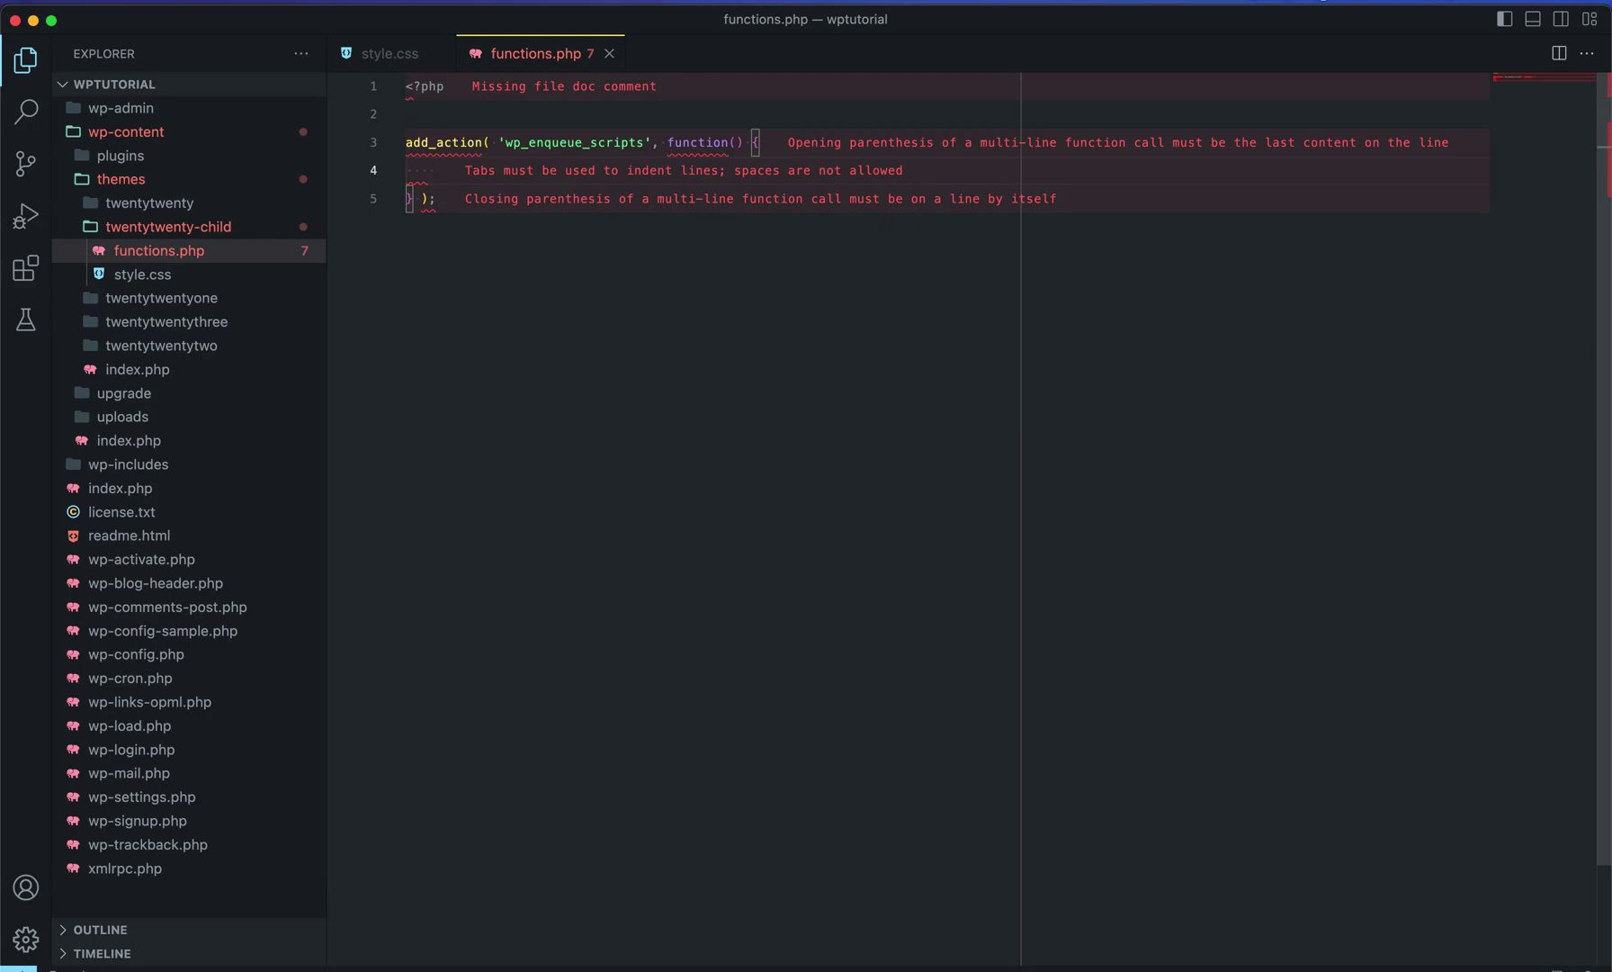
Inside the function, call wp_enqueue_style with the handle 'child-theme'.
text(wp_enq)
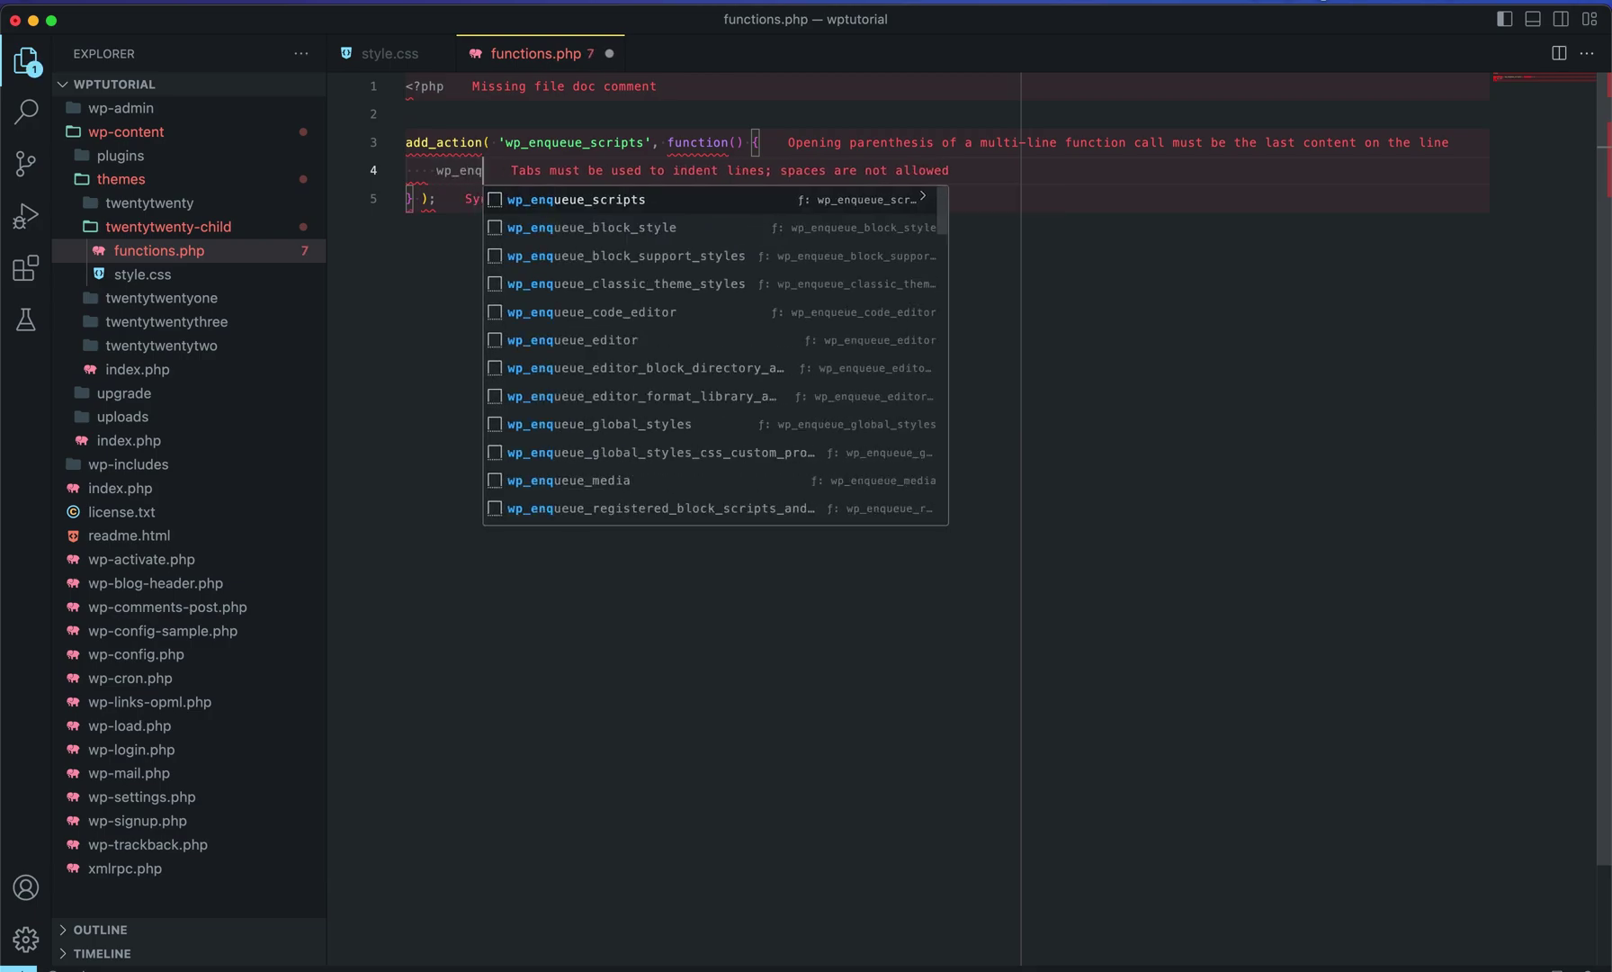
text(ueue)
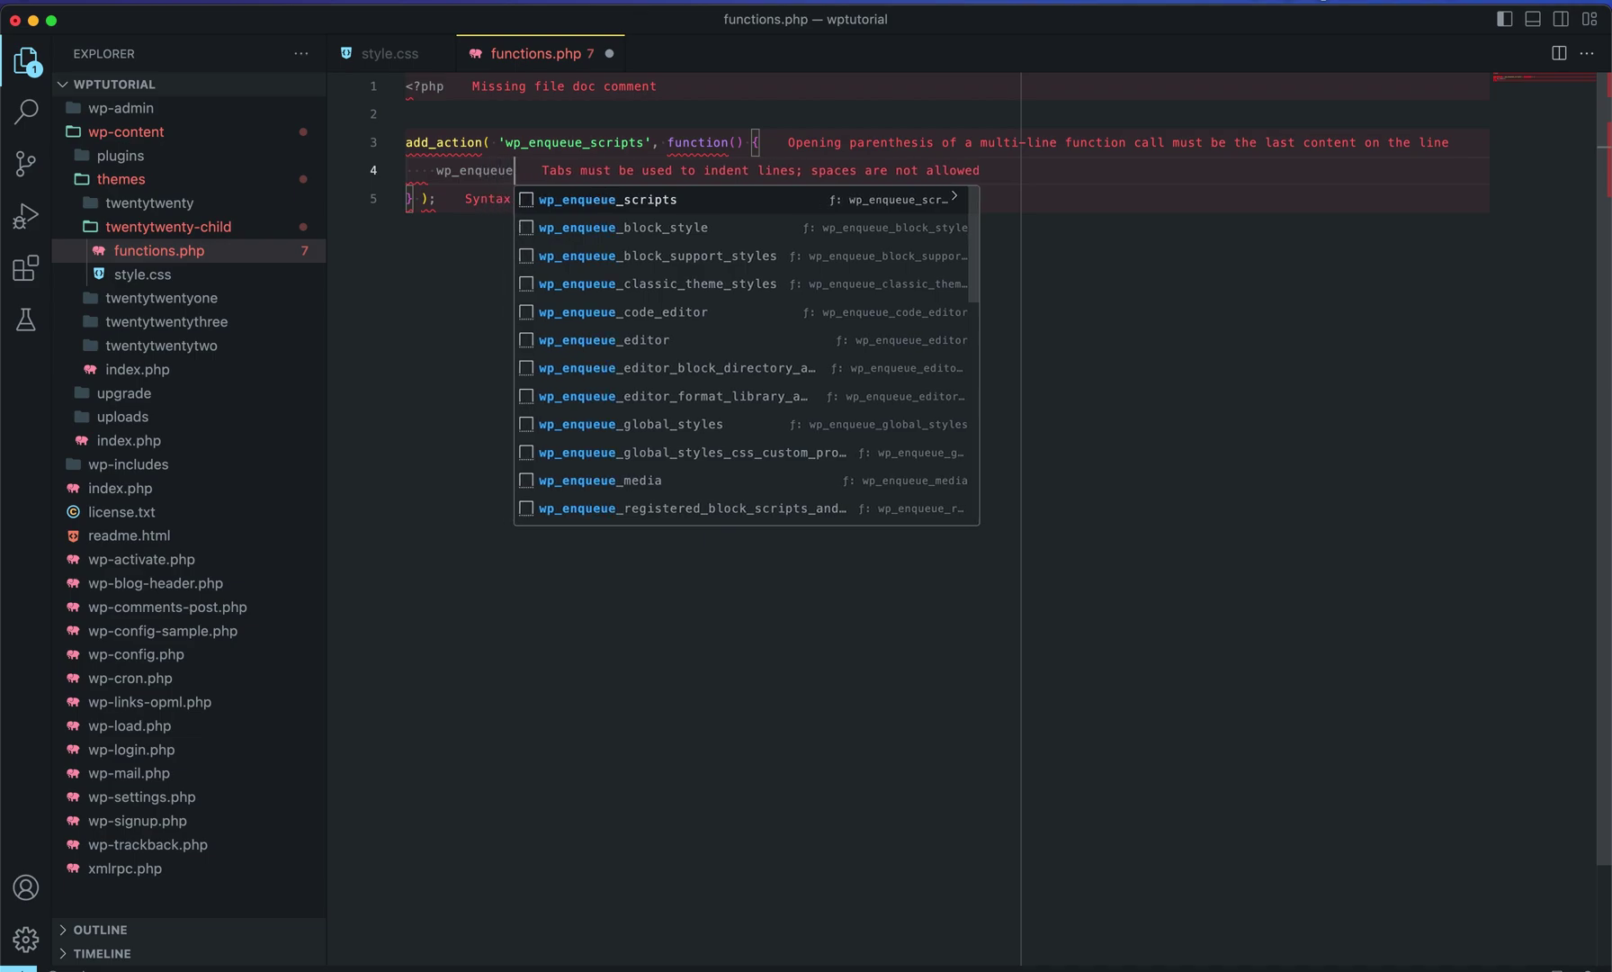
text(_style)
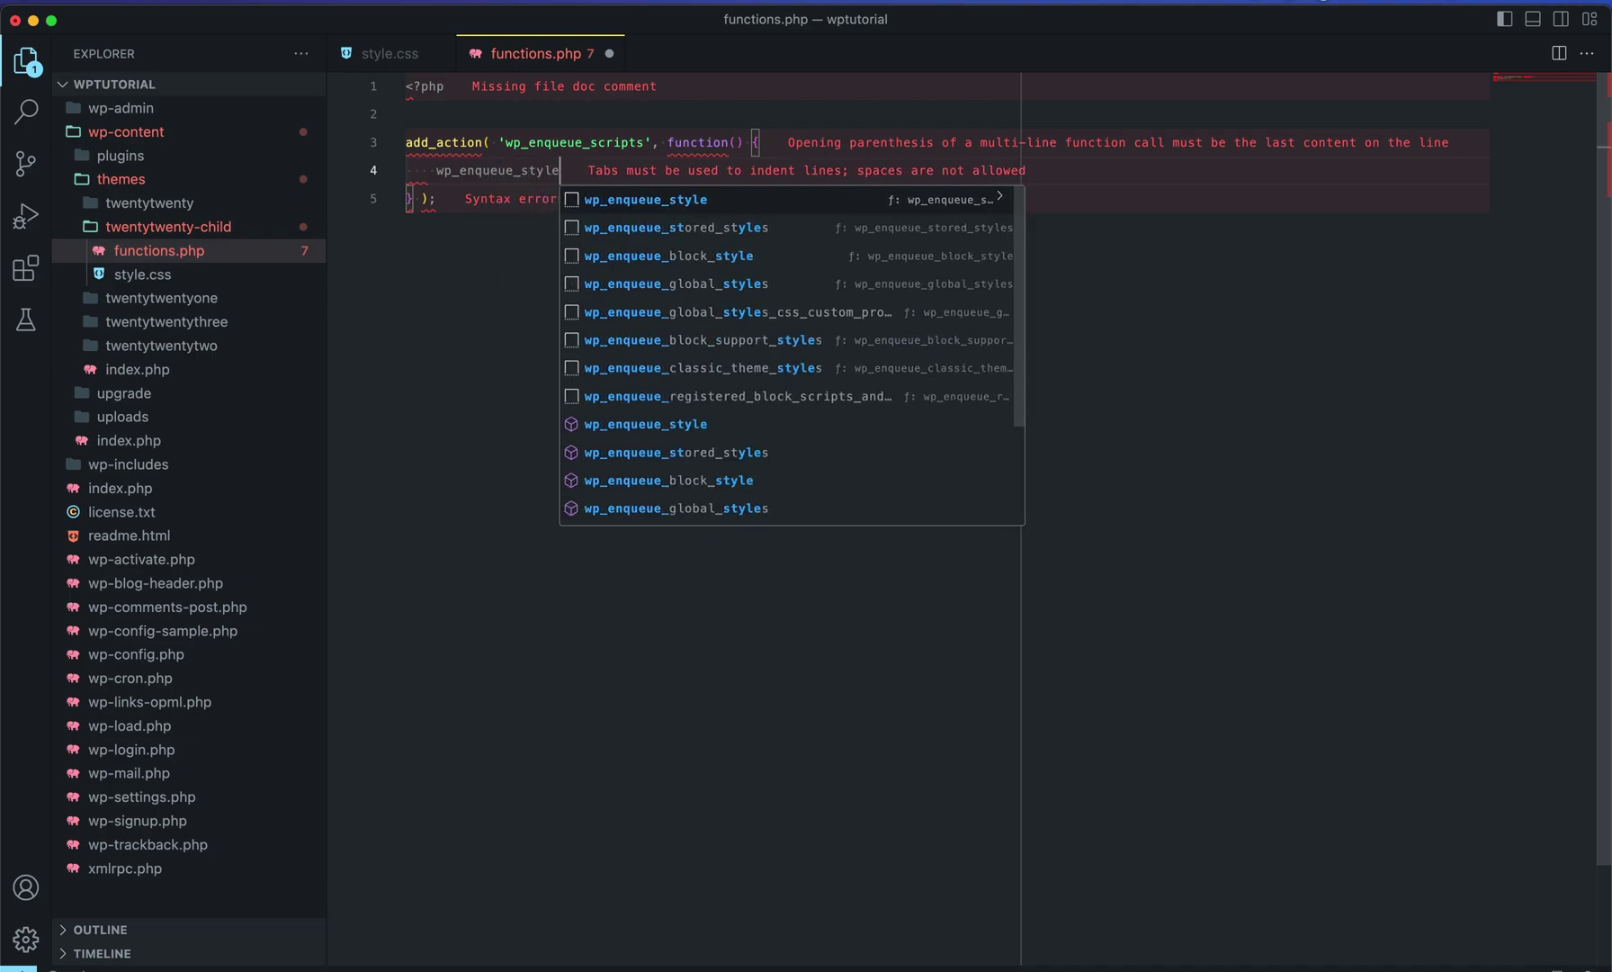
key(Return)
key(Down)
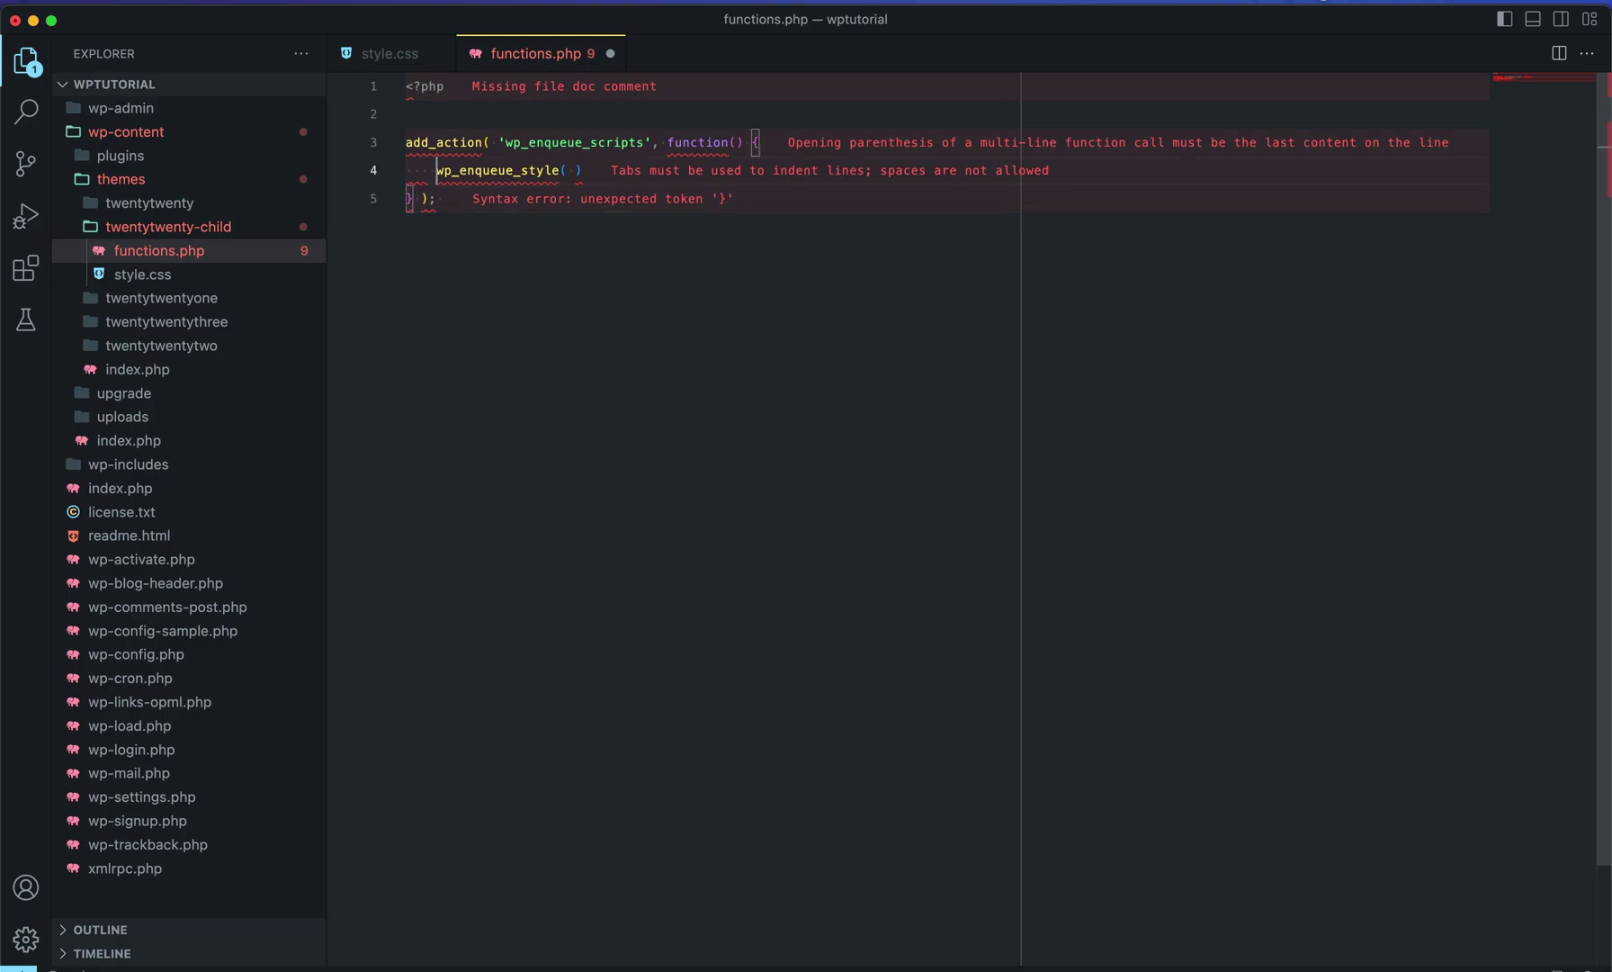
click(571, 170)
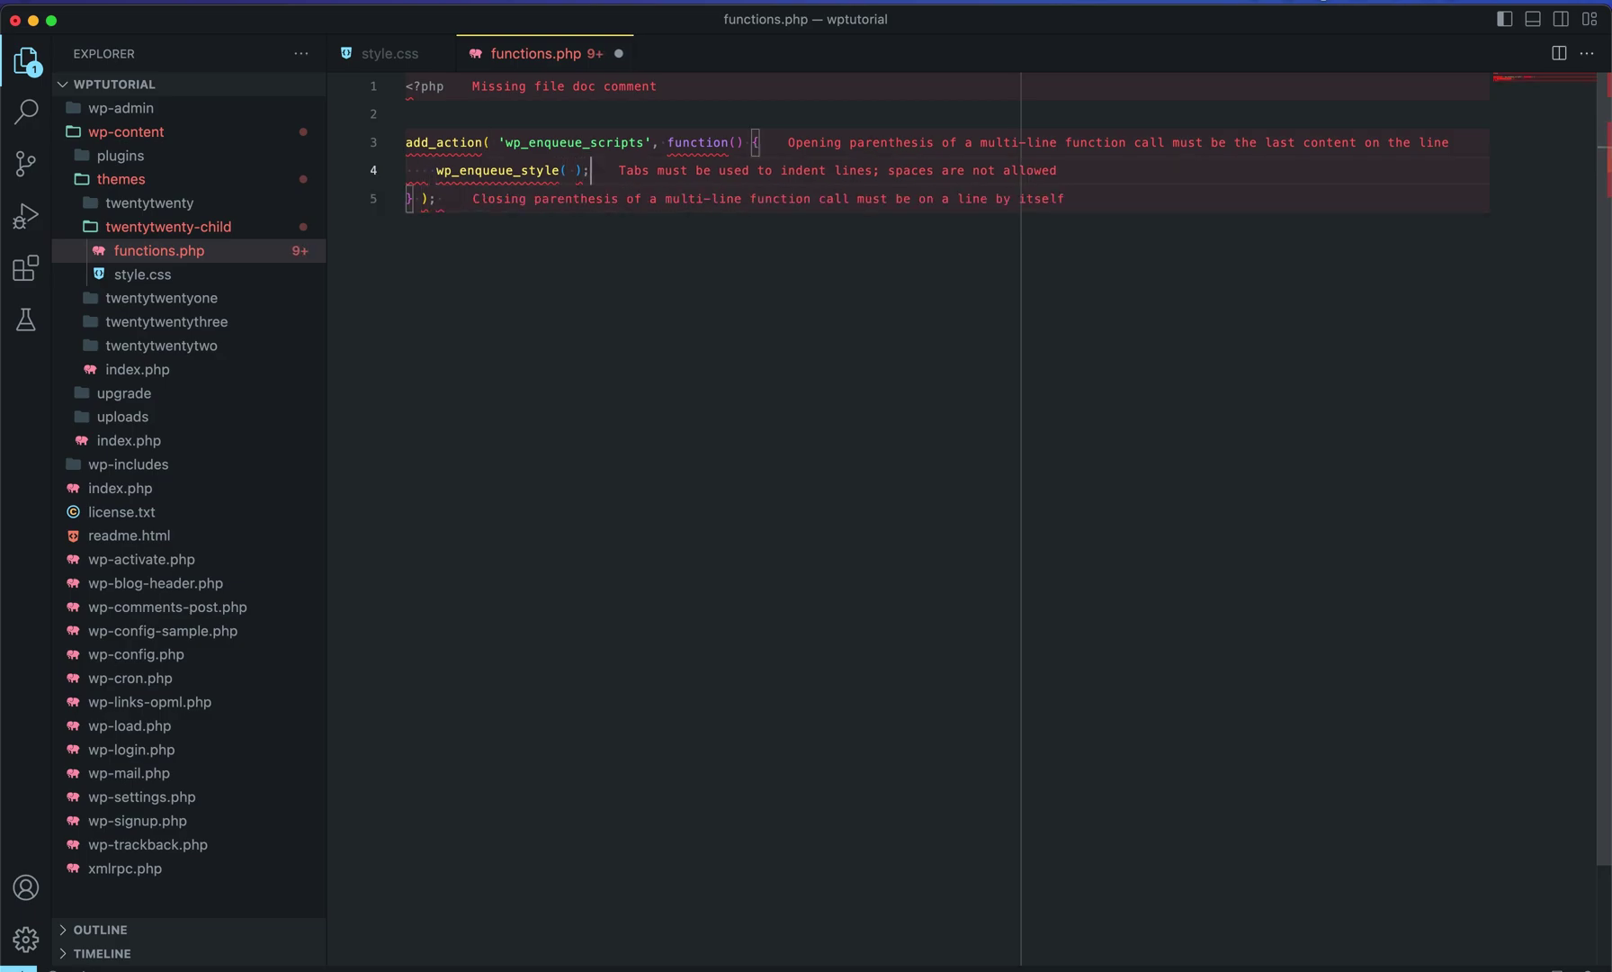
key(cmd+s)
click(568, 170)
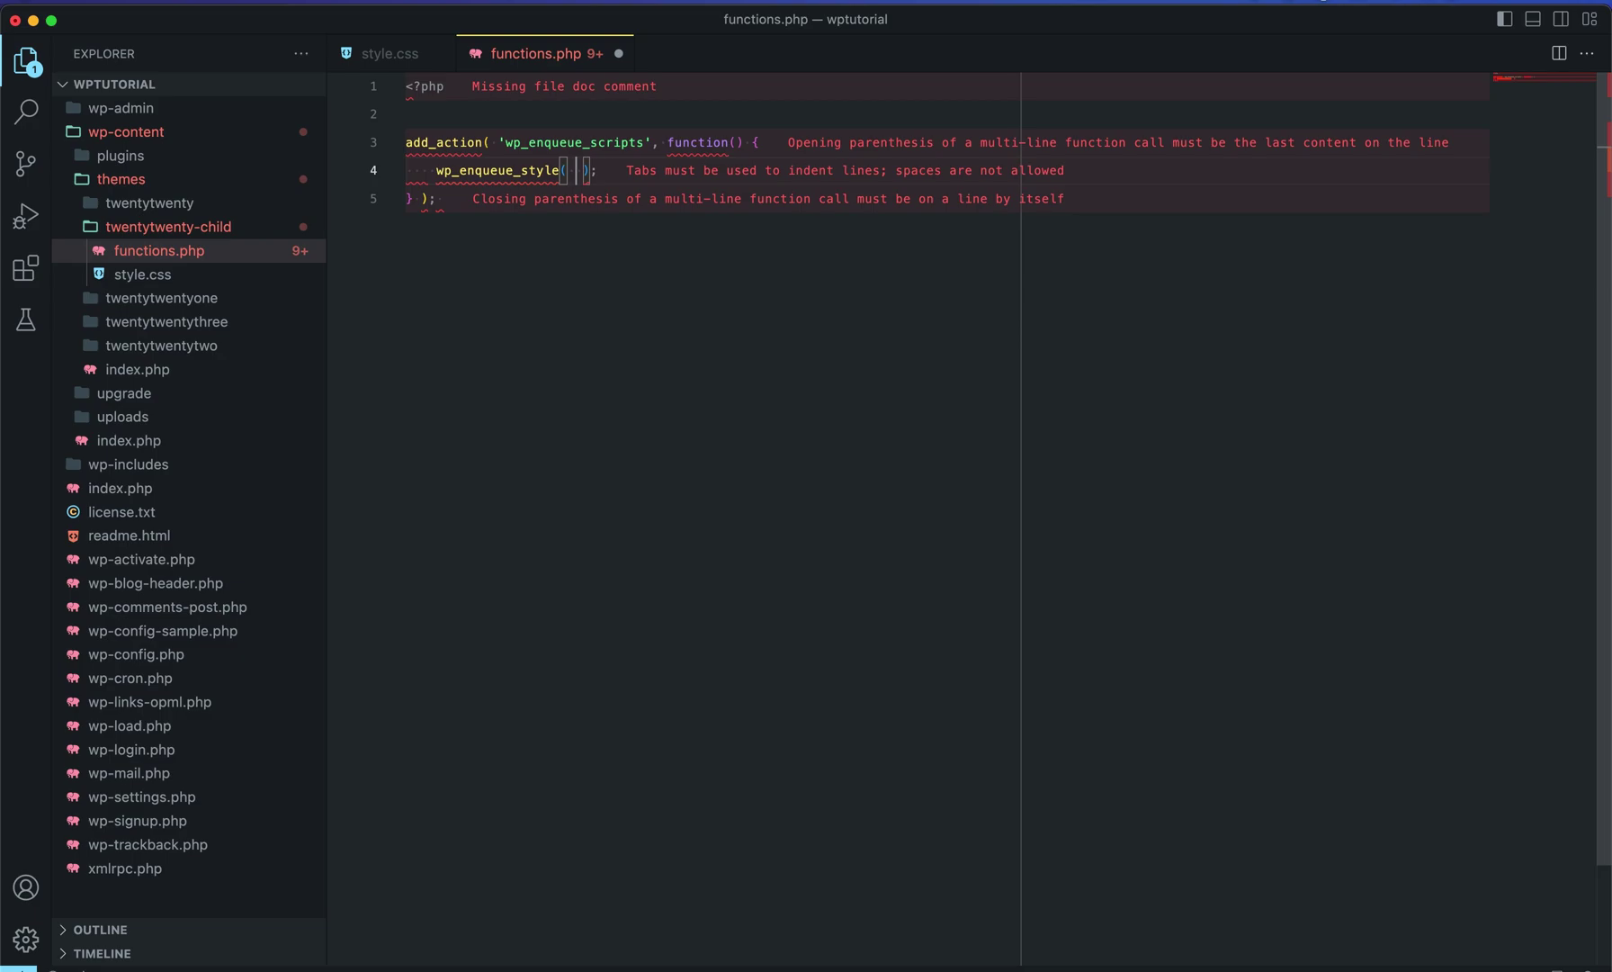
text(')
text(child-teh)
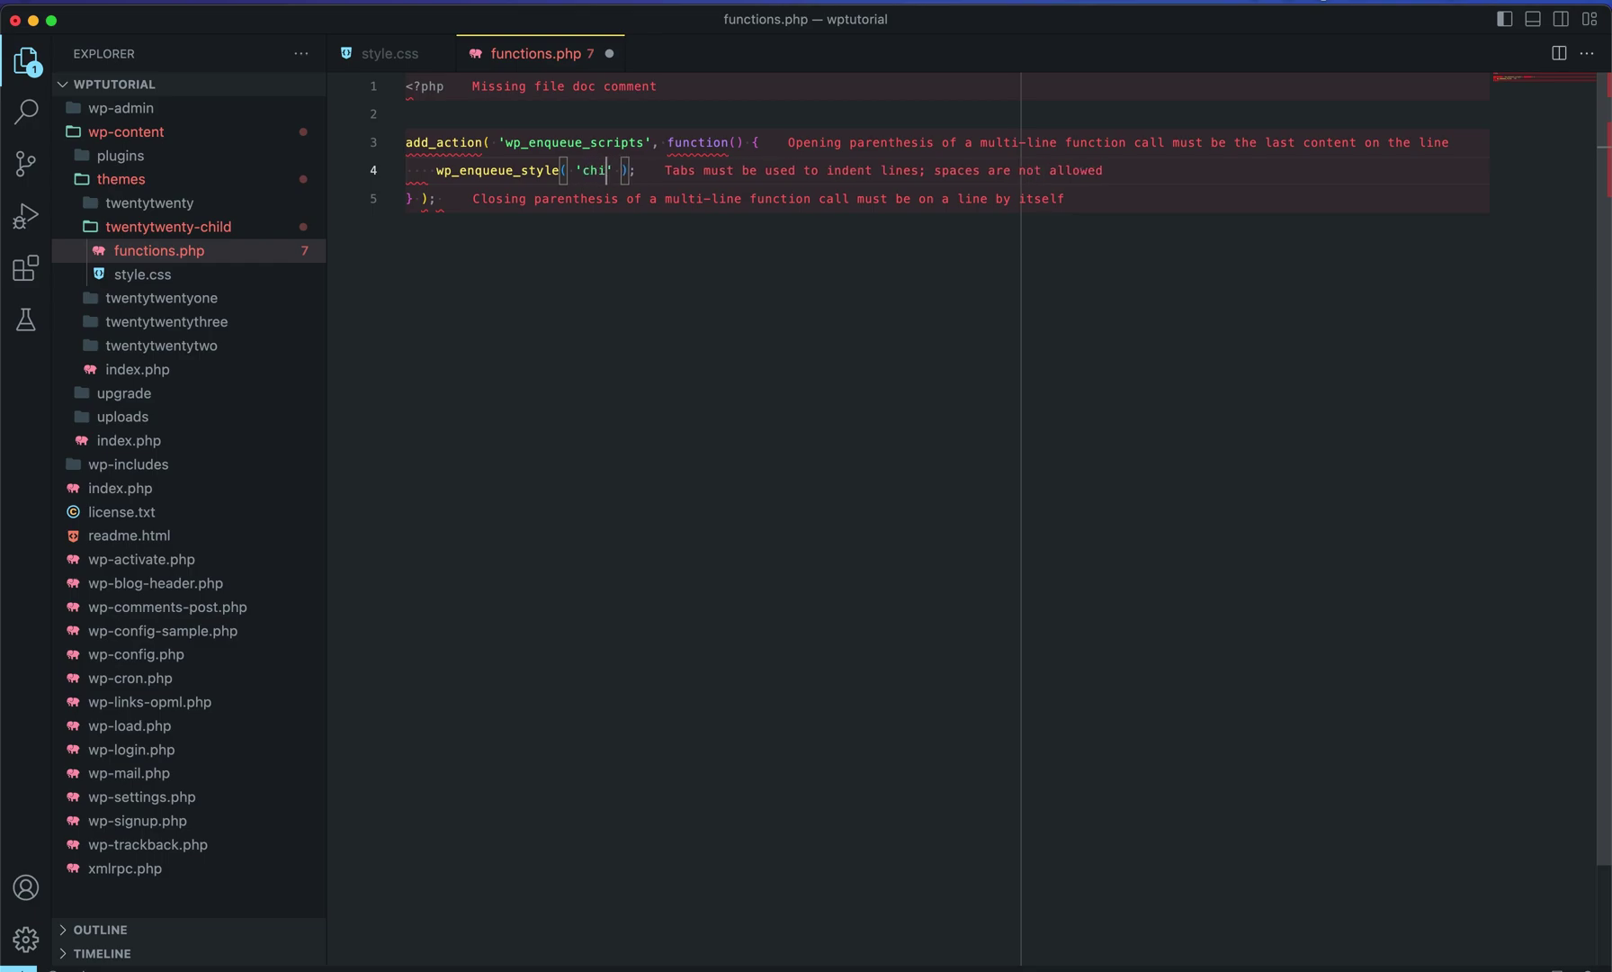
text(me)
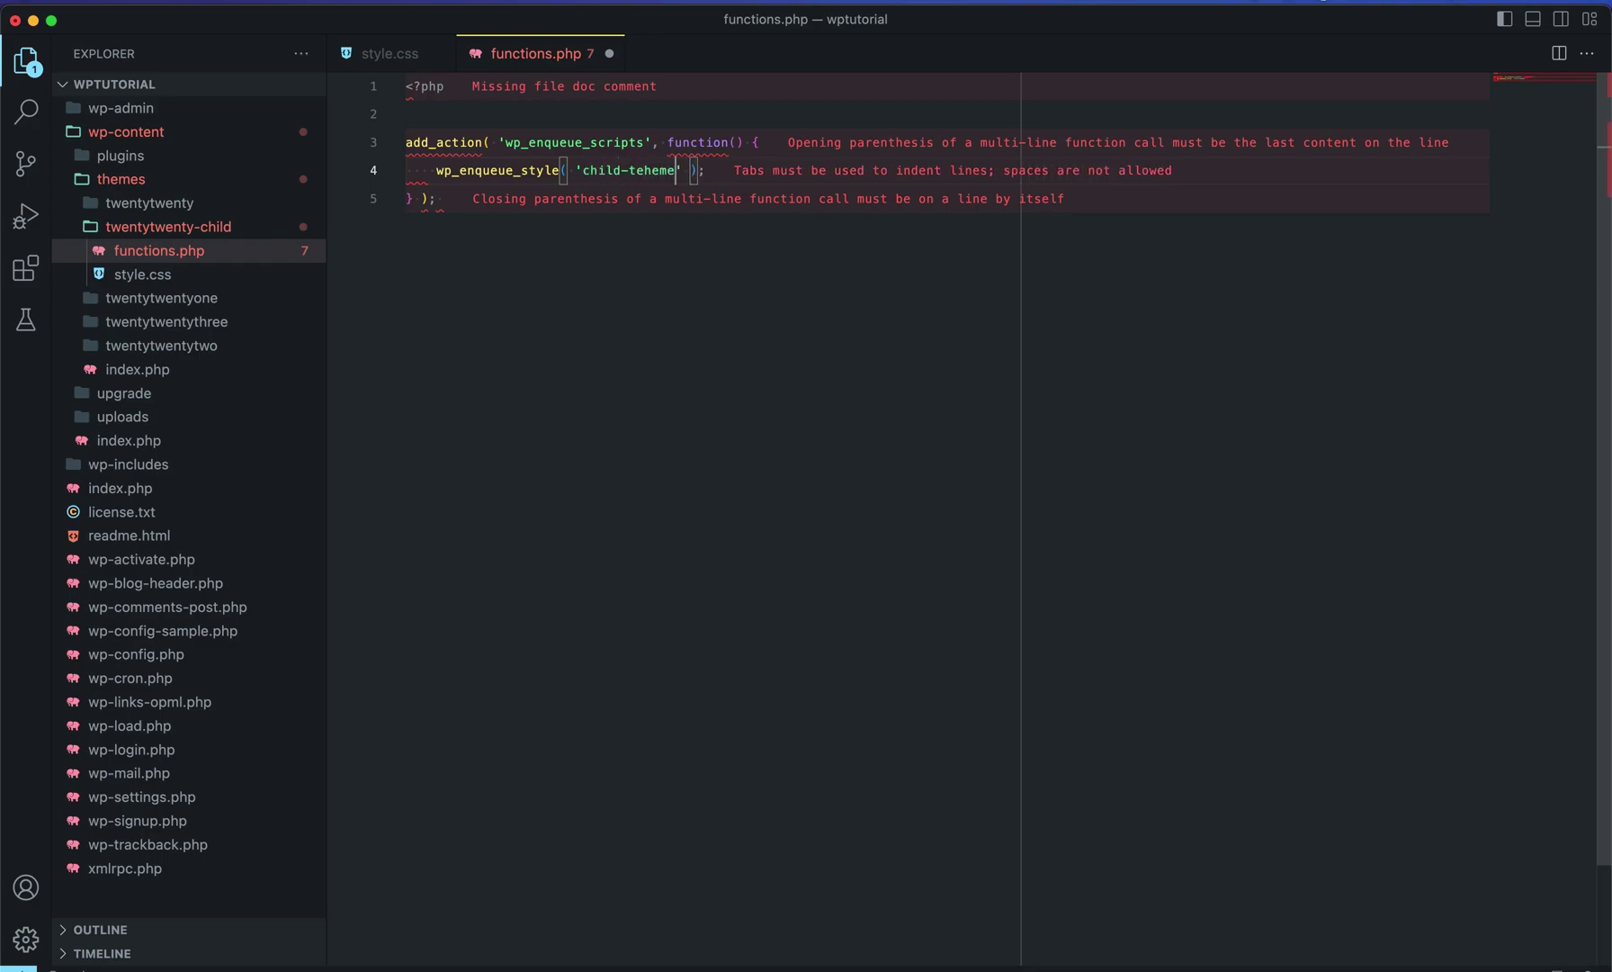
key(BackSpace)
key(BackSpace)
key(BackSpace)
key(BackSpace)
text(heme)
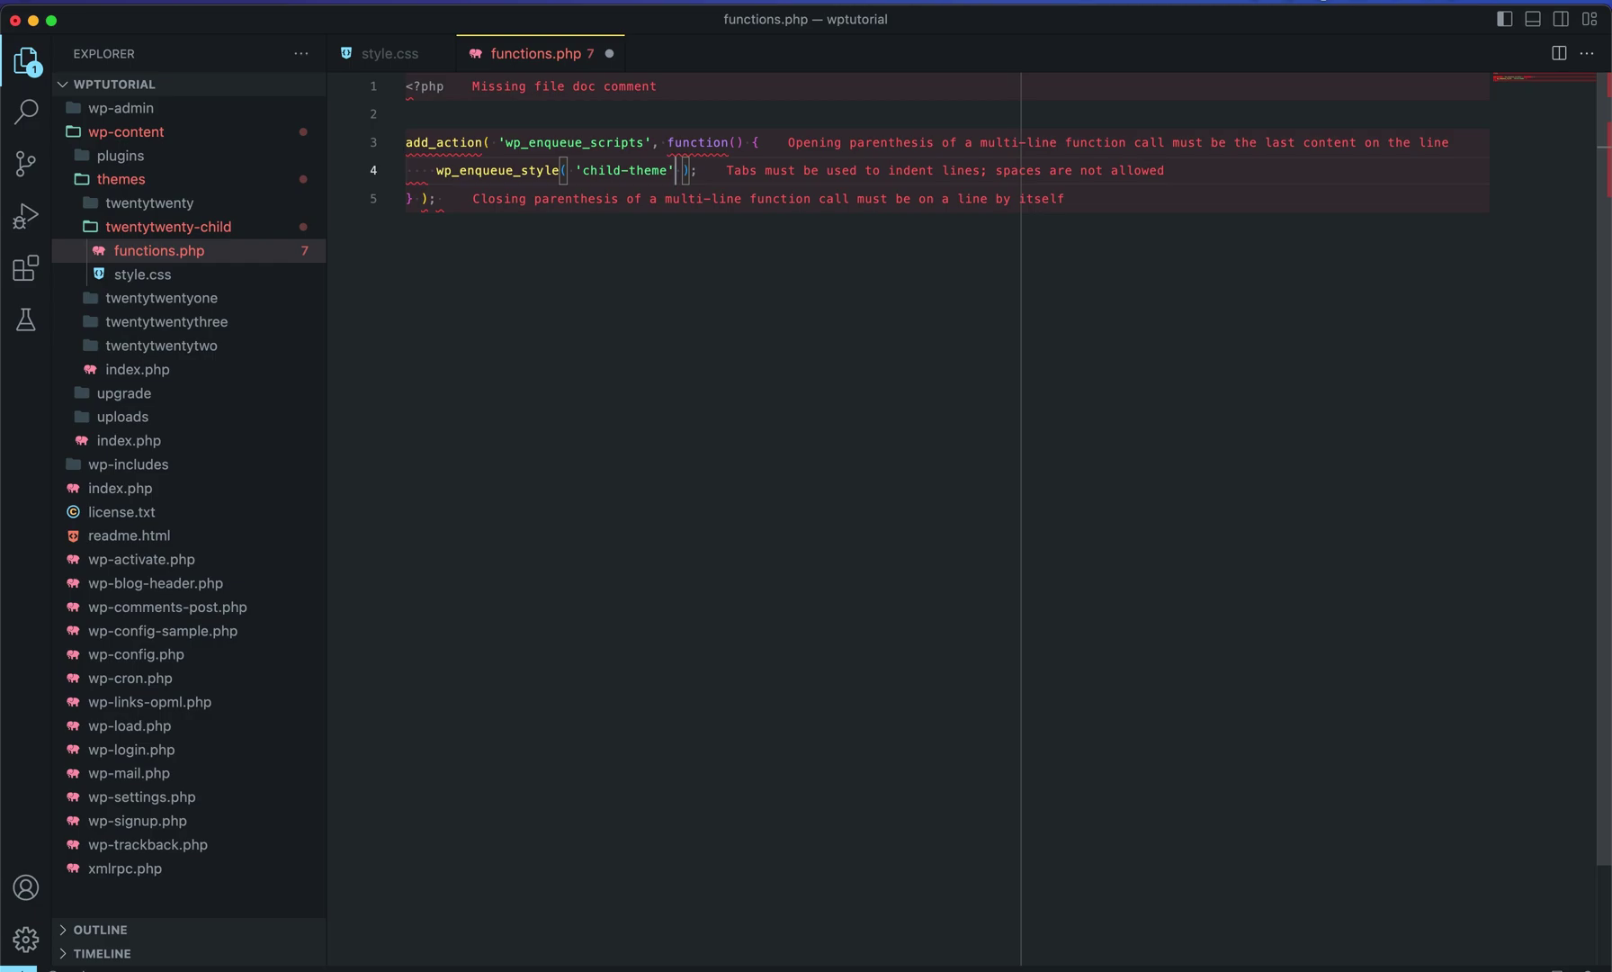
text(,)
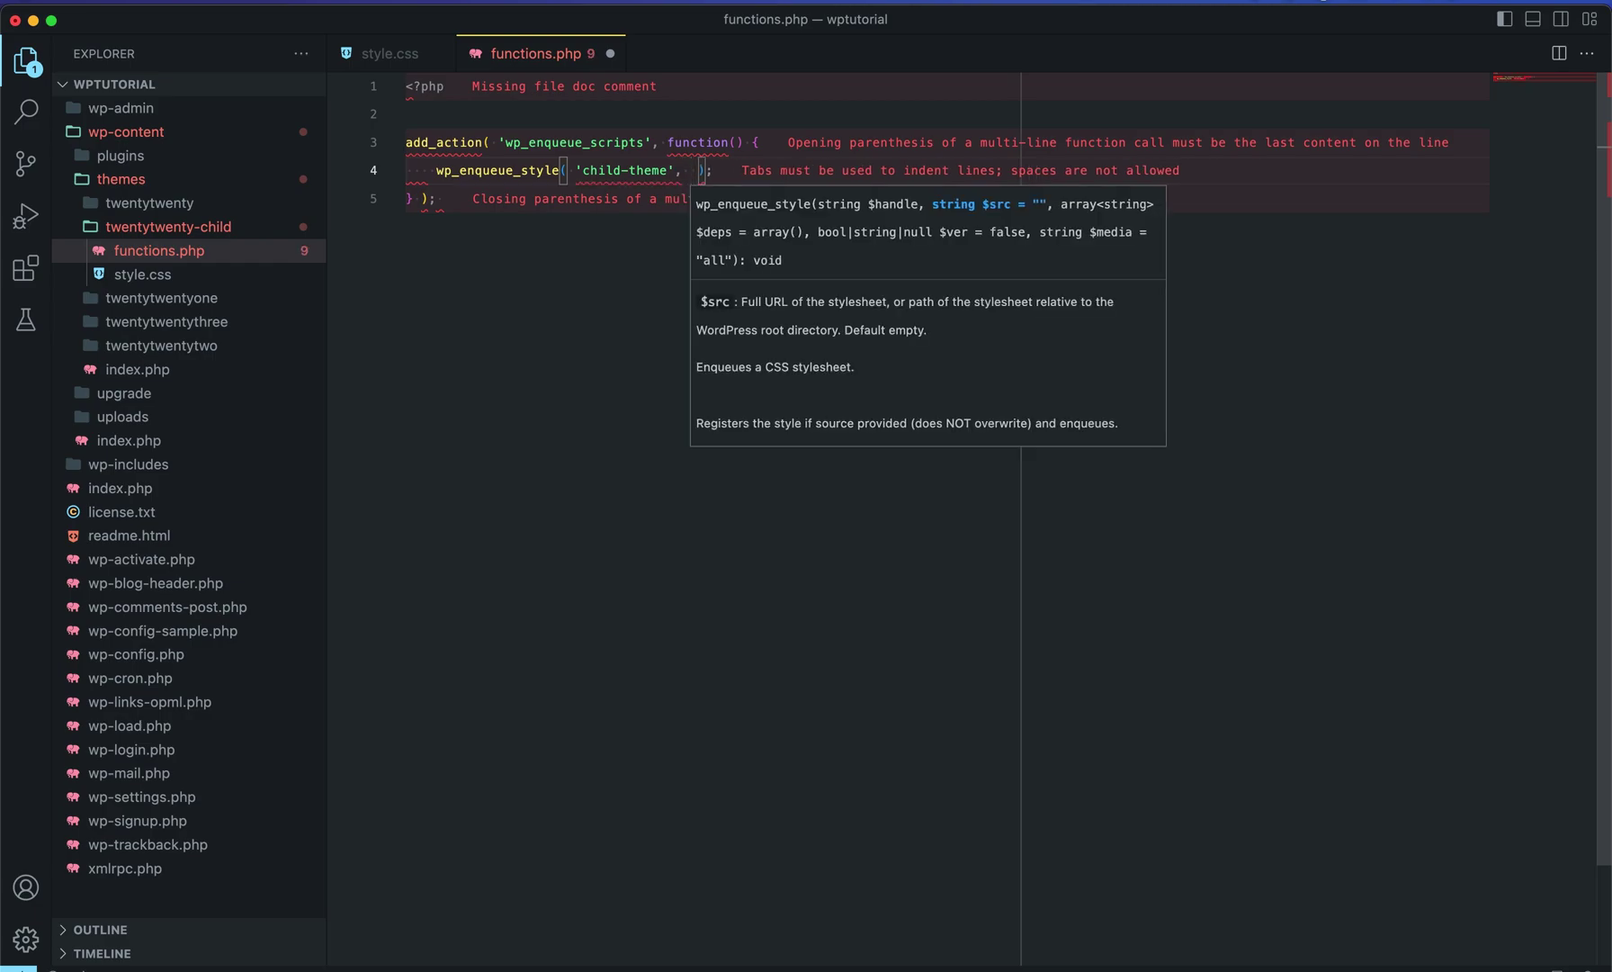
Pass get_template_directory_uri() as the stylesheet source in wp_enqueue_style.
text(array)
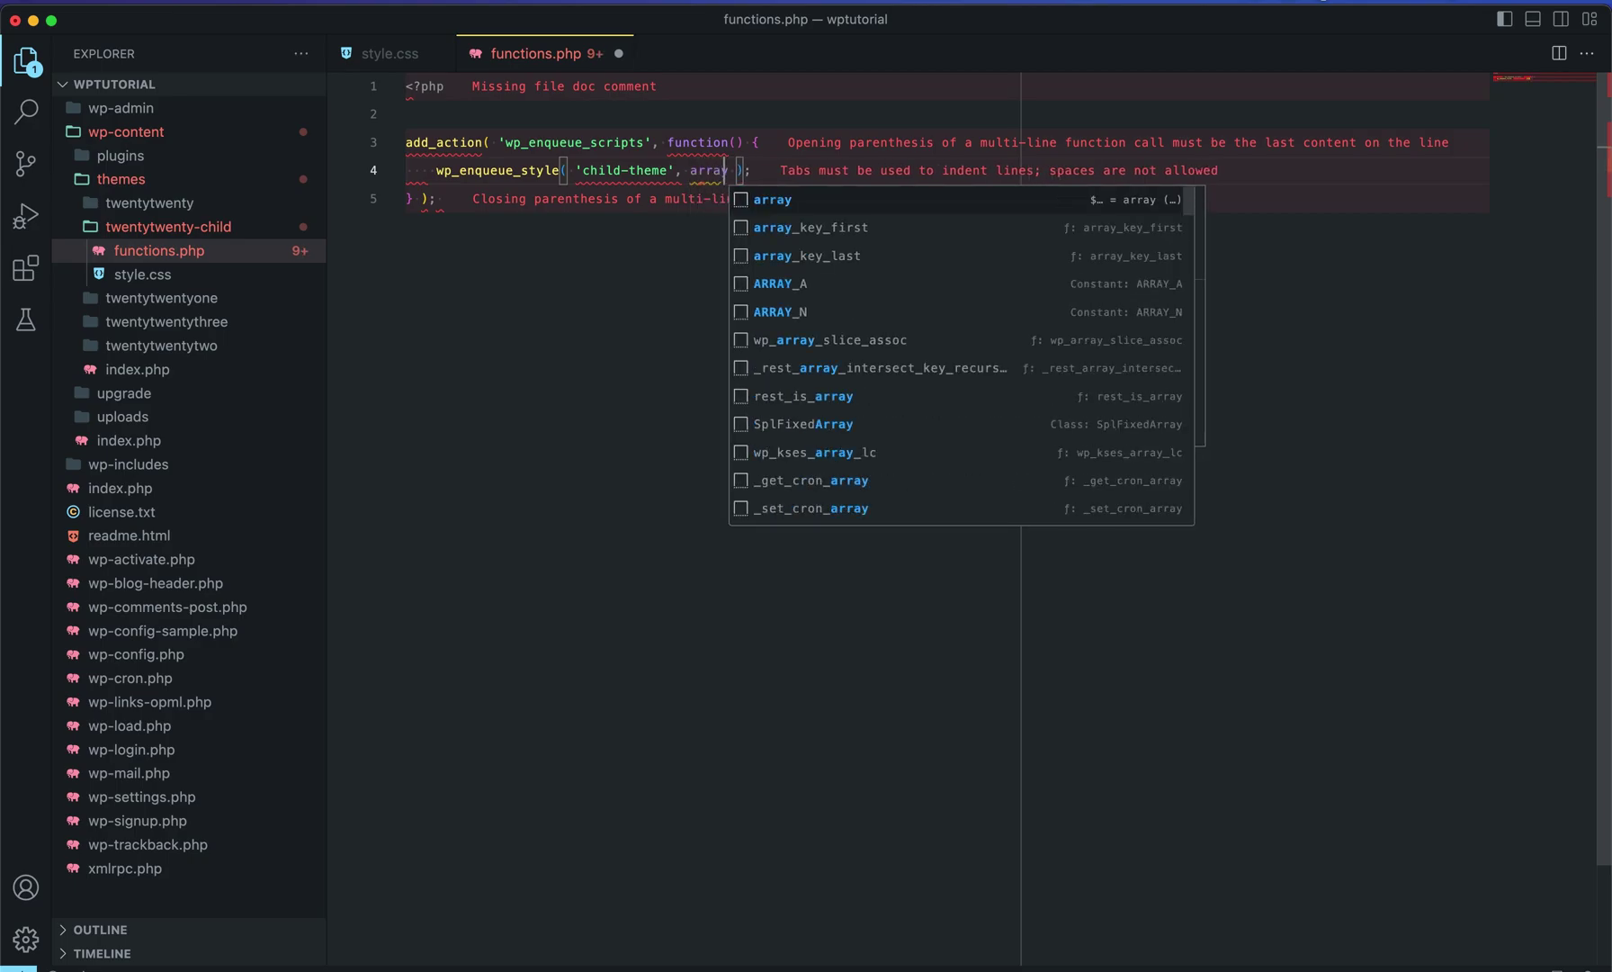
key(BackSpace)
key(BackSpace)
key(BackSpace)
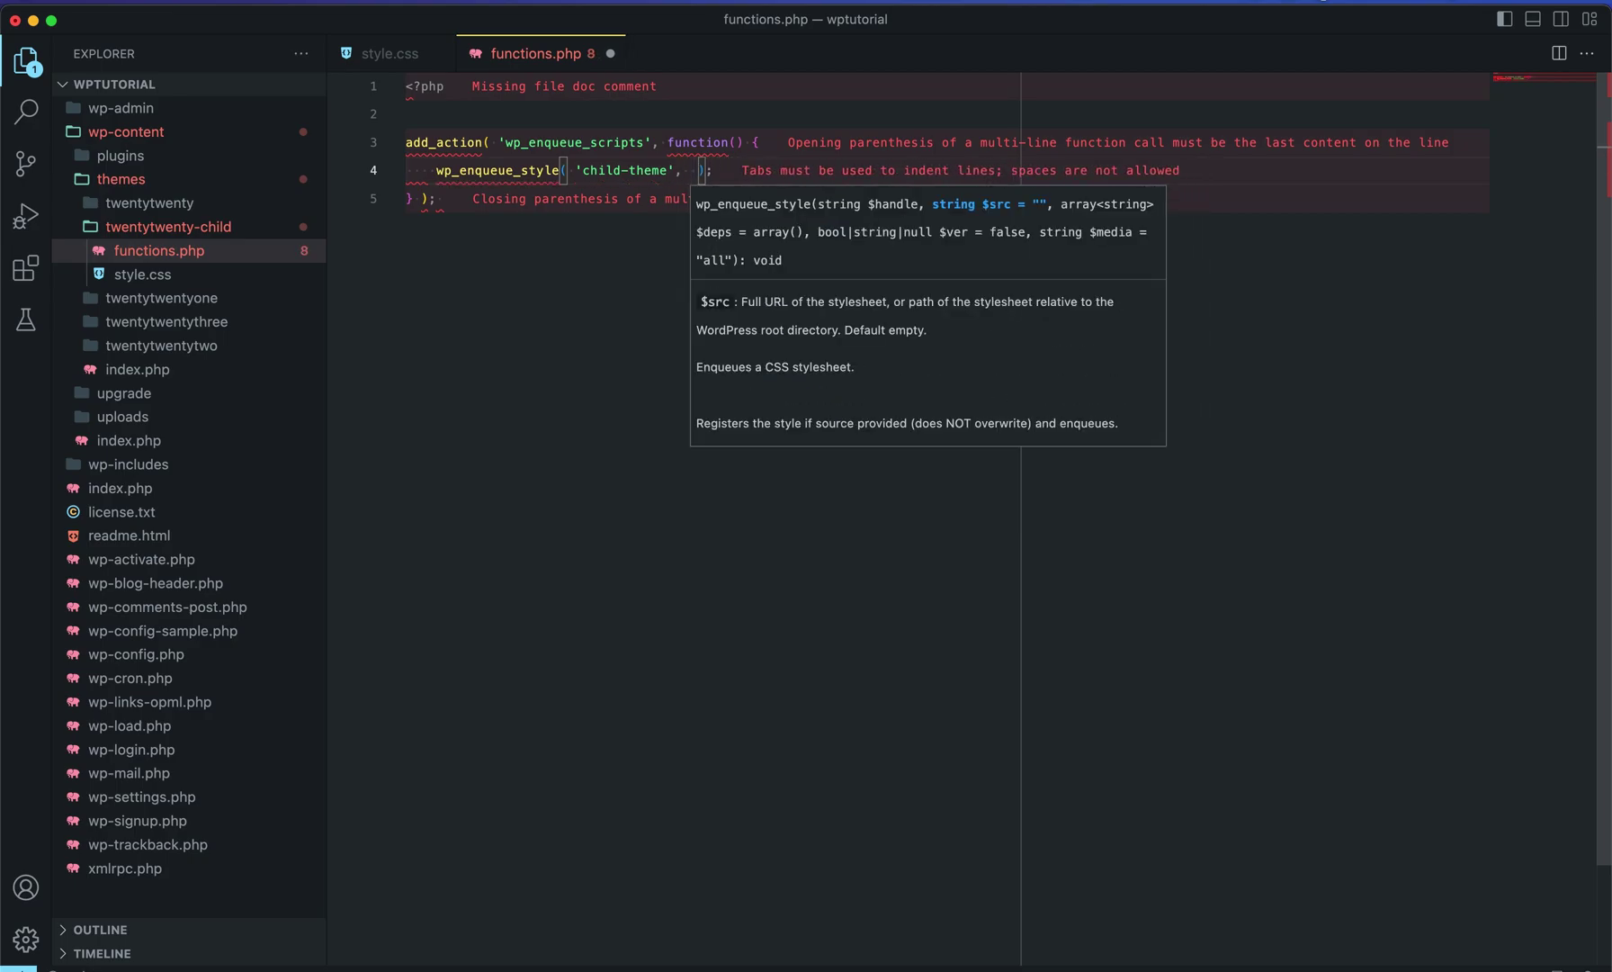
mouse_move(633, 163)
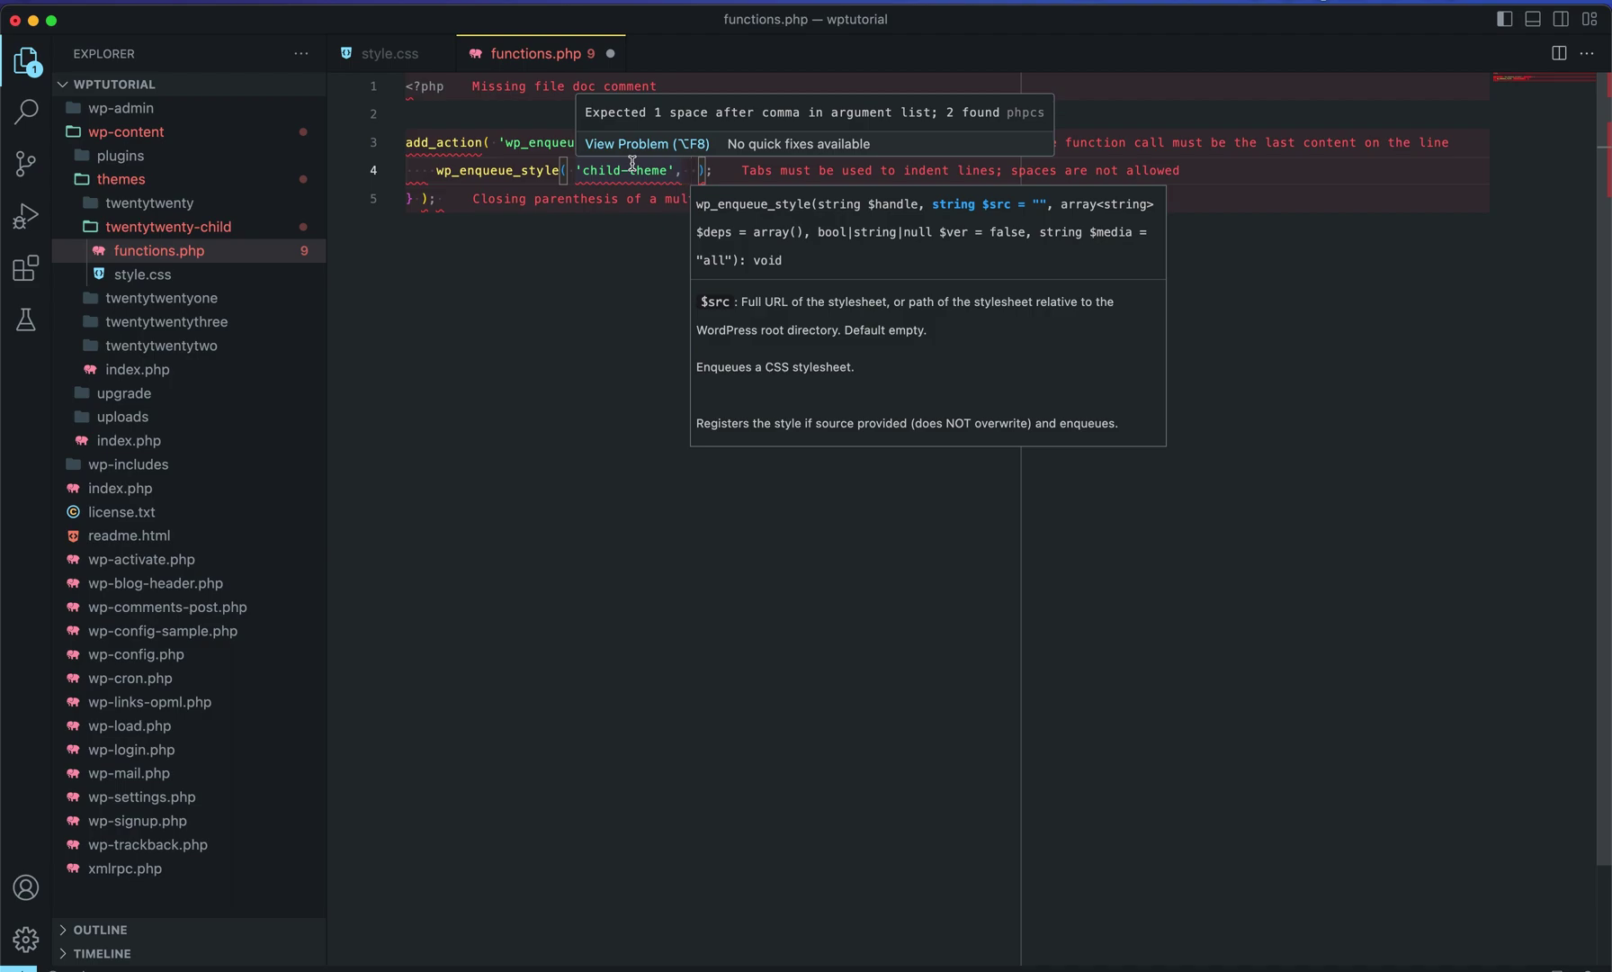
key(Escape)
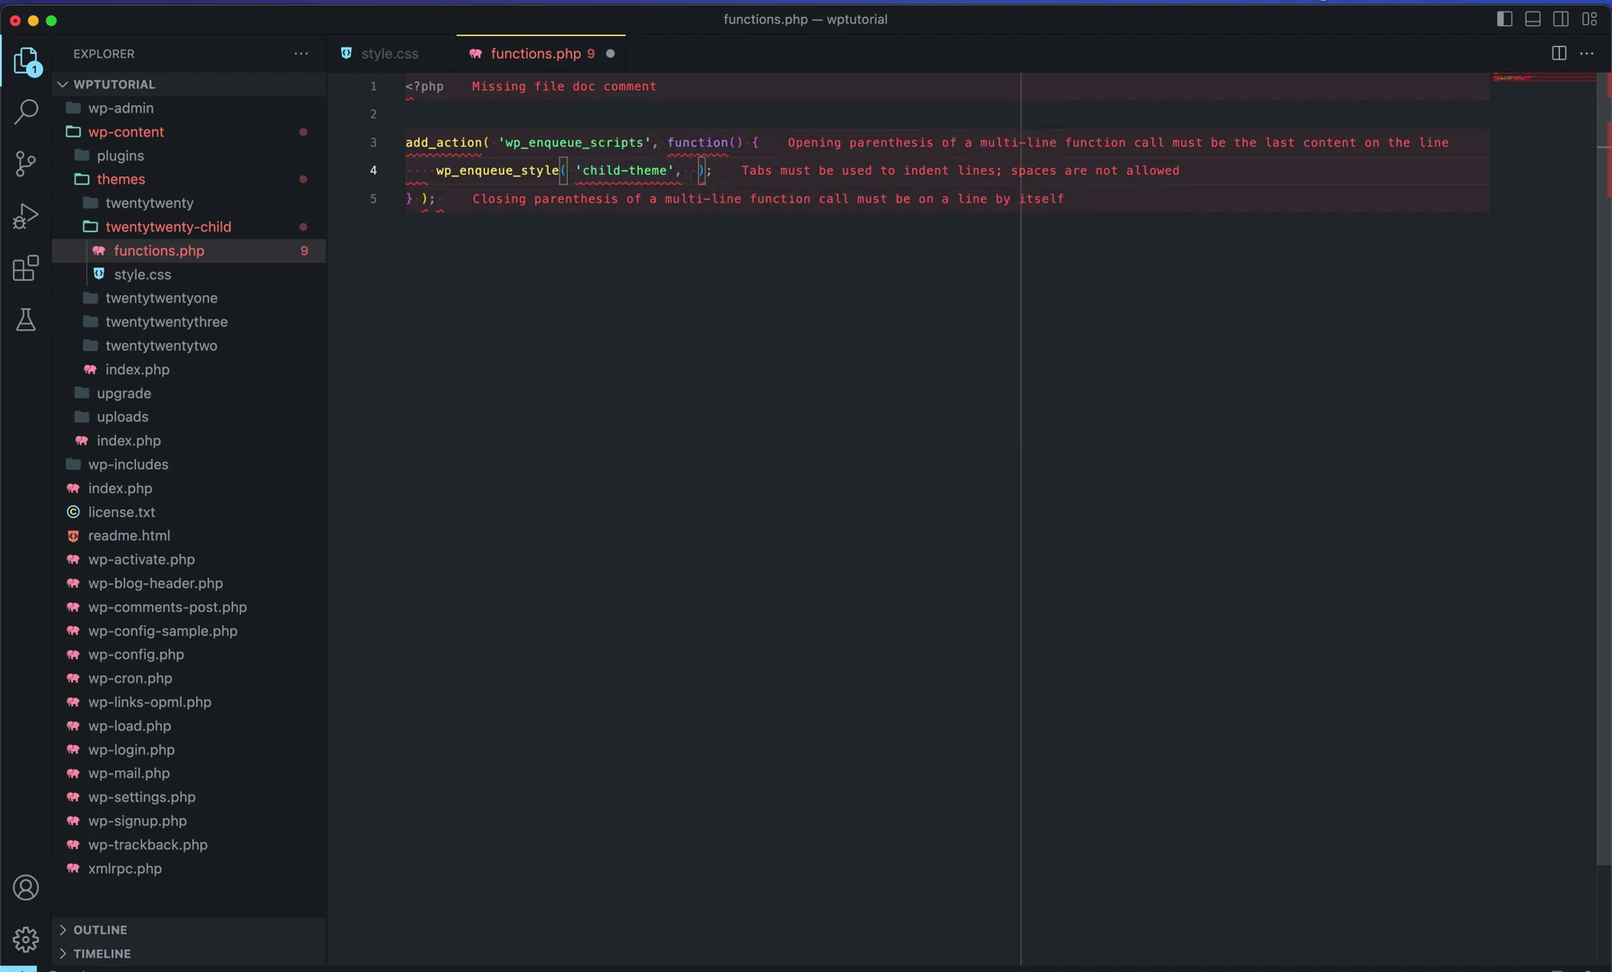
text(get_temp)
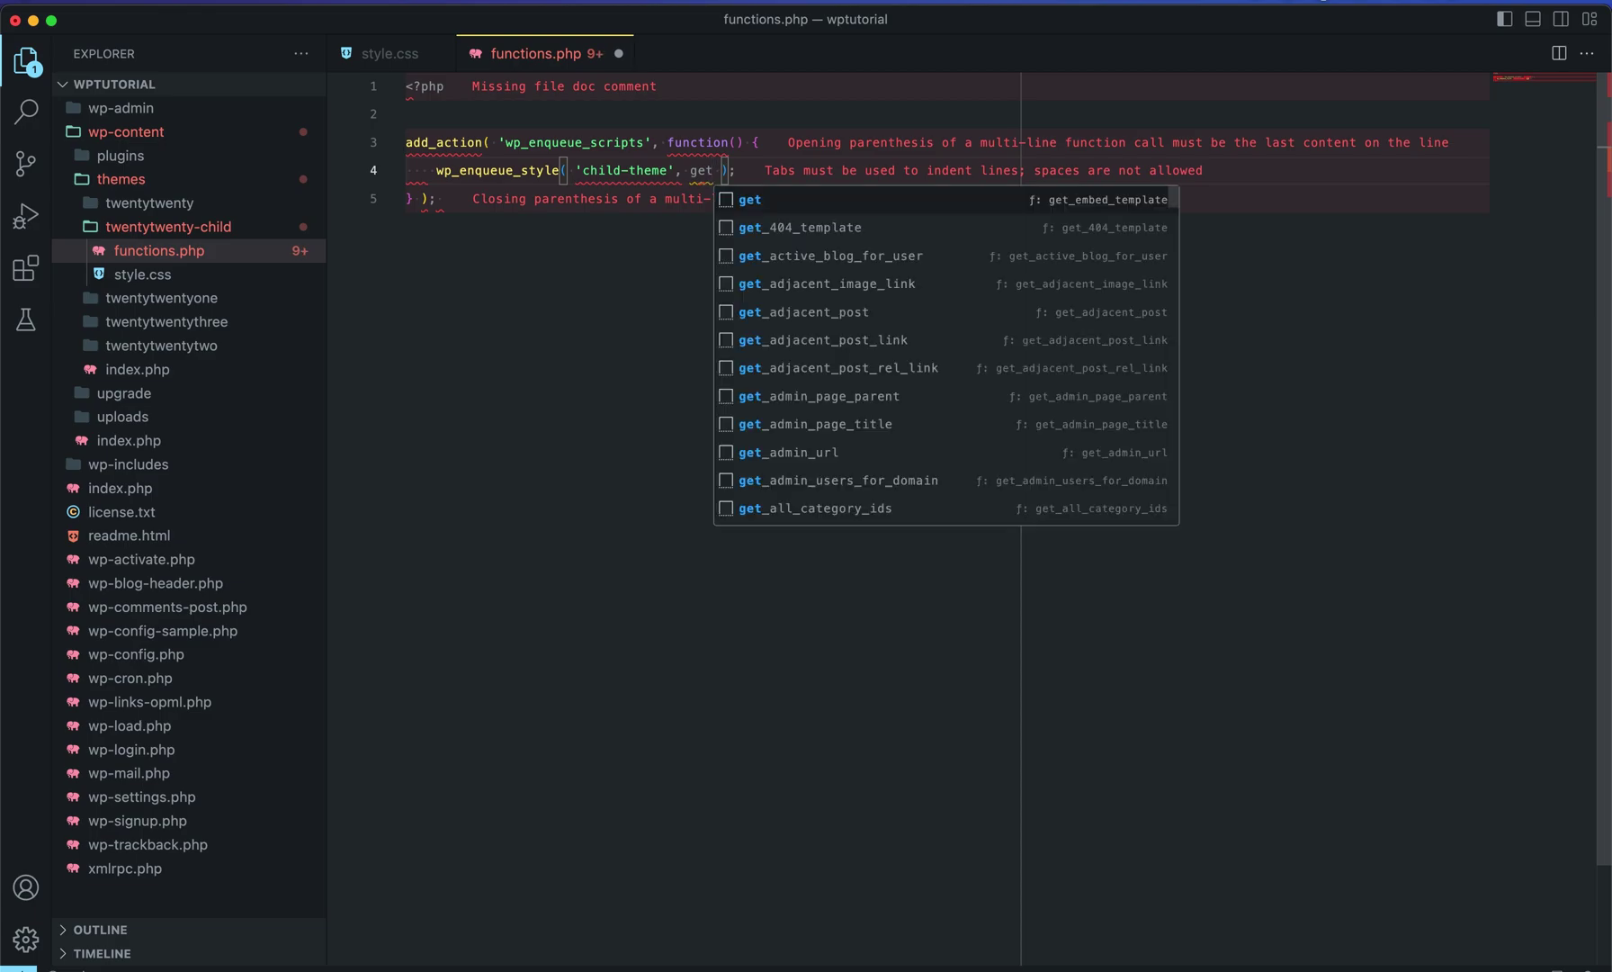
text(la)
key(Down)
key(Down)
key(Down)
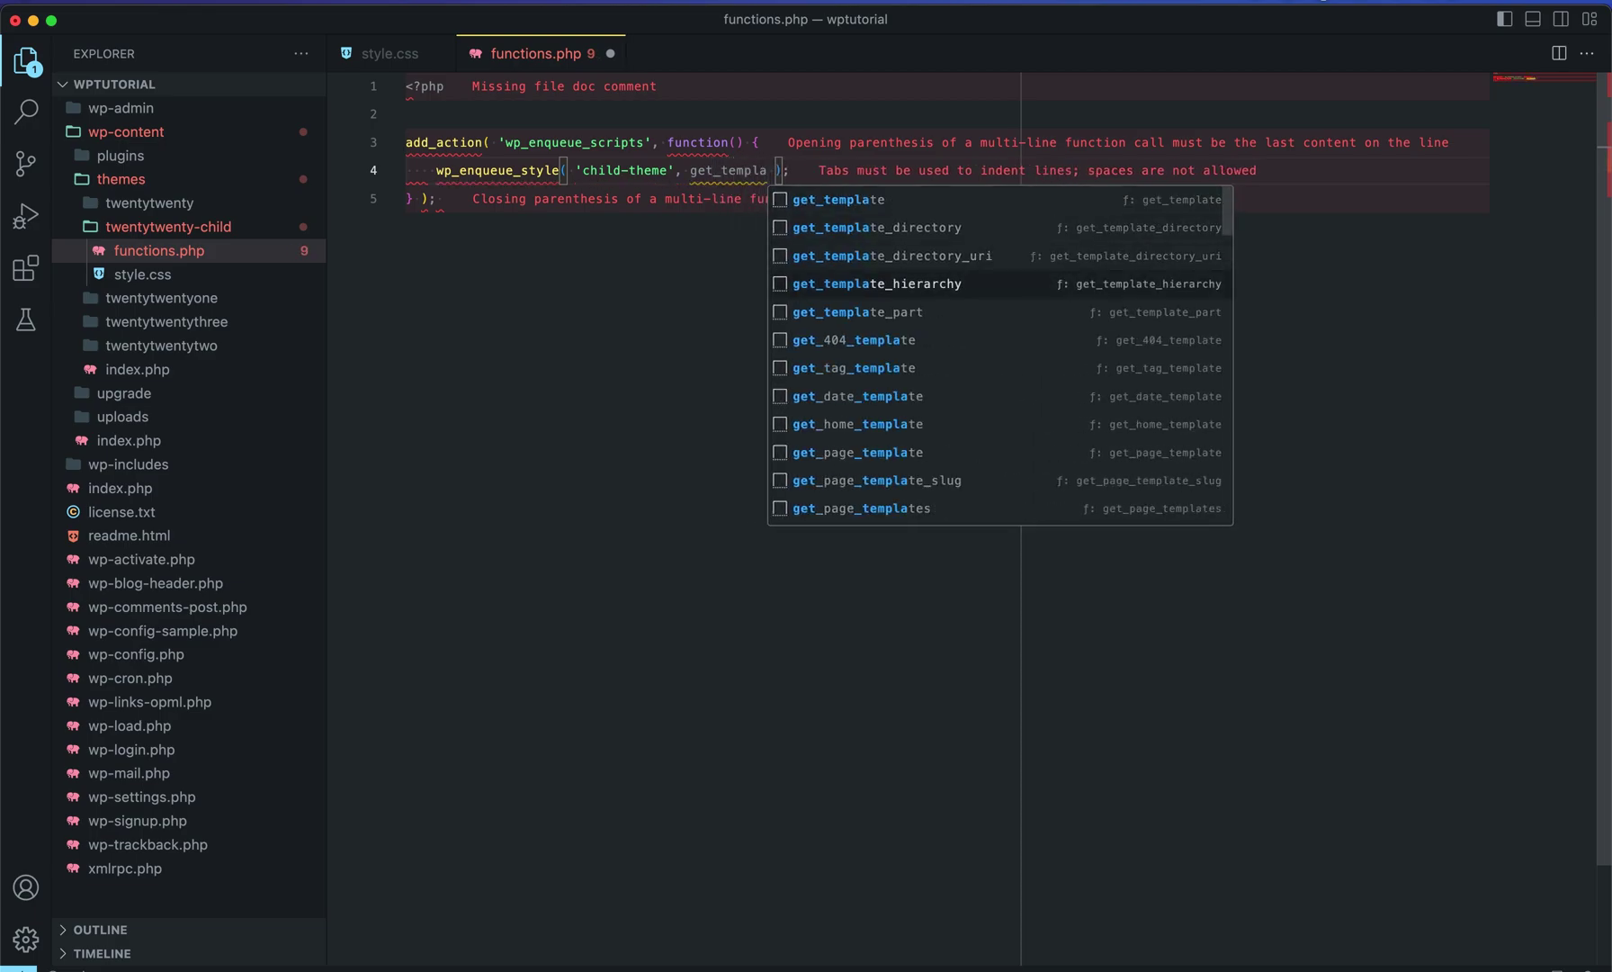
key(Up)
key(Return)
key(BackSpace)
key(Delete)
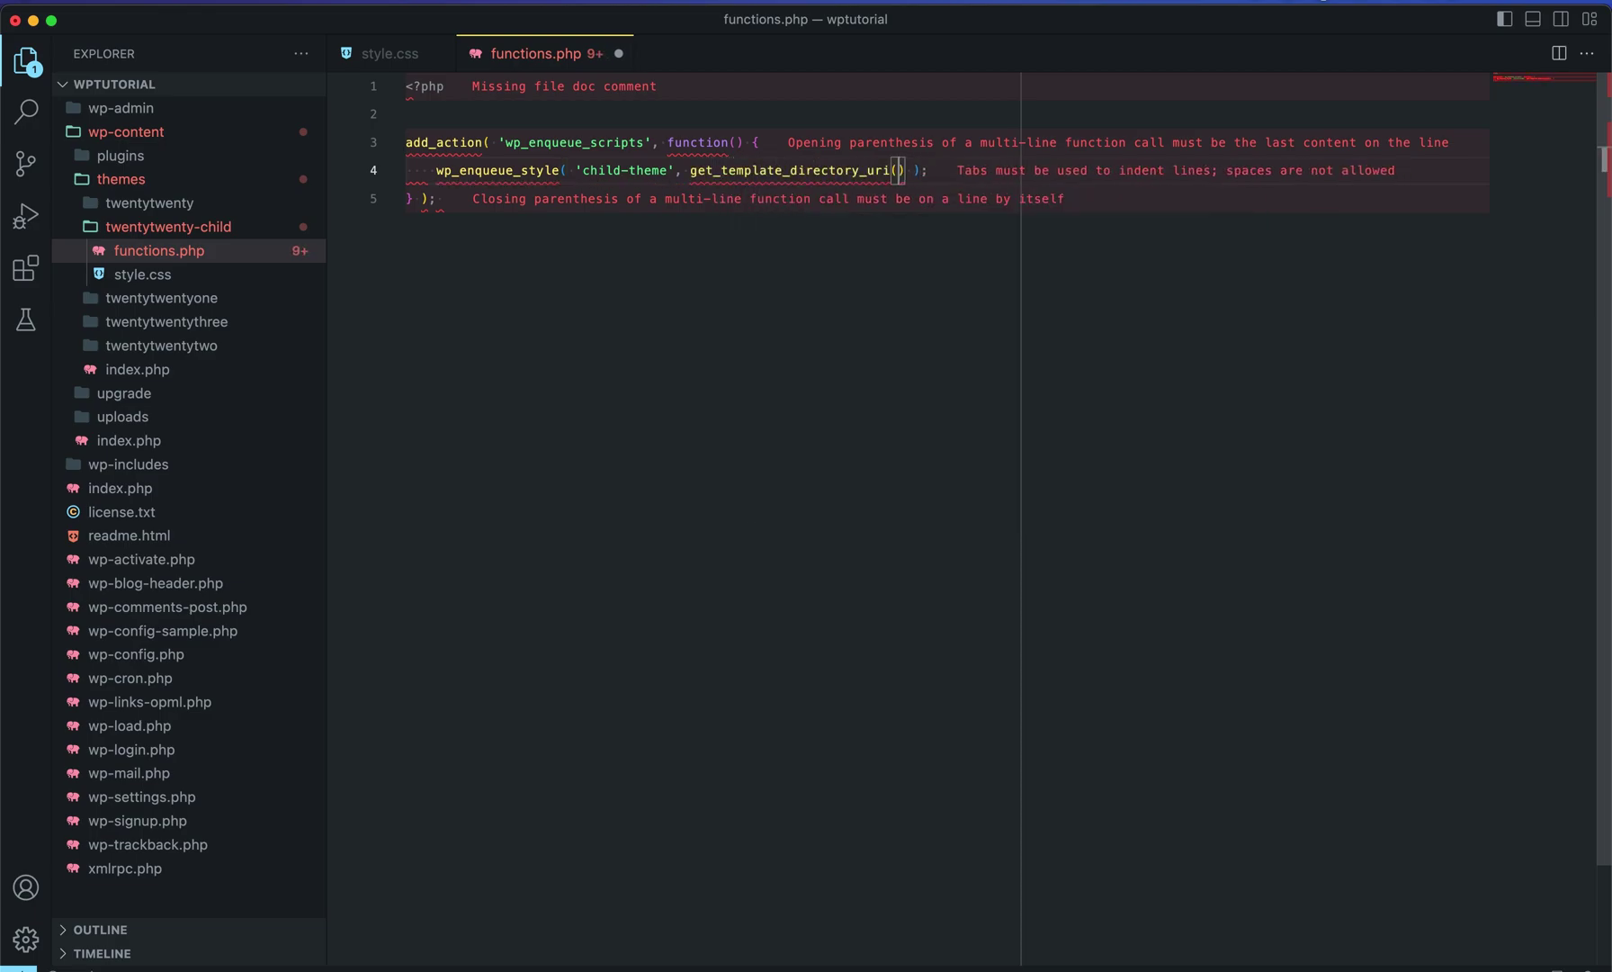
key(Right)
key(Right)
Append . 'style.css' and an empty array() dependencies argument, then save.
text(. '')
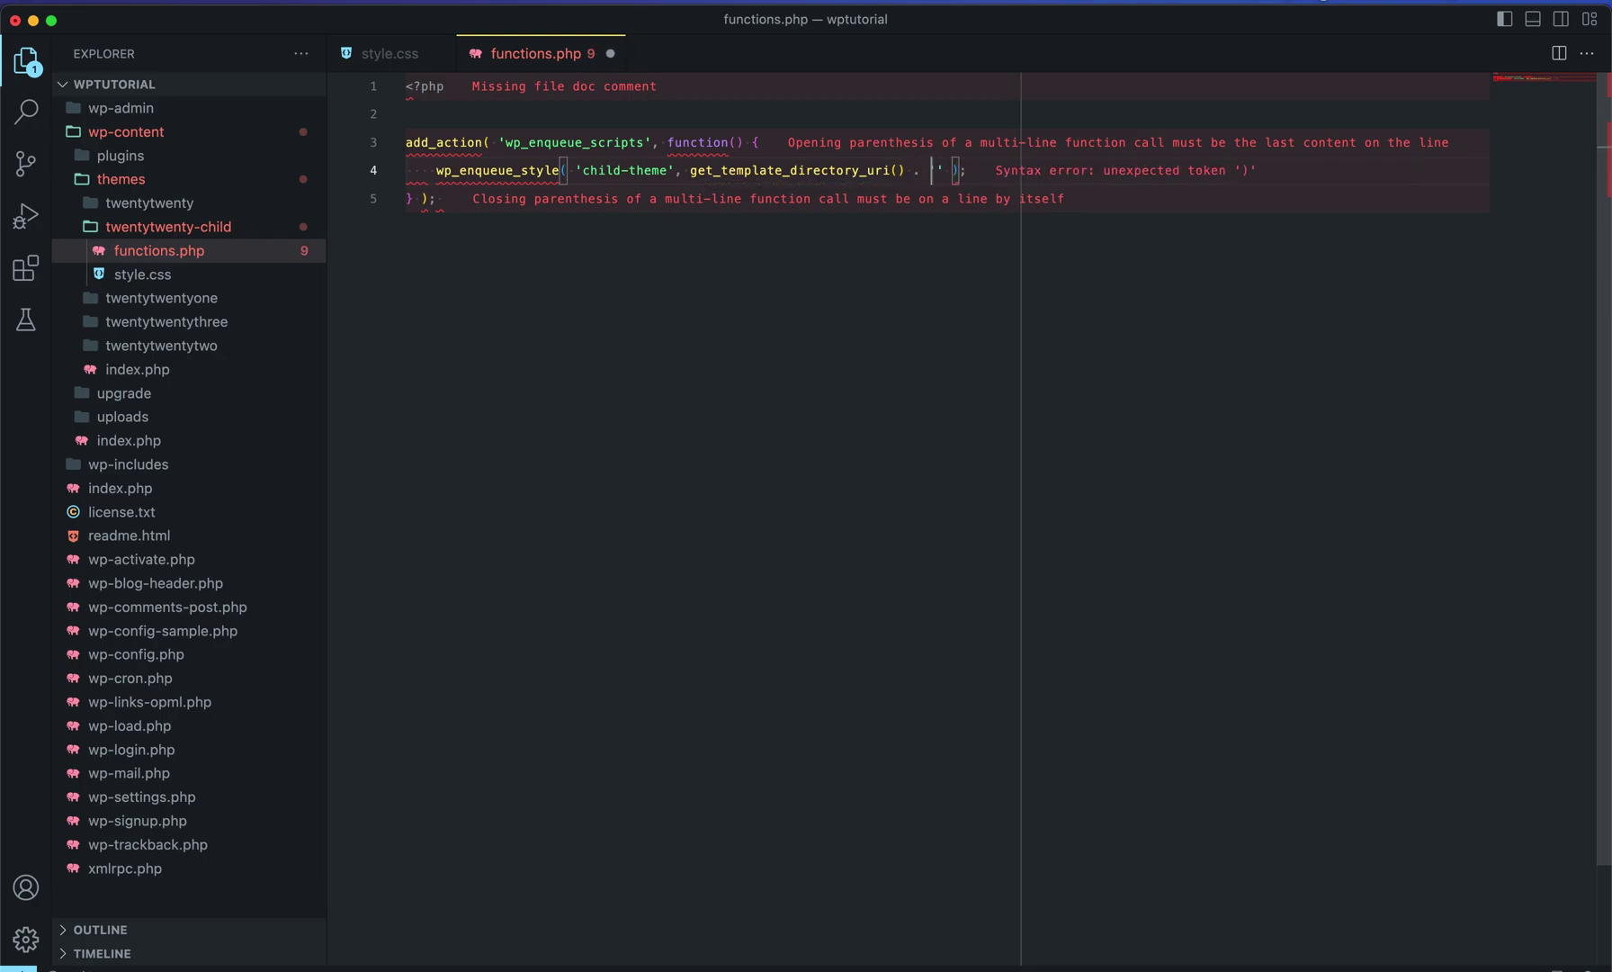
click(929, 170)
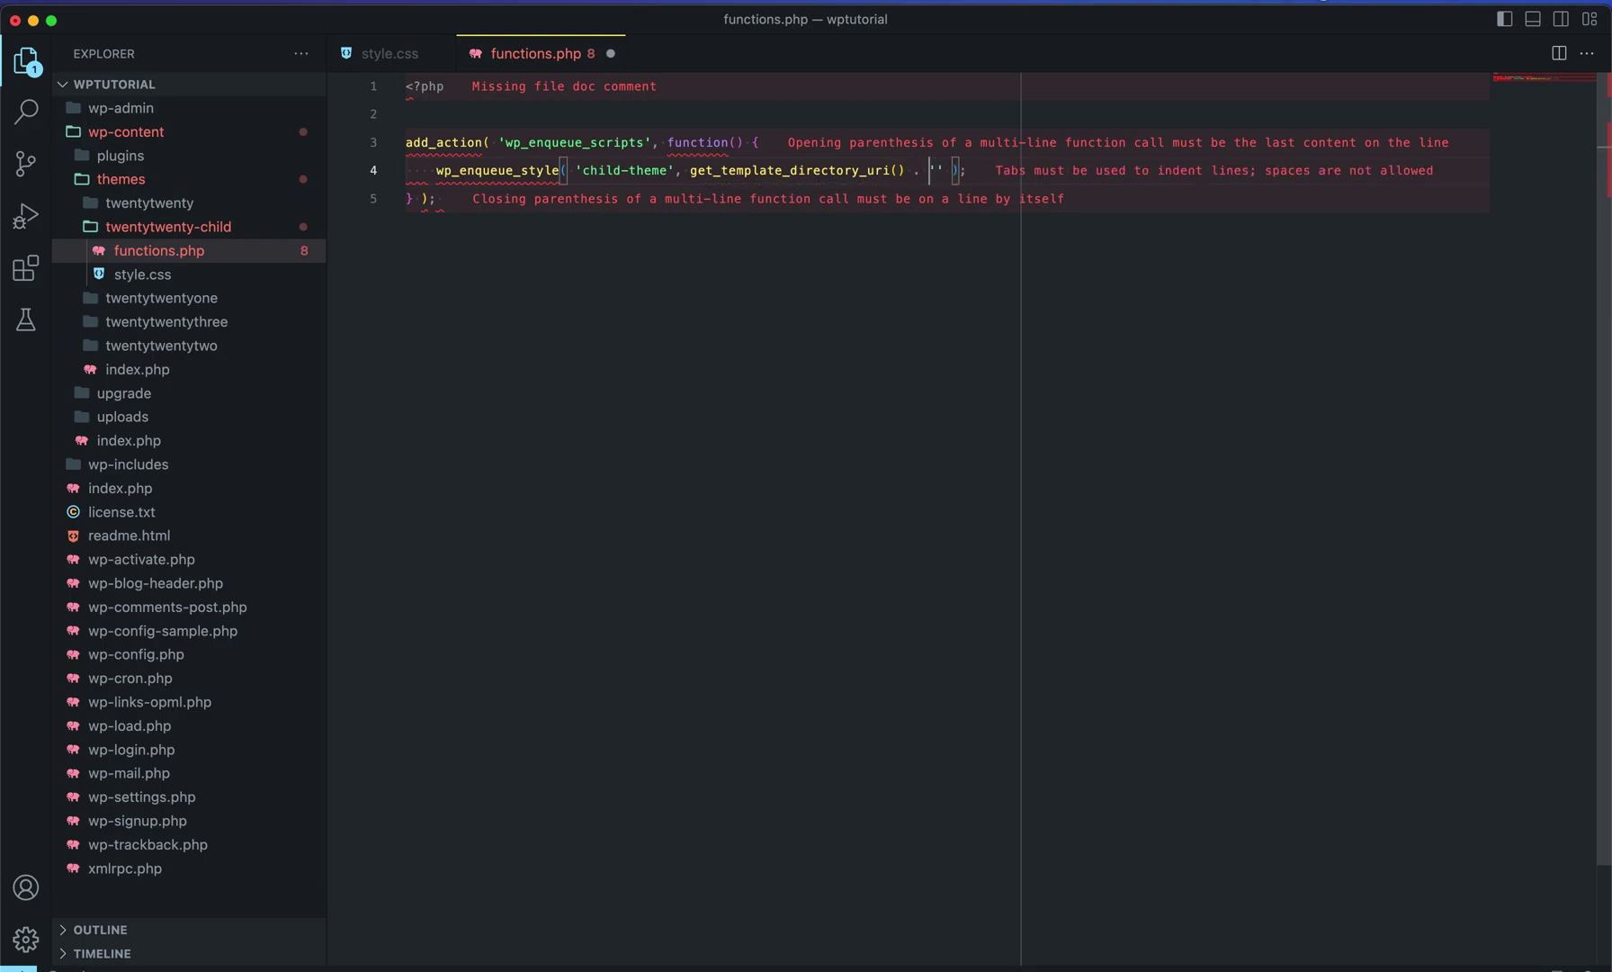
click(914, 170)
click(930, 170)
text(/)
key(BackSpace)
text(style.css)
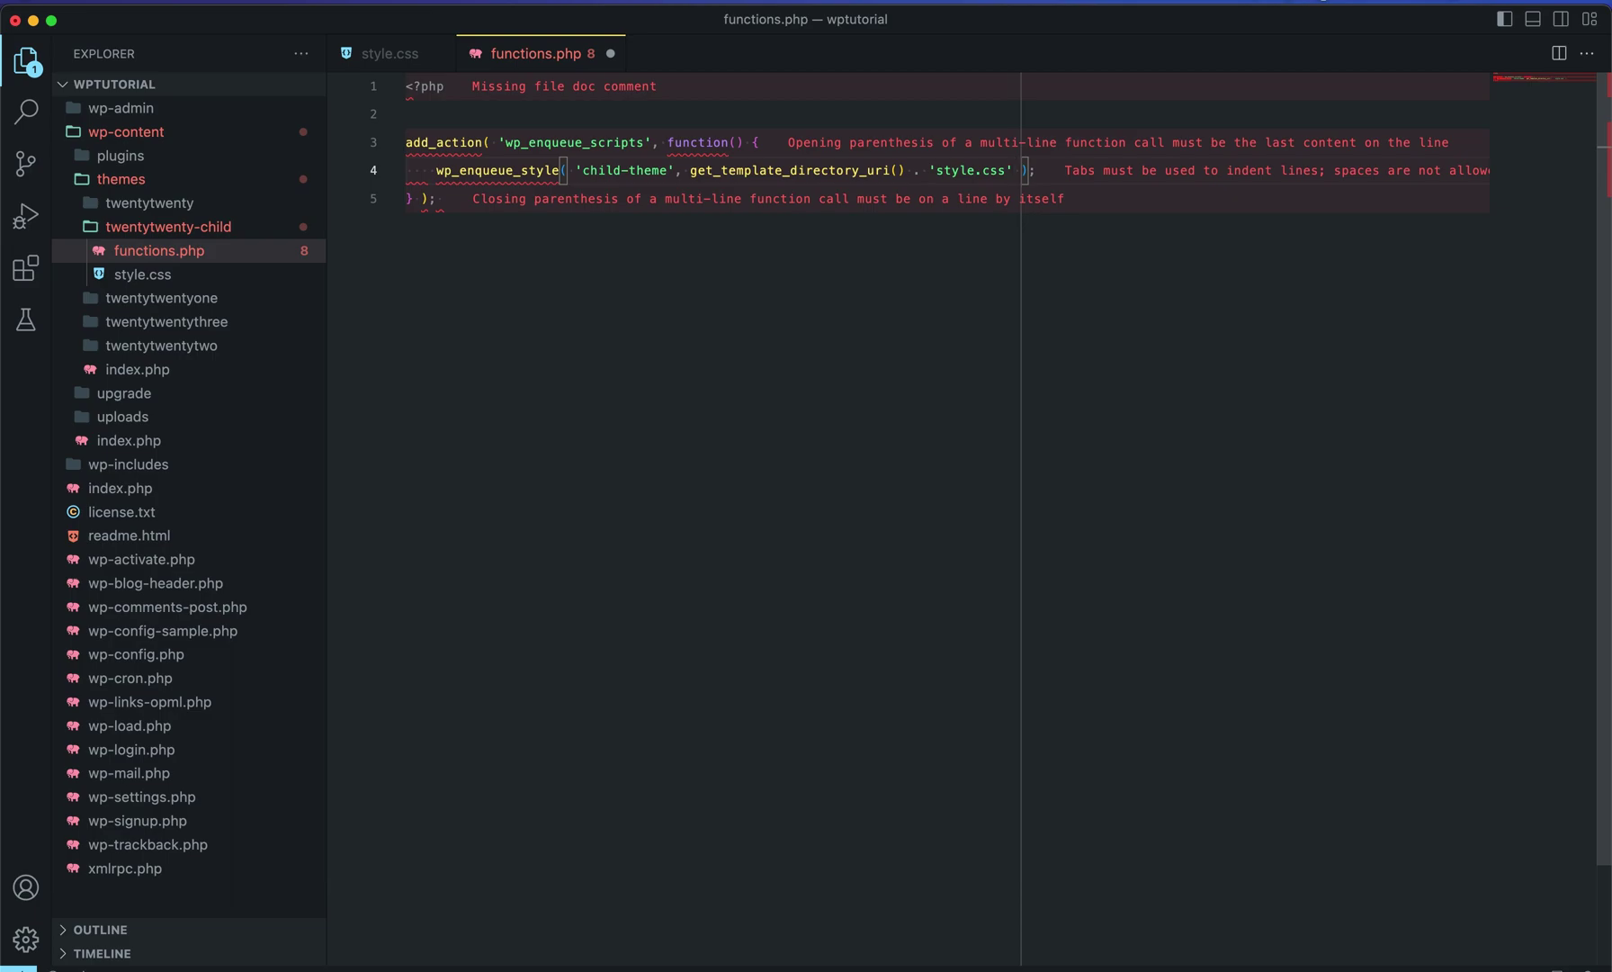
text(, a)
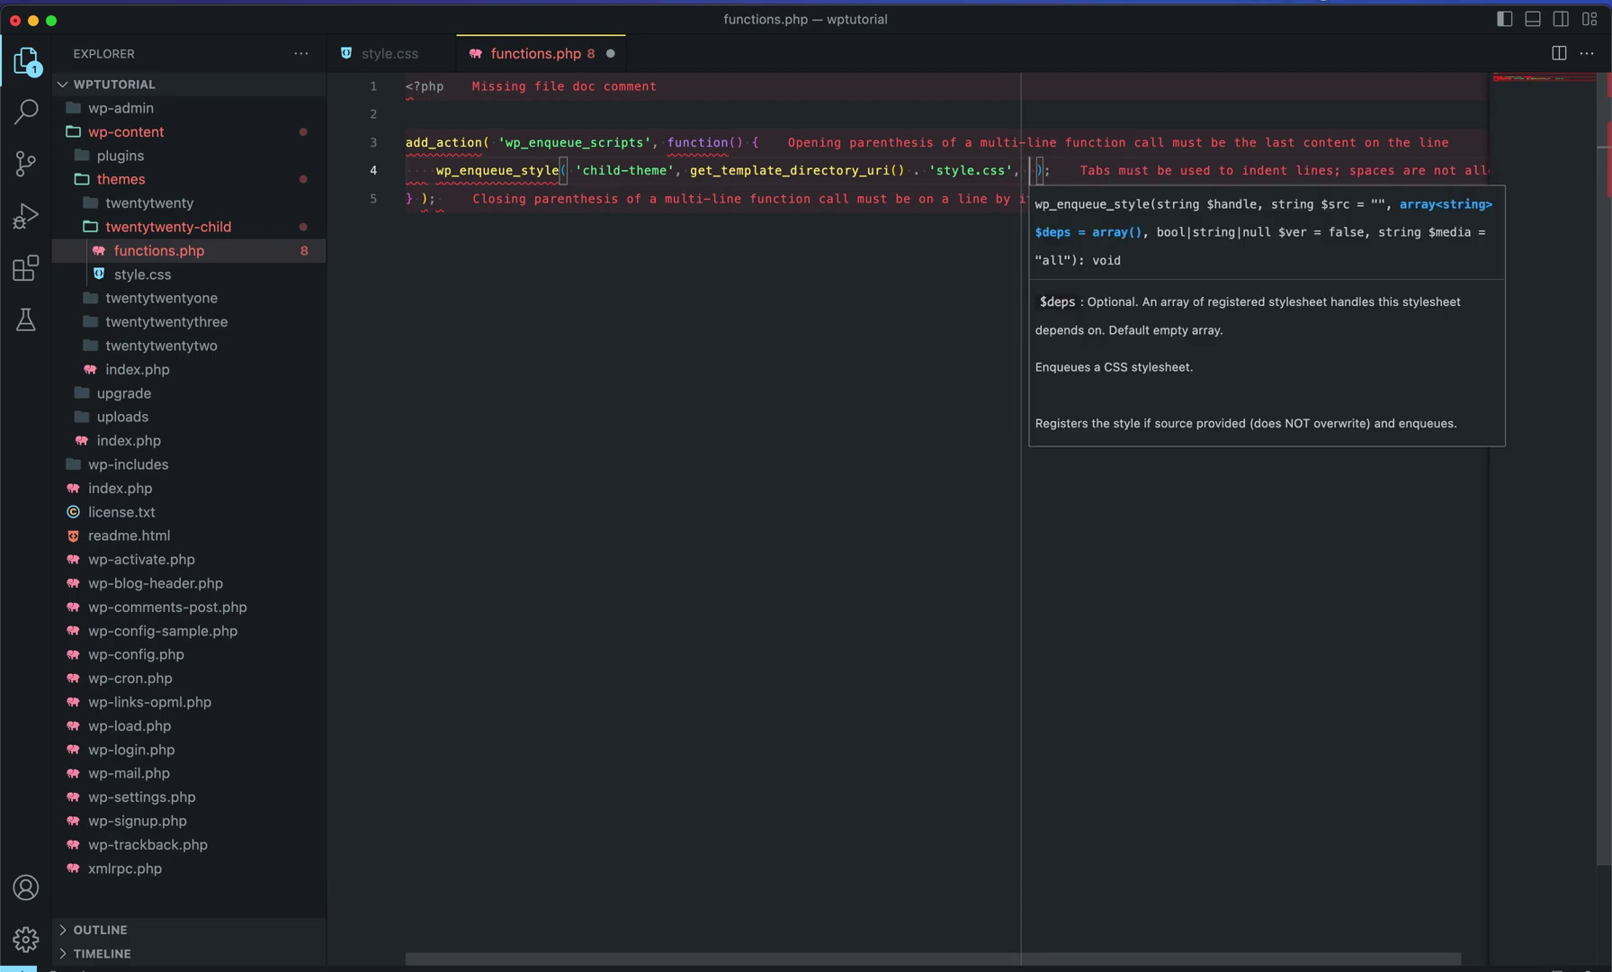
text(rray)
key(Return)
key(ctrl+s)
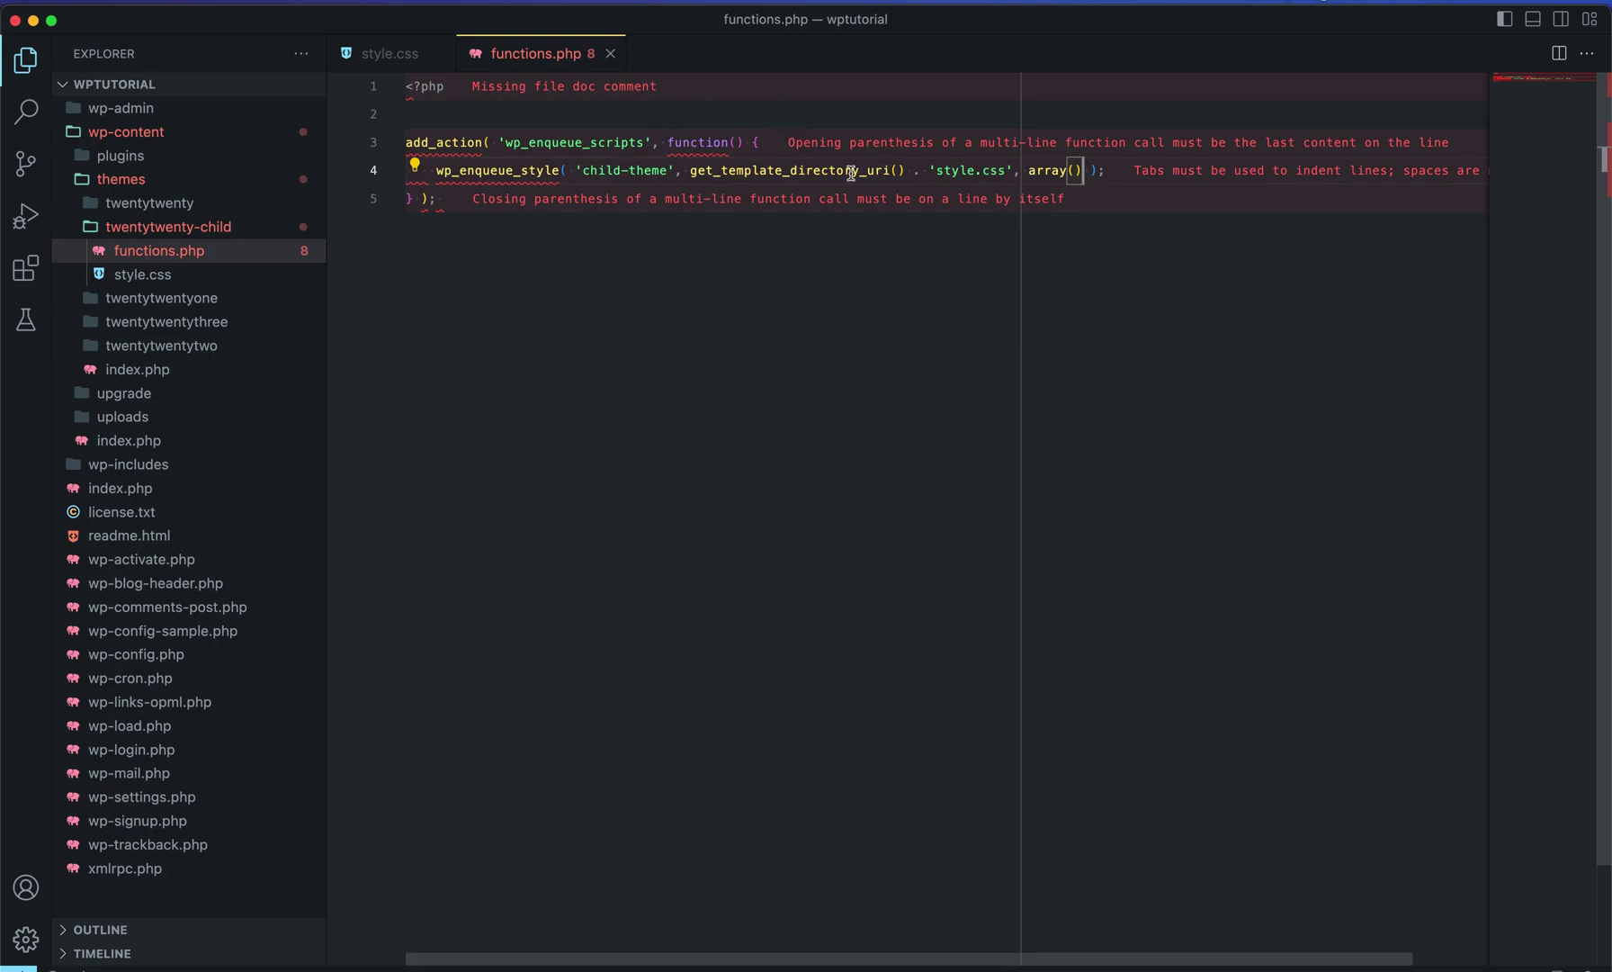
Reload the site in the browser to test the enqueued stylesheet.
click(582, 200)
key(super+Tab)
key(super+r)
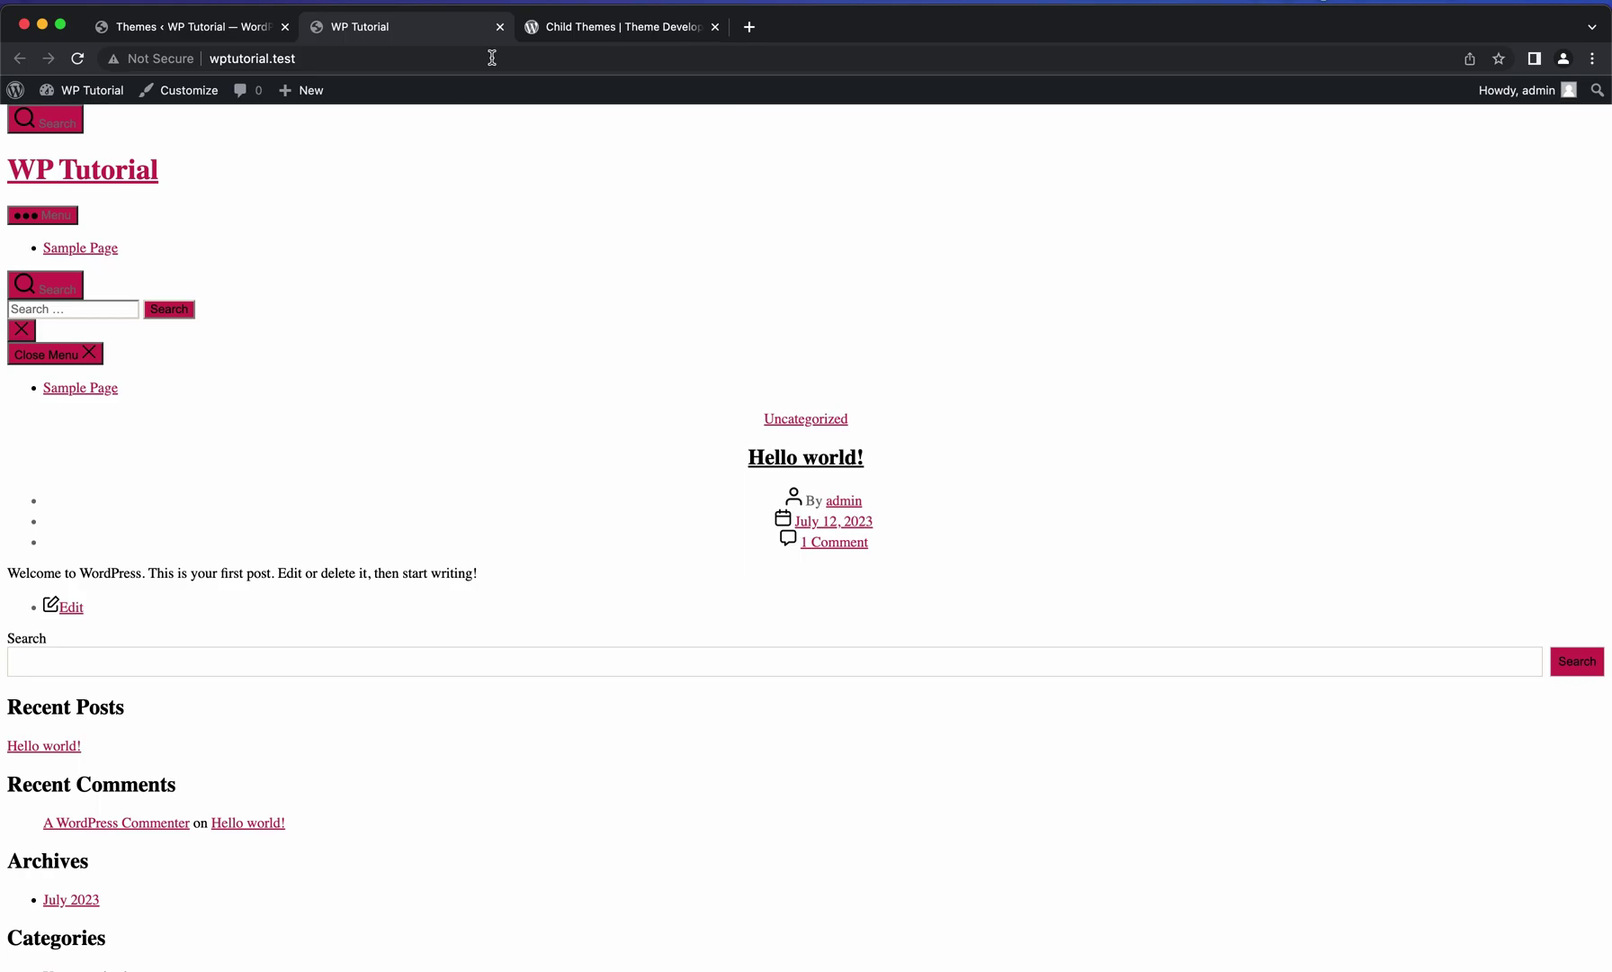
key(super+Tab)
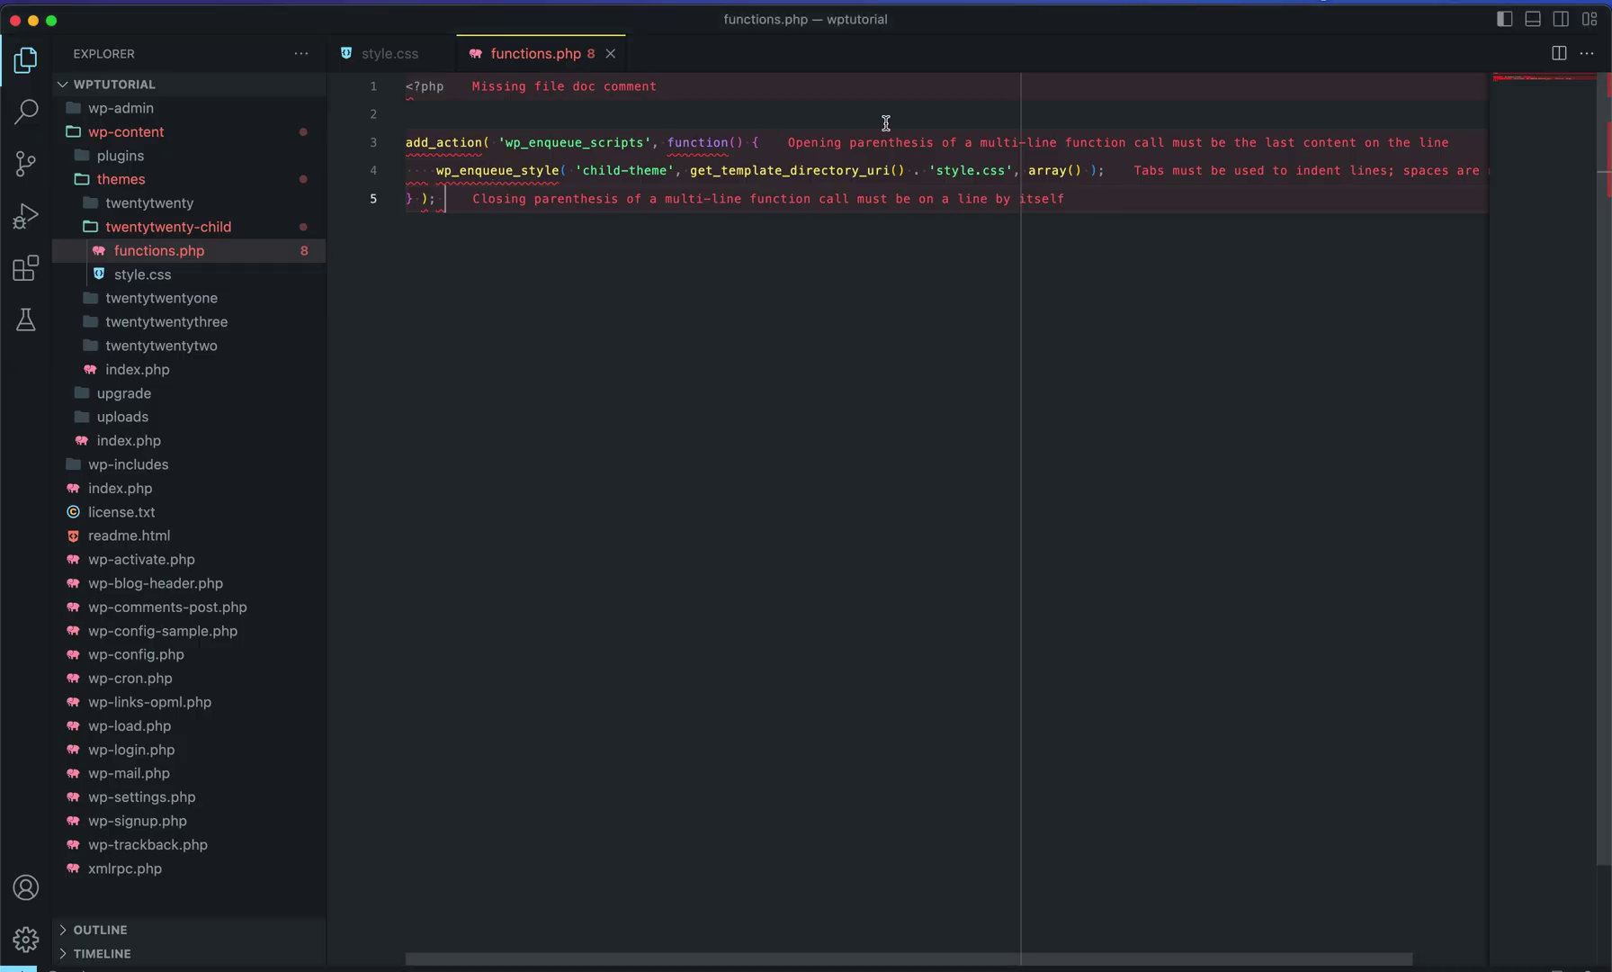
Wrap get_template_directory_uri() in trailingslashit() before the 'style.css' concatenation.
click(691, 170)
text(trail)
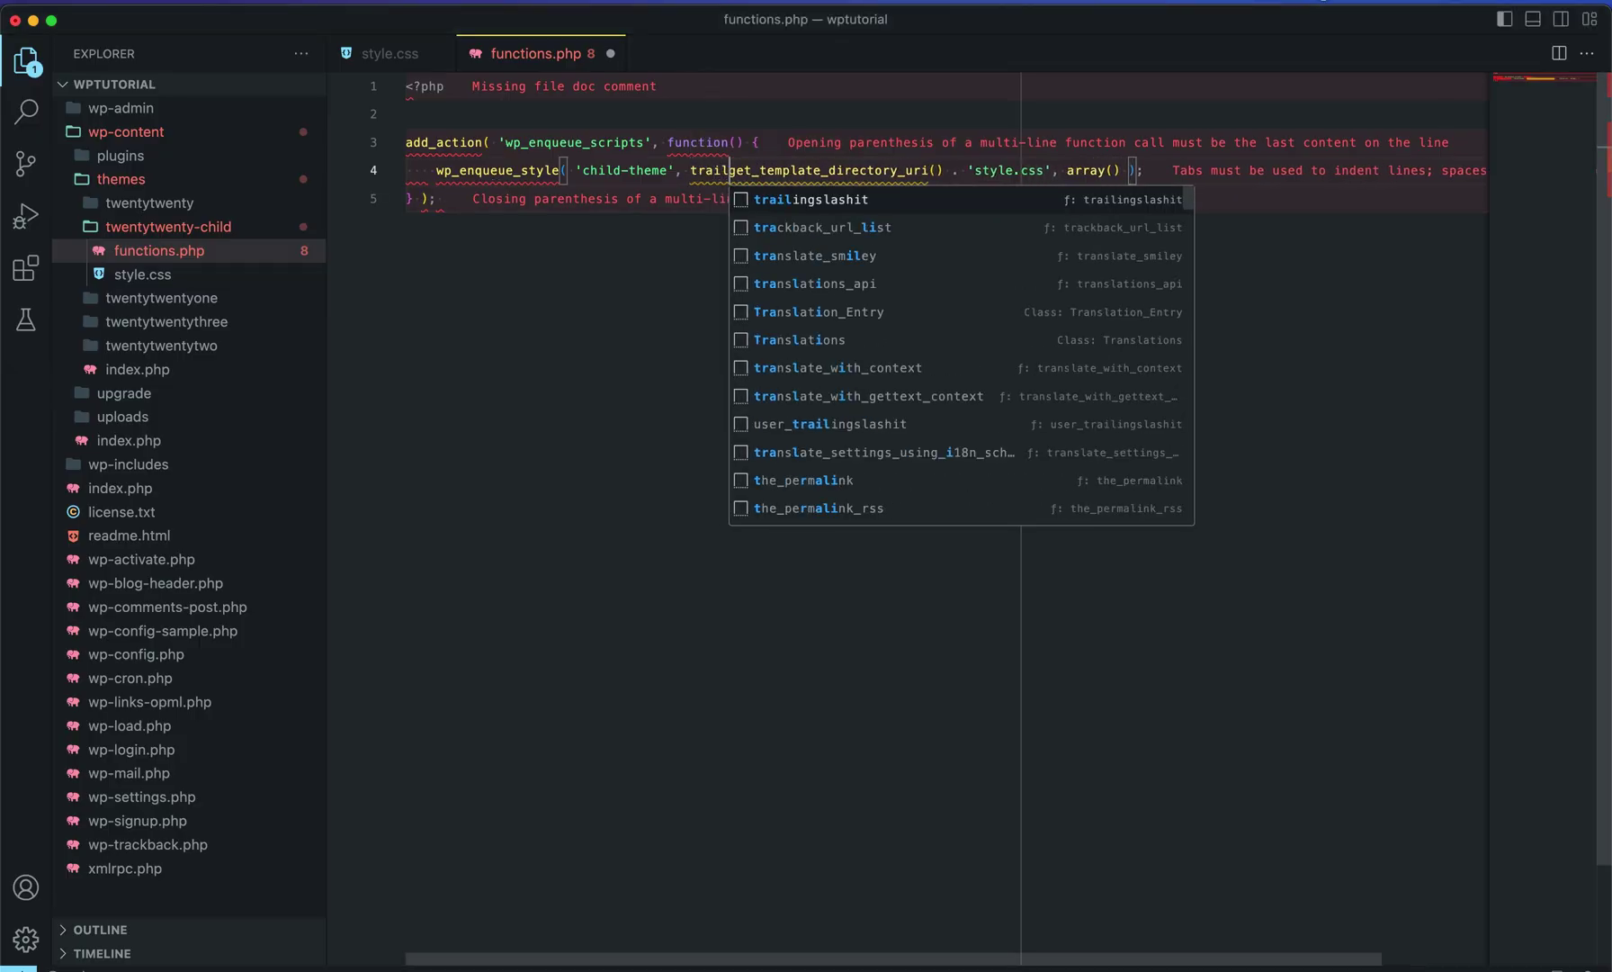
key(Return)
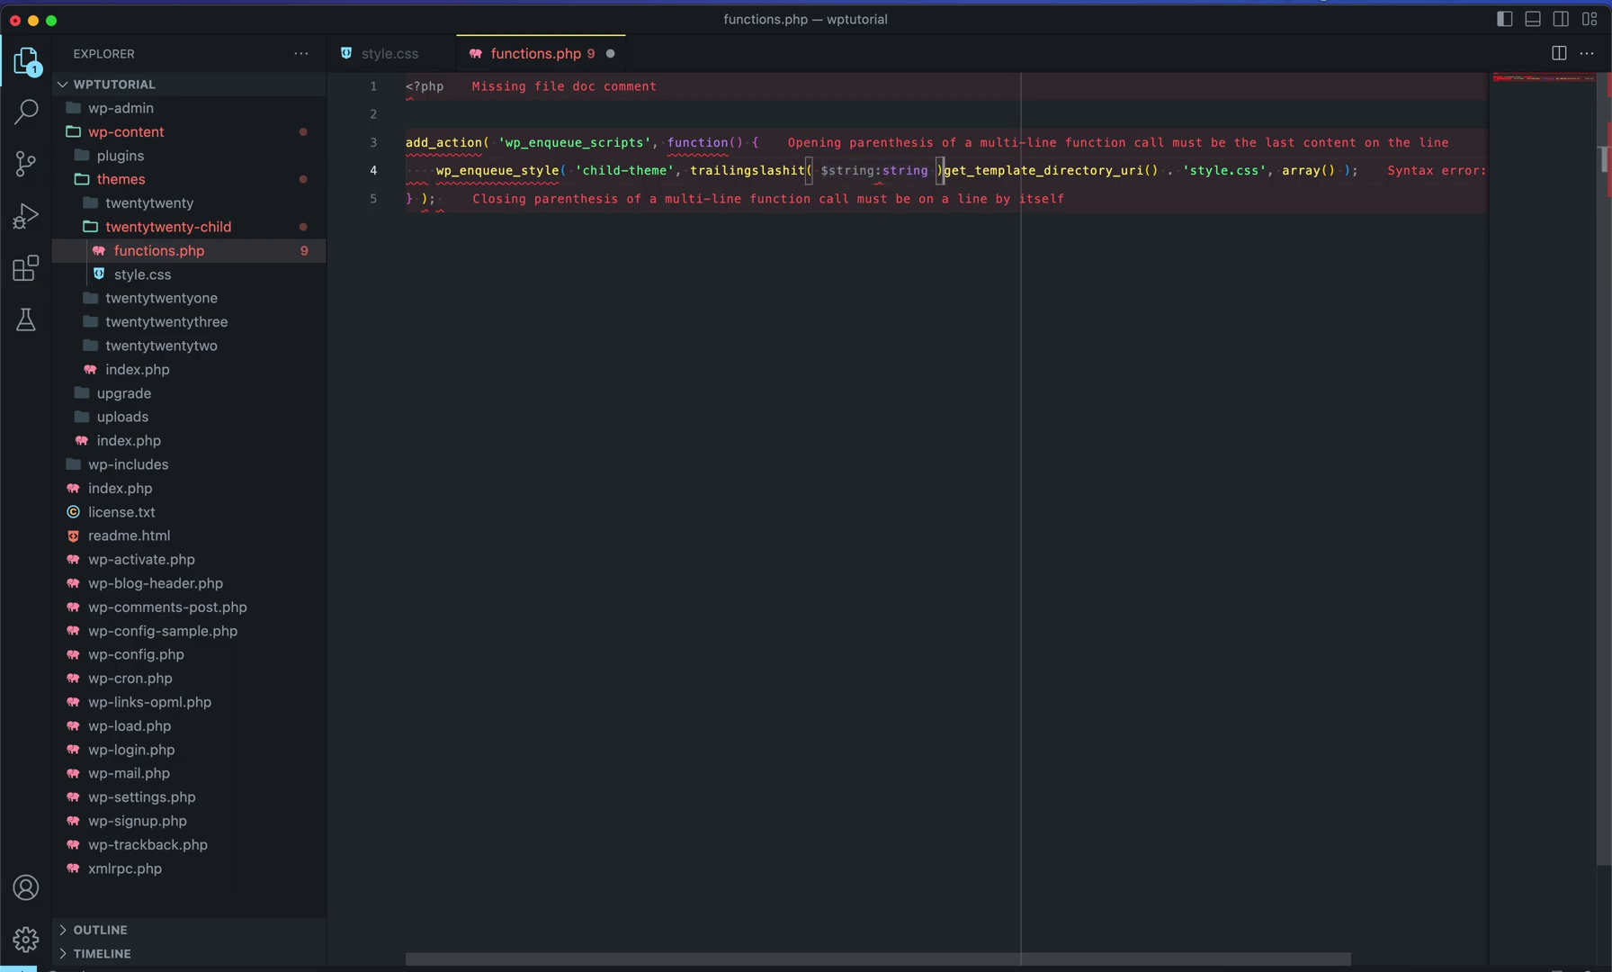
key(BackSpace)
key(BackSpace)
key(BackSpace)
key(BackSpace)
key(BackSpace)
key(BackSpace)
key(BackSpace)
key(BackSpace)
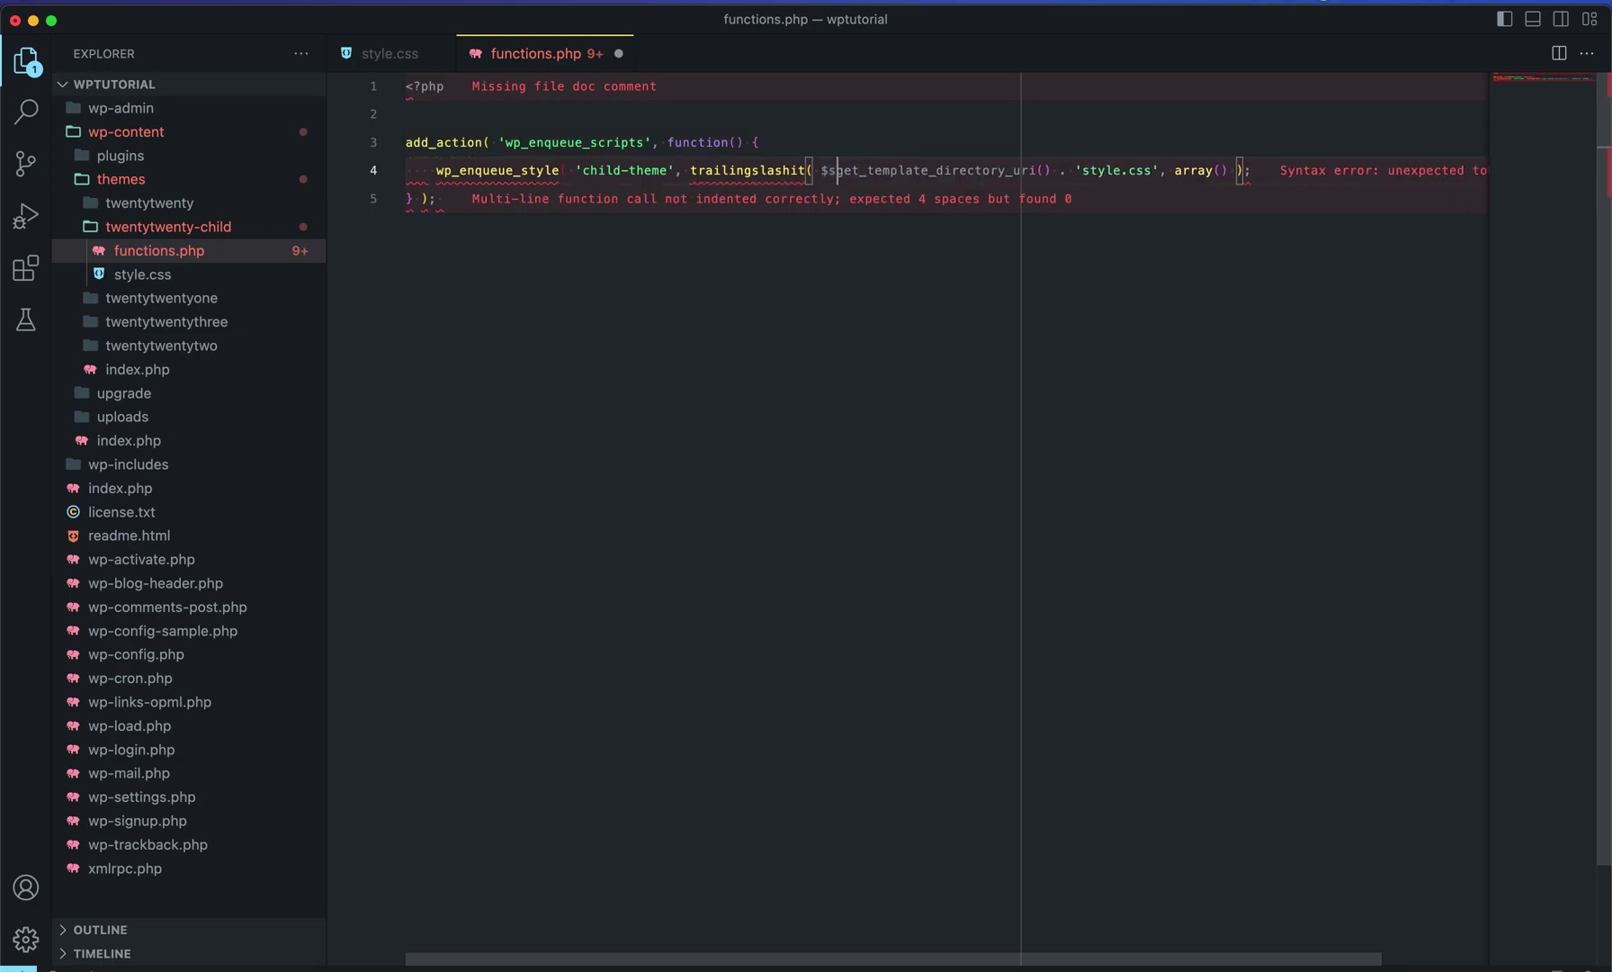
key(BackSpace)
key(BackSpace)
click(1034, 173)
text())
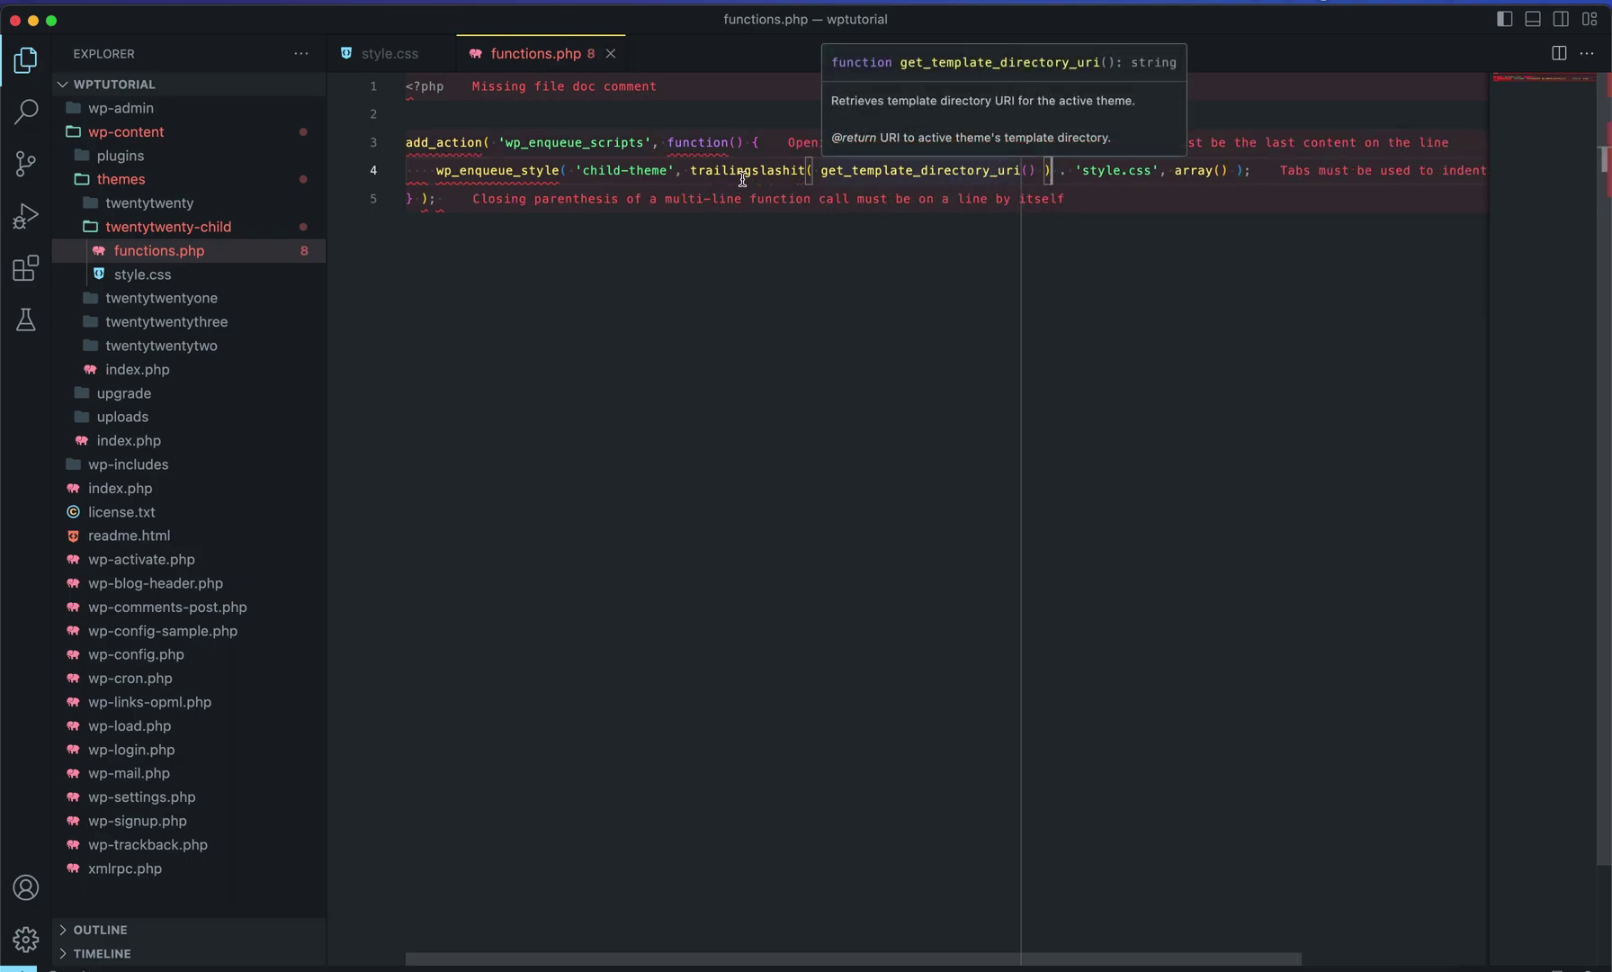
click(758, 144)
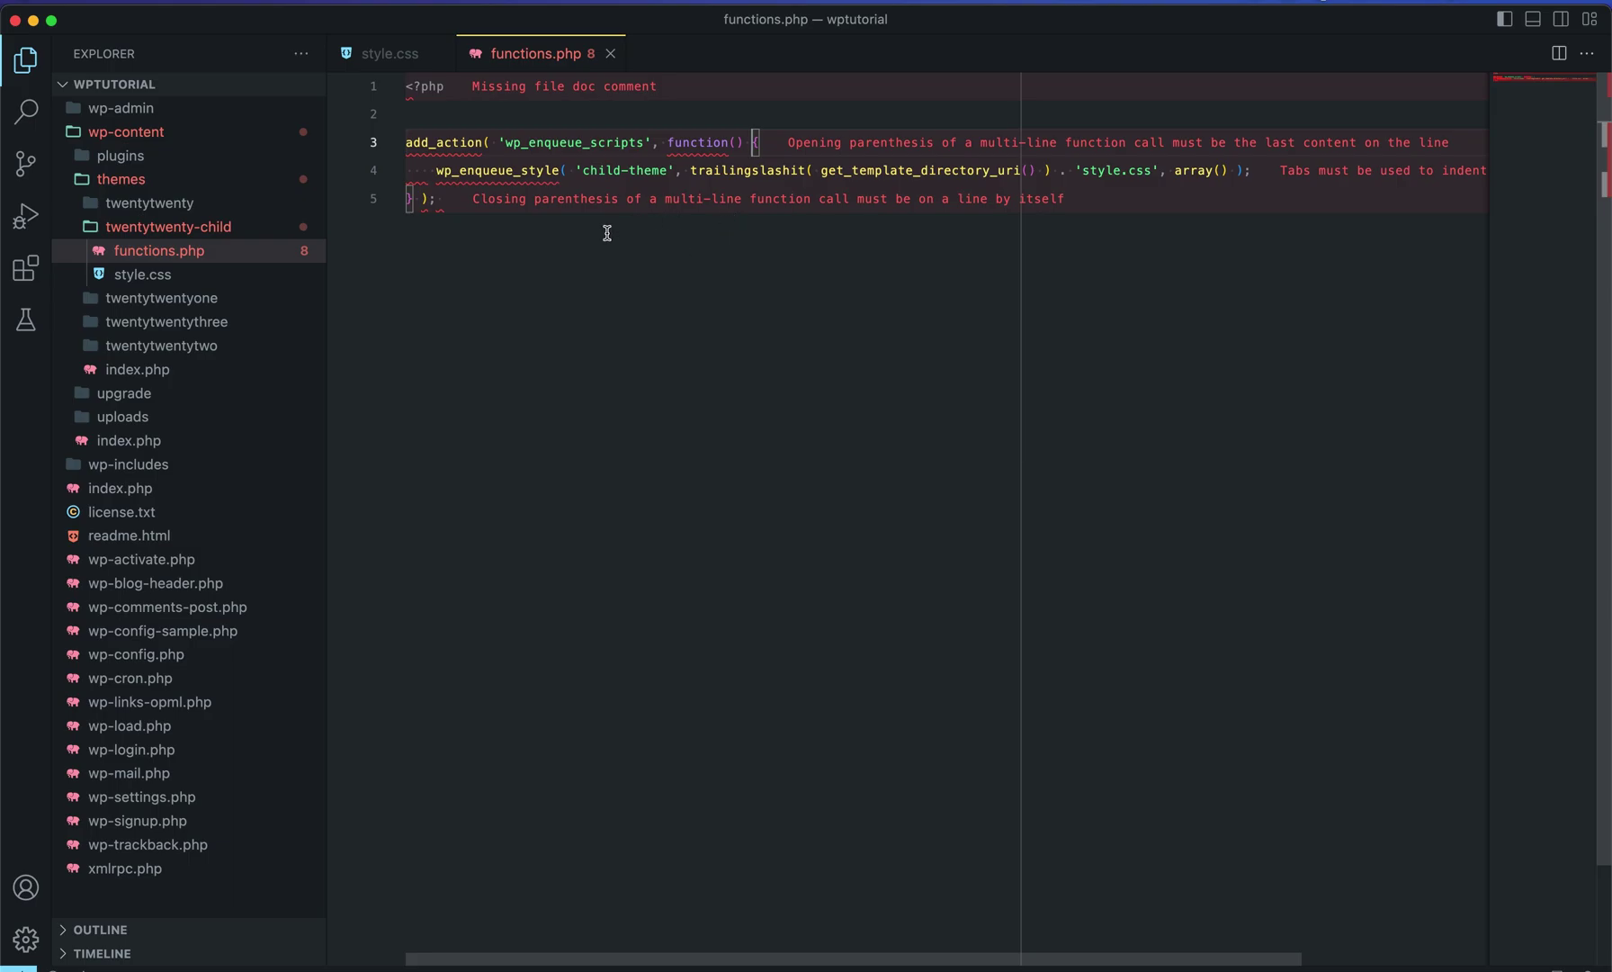
Reload the site to confirm the parent theme styling now loads.
key(super+Tab)
key(super+r)
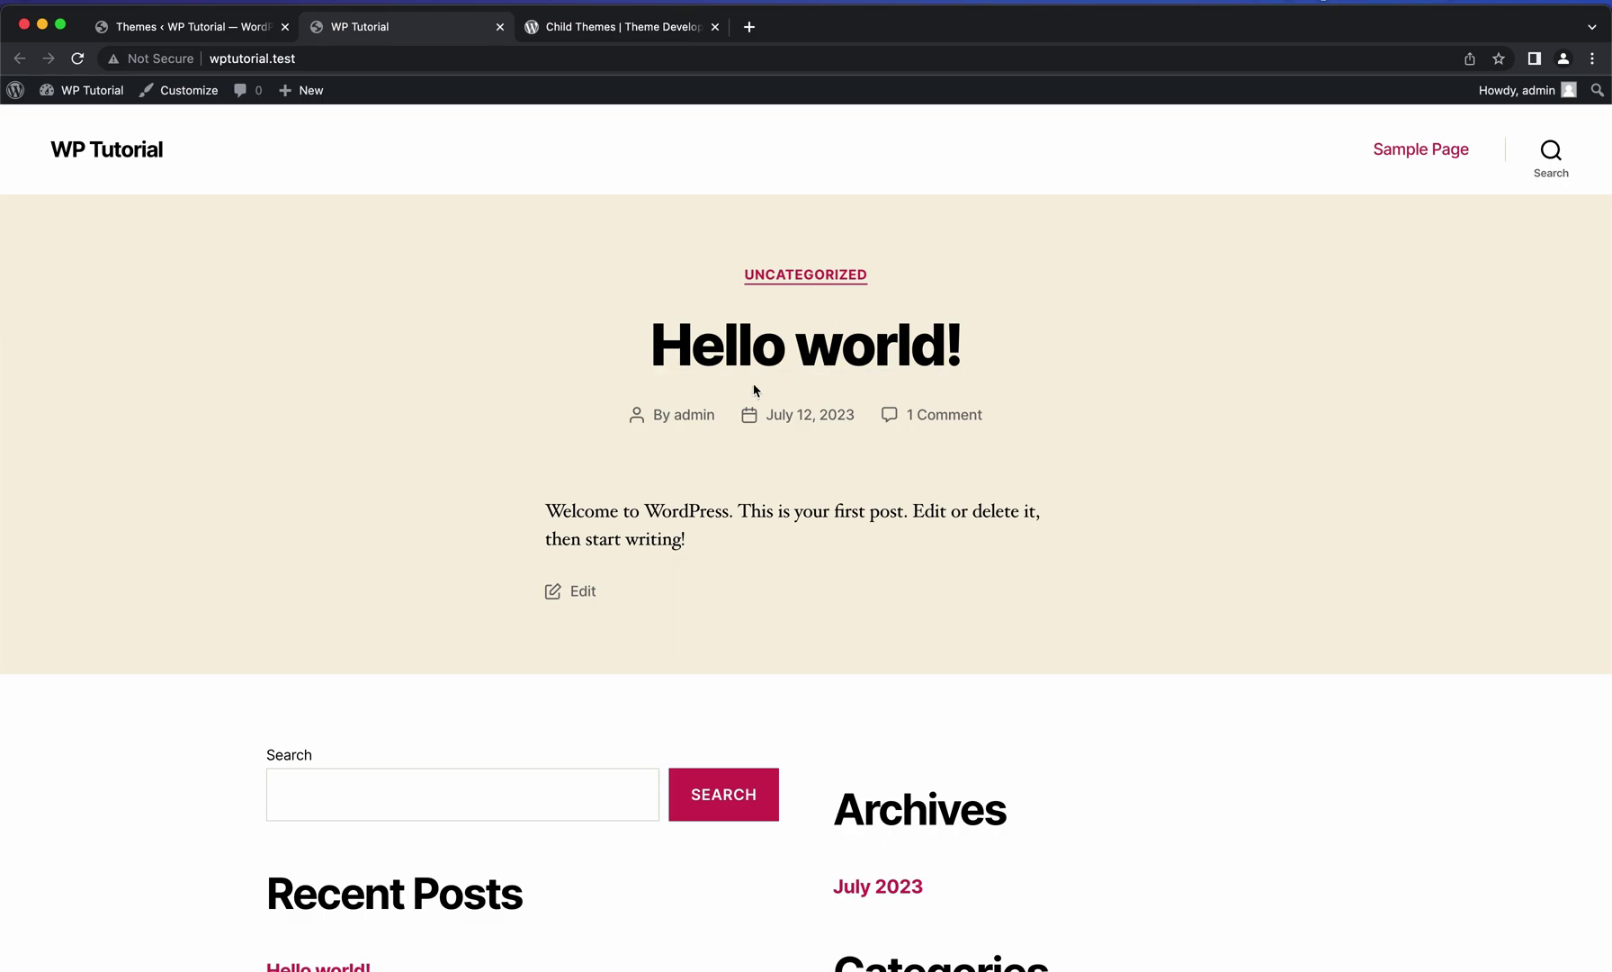
key(super+Tab)
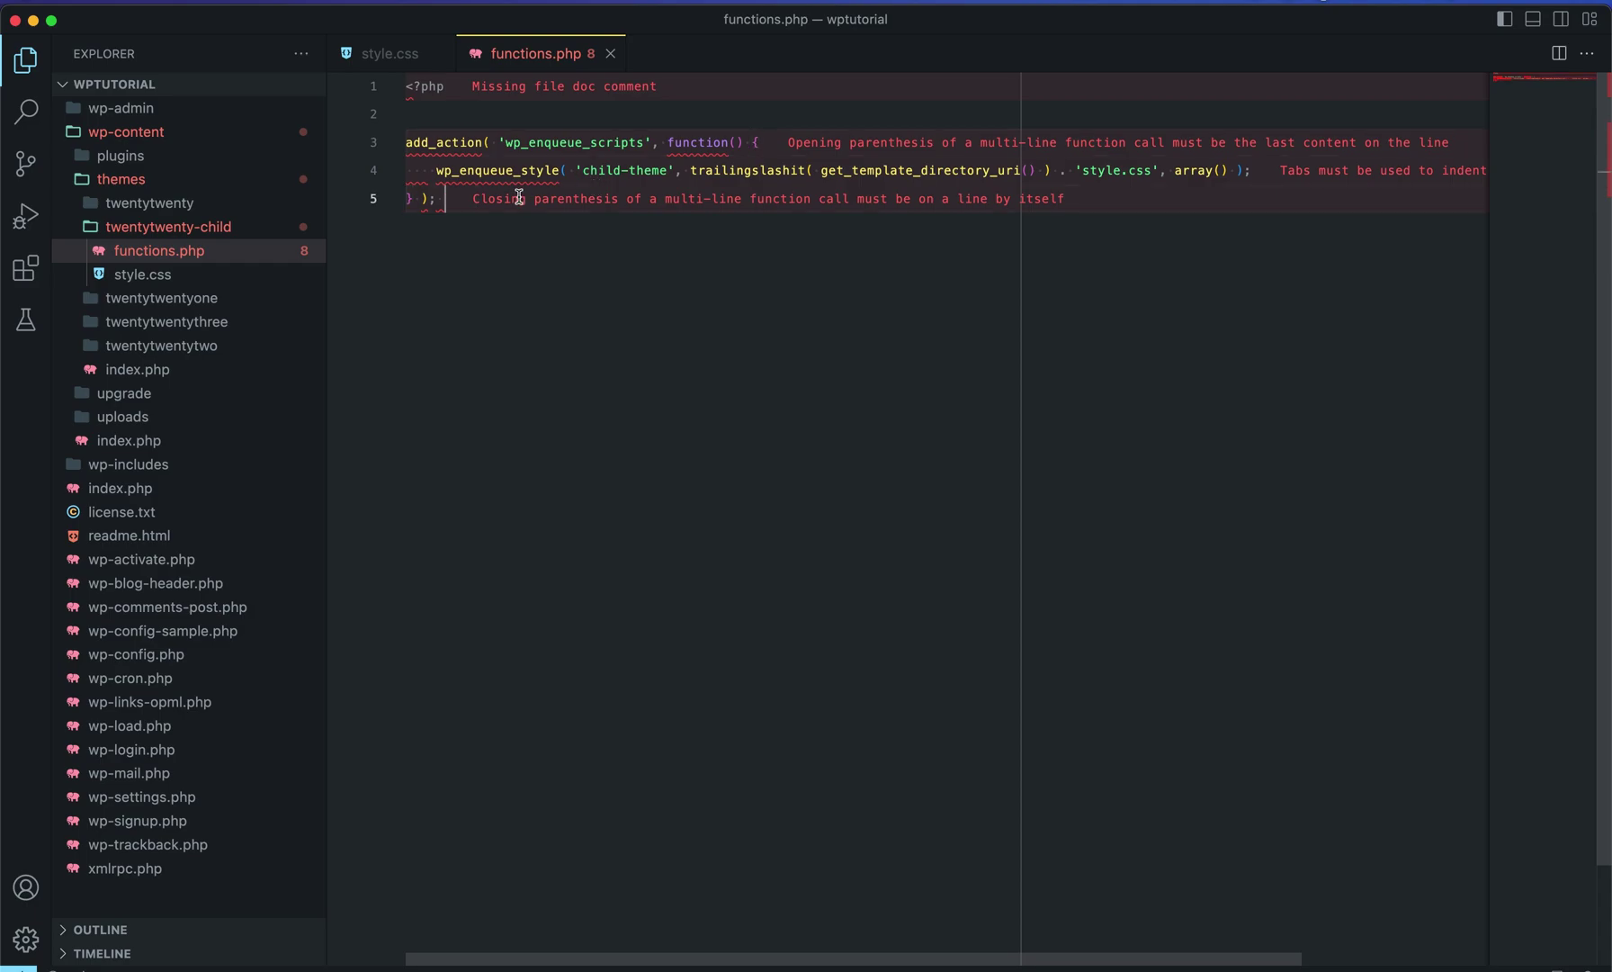
Remove the trailing space after the closing brace and save functions.php.
mouse_move(519, 196)
key(BackSpace)
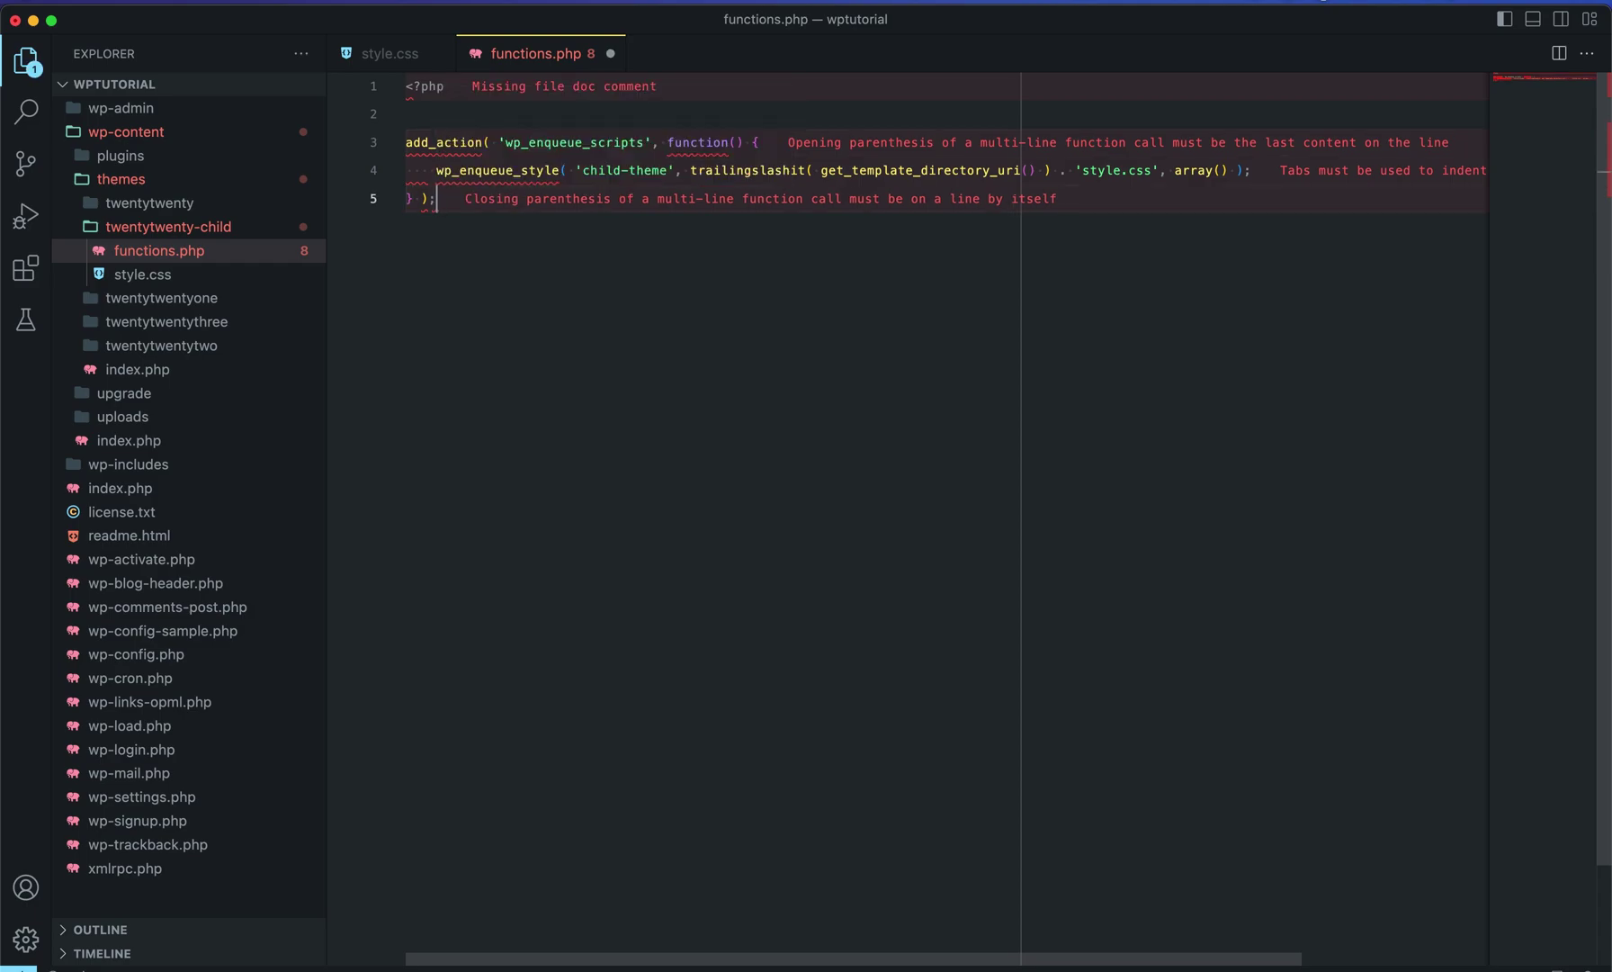
key(super+s)
Copy Twenty Twenty's footer.php into twentytwenty-child and close the parent's copy.
click(209, 204)
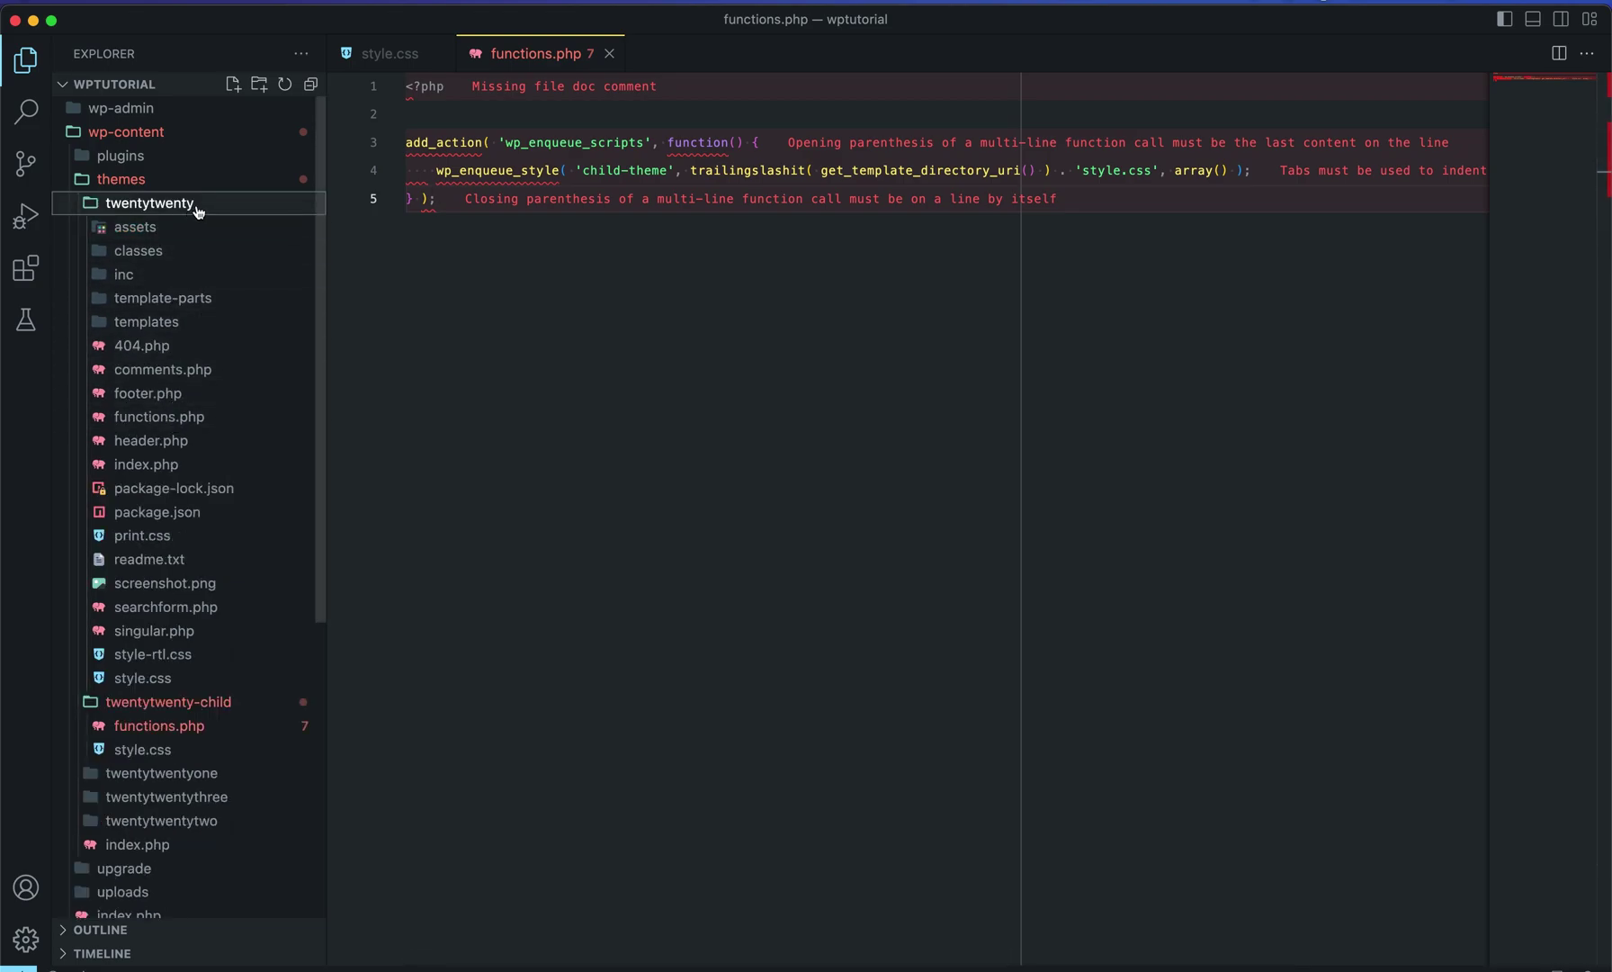
right_click(198, 209)
click(153, 385)
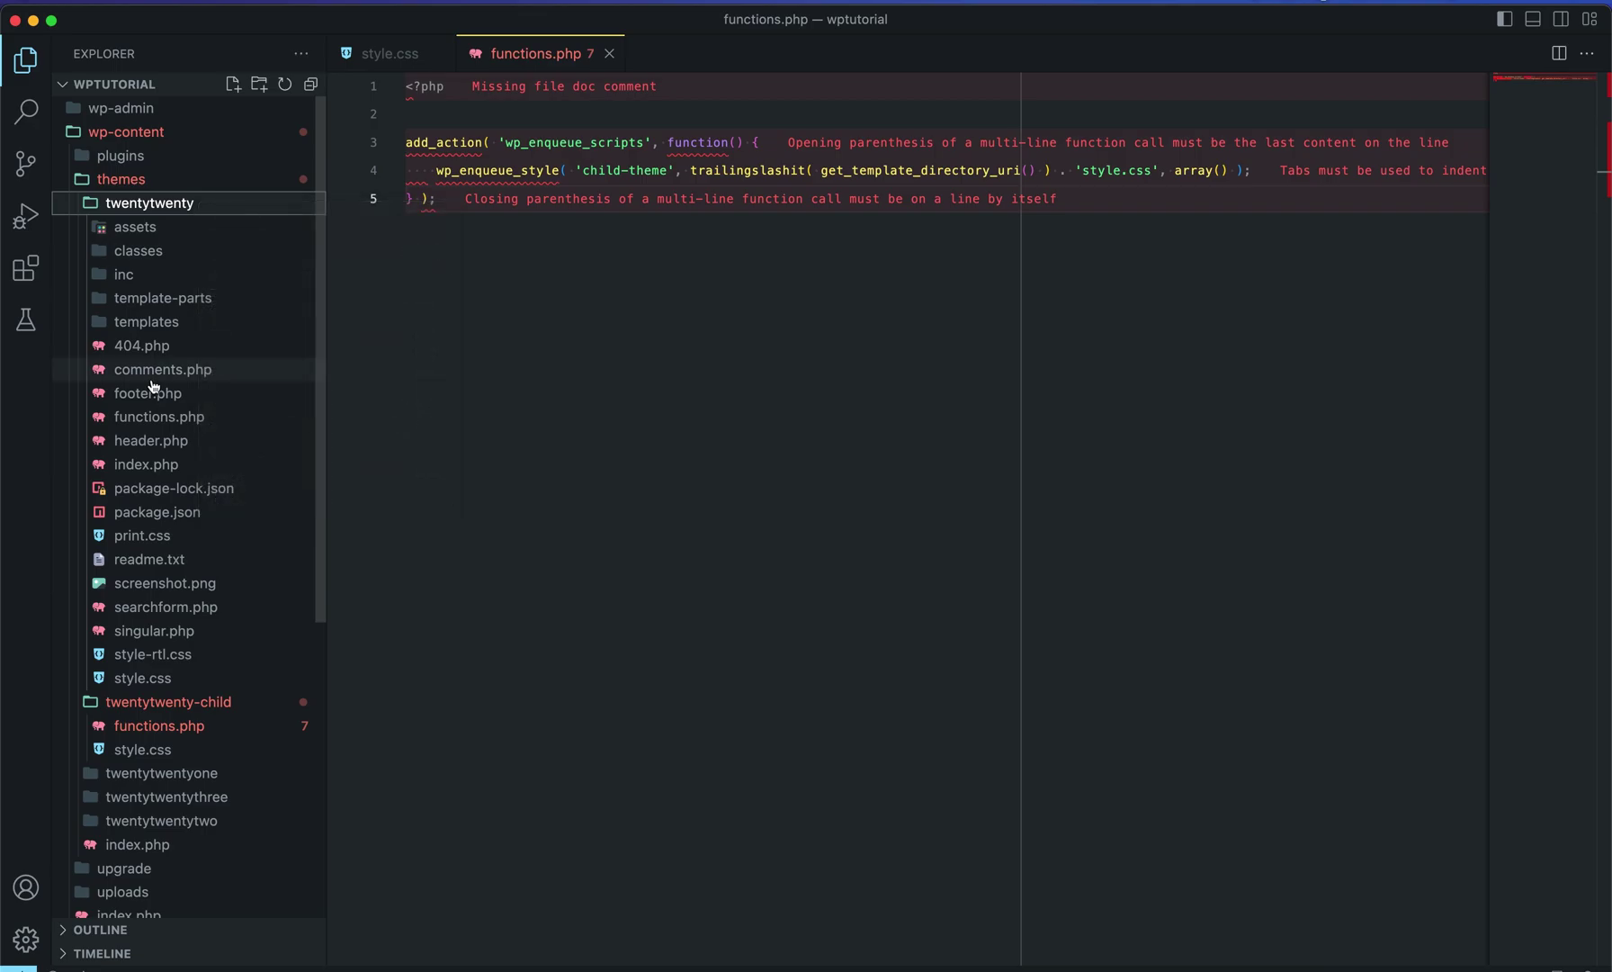
click(162, 401)
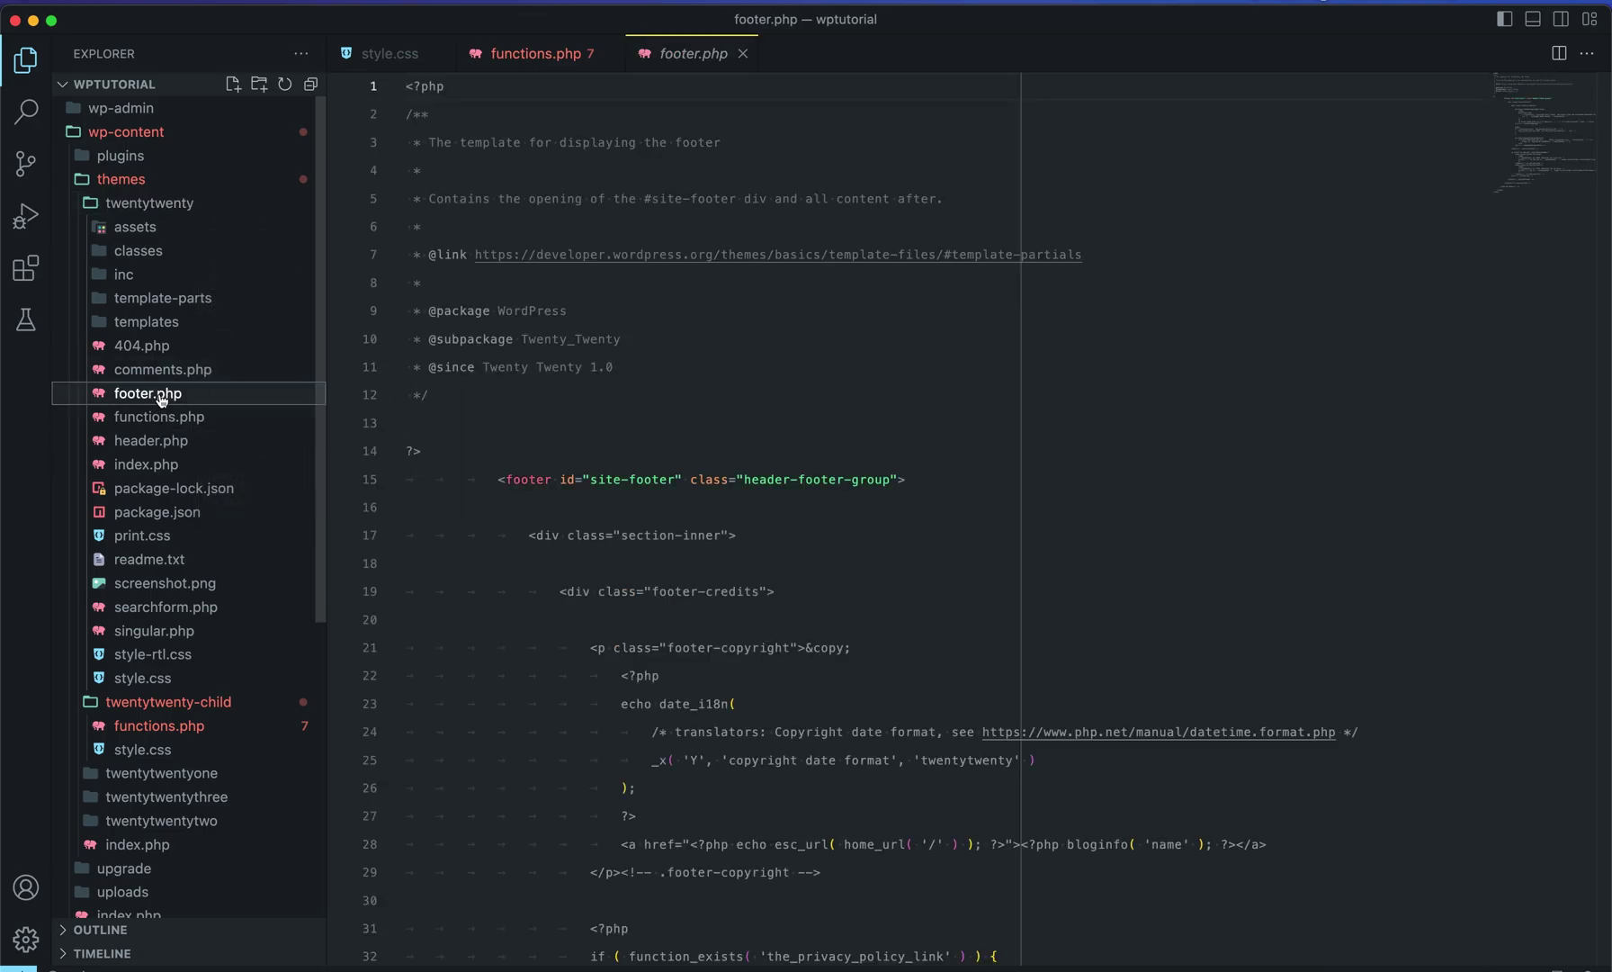
scroll(187, 423, down, 5)
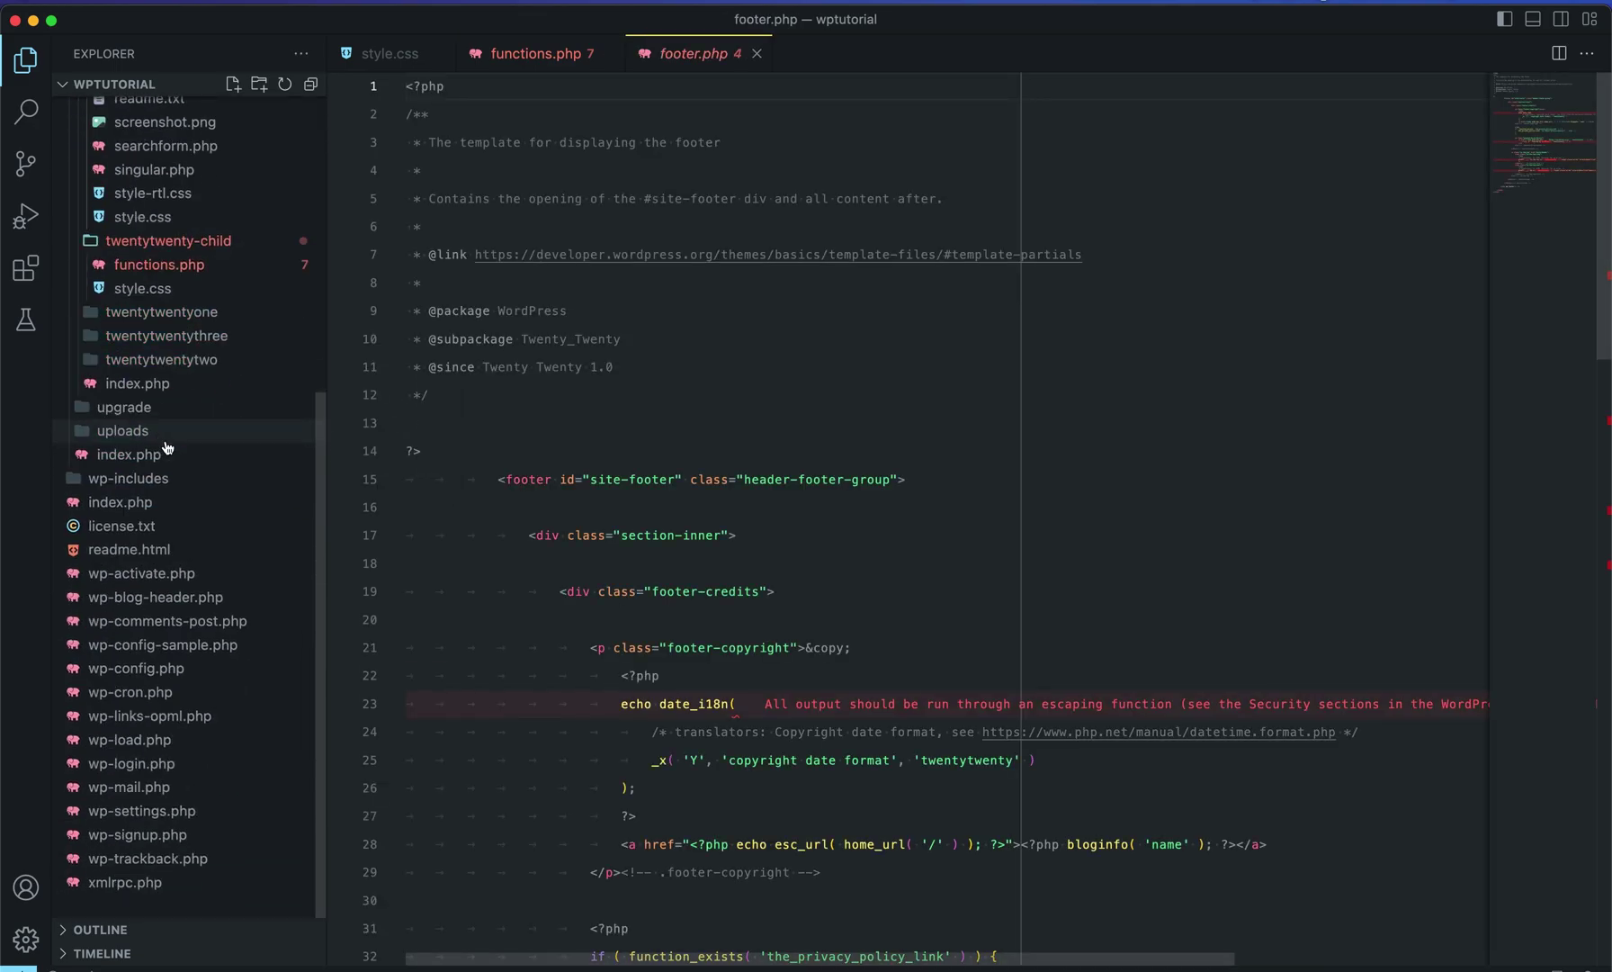
click(235, 241)
click(217, 297)
key(super+v)
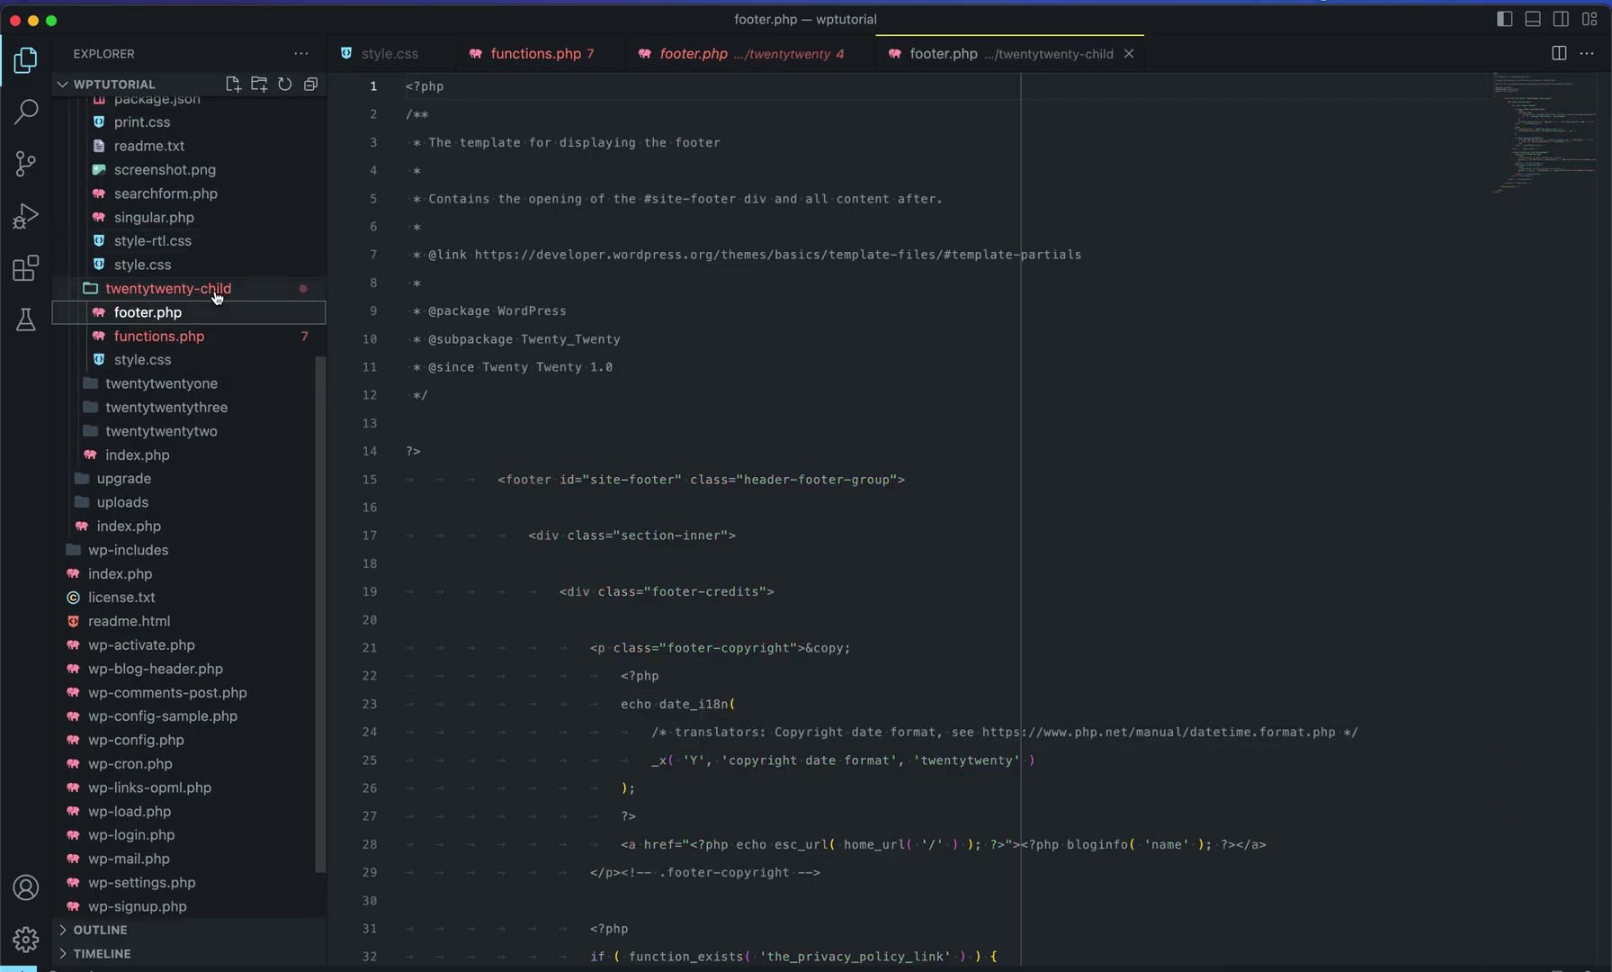
click(724, 366)
scroll(721, 329, down, 4)
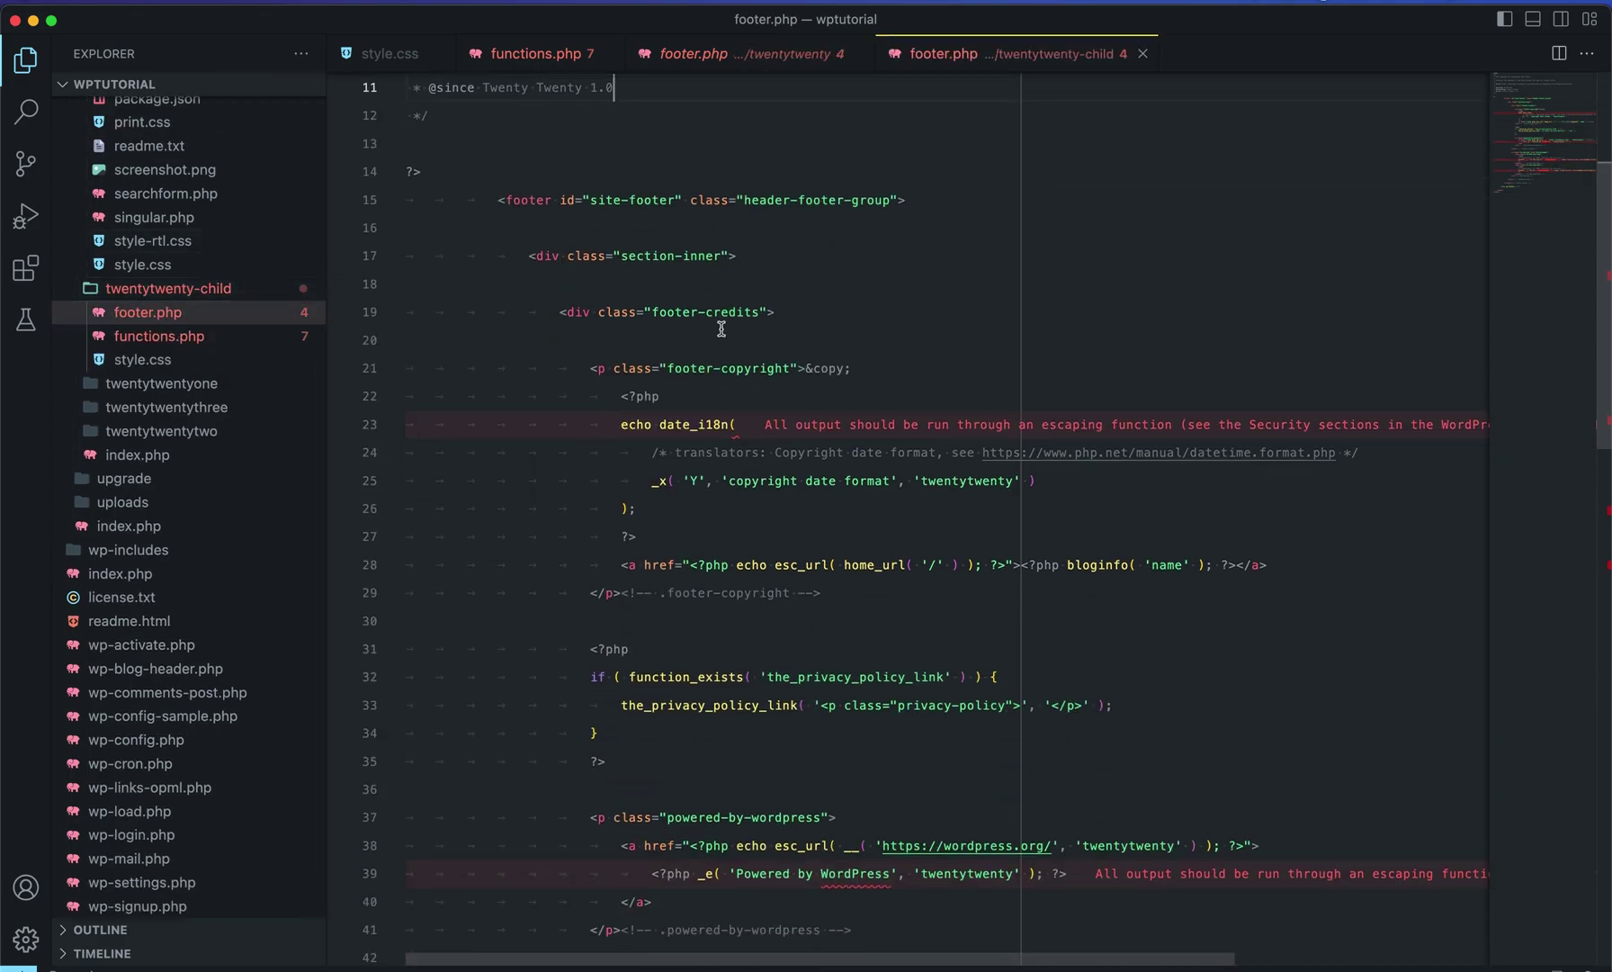
click(860, 54)
scroll(834, 299, down, 3)
Reload wptutorial.test and scroll down to the Powered by WordPress footer.
key(super+Tab)
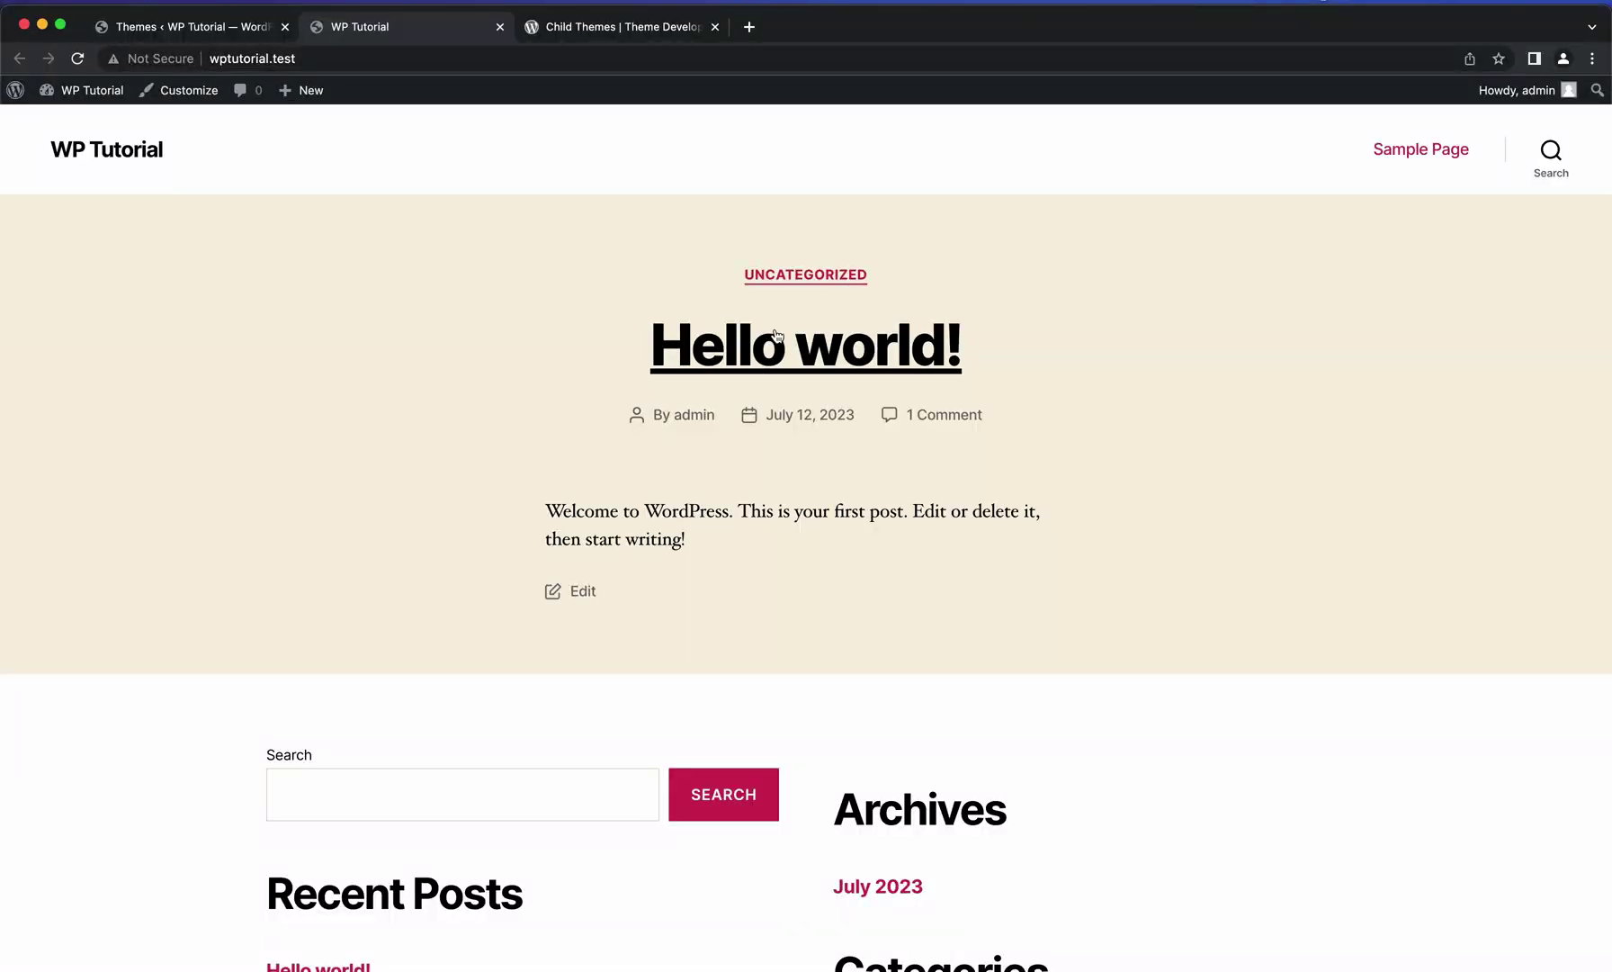
key(super+r)
scroll(774, 334, down, 5)
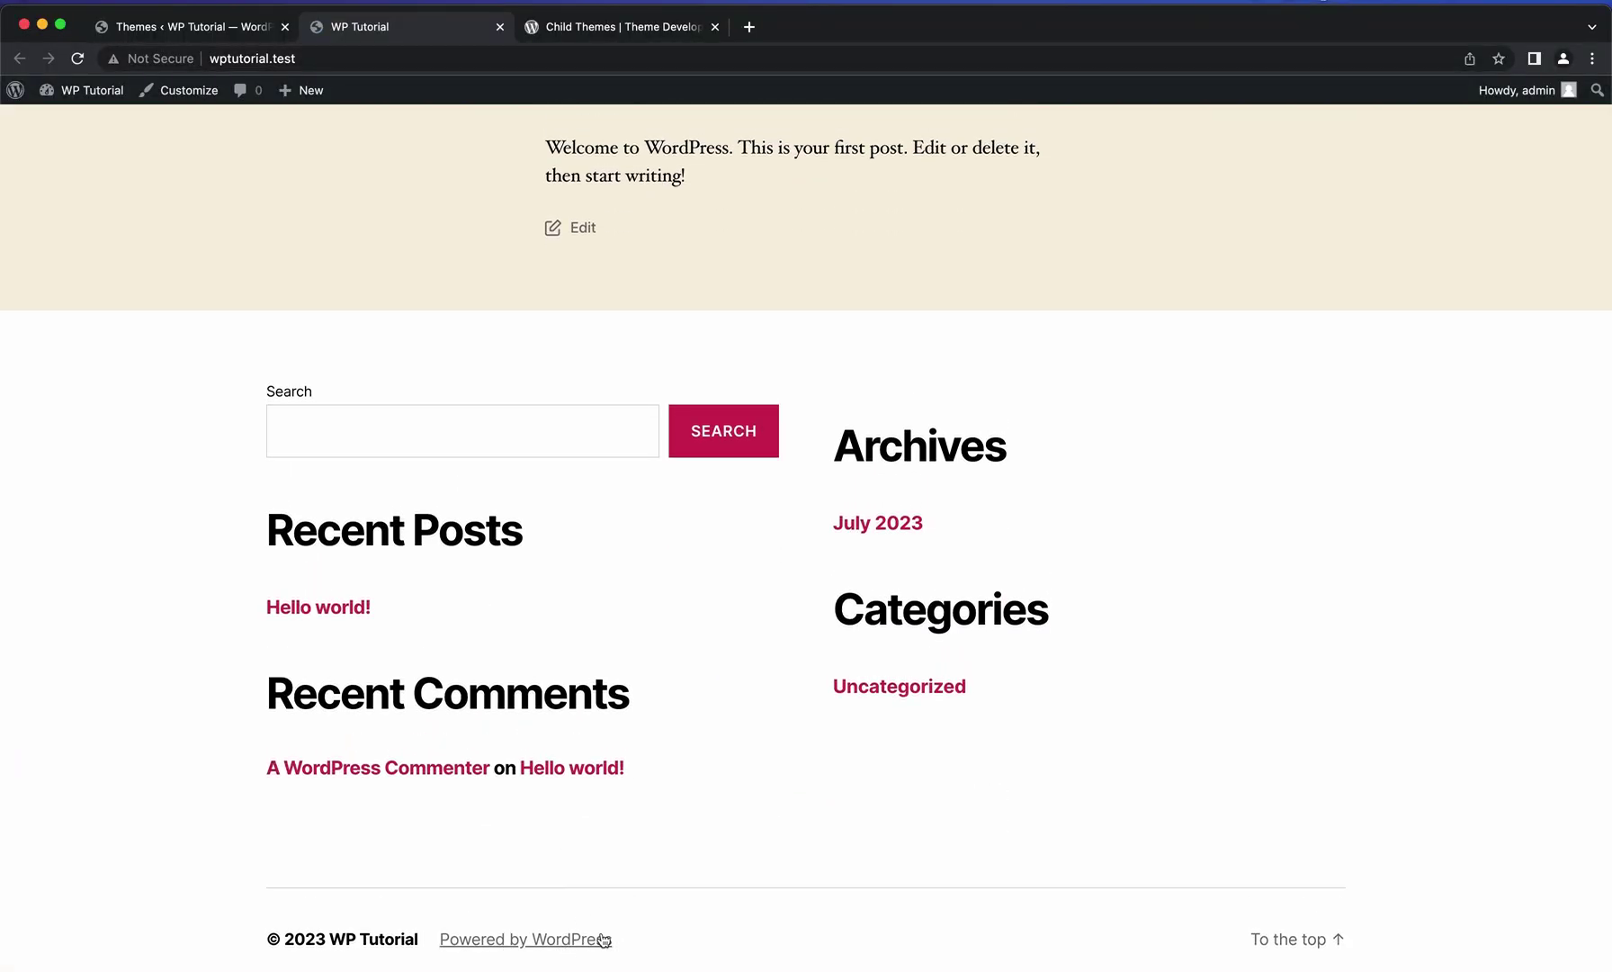
key(super+Tab)
key(super+Tab)
key(super+Tab)
Replace 'Powered by WordPress' with 'Made with WordPress' in the child footer.php credit on line 39.
scroll(903, 677, down, 7)
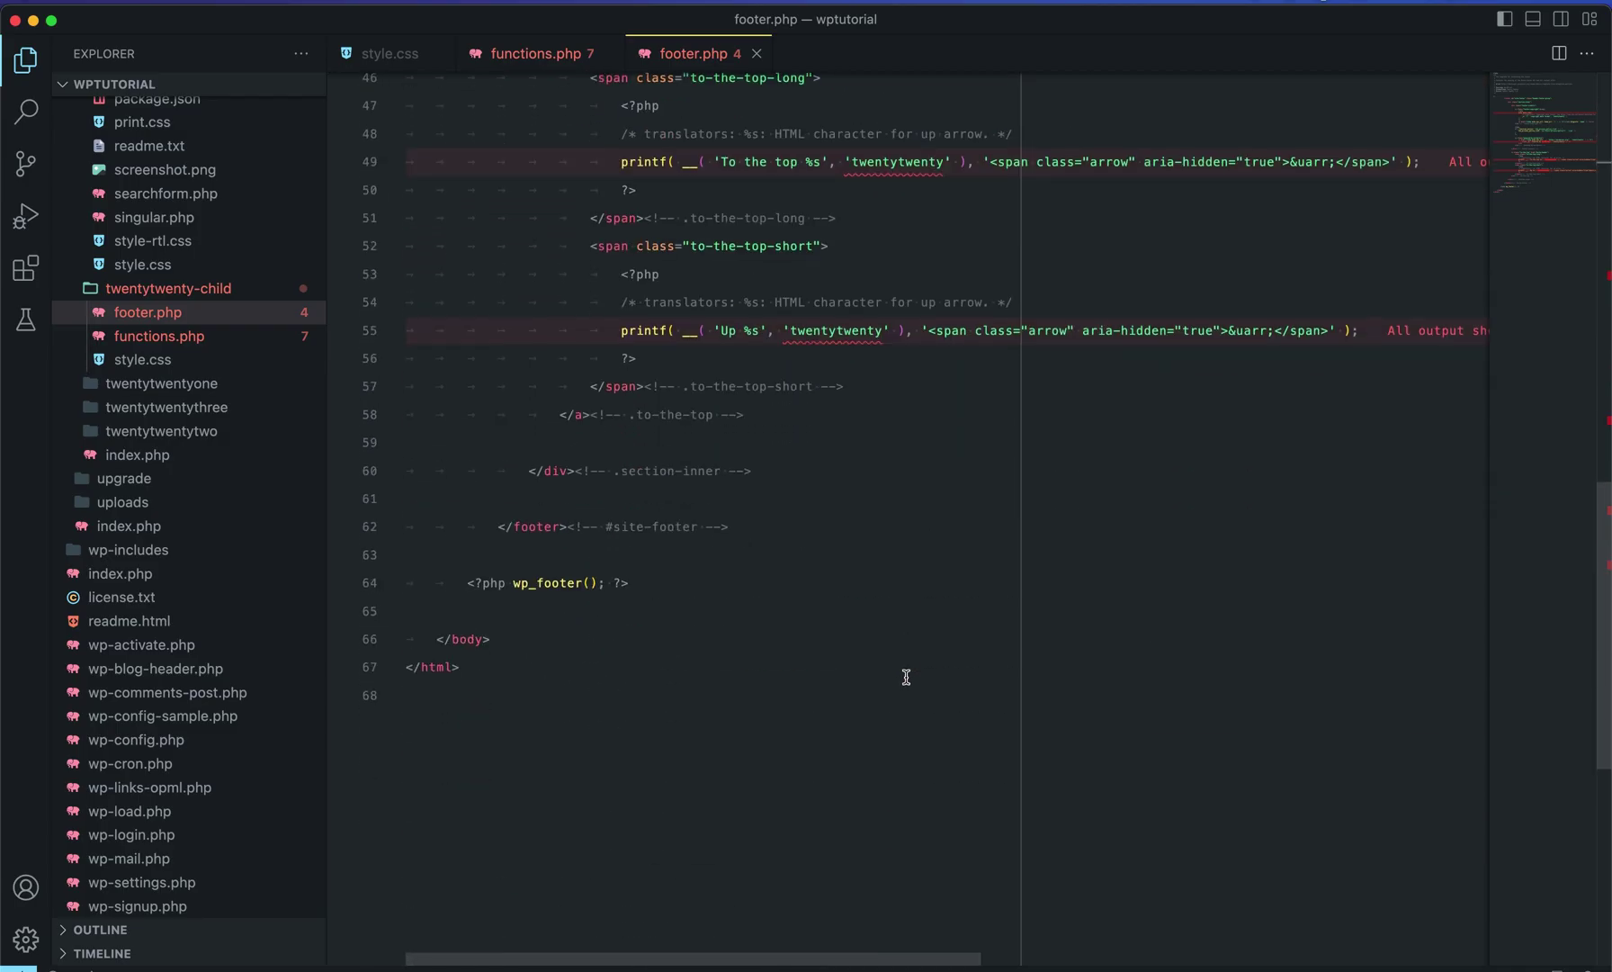
scroll(906, 676, up, 2)
scroll(906, 677, up, 7)
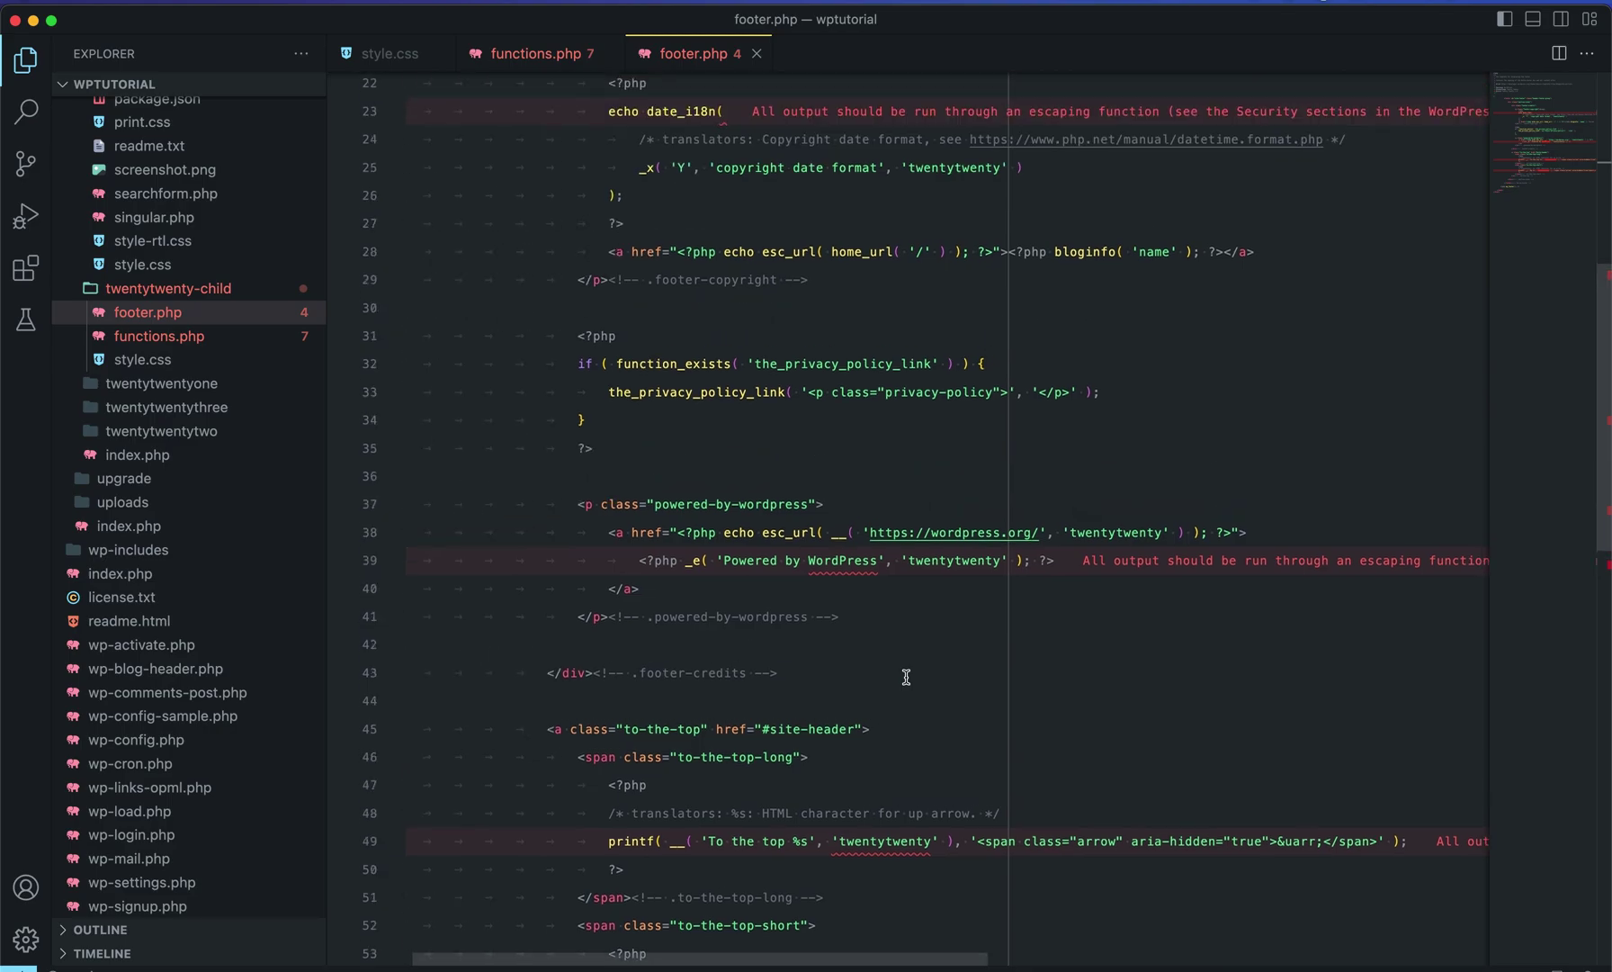
double_click(850, 561)
key(BackSpace)
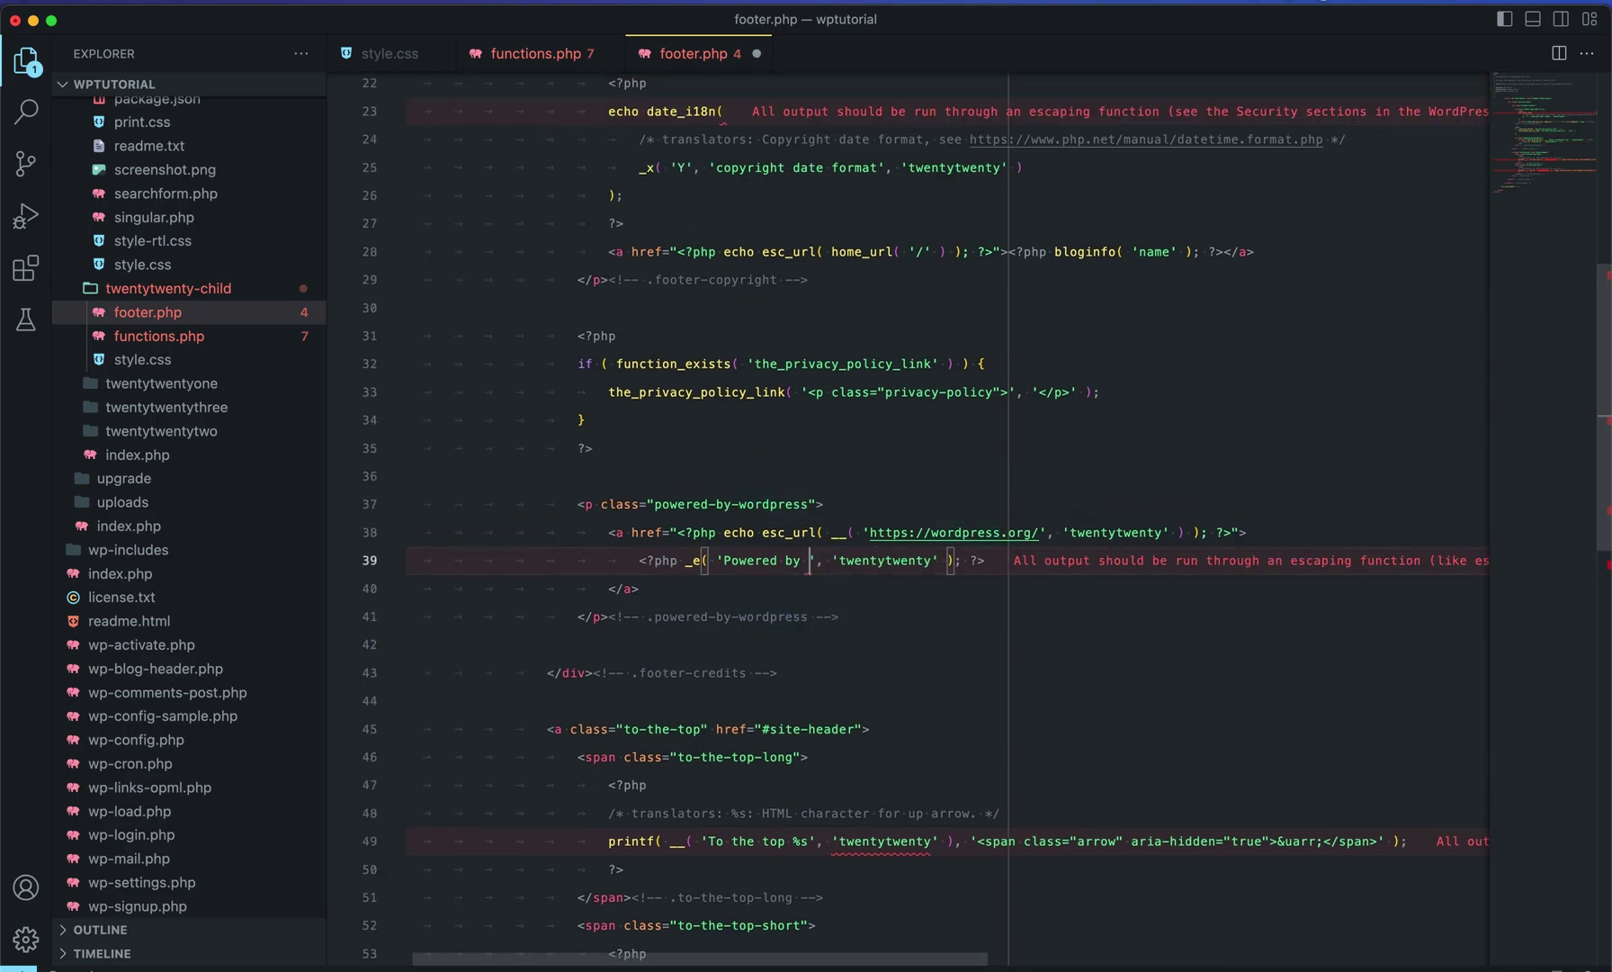
key(BackSpace)
key(BackSpace)
key(BackSpace)
key(BackSpace)
key(BackSpace)
key(BackSpace)
key(BackSpace)
key(BackSpace)
key(BackSpace)
key(BackSpace)
key(BackSpace)
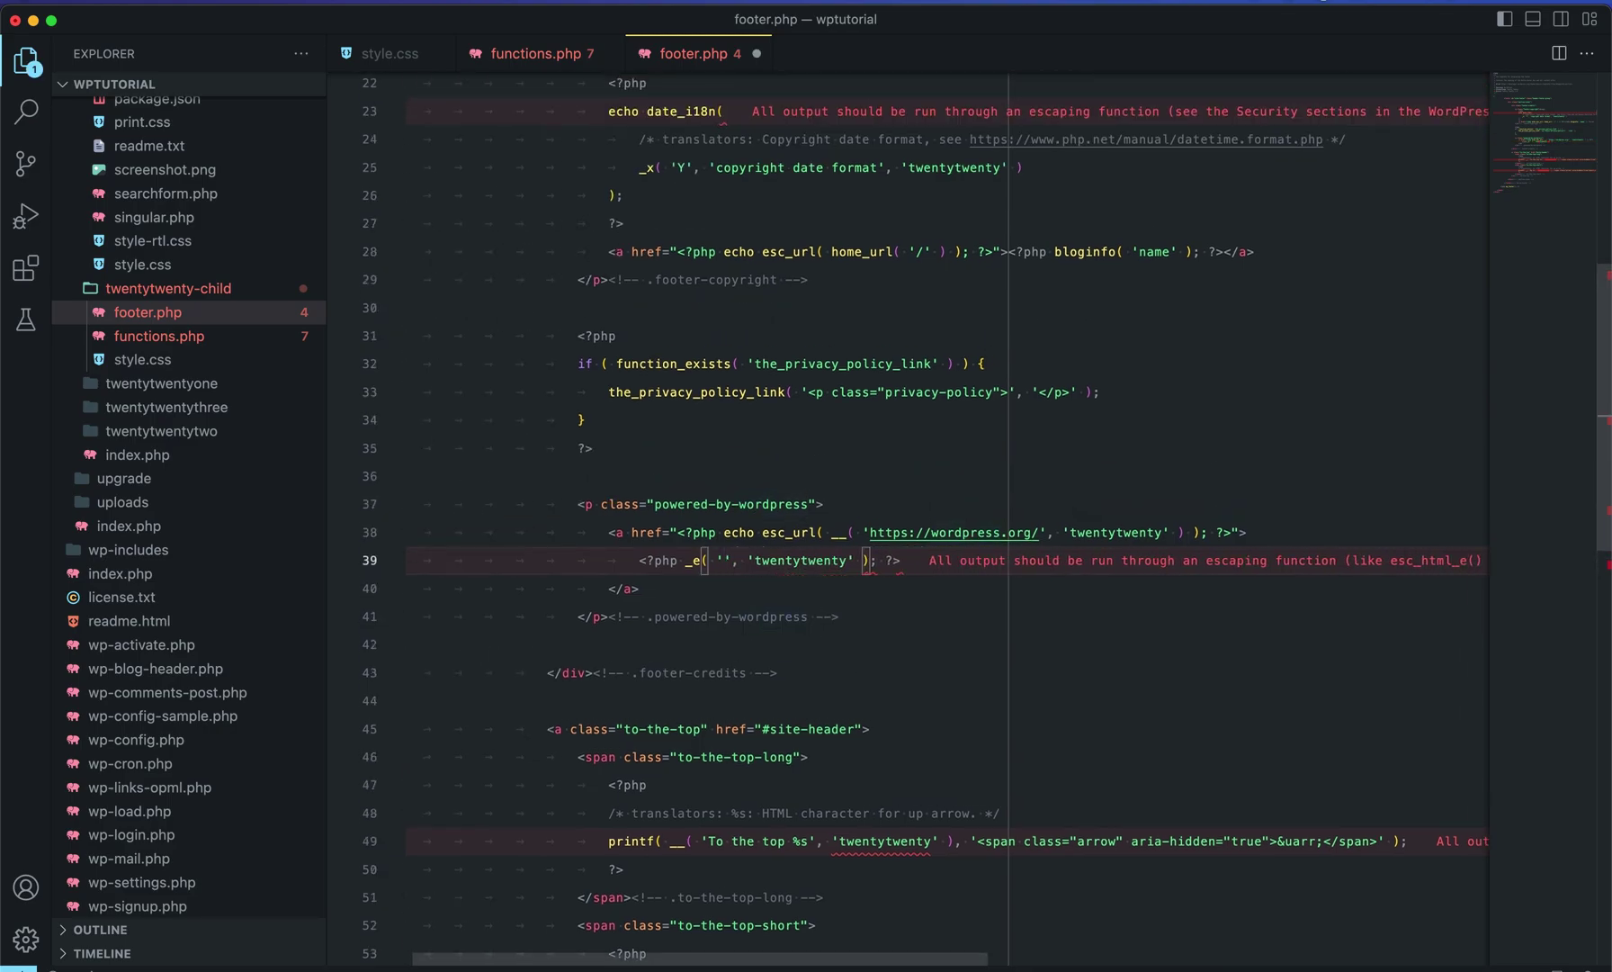
text(Made with )
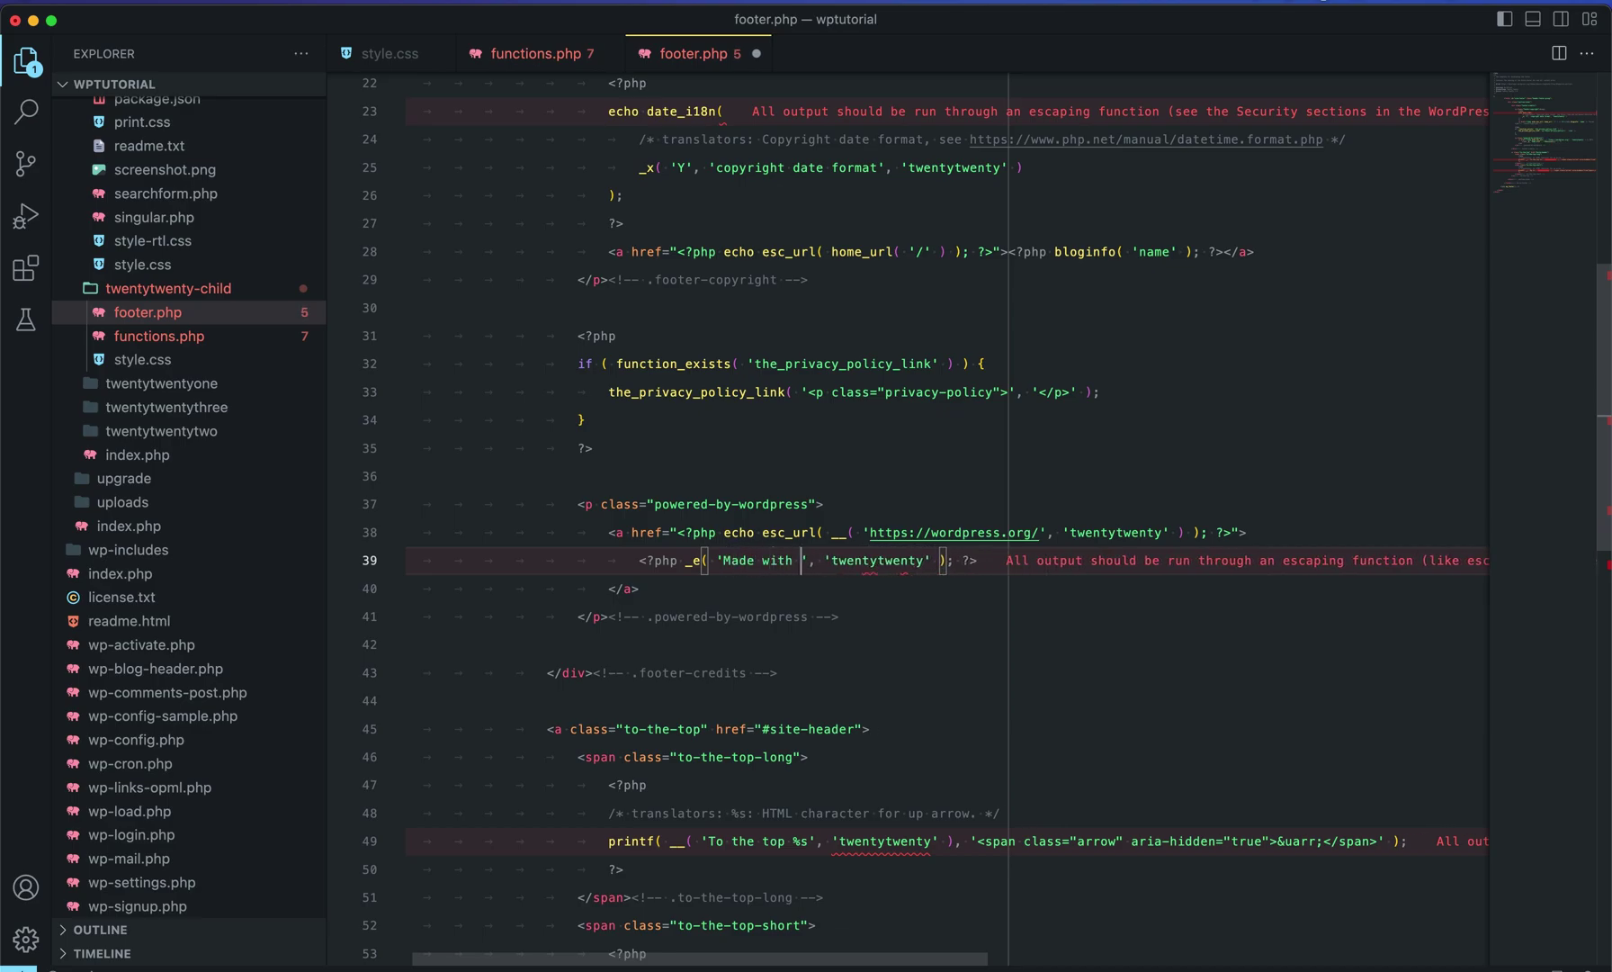
text(WordPress)
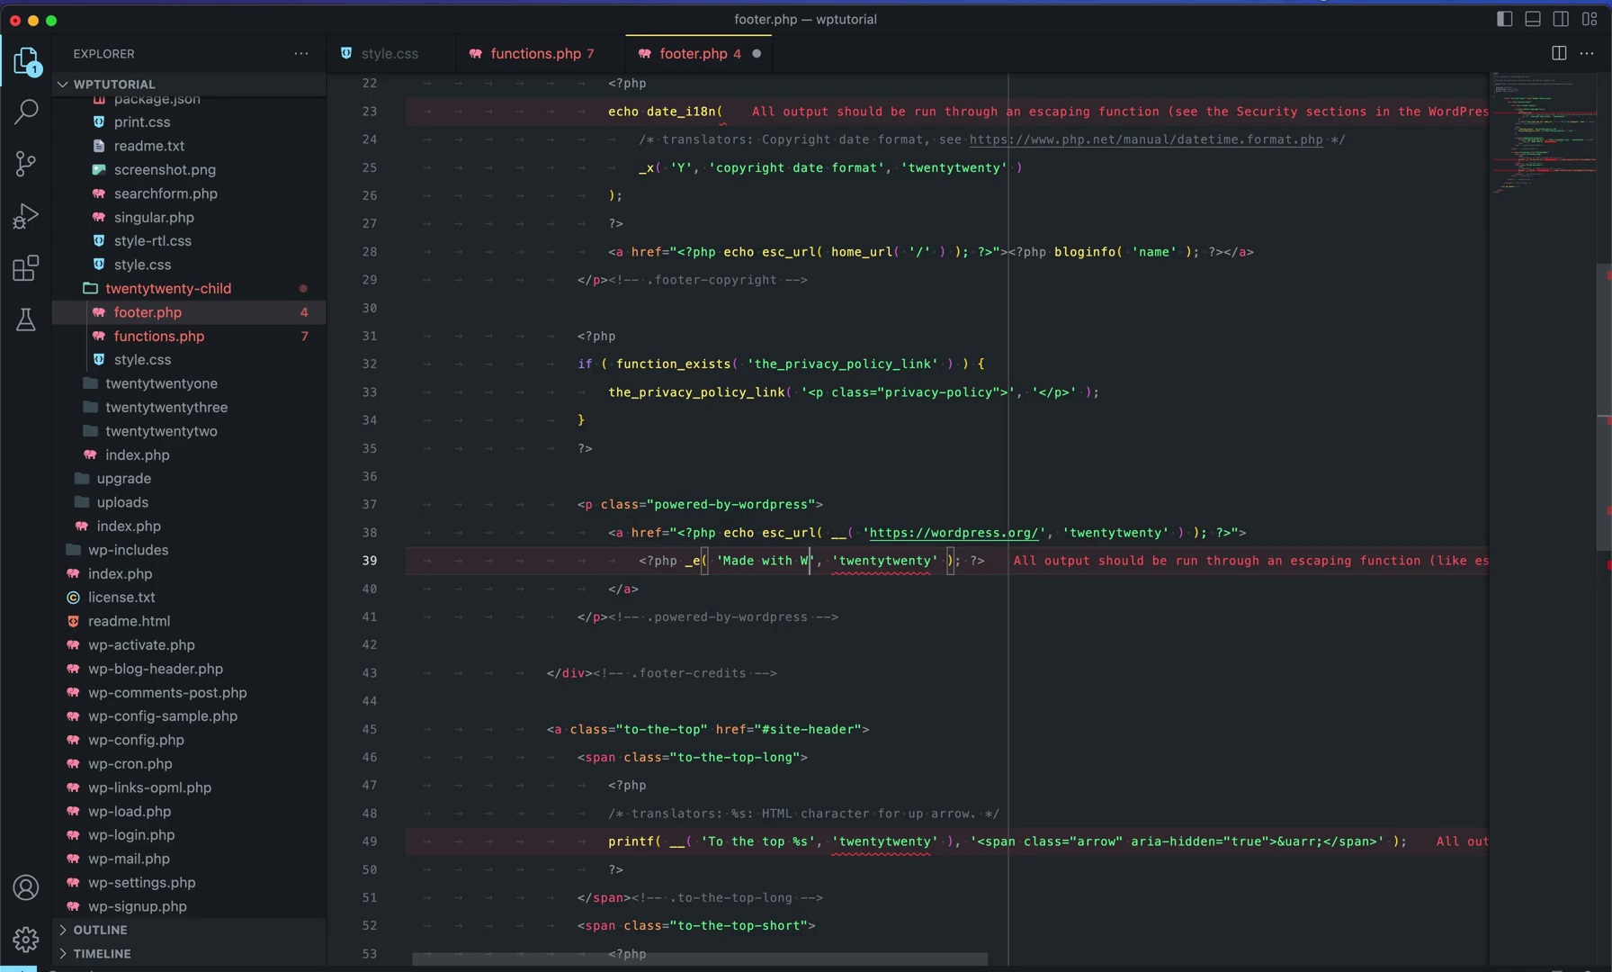
Save footer.php, reload the site to check the new footer credit, and return to the code.
key(super+s)
key(super+Tab)
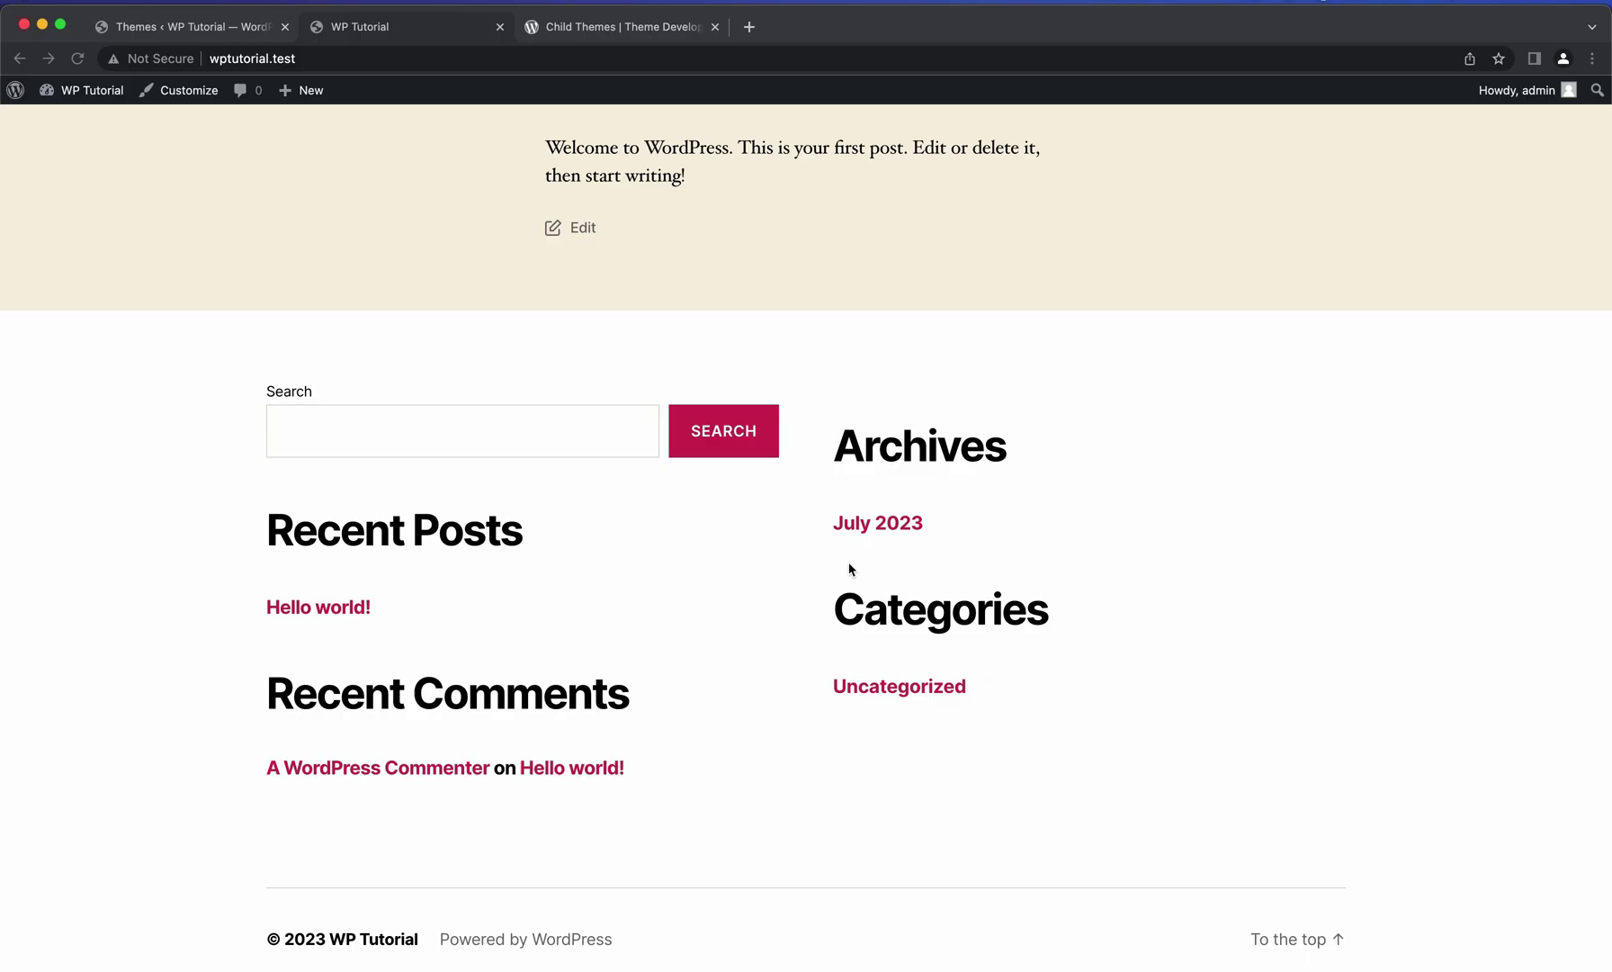
key(super+r)
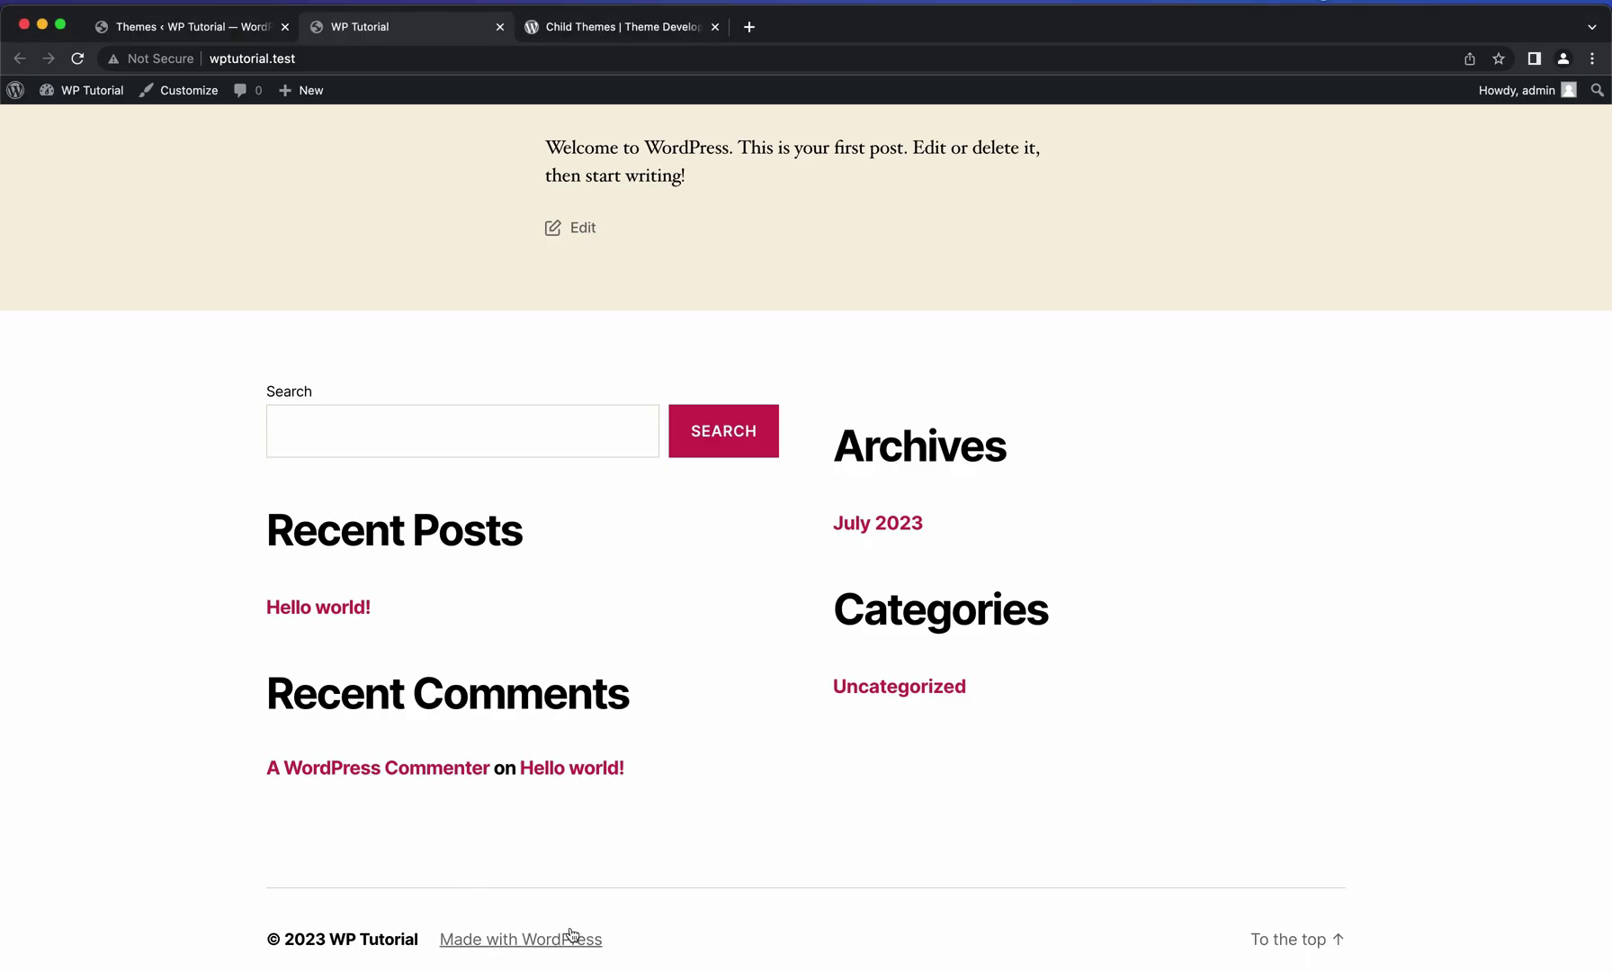
scroll(615, 874, up, 5)
key(super+Tab)
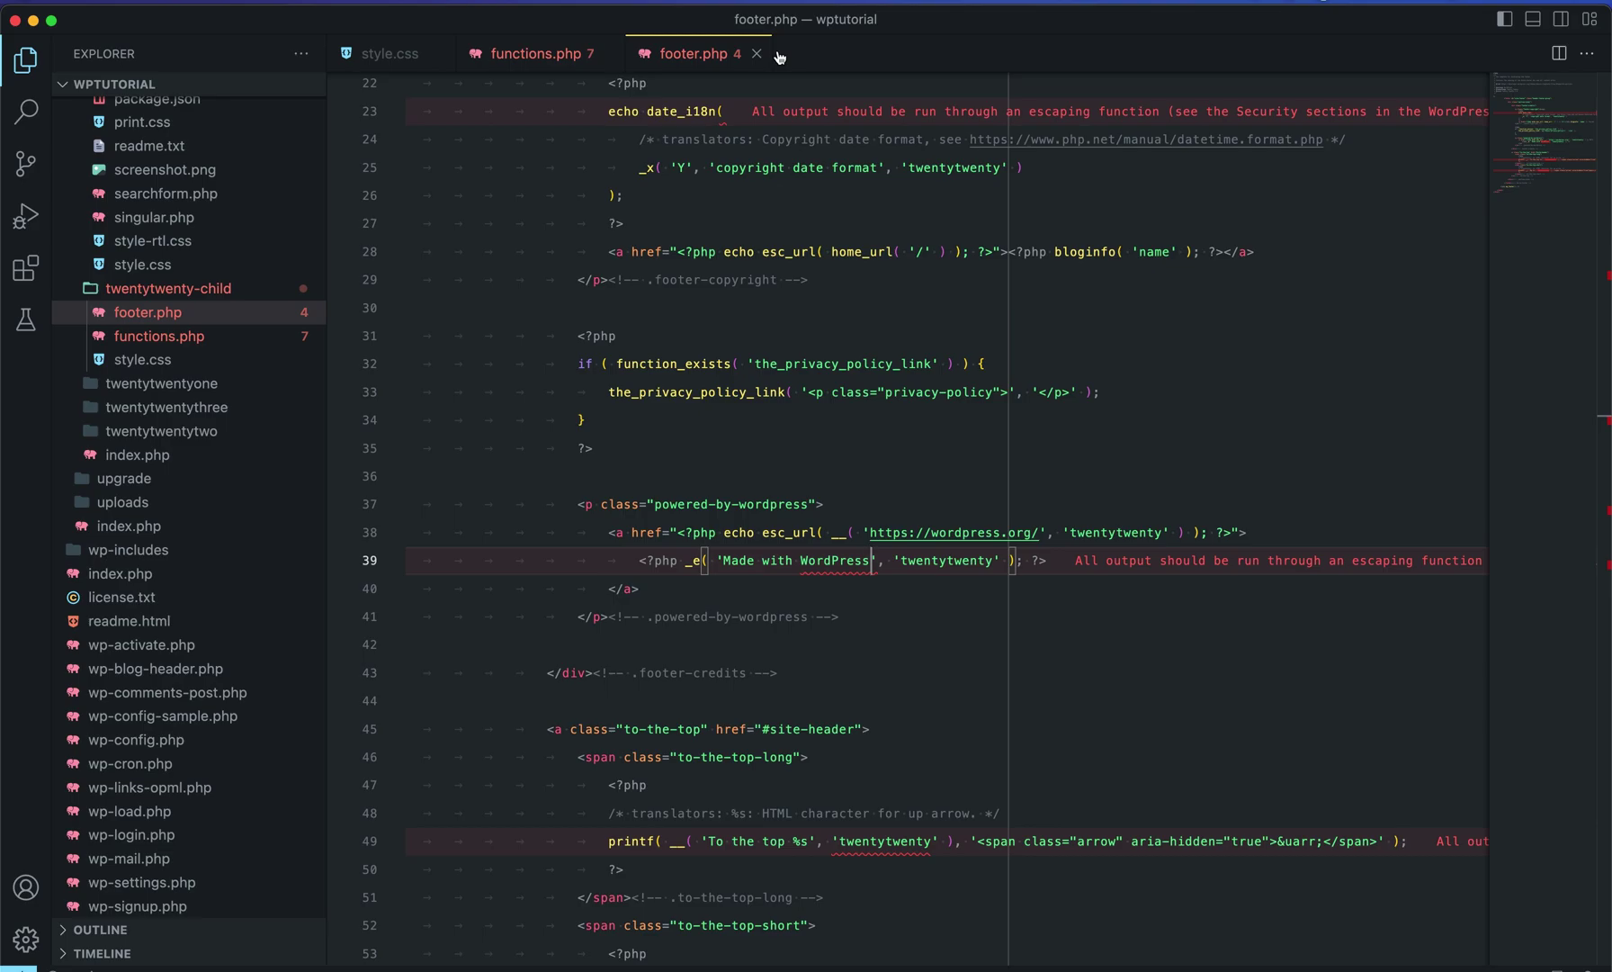
click(198, 386)
scroll(197, 594, down, 10)
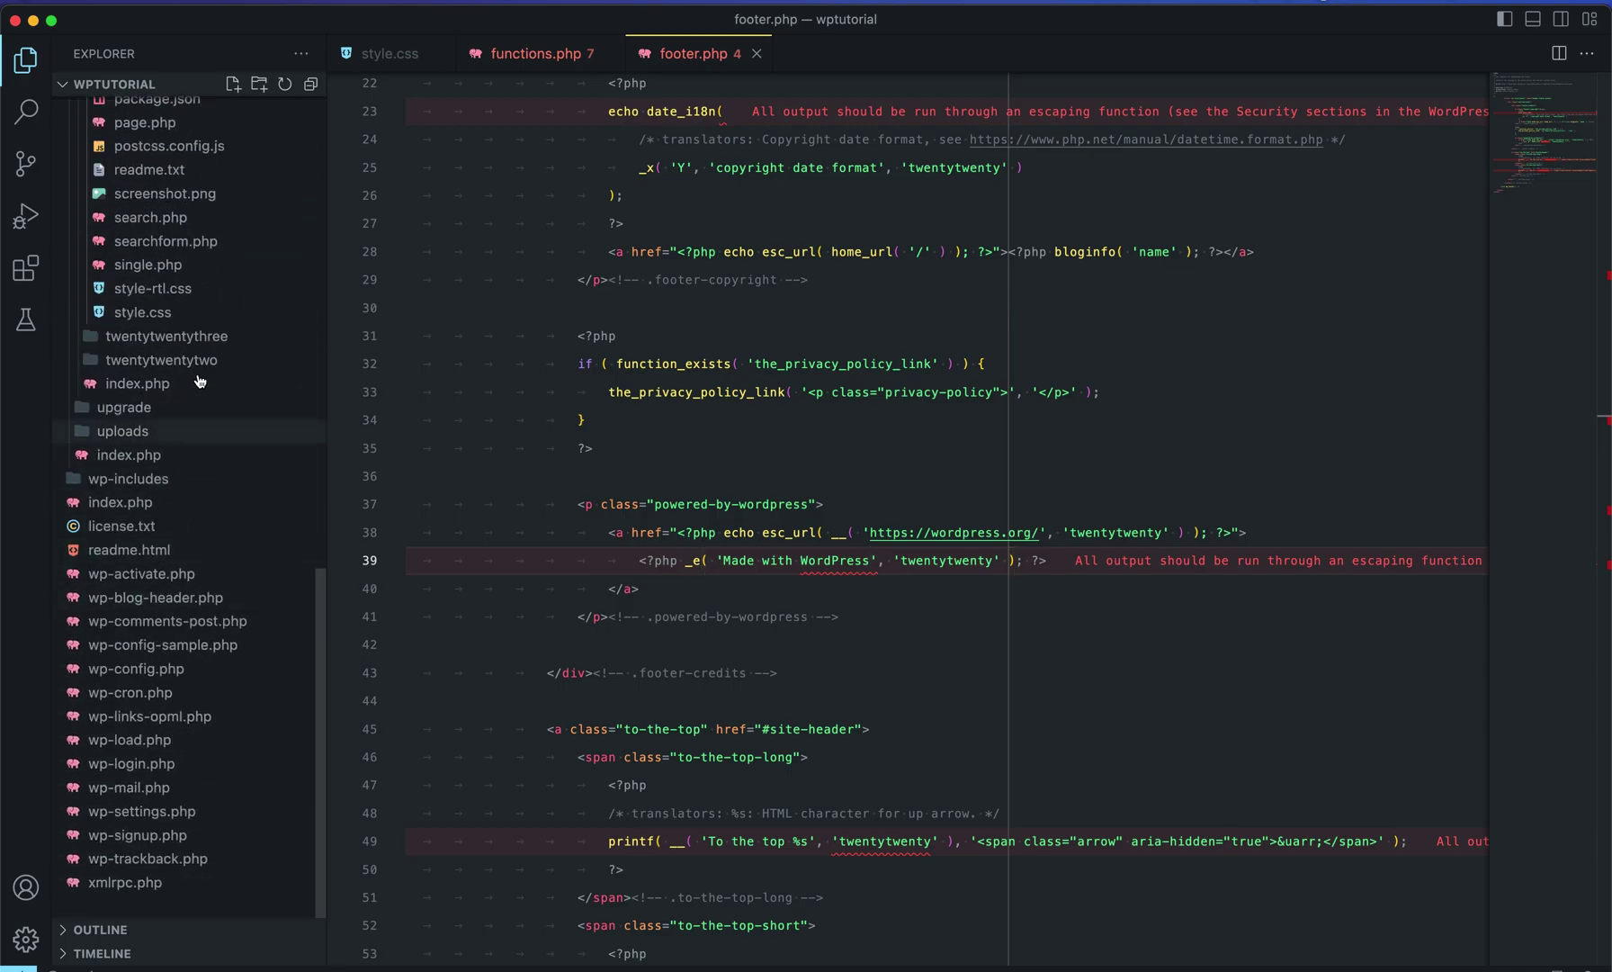
scroll(193, 360, up, 2)
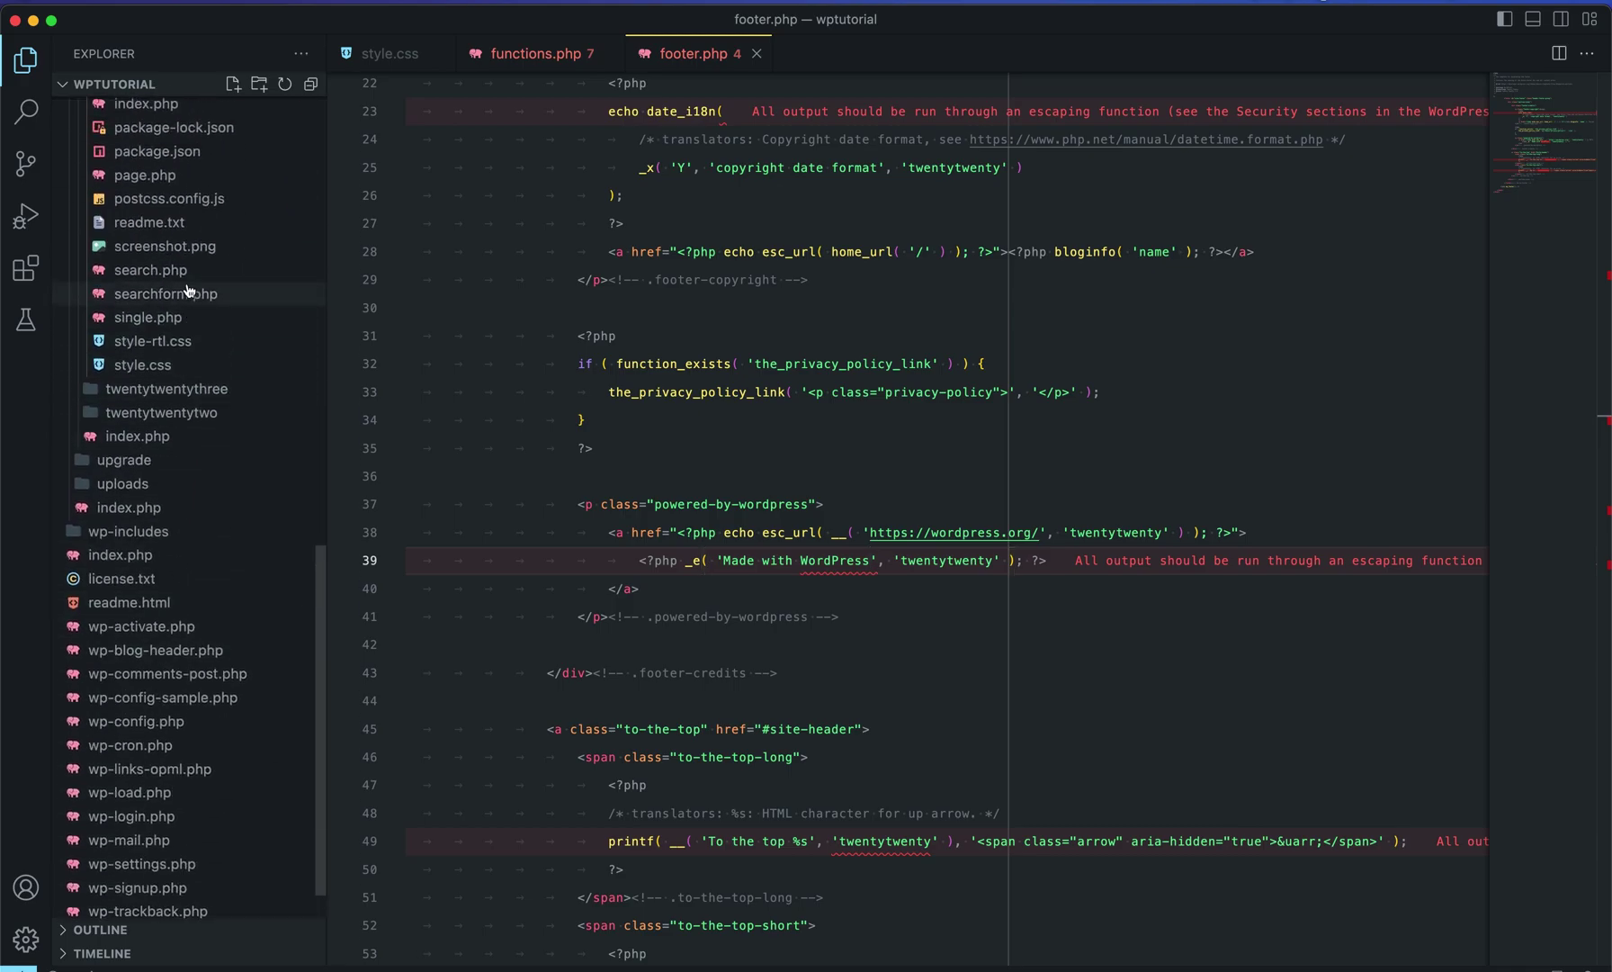
click(169, 411)
click(179, 412)
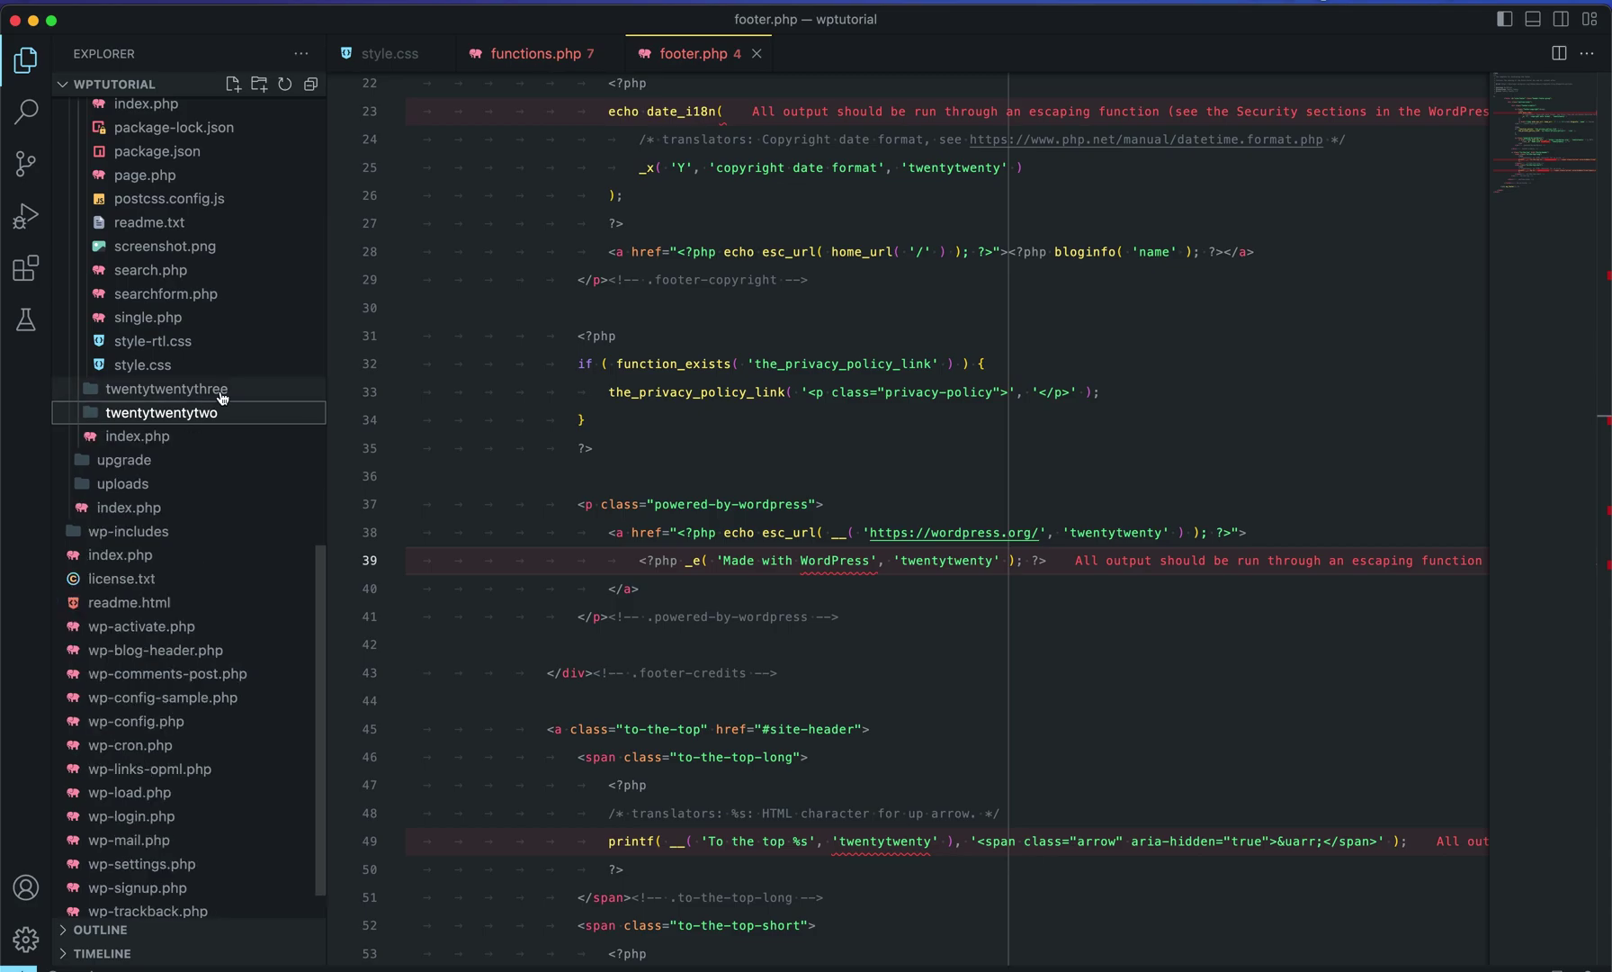
click(183, 388)
scroll(207, 475, down, 3)
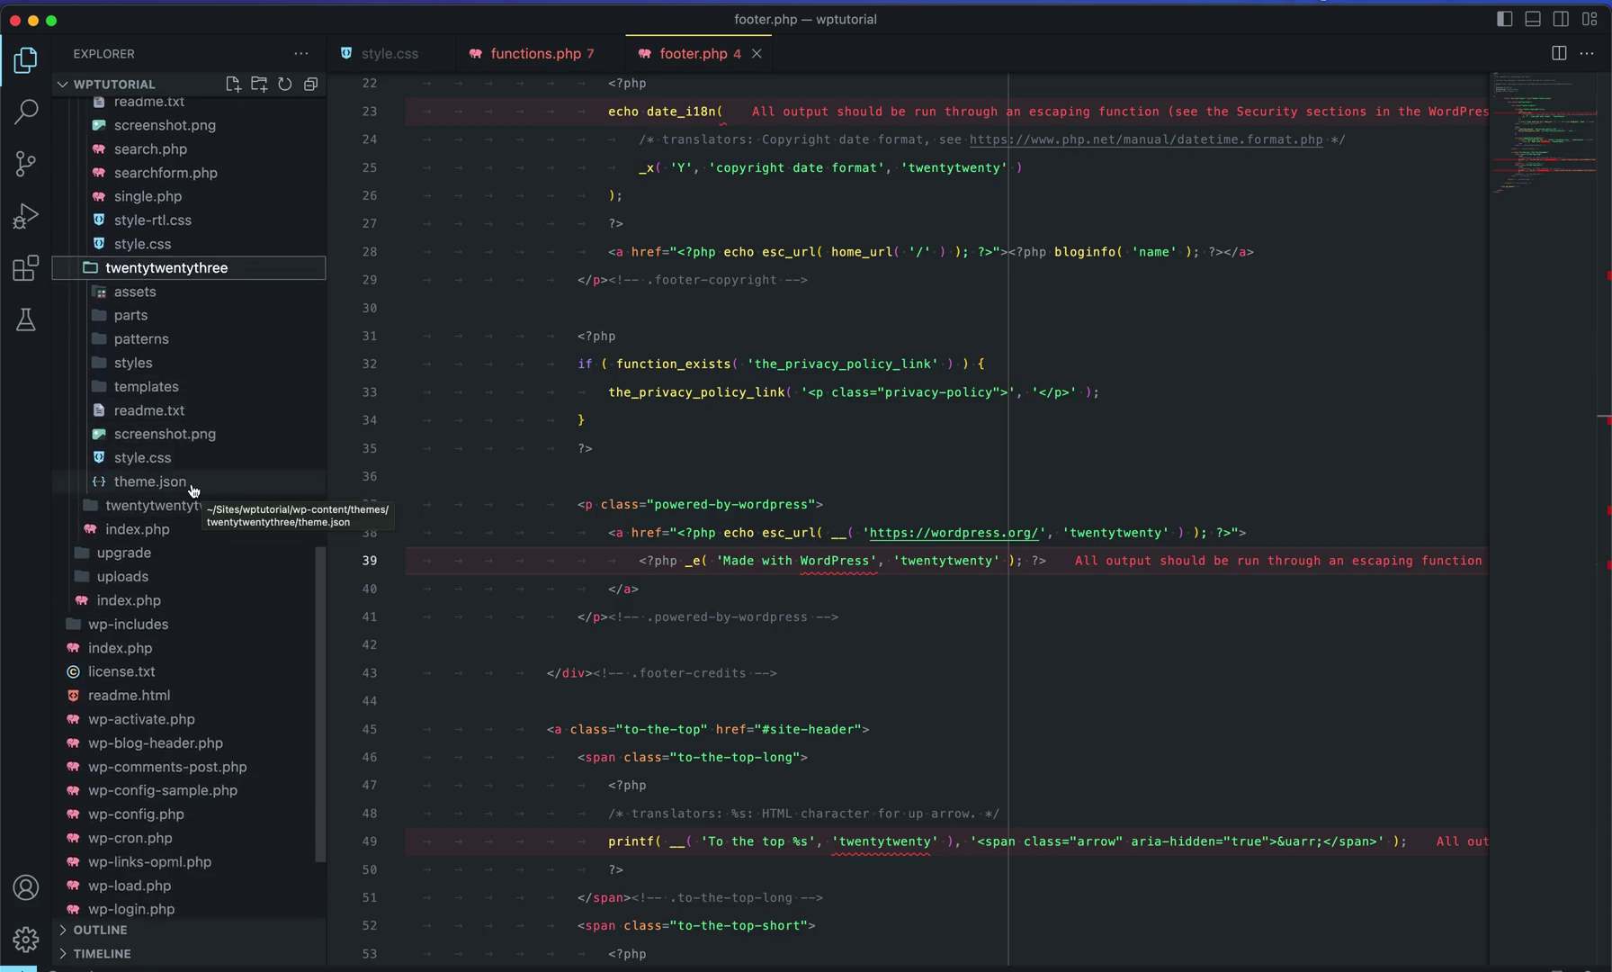
click(180, 482)
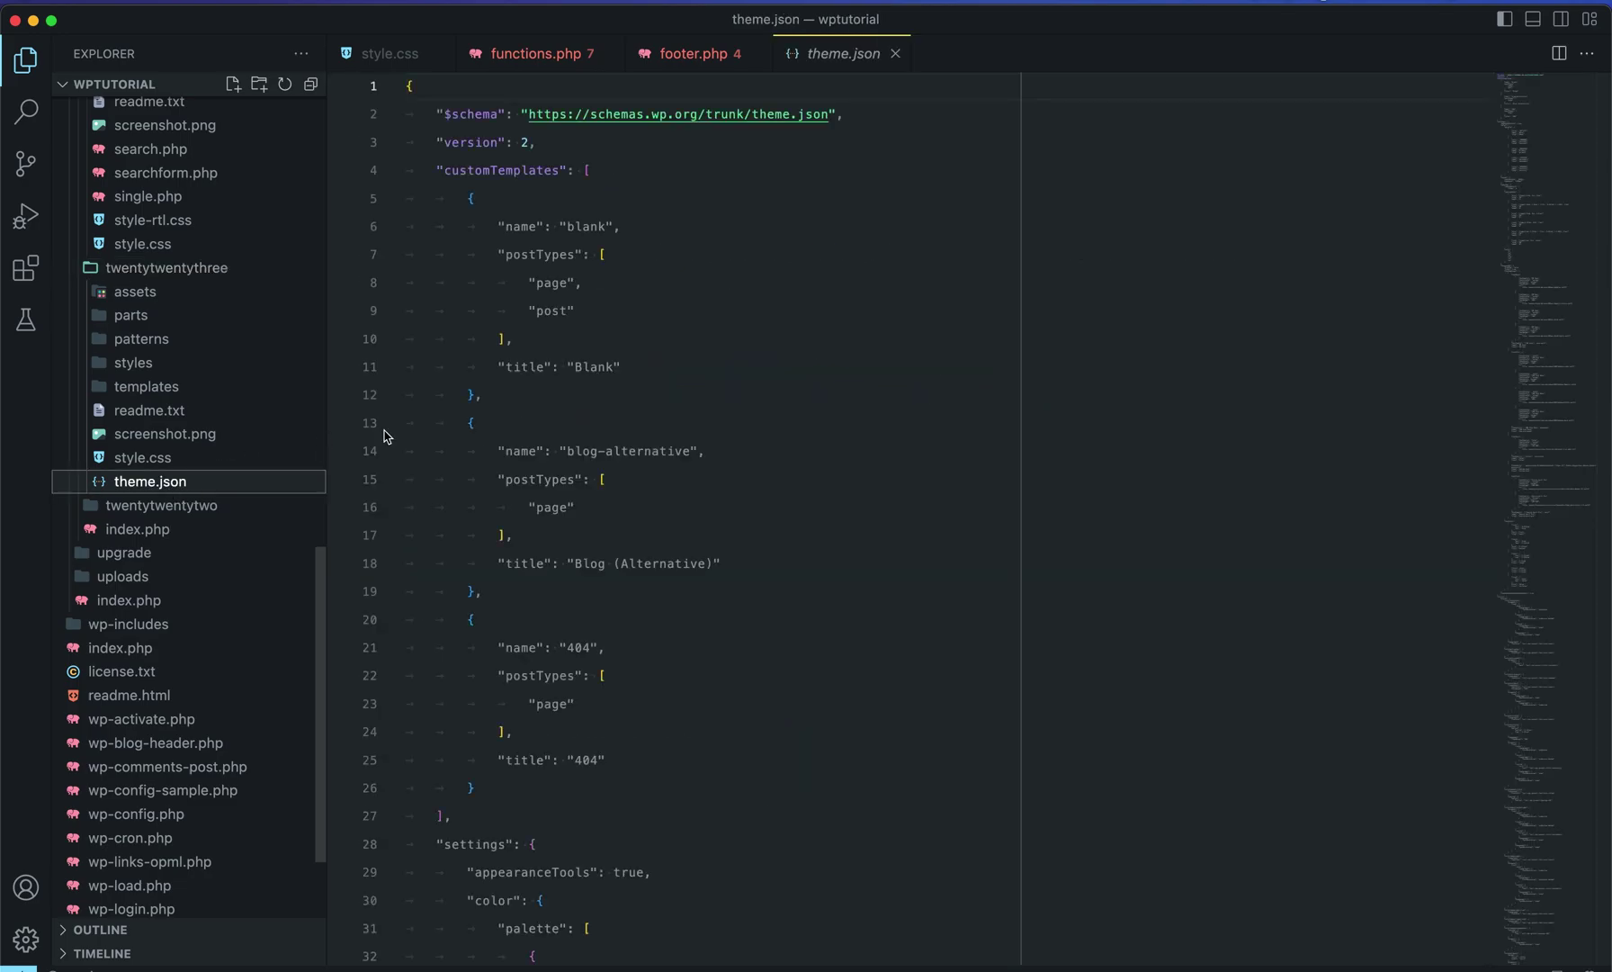
click(899, 54)
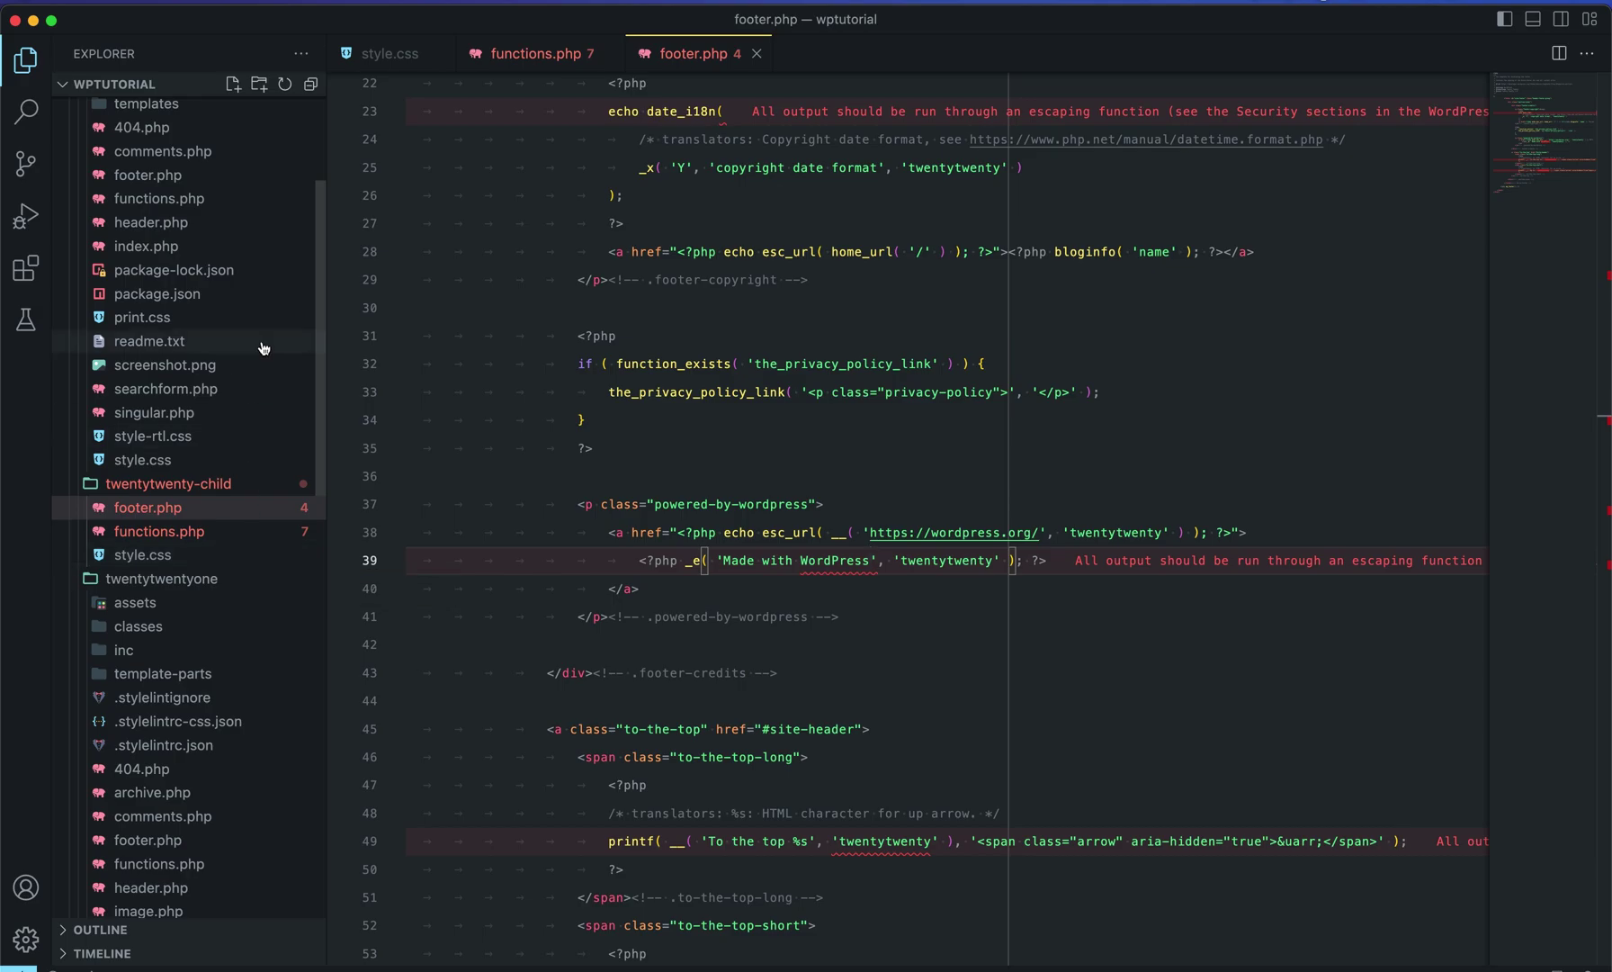
scroll(261, 404, up, 5)
click(206, 206)
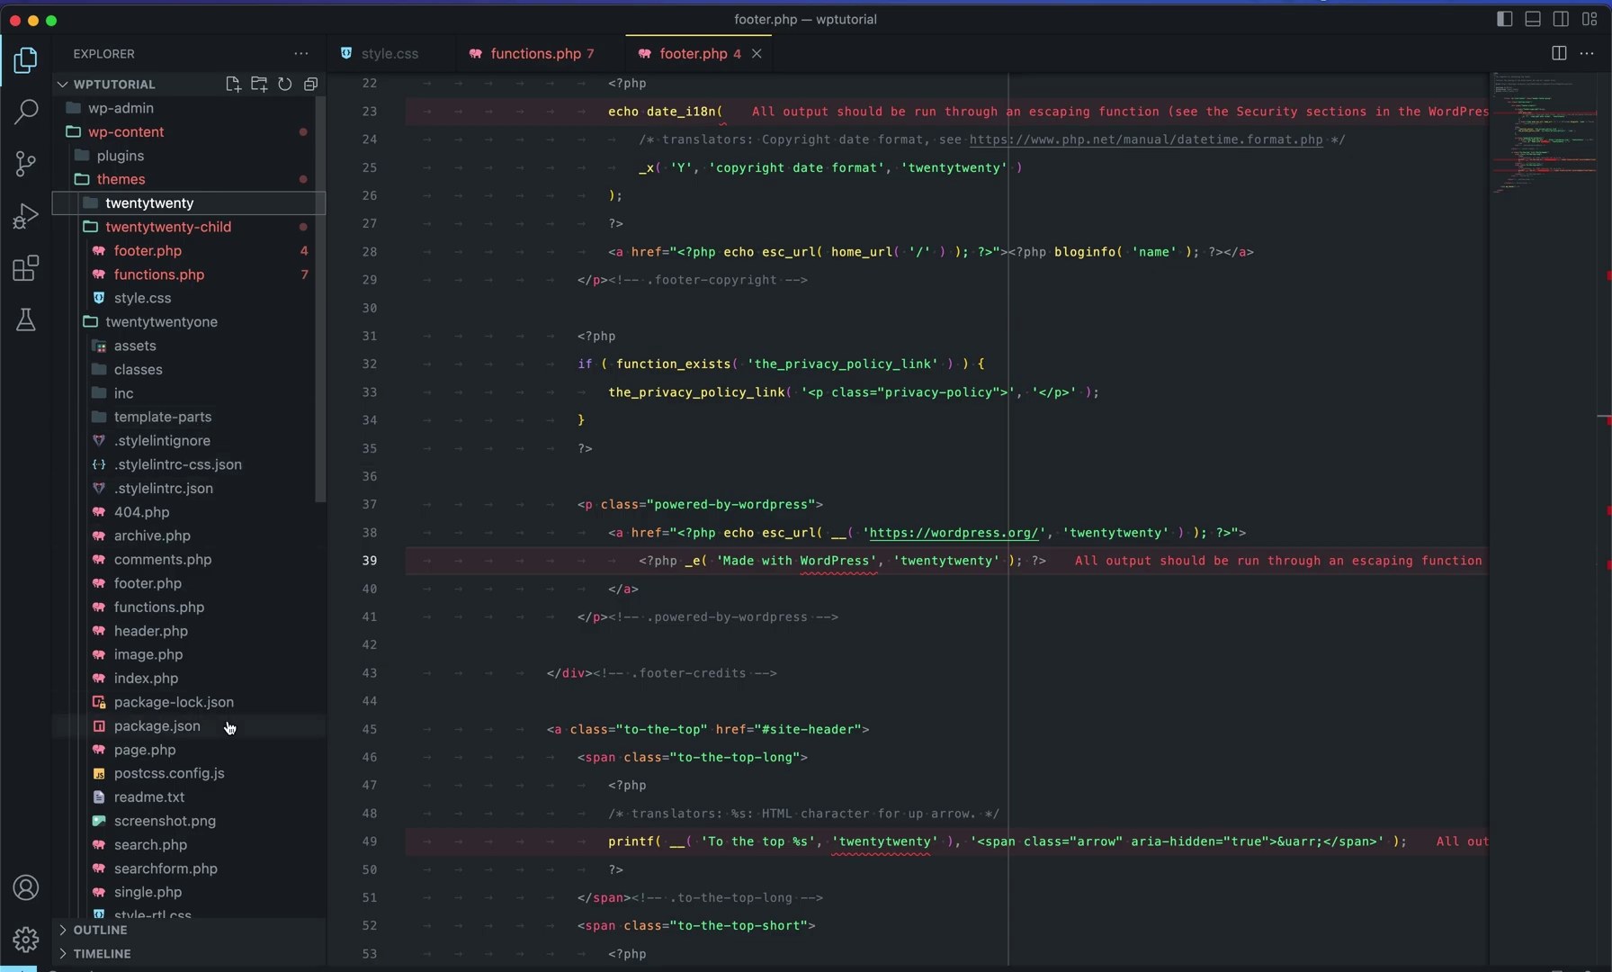
scroll(216, 698, down, 5)
scroll(214, 580, up, 5)
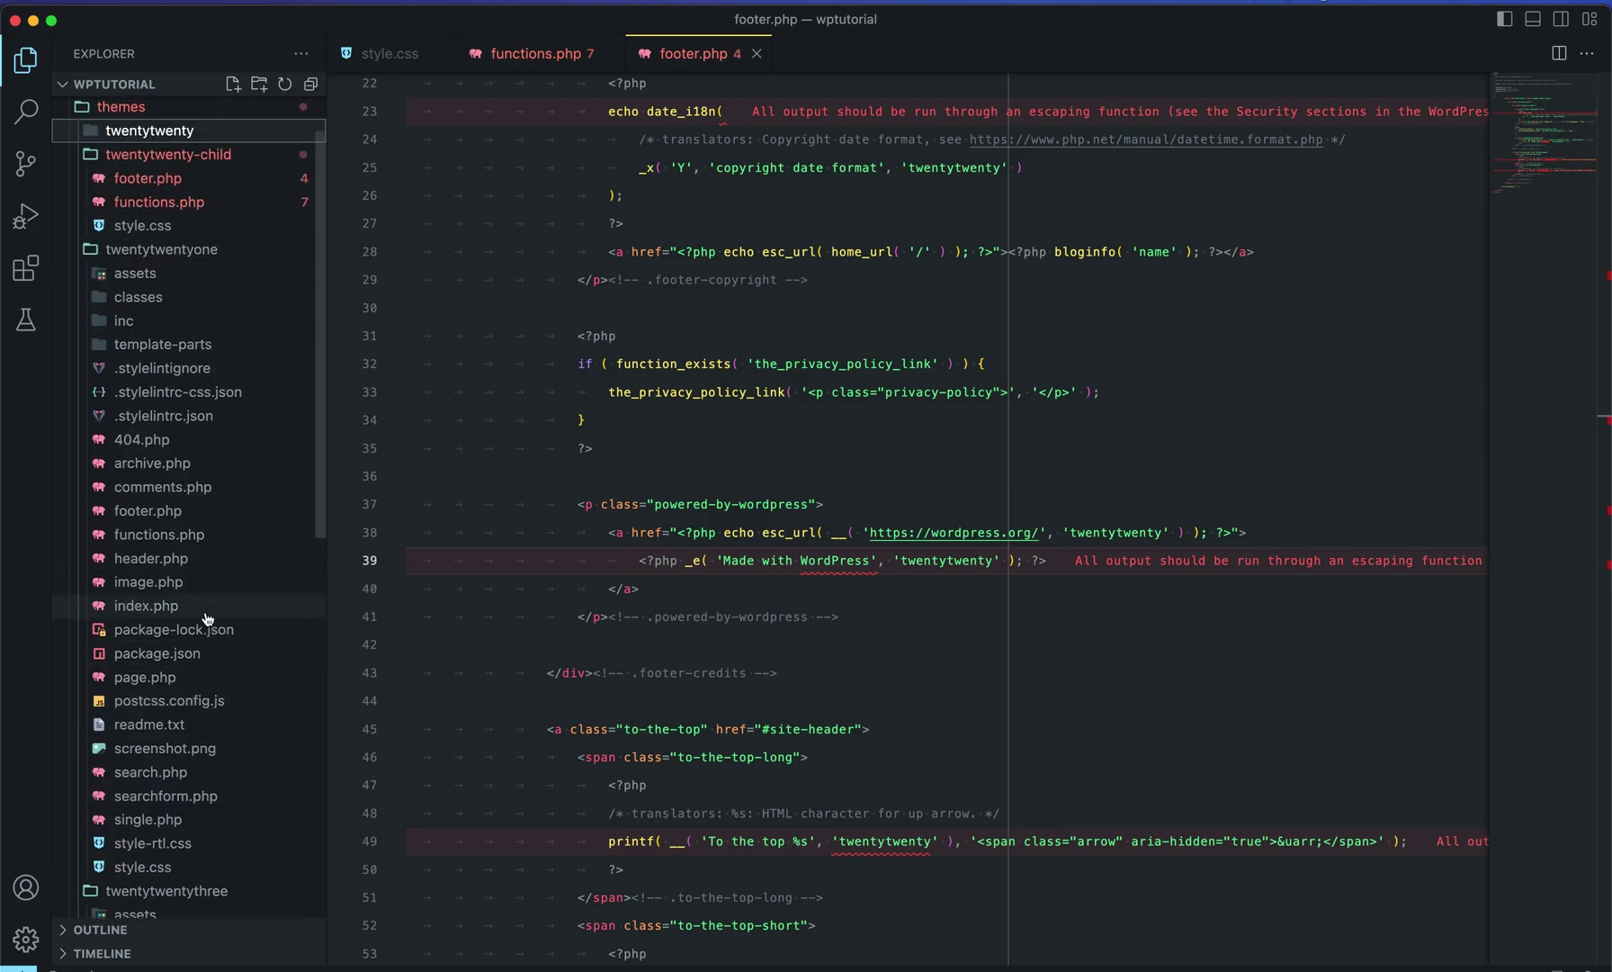
click(230, 176)
Reactivate the Twenty Twenty theme, then go to Plugins > Add New.
key(super+Tab)
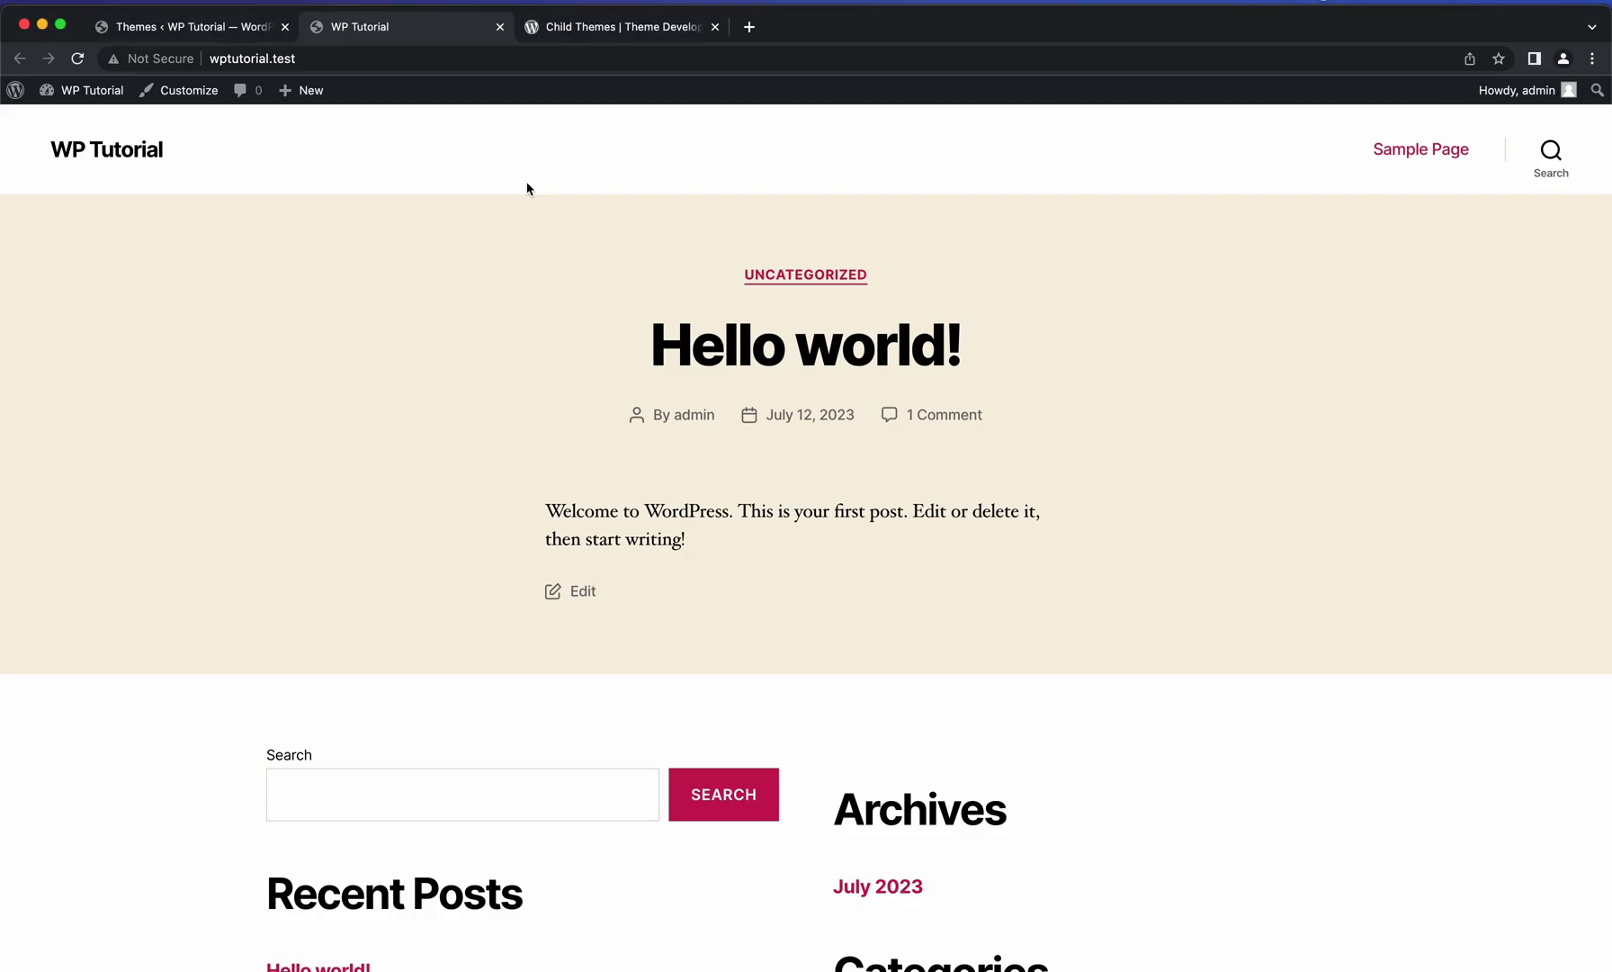
click(219, 27)
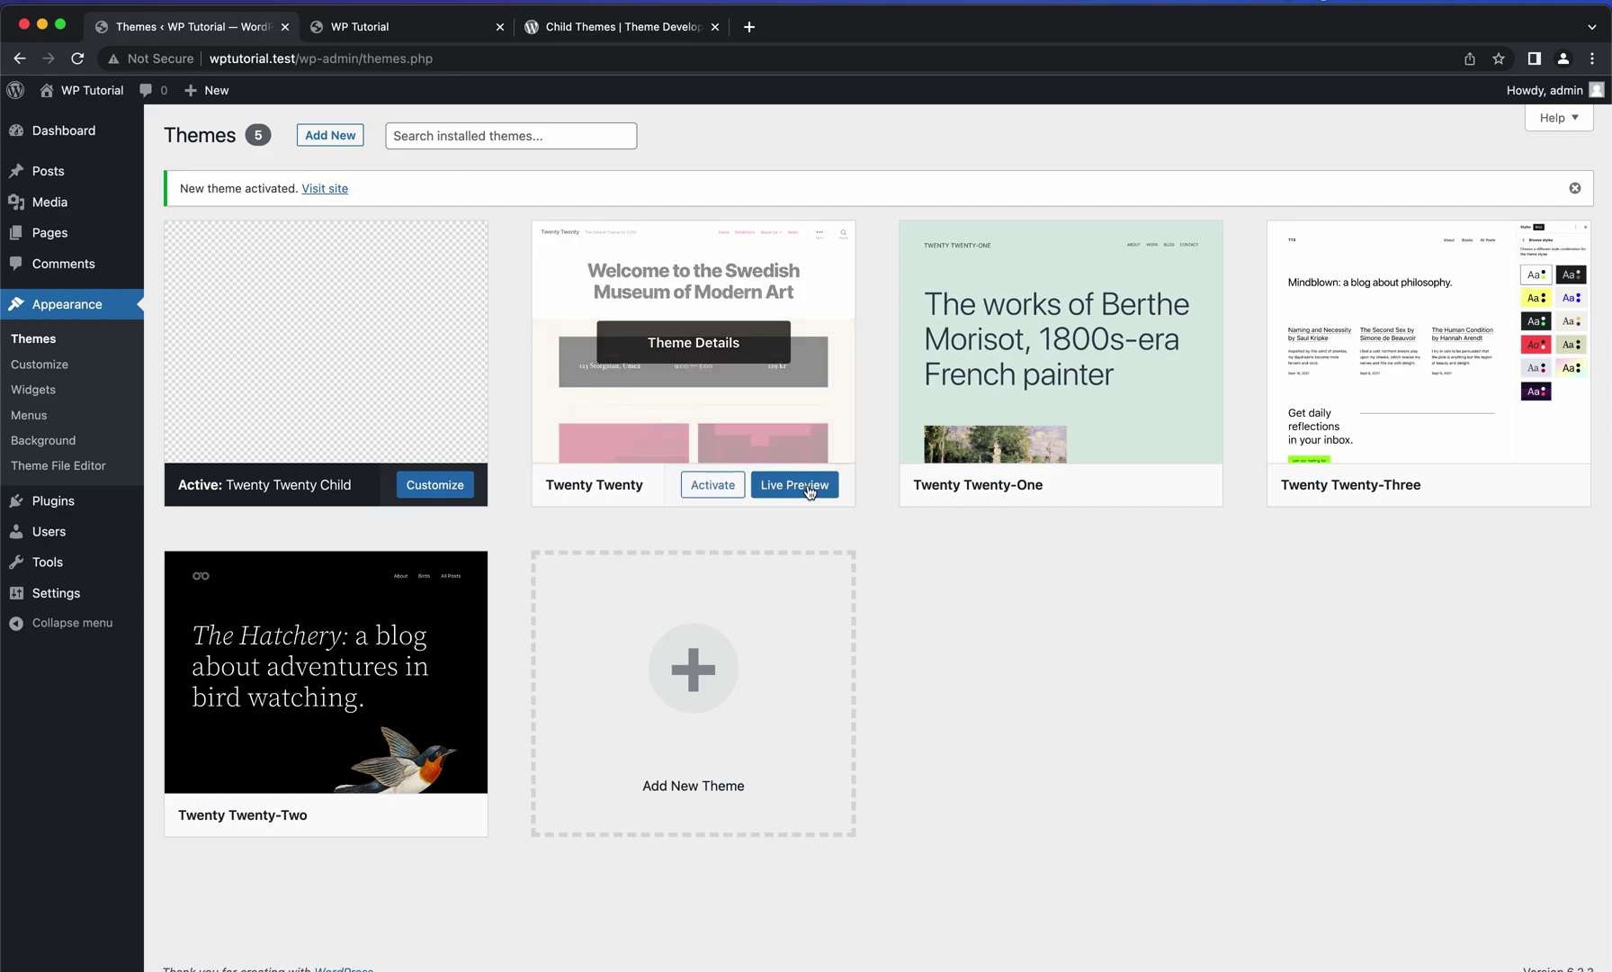
click(715, 484)
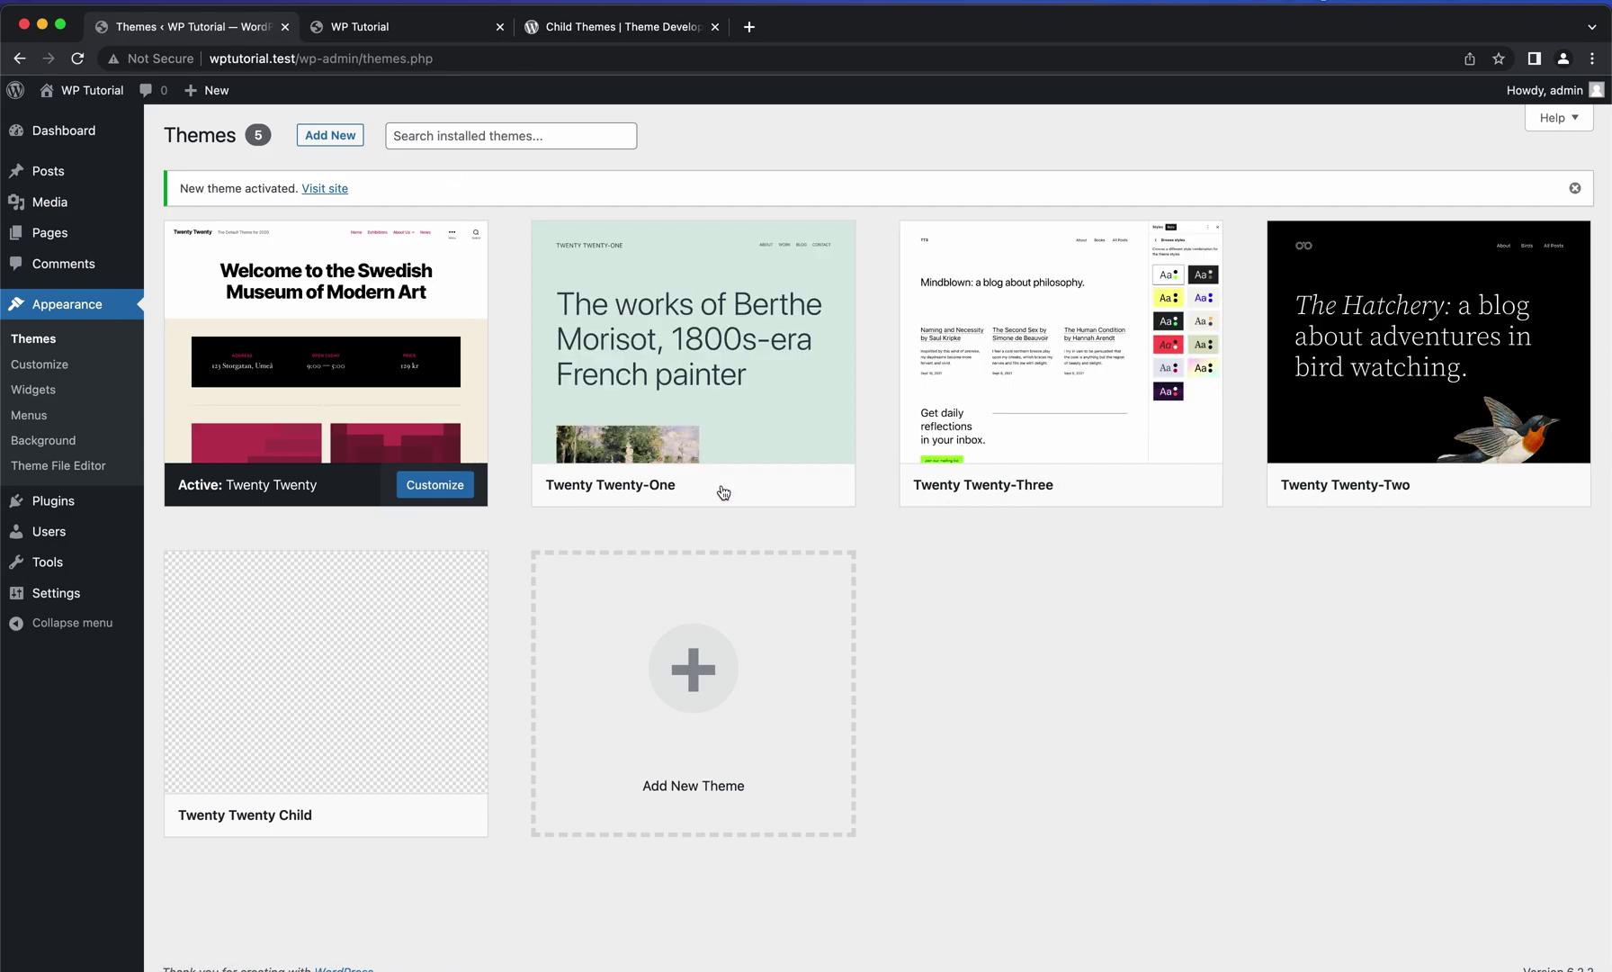
click(65, 501)
click(266, 133)
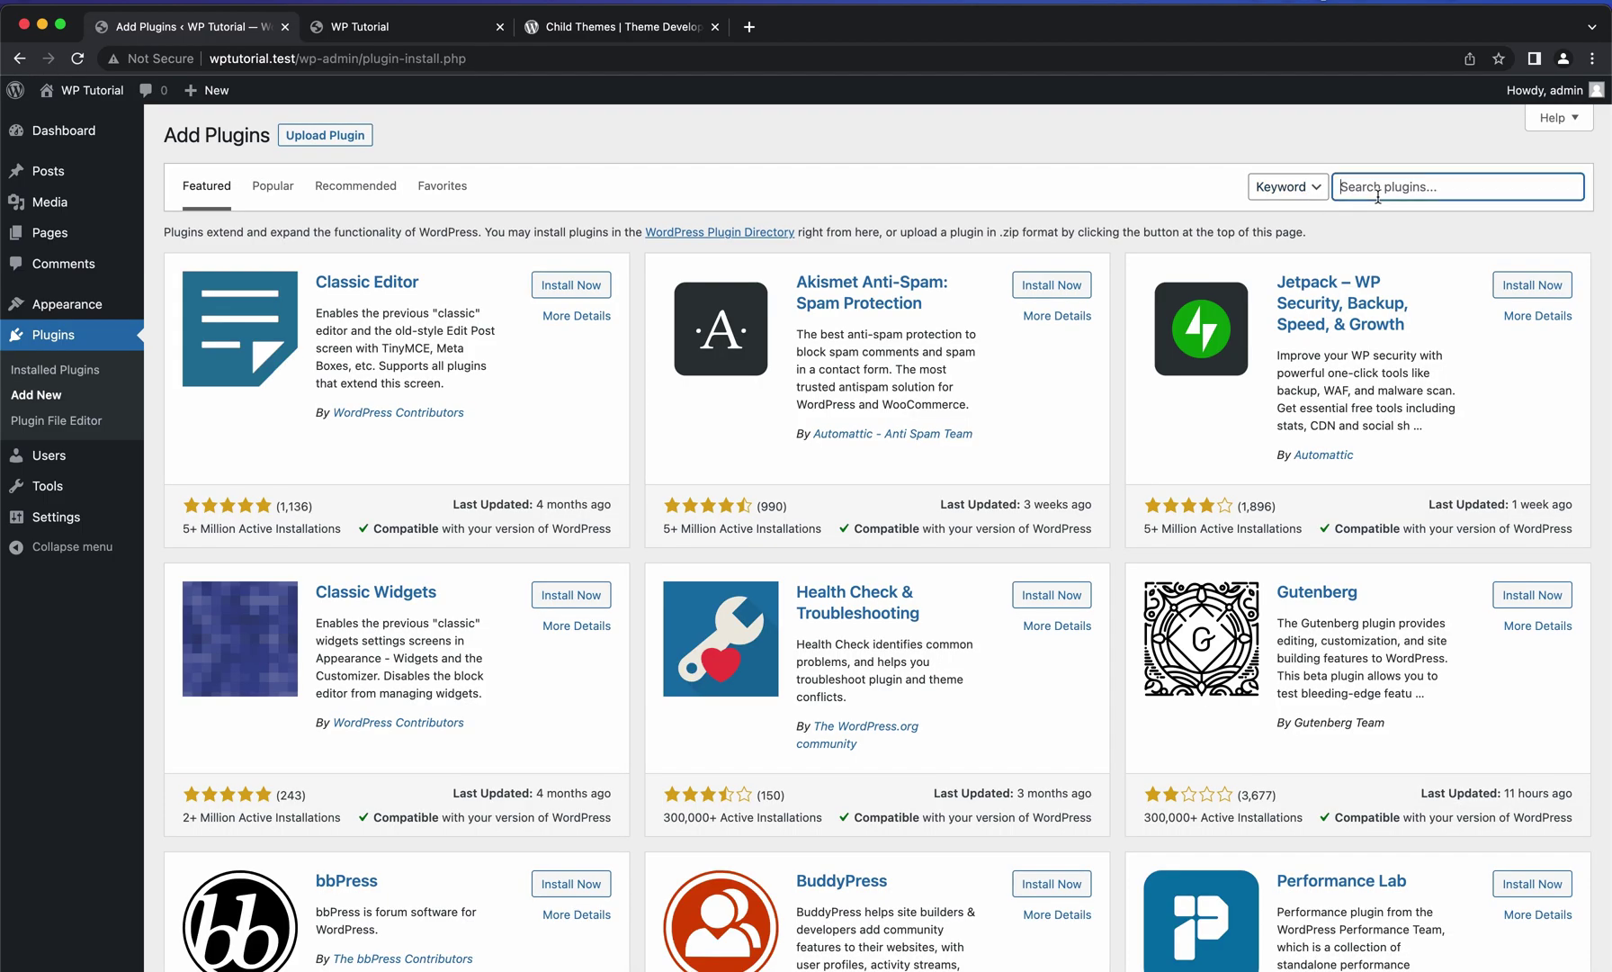
Search plugins for 'Chi', then install and activate Child Theme Configurator.
text(Child theme)
click(590, 297)
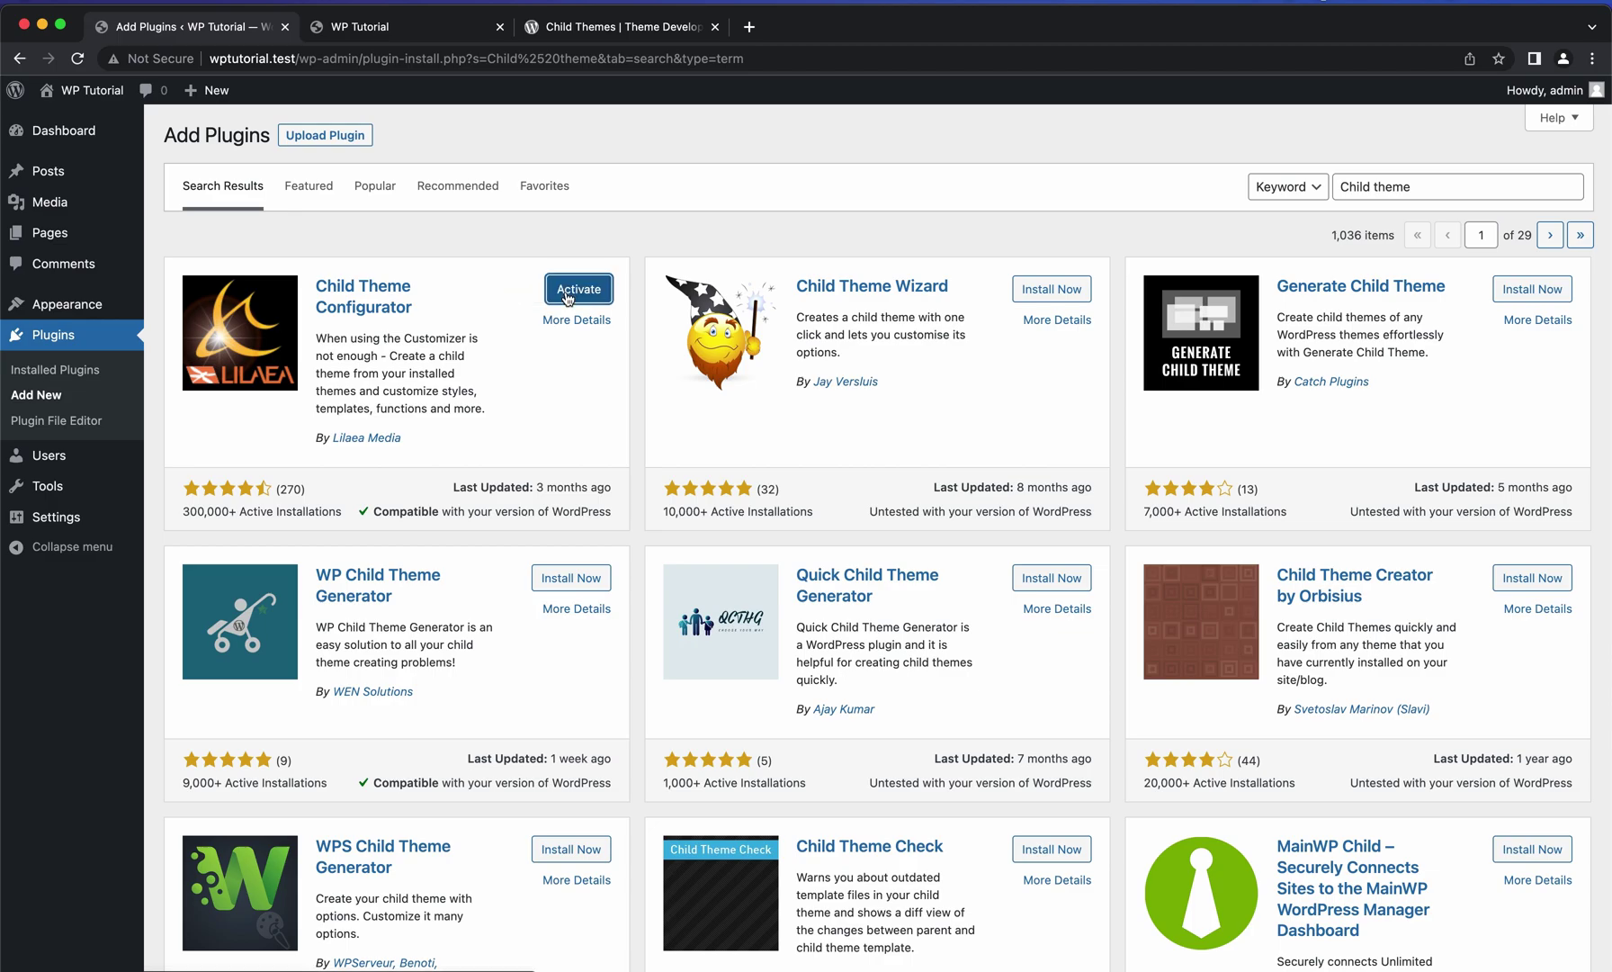
click(568, 298)
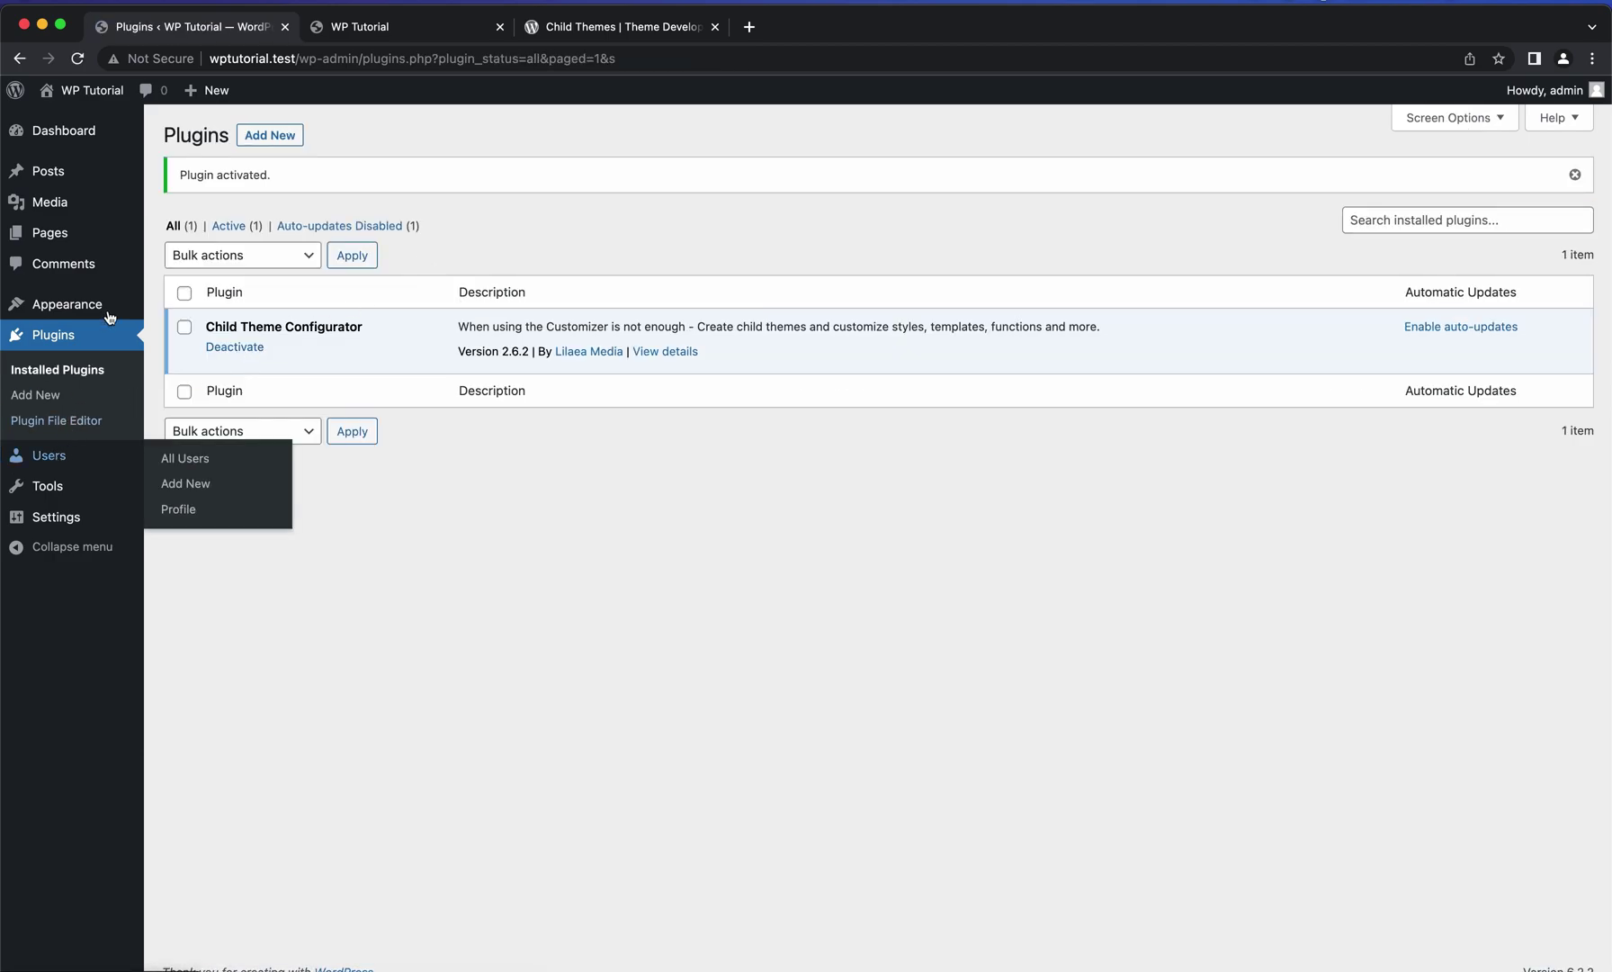
mouse_move(108, 313)
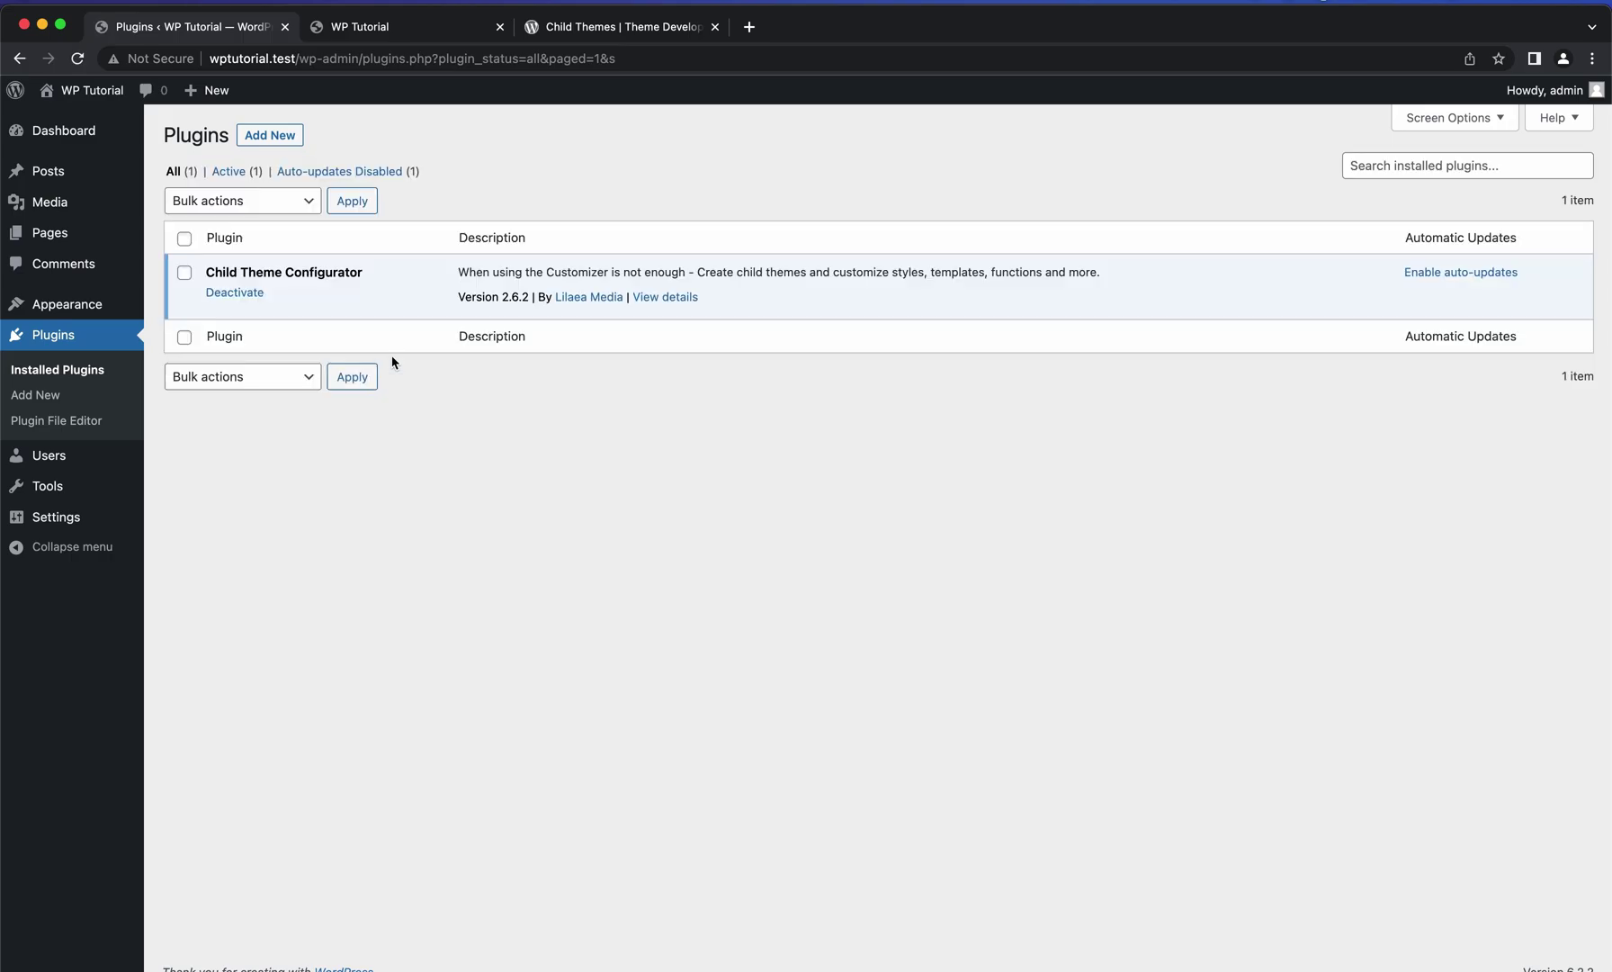
Open Child Theme Configurator and choose to create a new child theme.
mouse_move(50, 486)
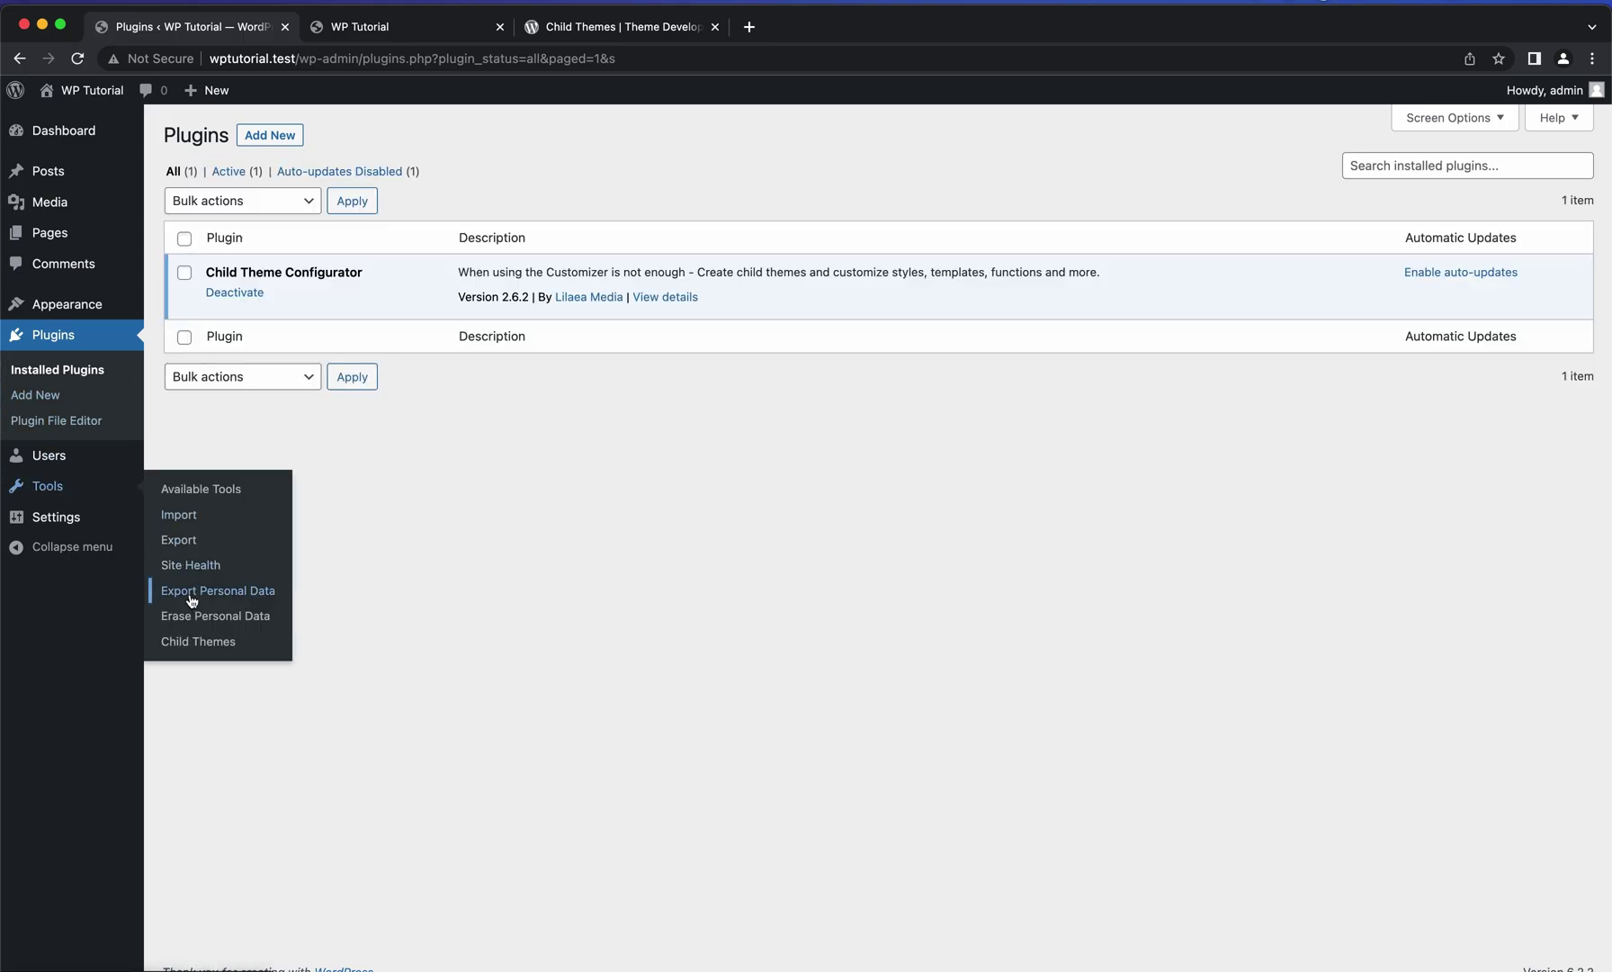
click(200, 641)
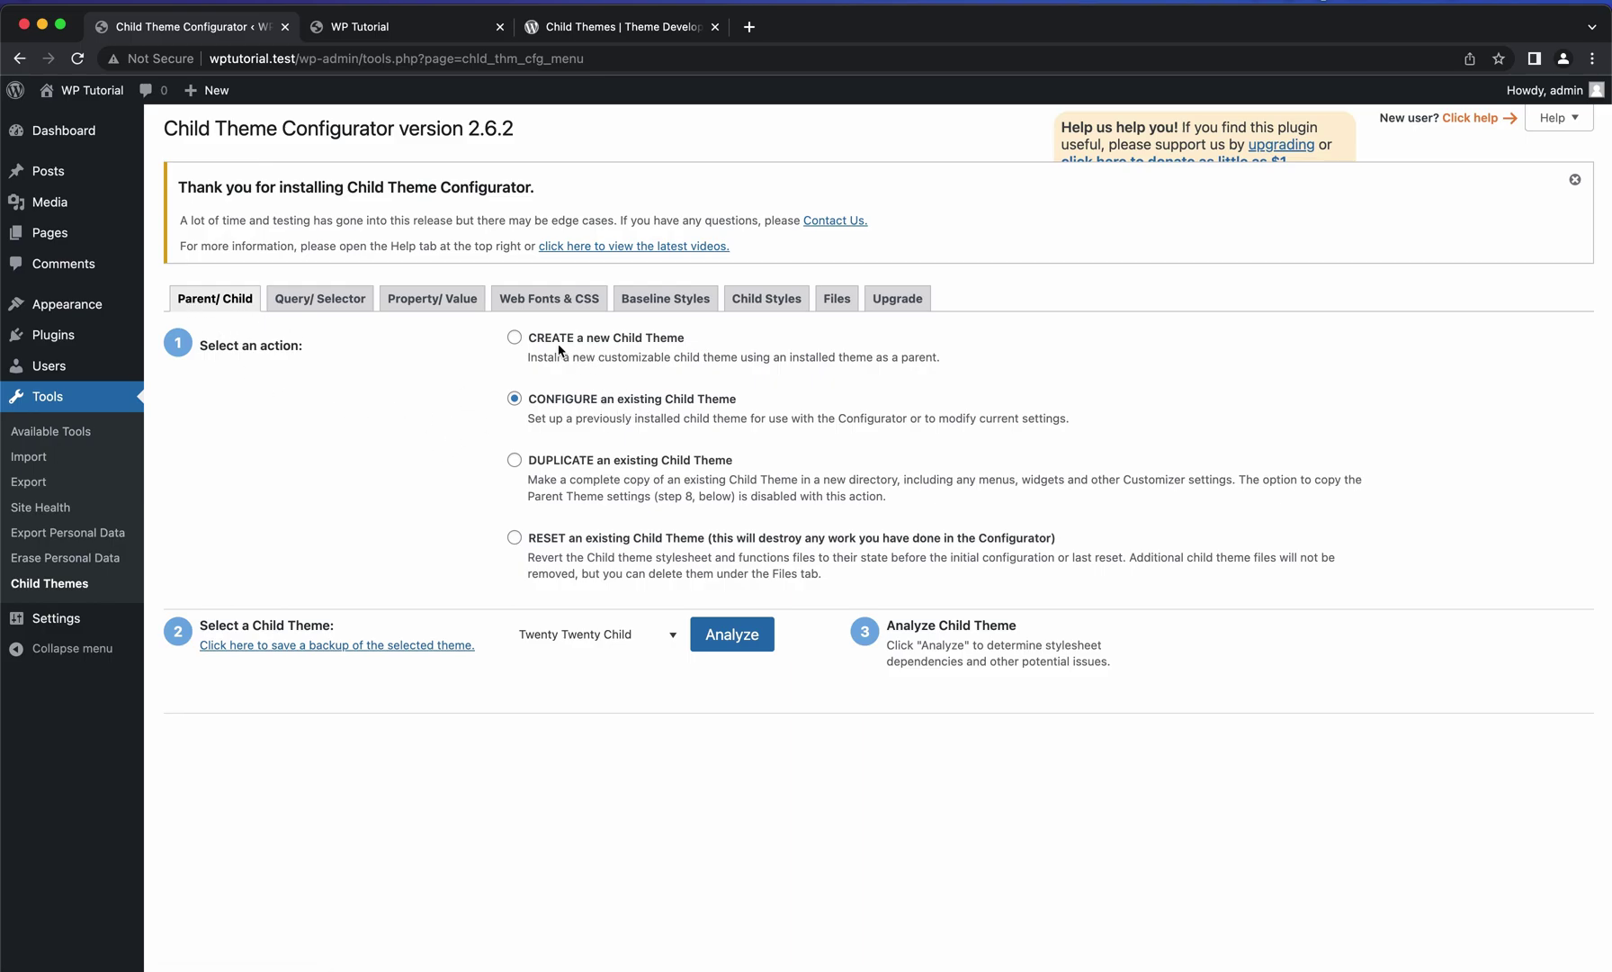
click(587, 342)
click(594, 405)
click(663, 339)
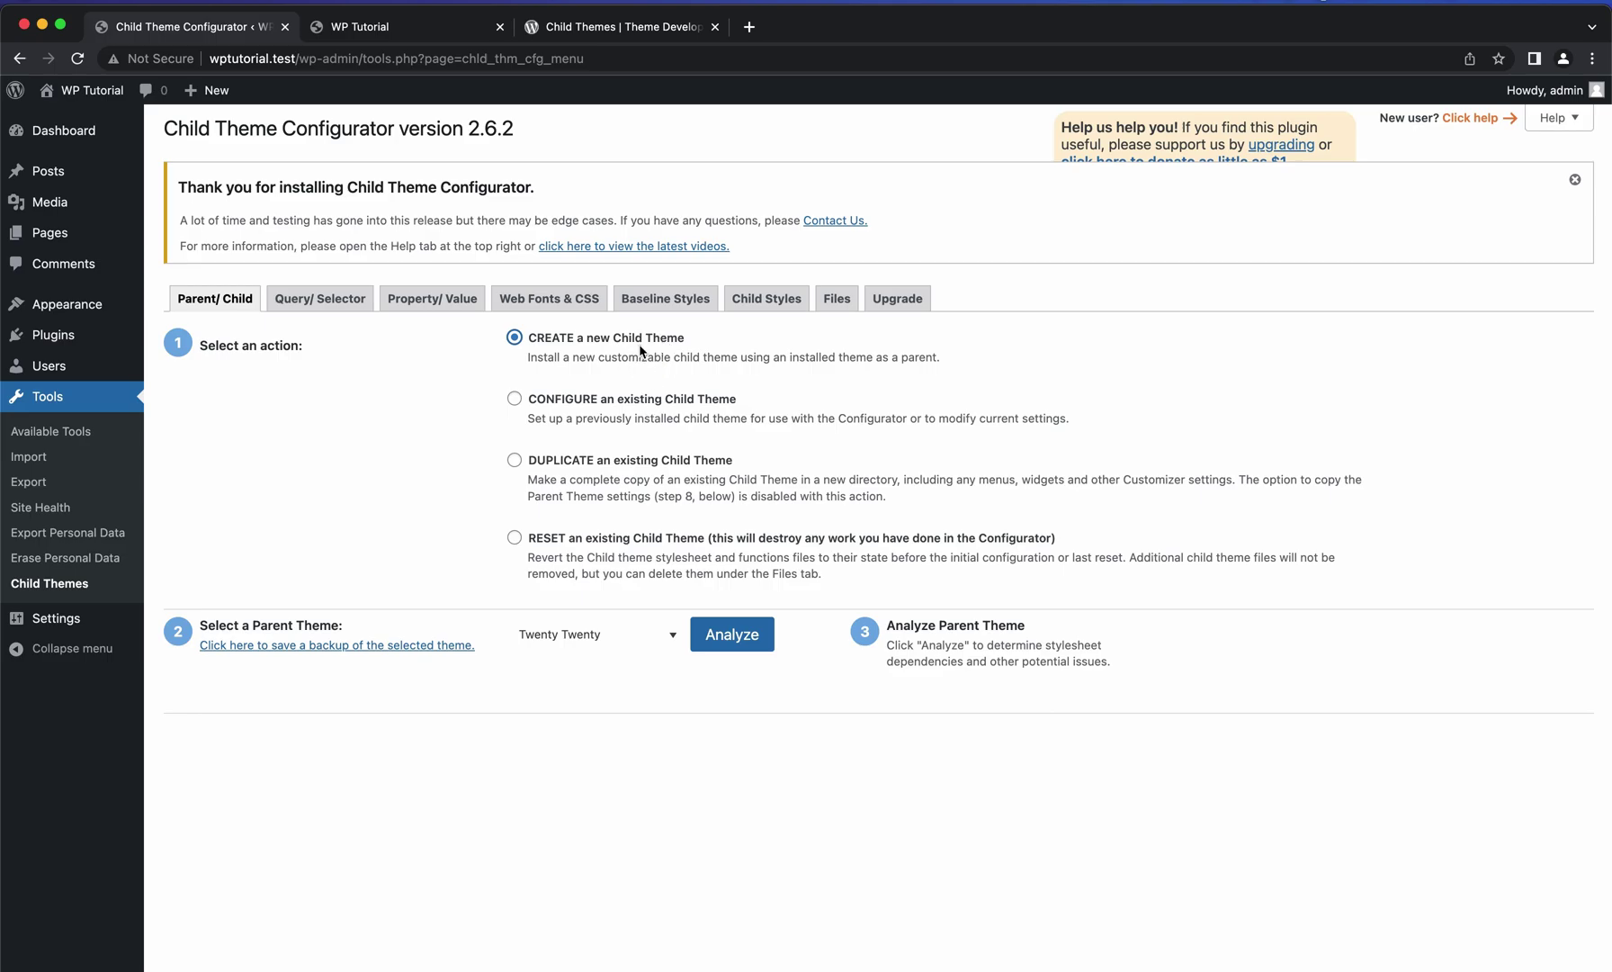
Select Twenty Twenty-Two as the parent theme and analyze it.
click(662, 621)
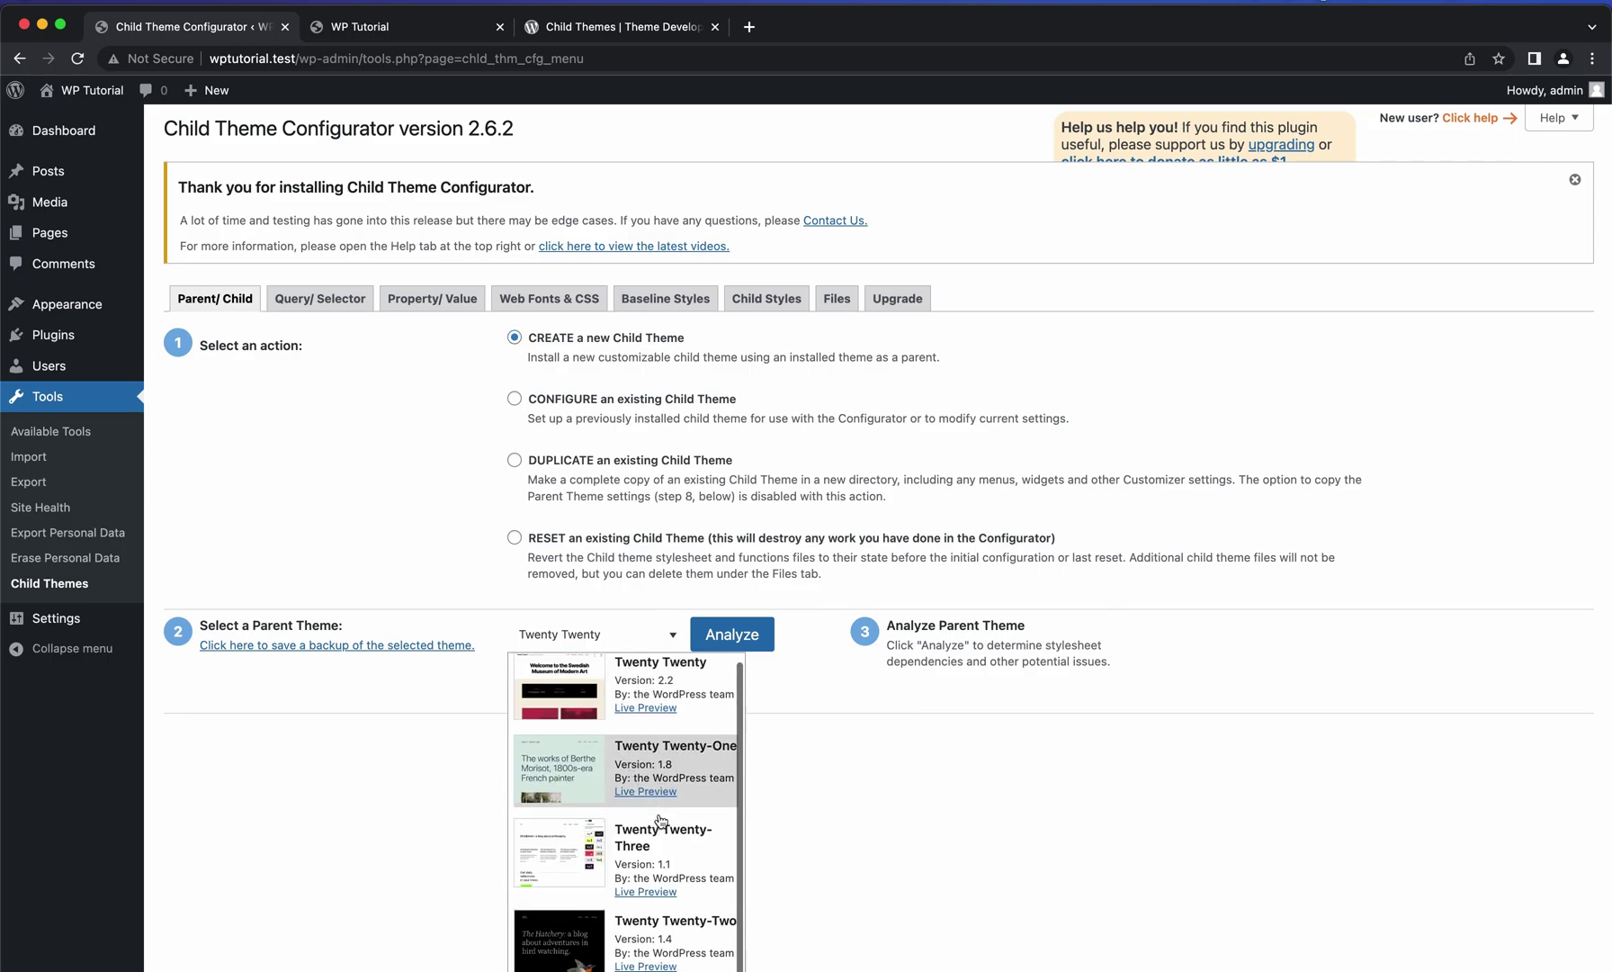
scroll(661, 820, down, 1)
scroll(662, 810, down, 2)
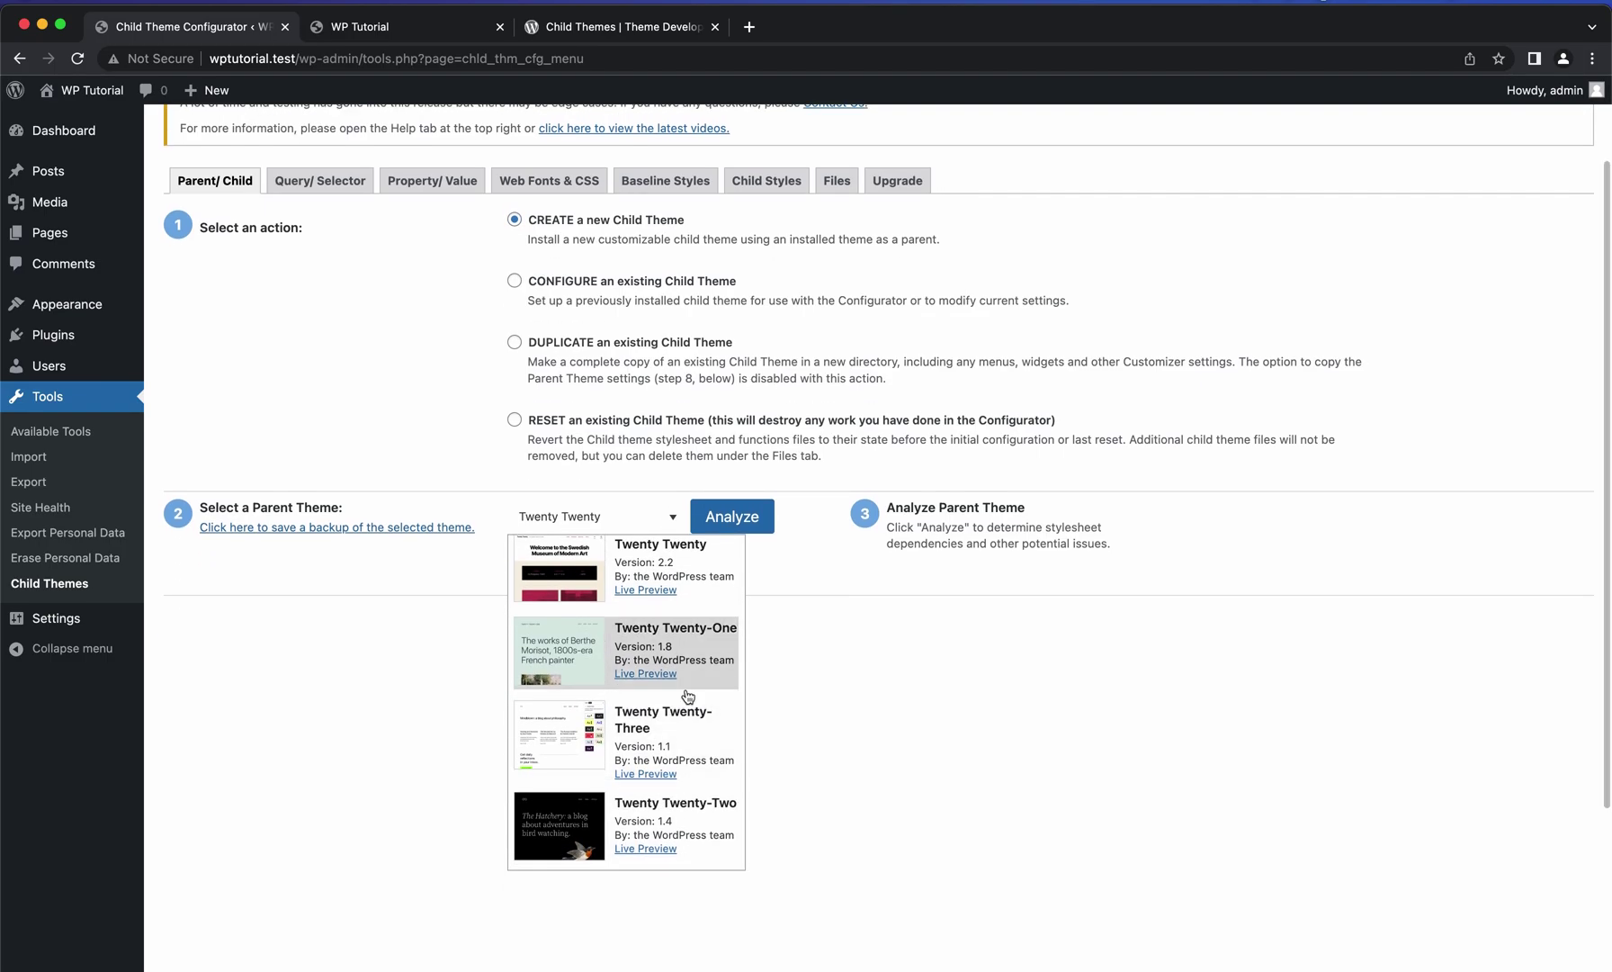
scroll(681, 765, down, 1)
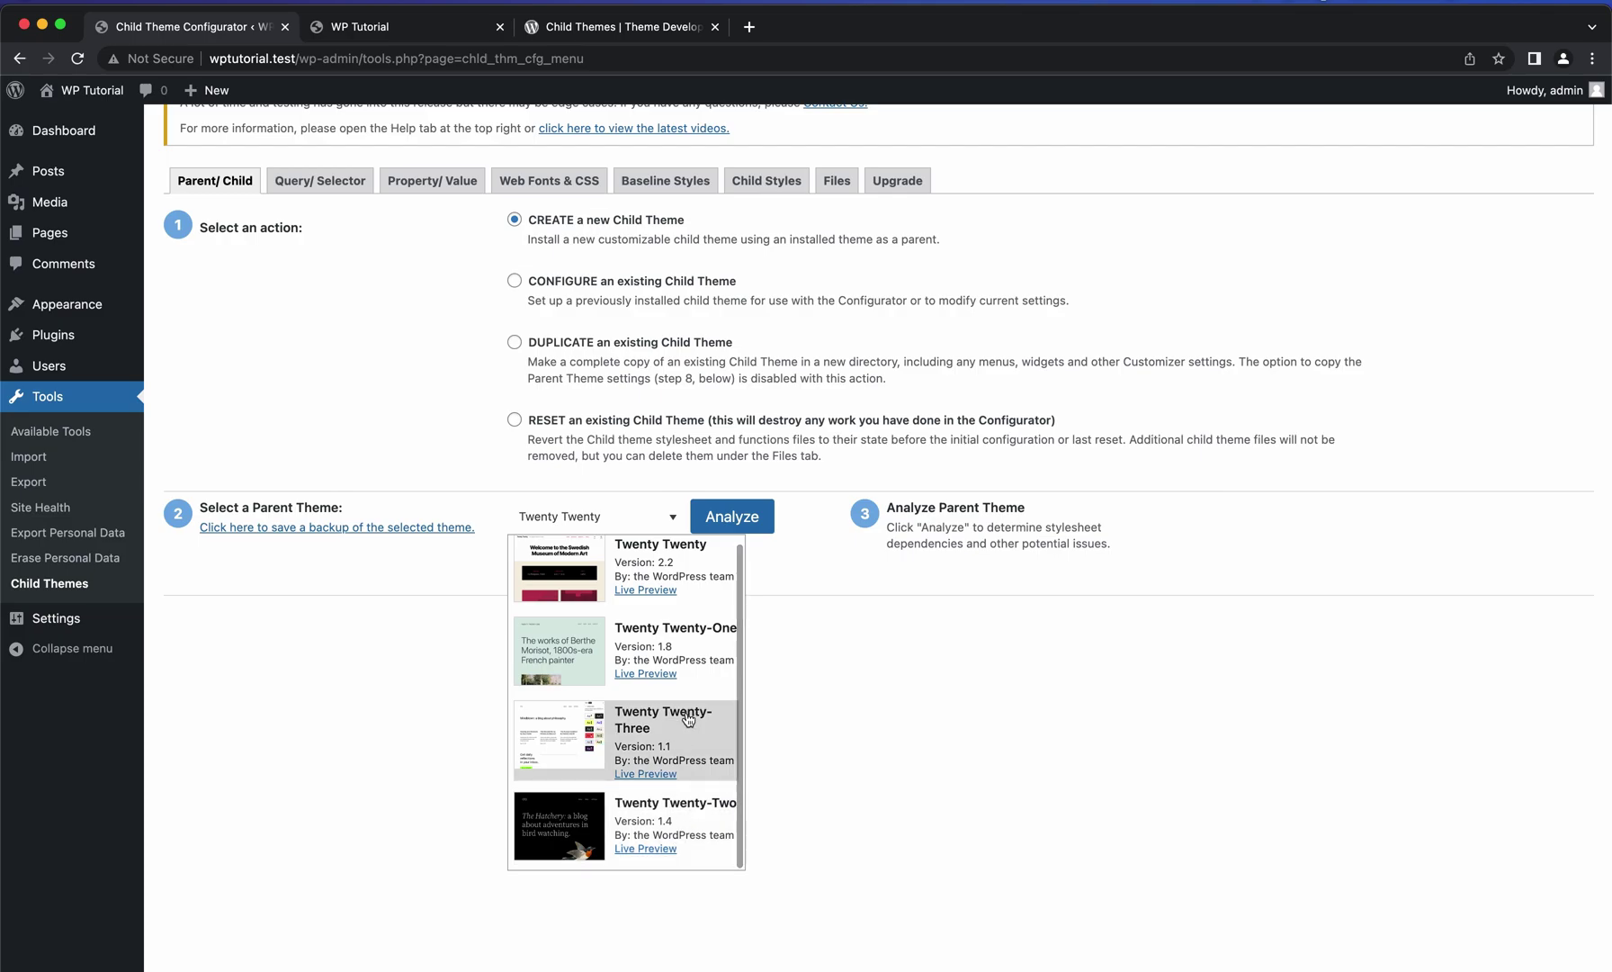
click(664, 831)
click(724, 527)
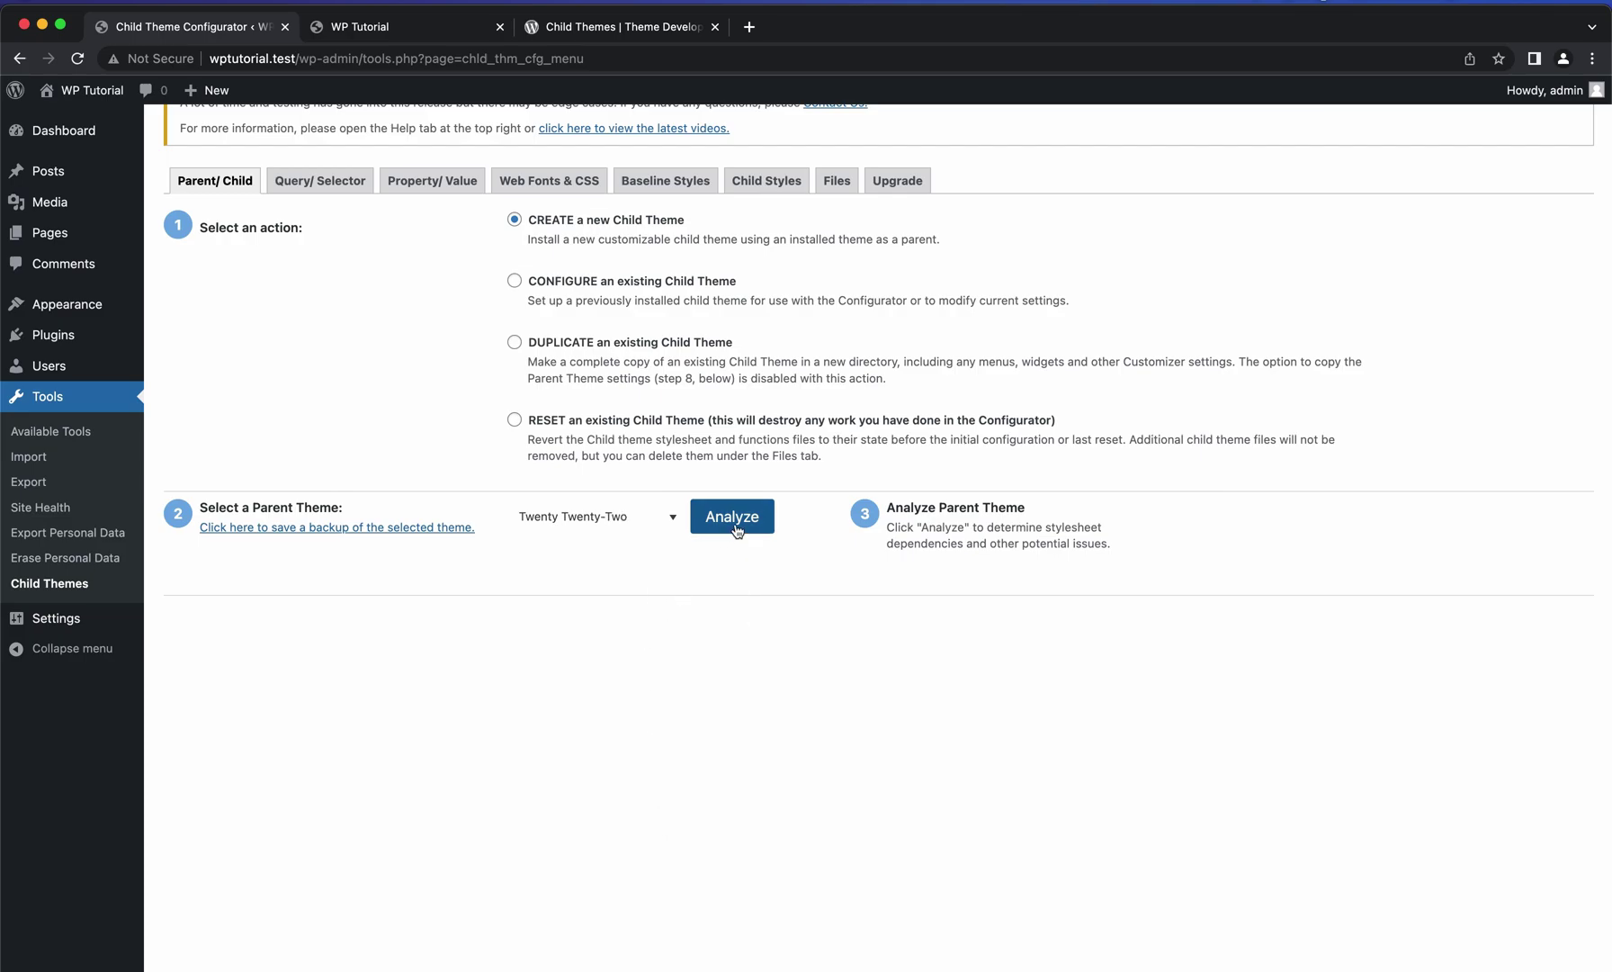
Keep the twentytwentytwo-child directory and default stylesheet options, then generate the child theme.
scroll(728, 637, down, 1)
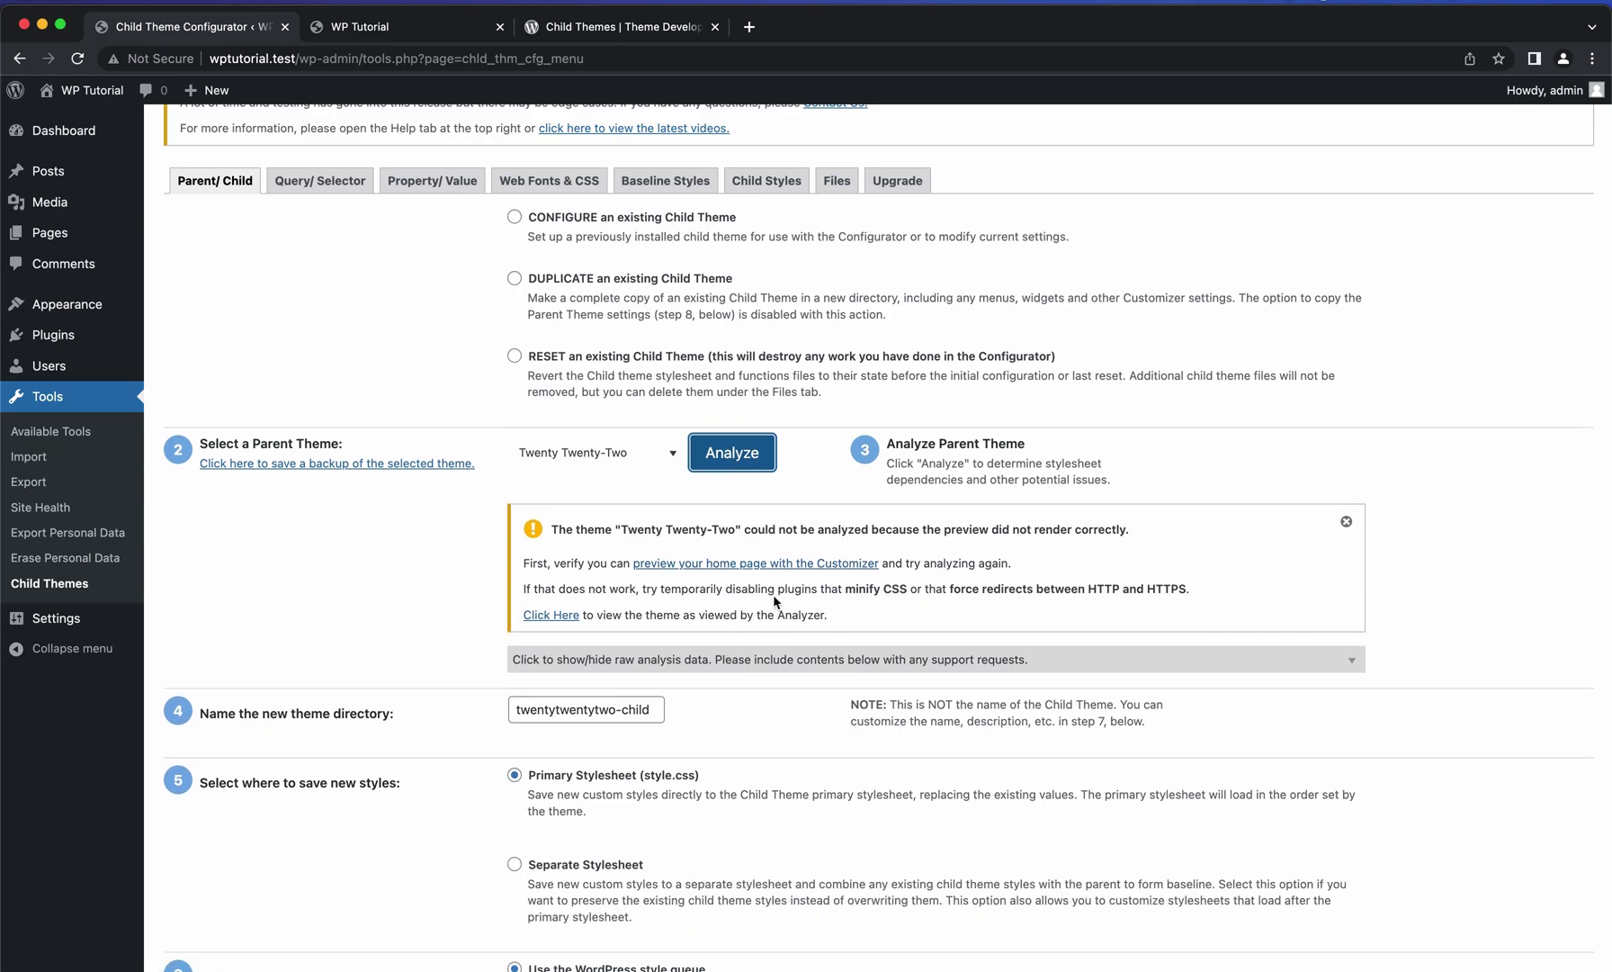
scroll(985, 556, down, 1)
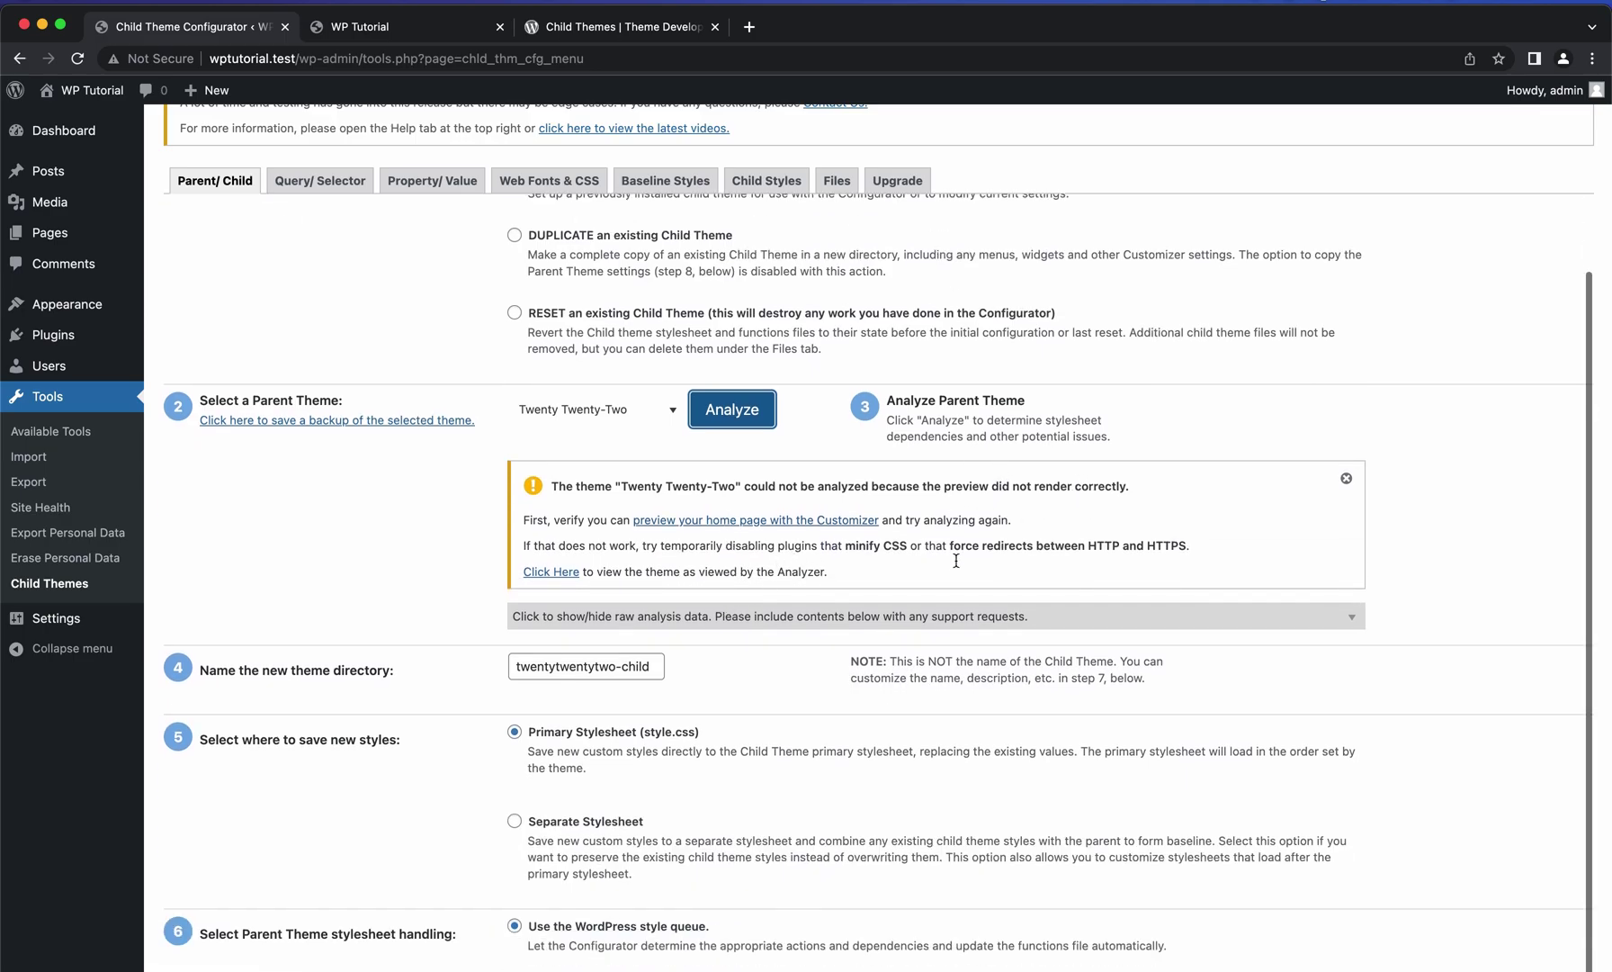
scroll(823, 614, down, 2)
scroll(823, 615, down, 2)
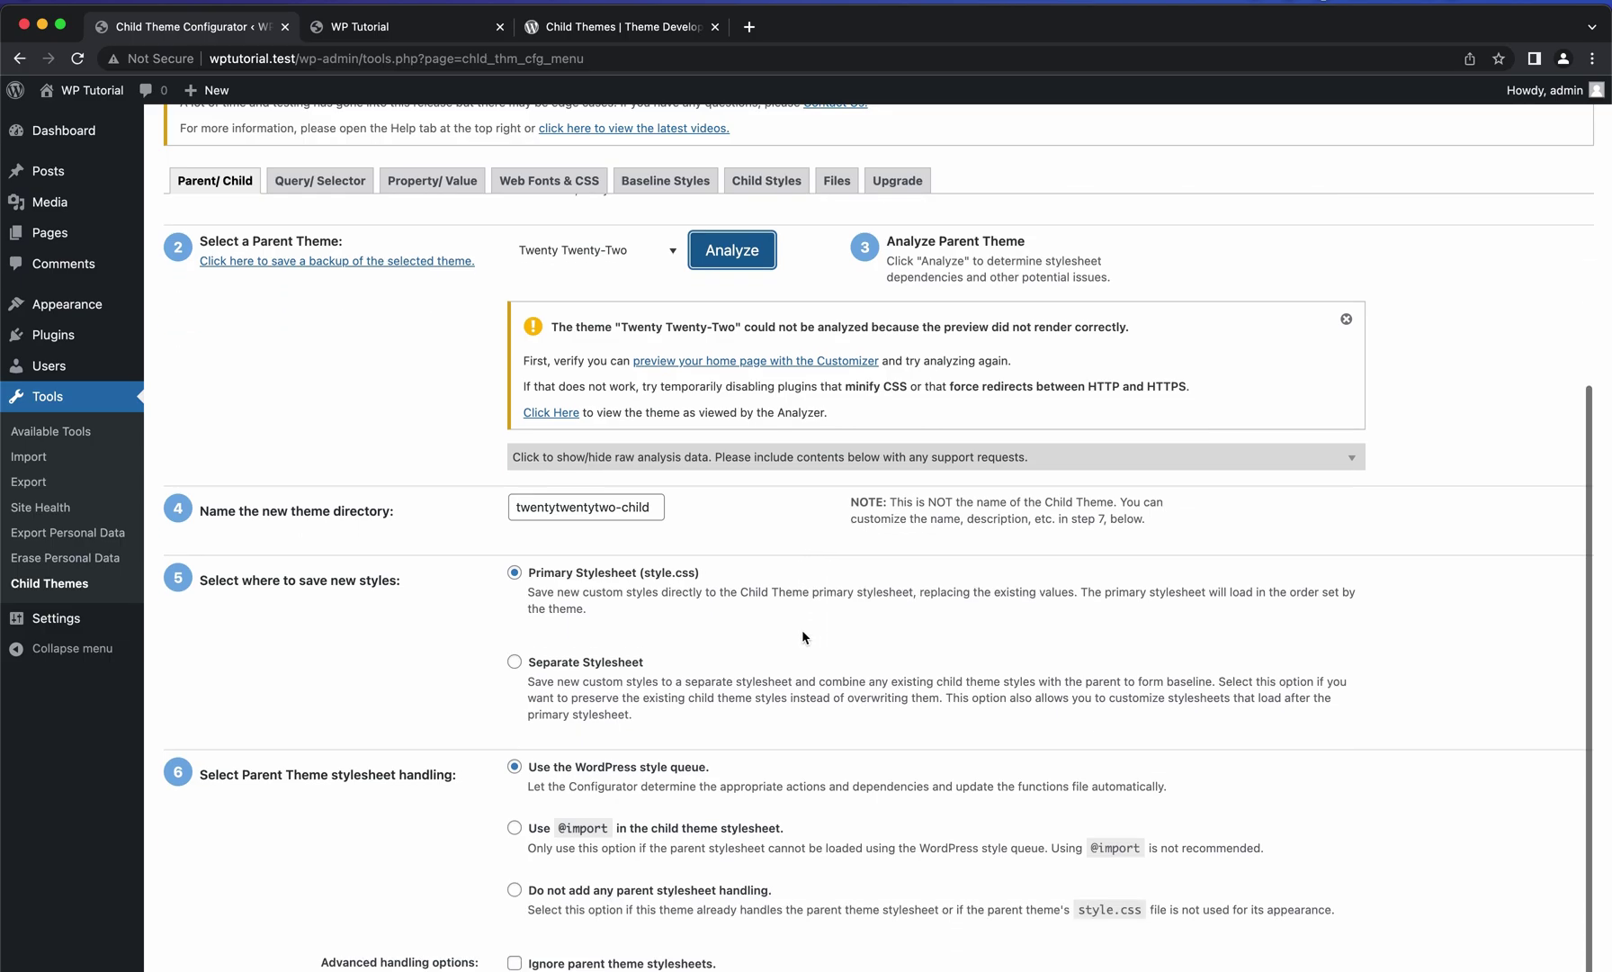
double_click(638, 487)
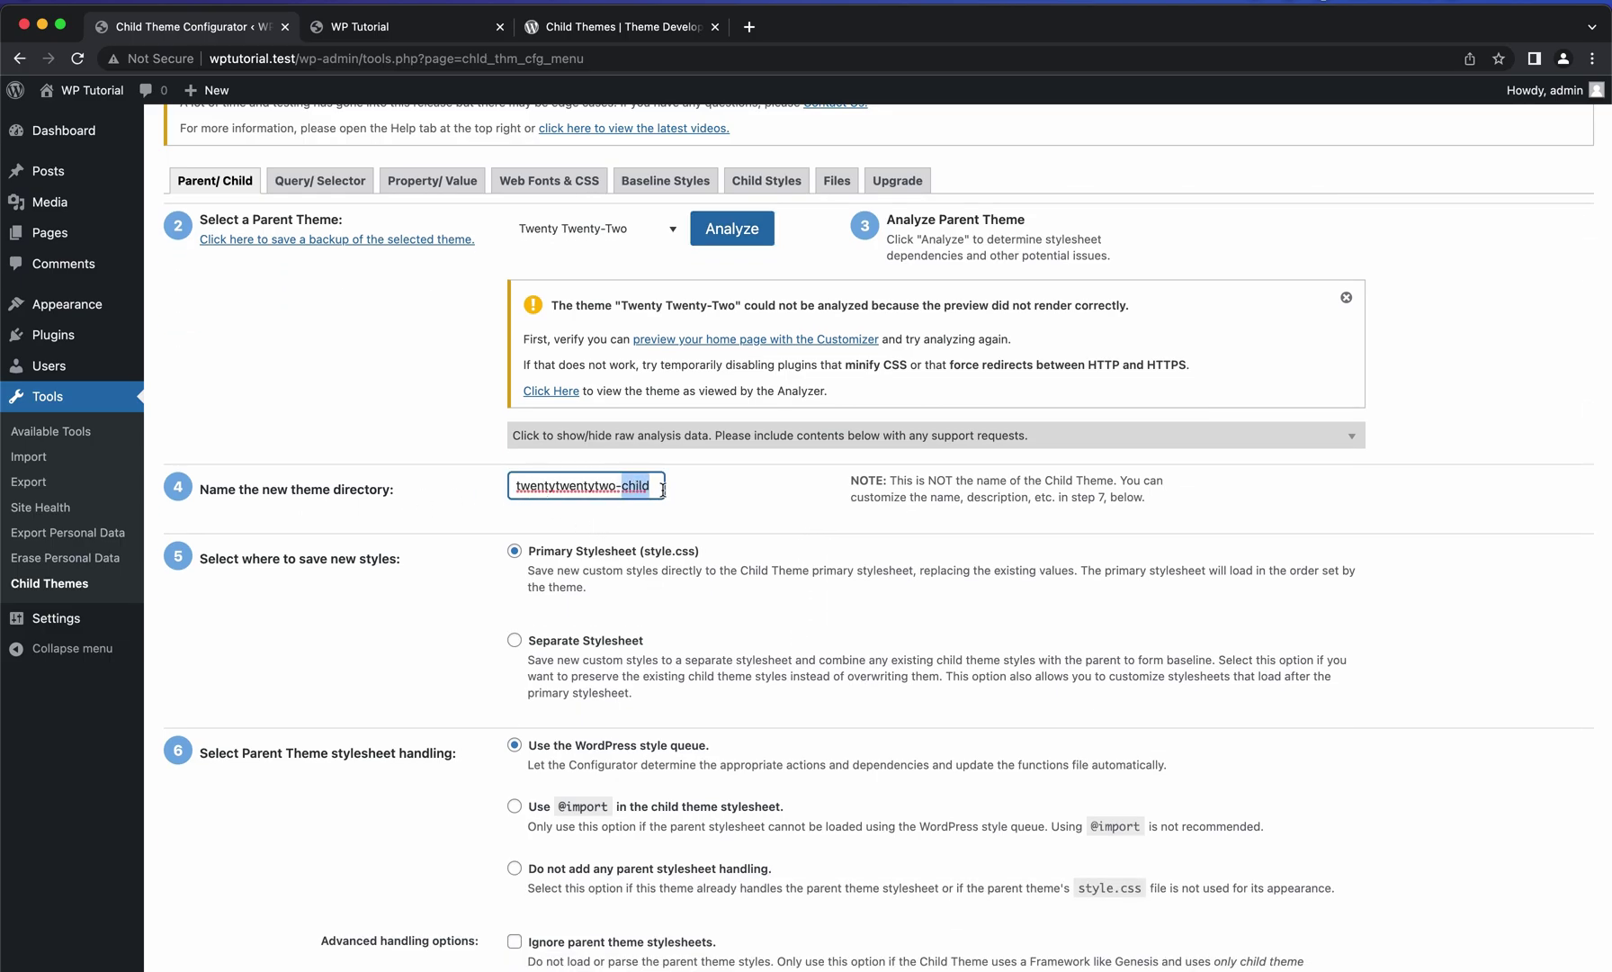
scroll(648, 522, down, 2)
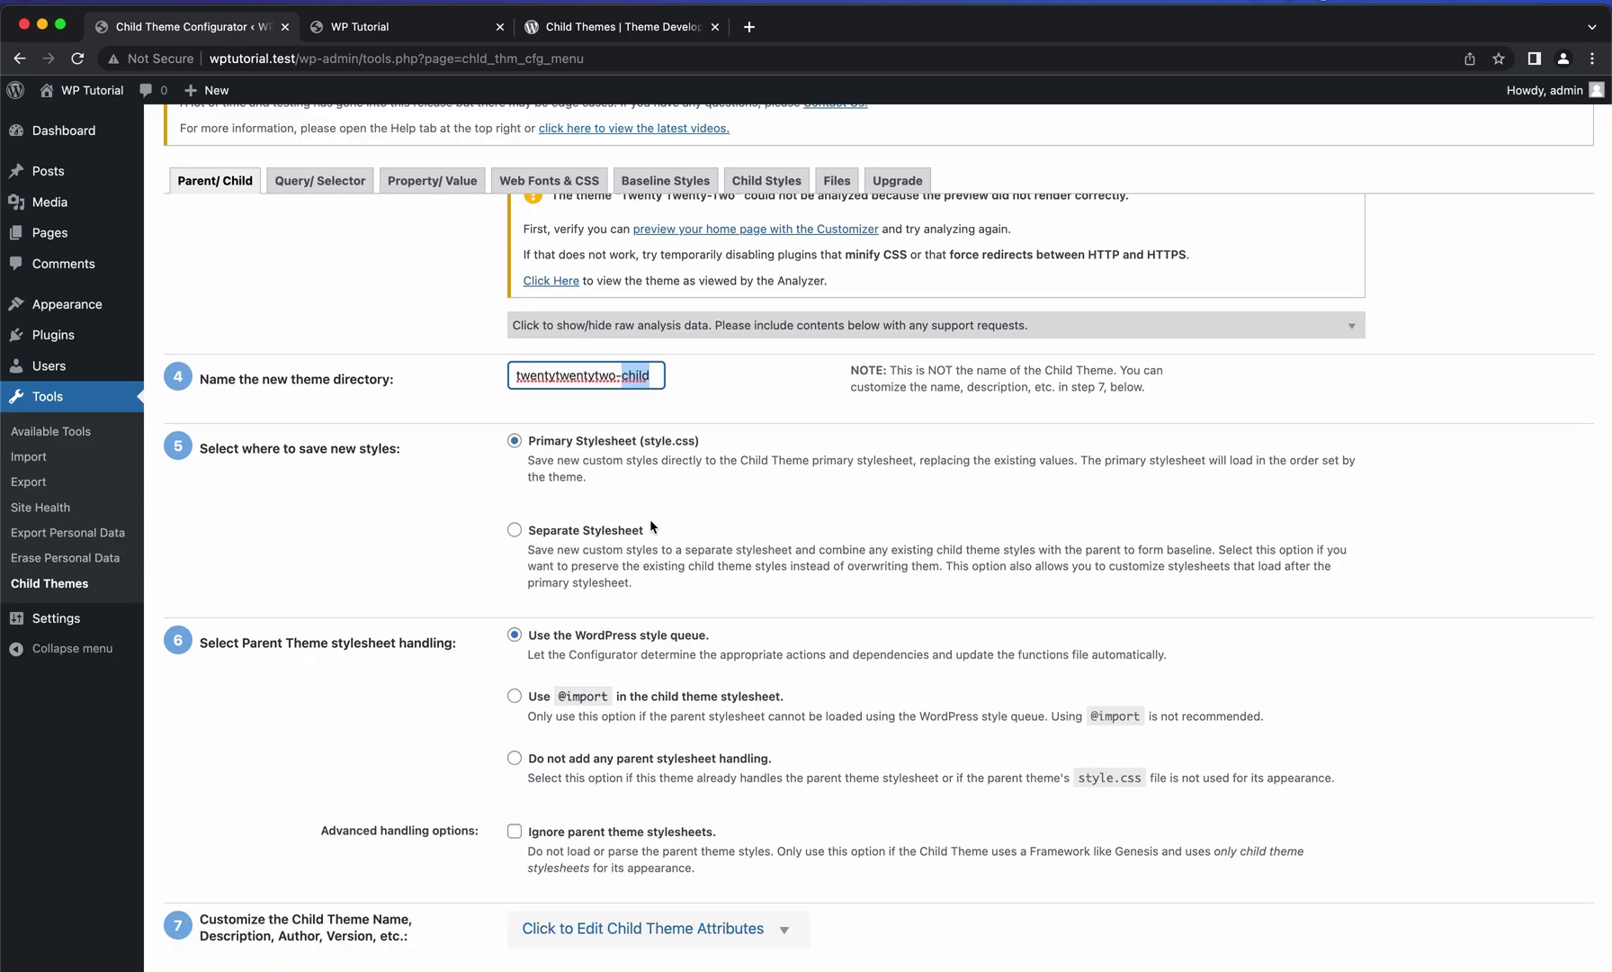
scroll(649, 522, down, 1)
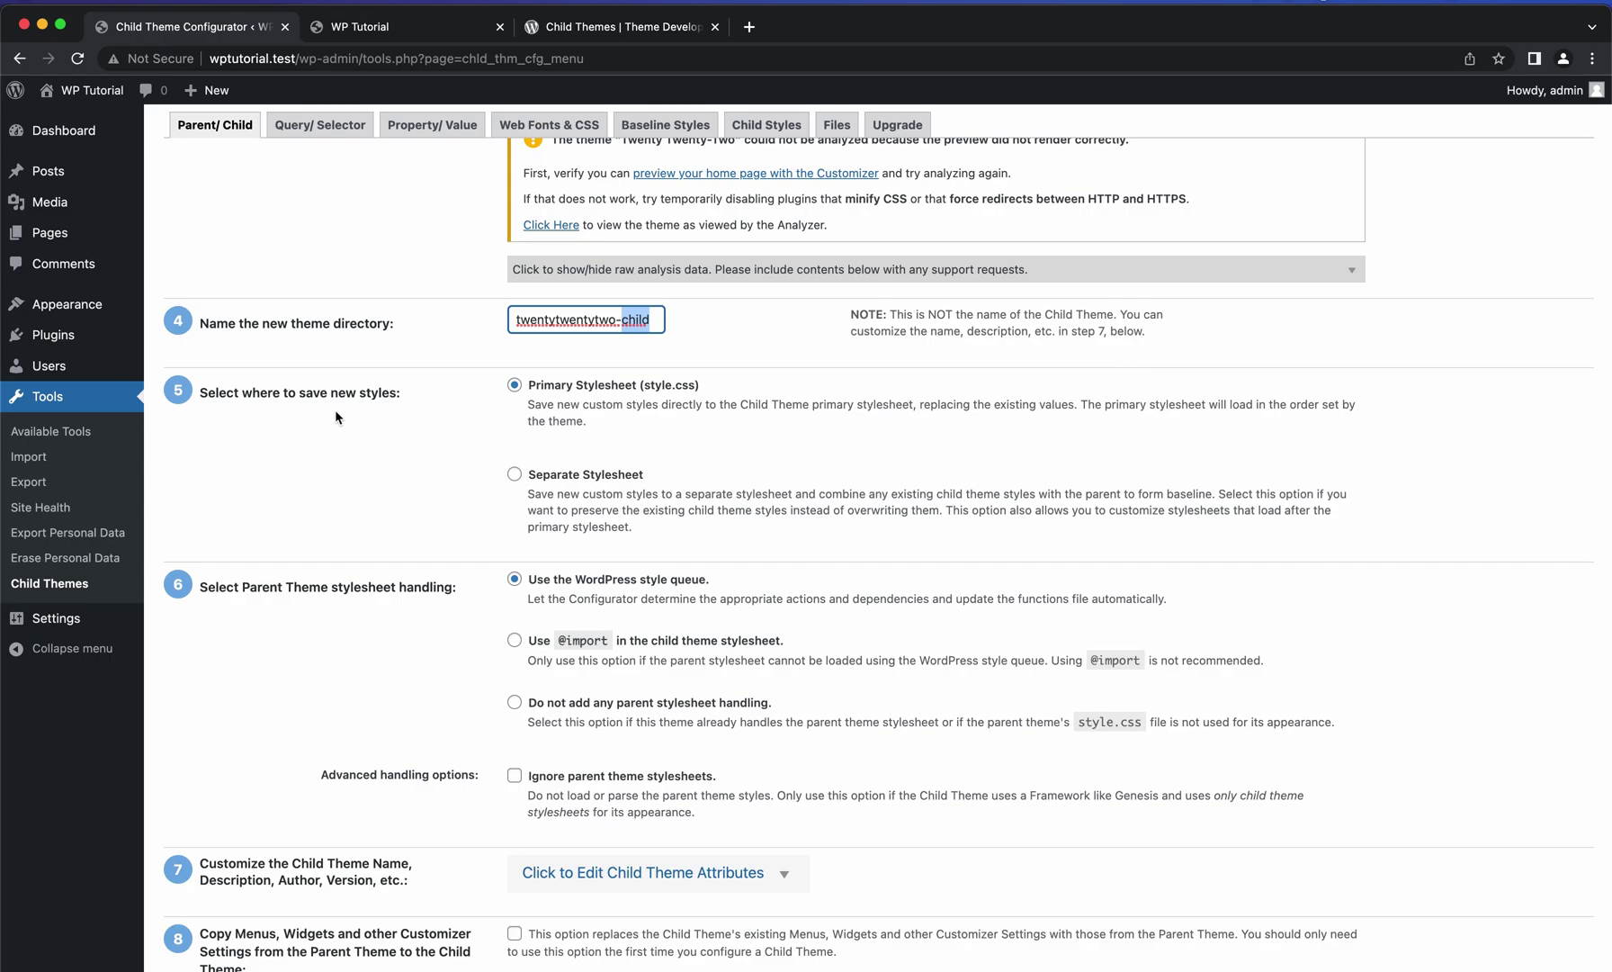
scroll(336, 412, down, 1)
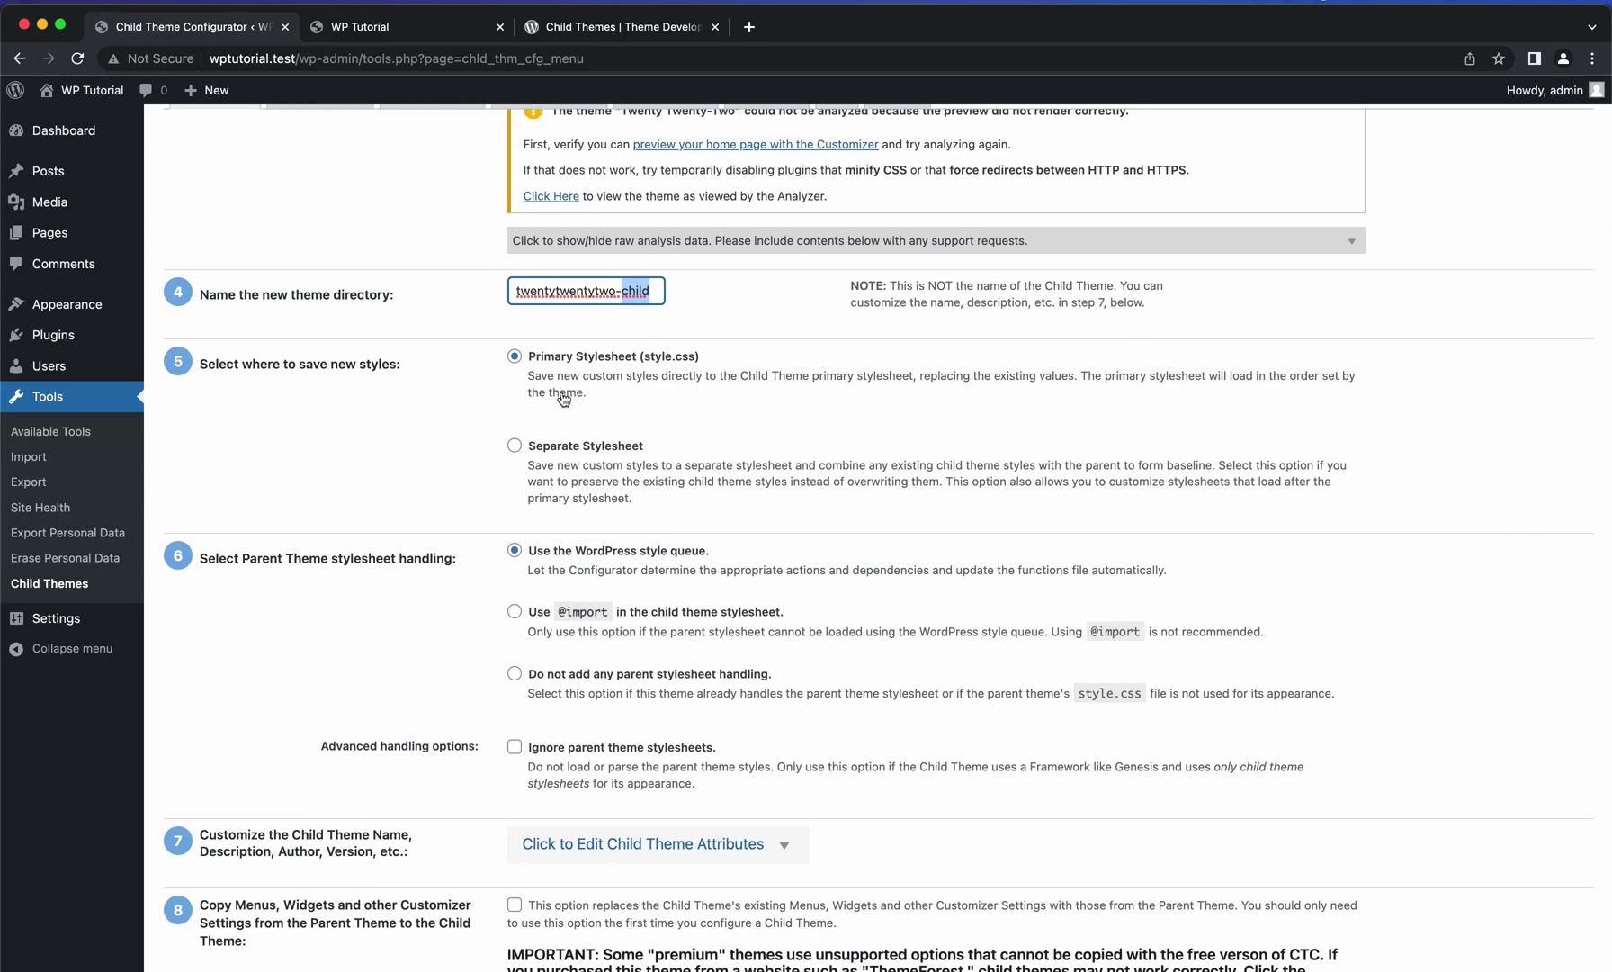
scroll(568, 474, down, 1)
scroll(569, 474, down, 1)
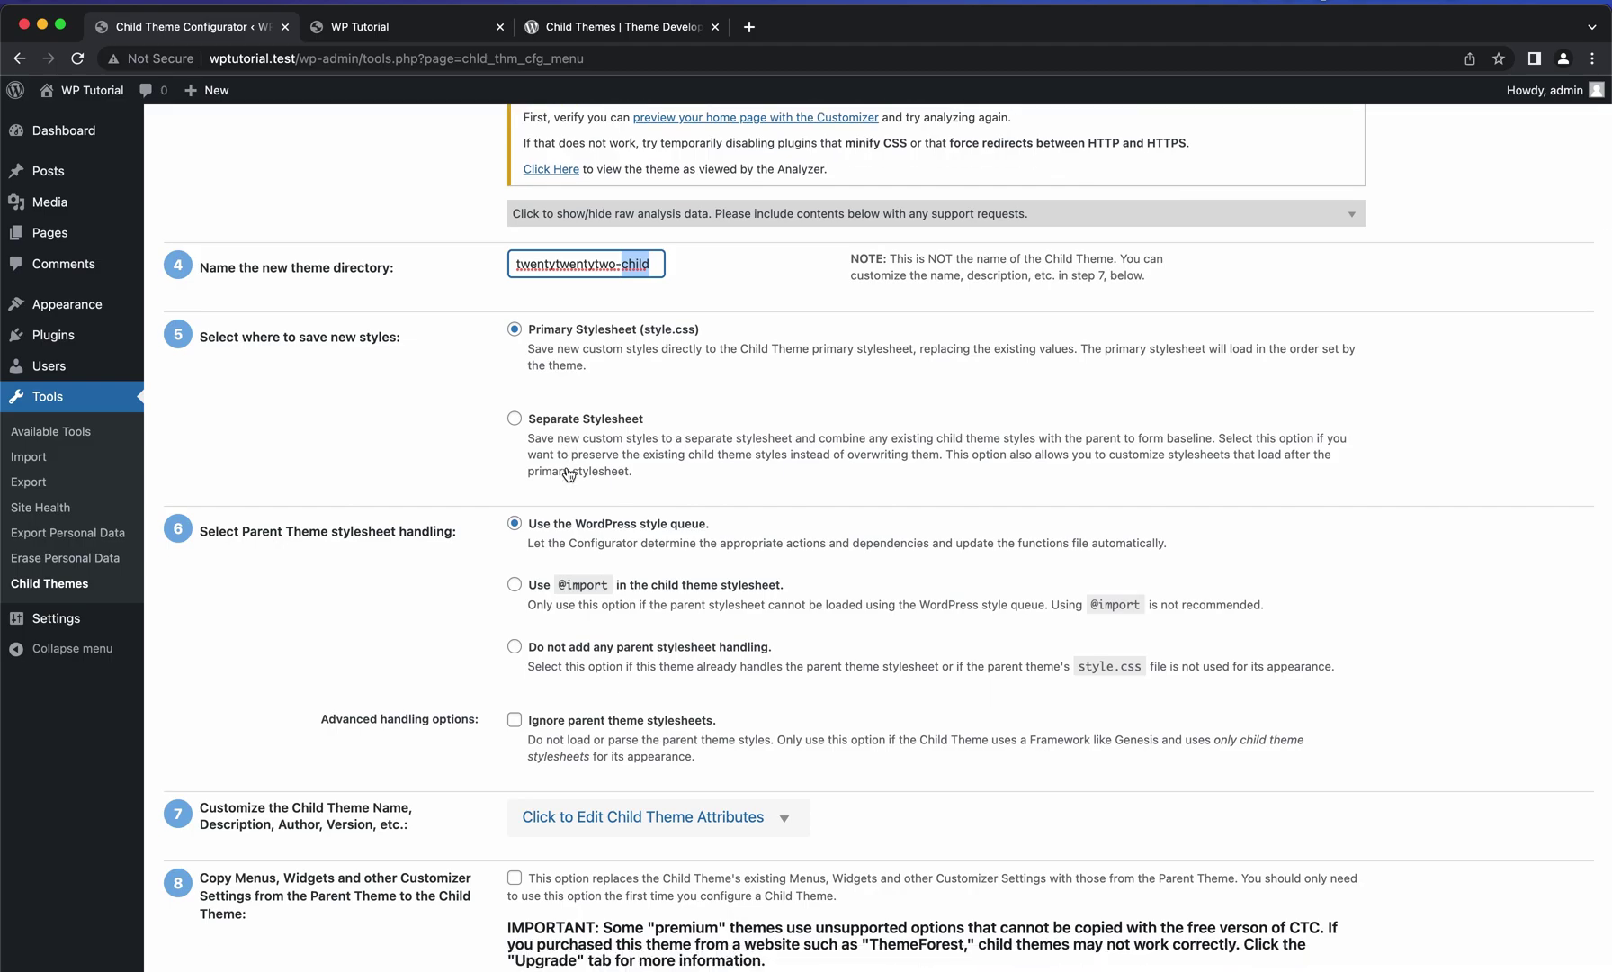
scroll(571, 477, down, 5)
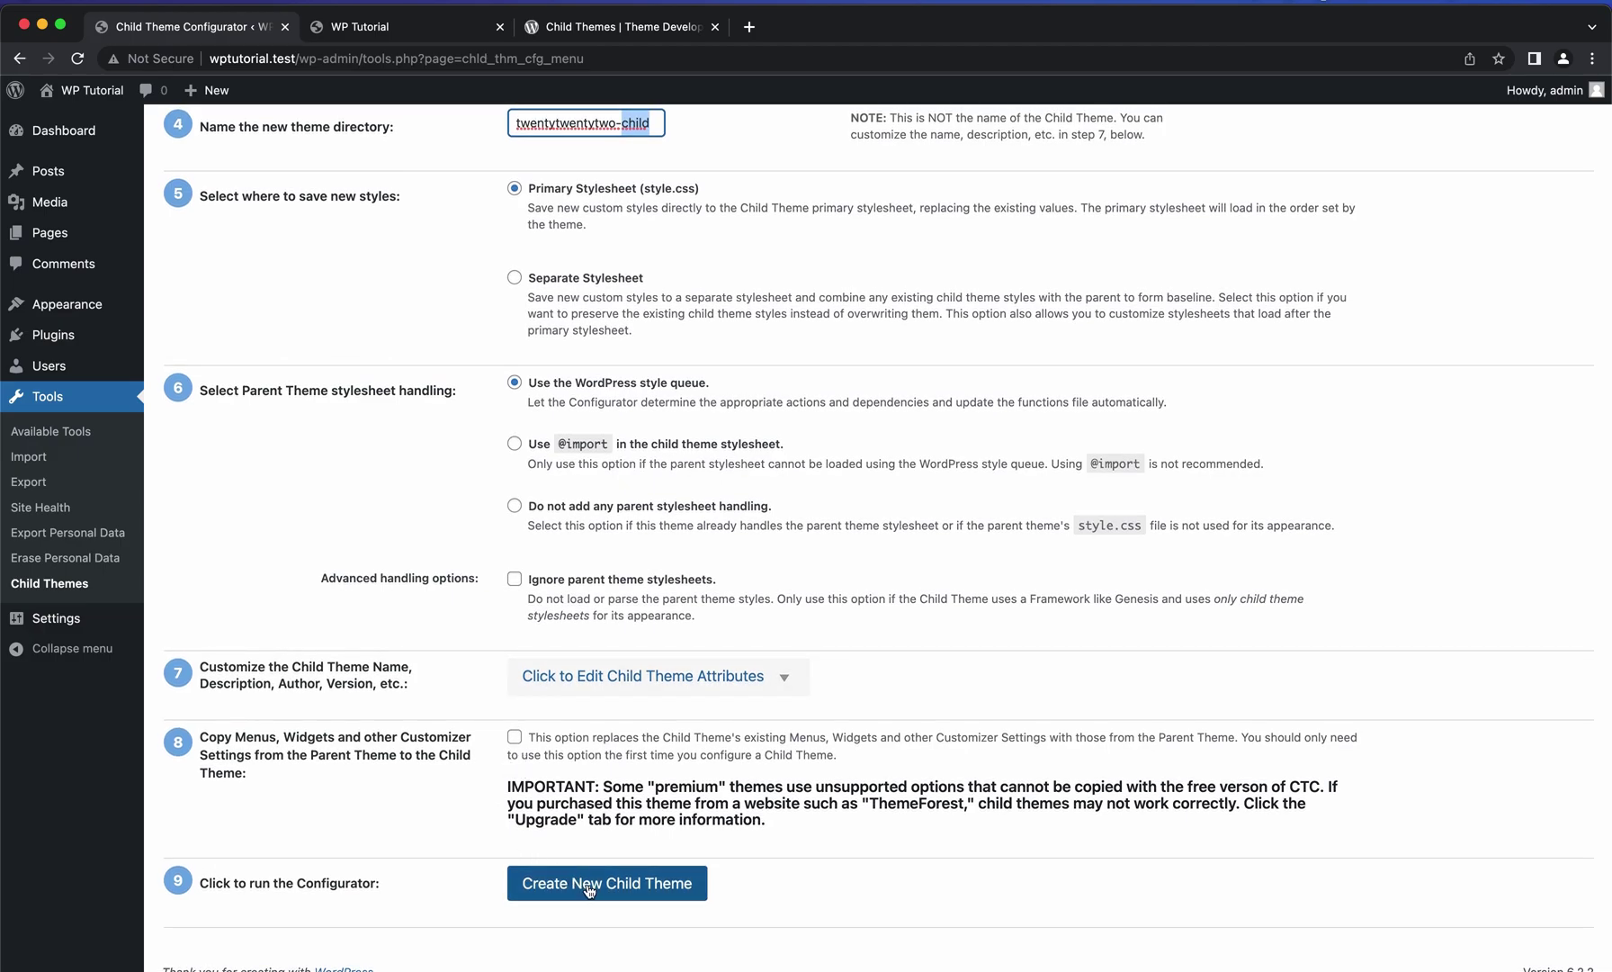
click(587, 881)
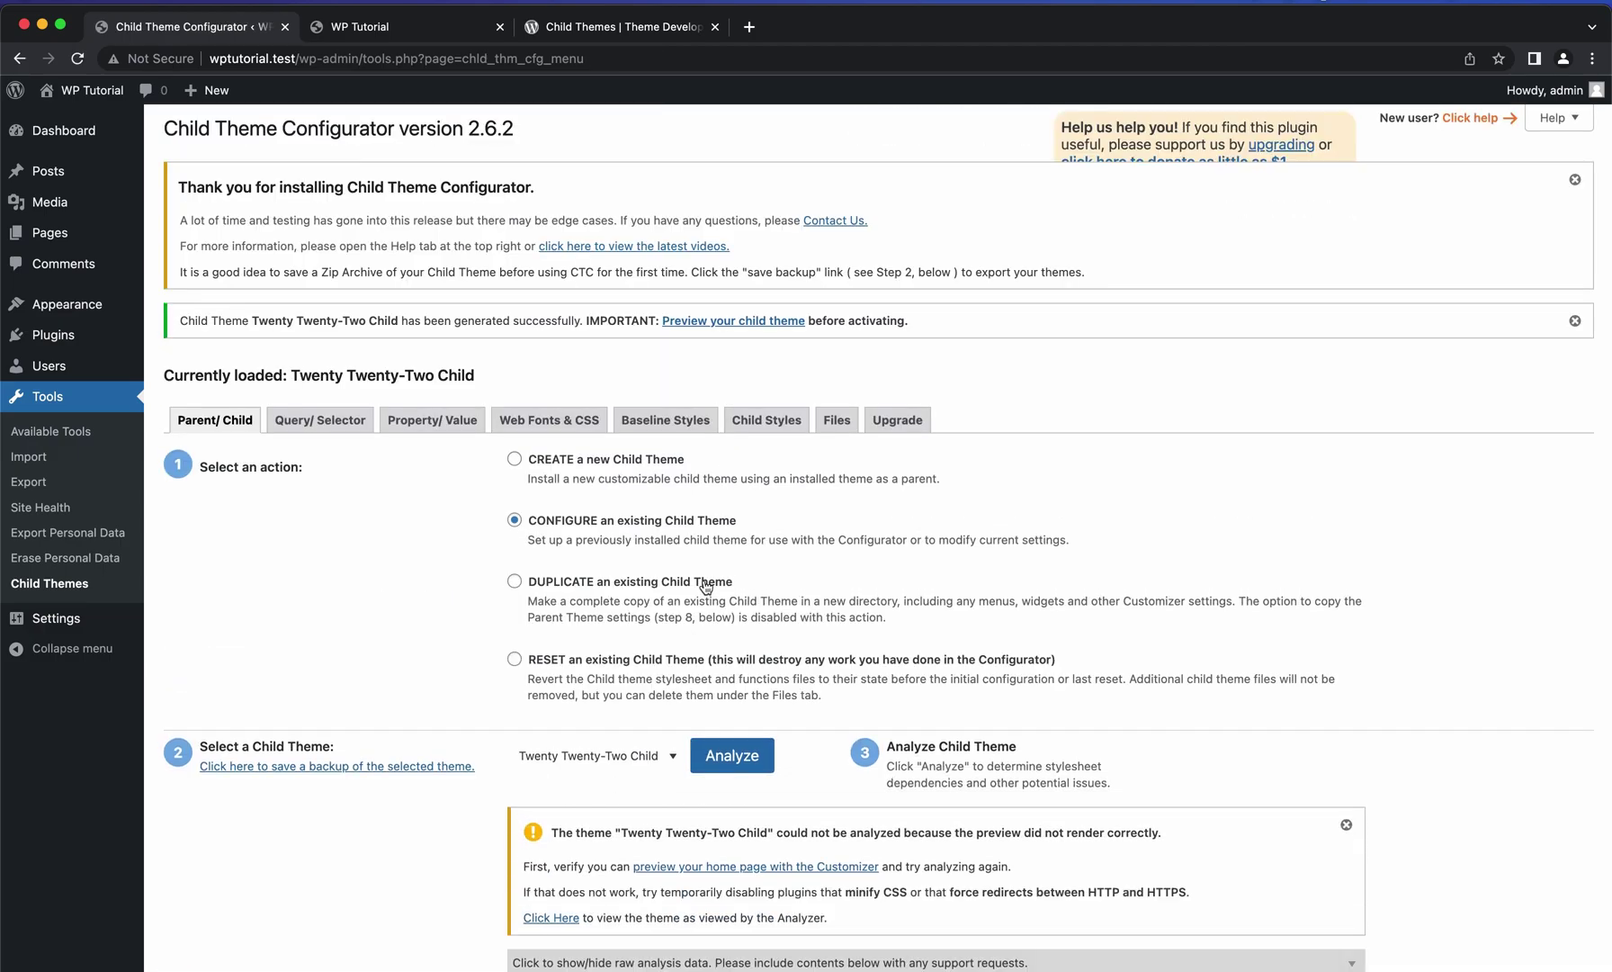
Confirm the child theme was created and activate Twenty Twenty-Two Child from the Themes page.
scroll(706, 587, down, 5)
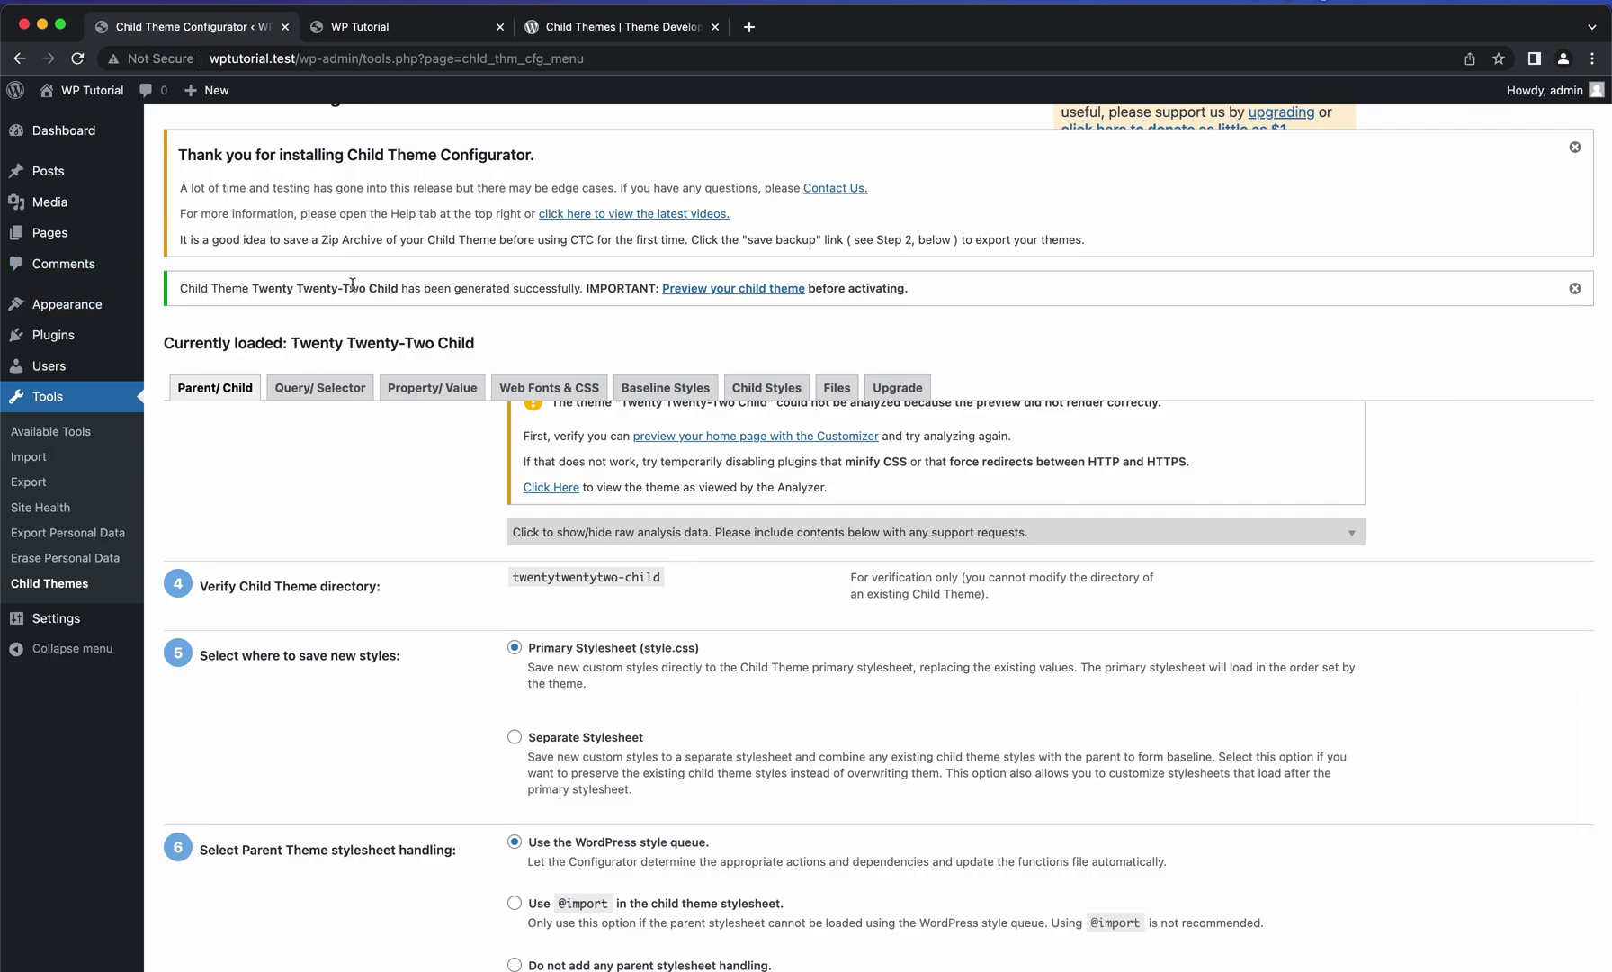
triple_click(493, 291)
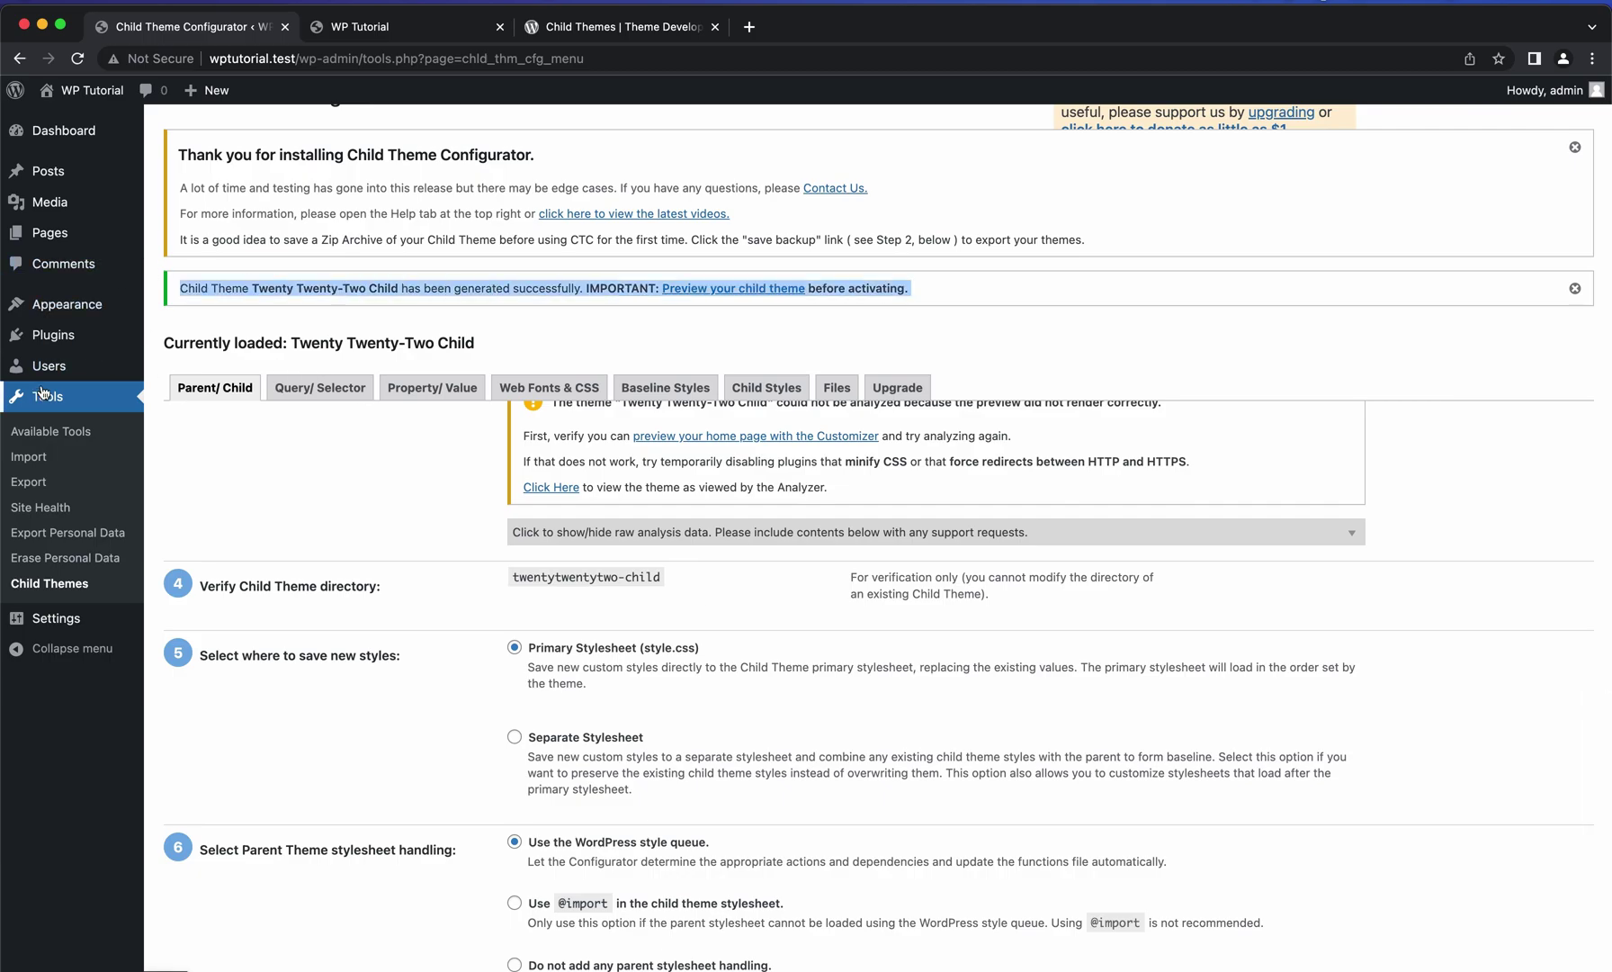
click(101, 317)
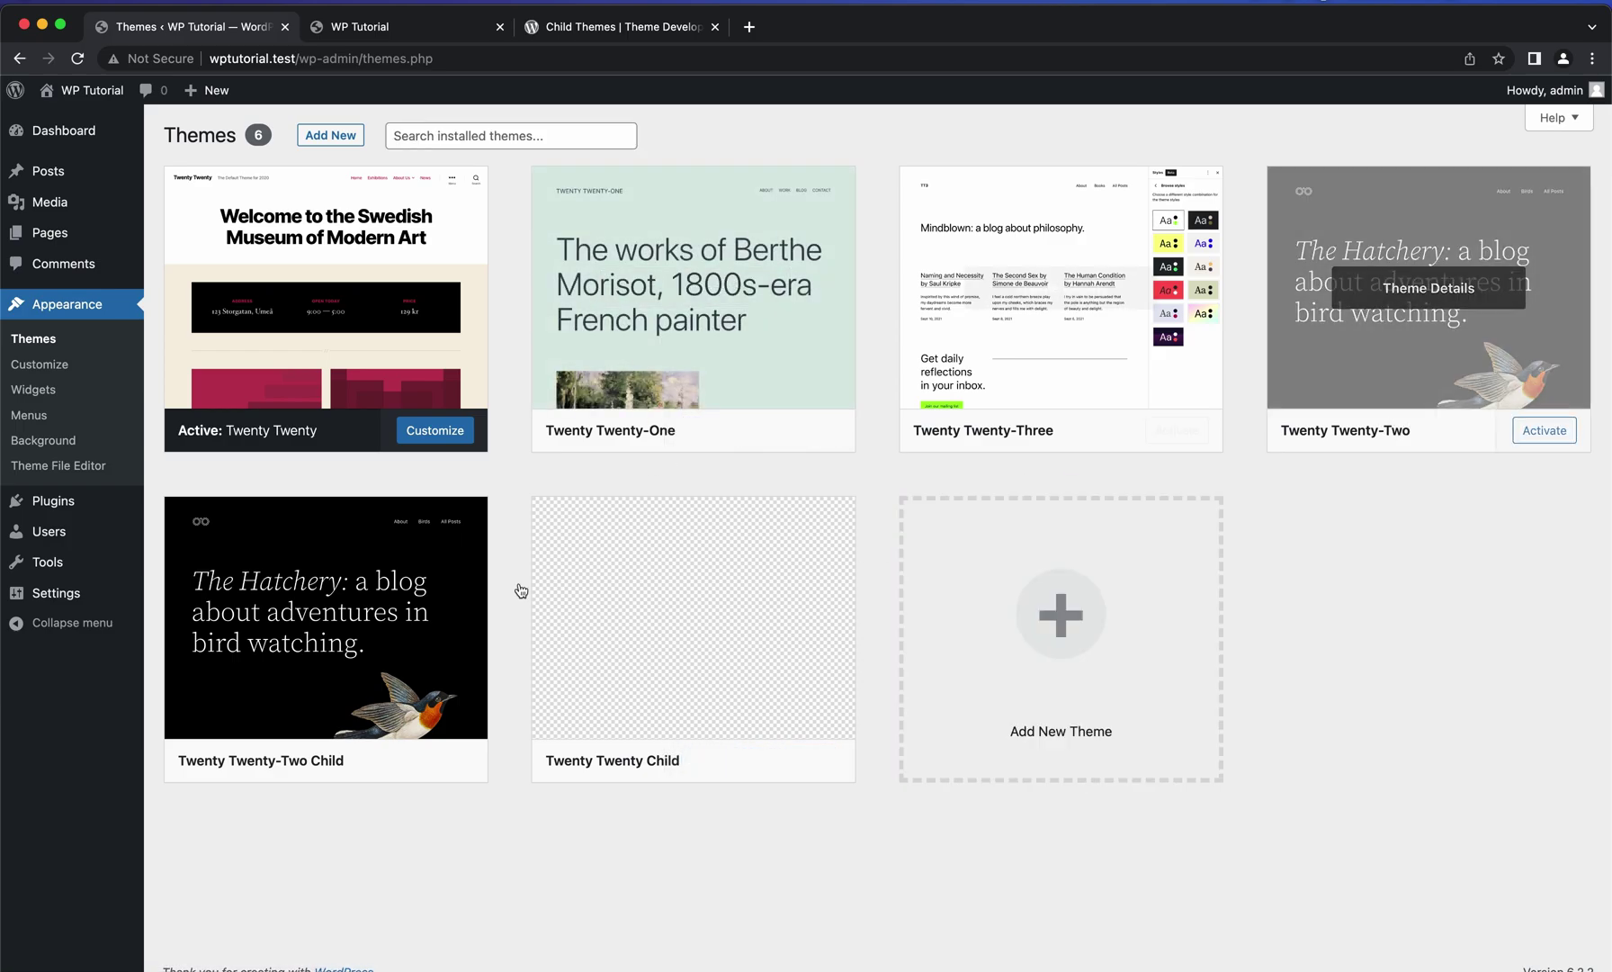
click(331, 655)
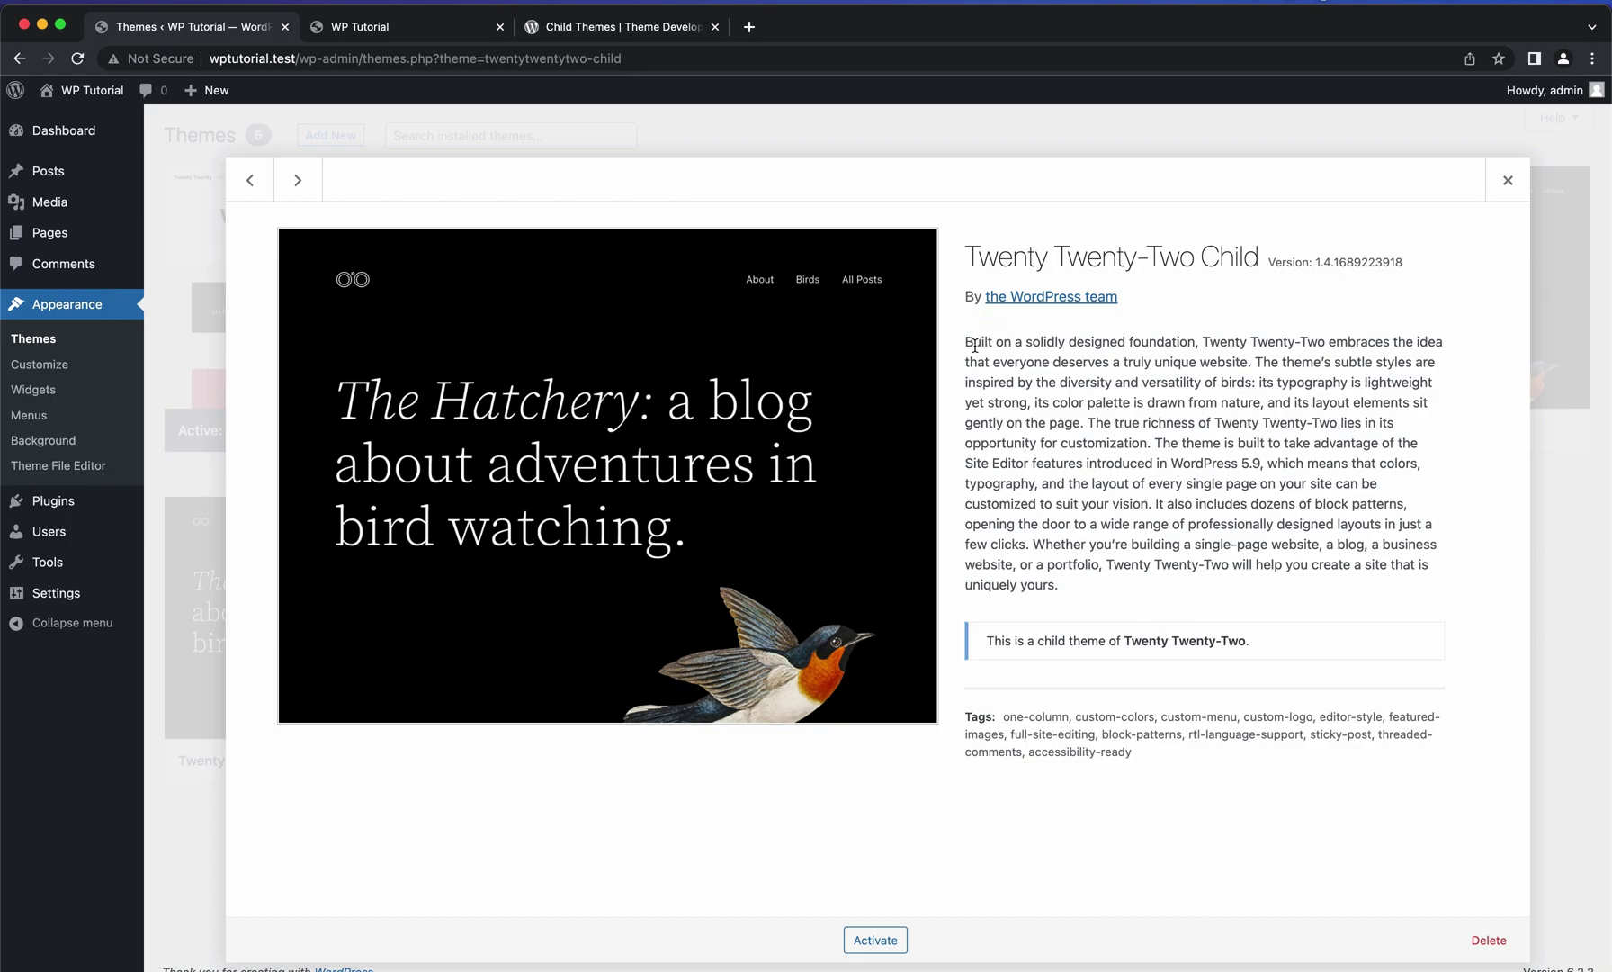
click(881, 941)
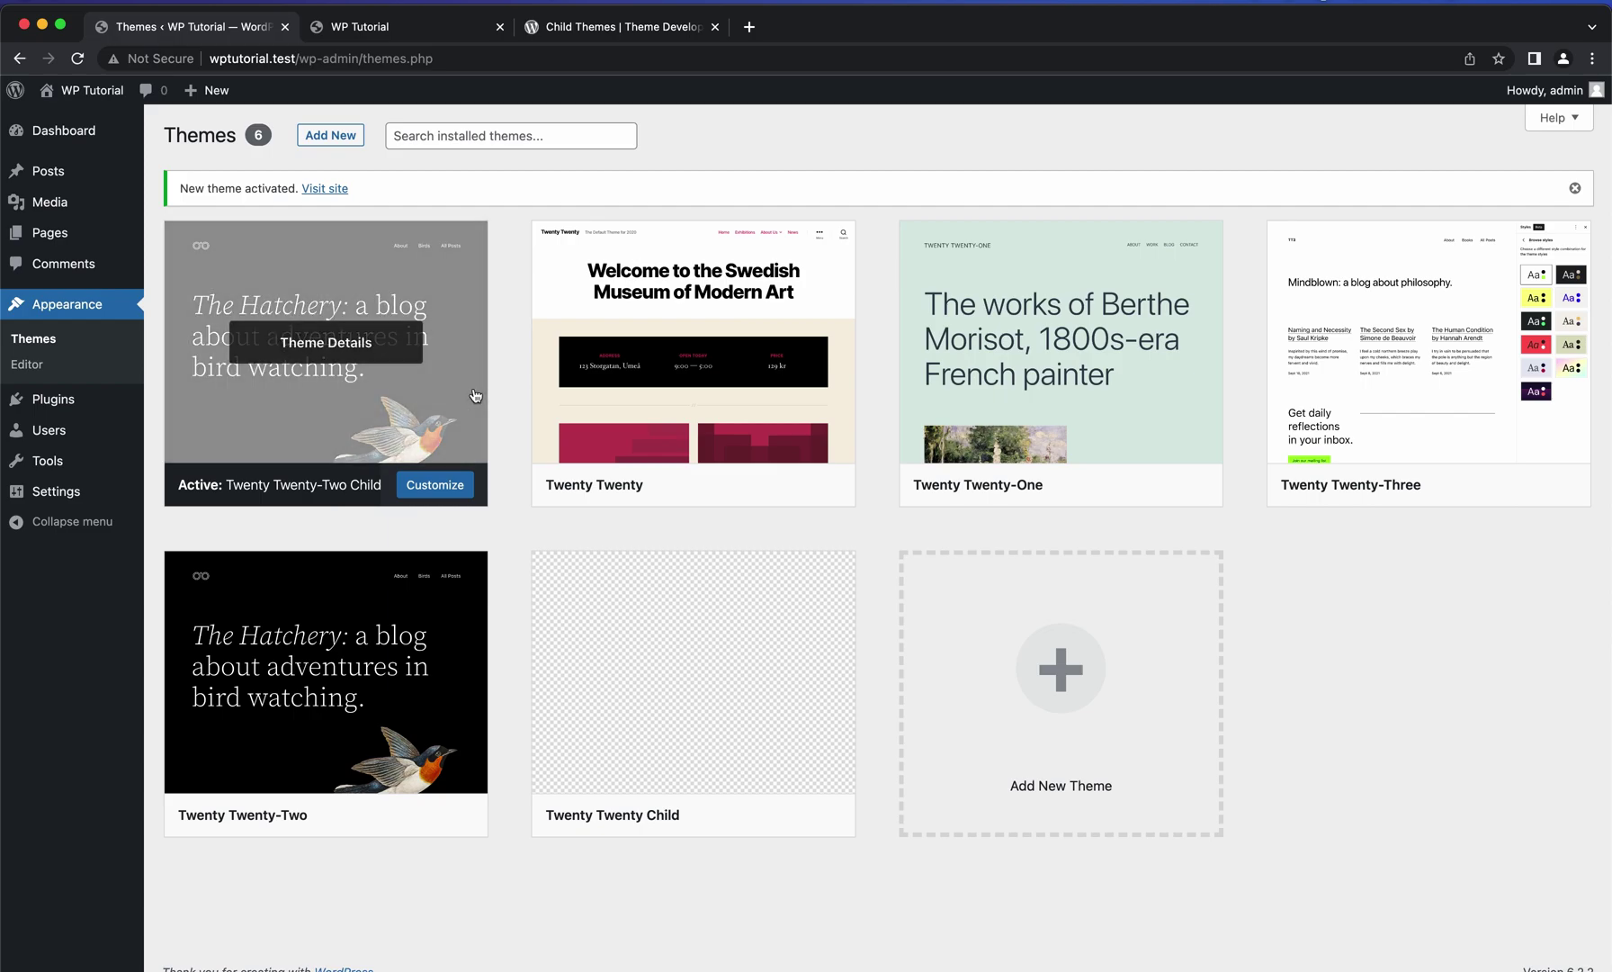
click(404, 25)
Reload the site and view the home page and Hello world! post in the child theme design.
key(super+r)
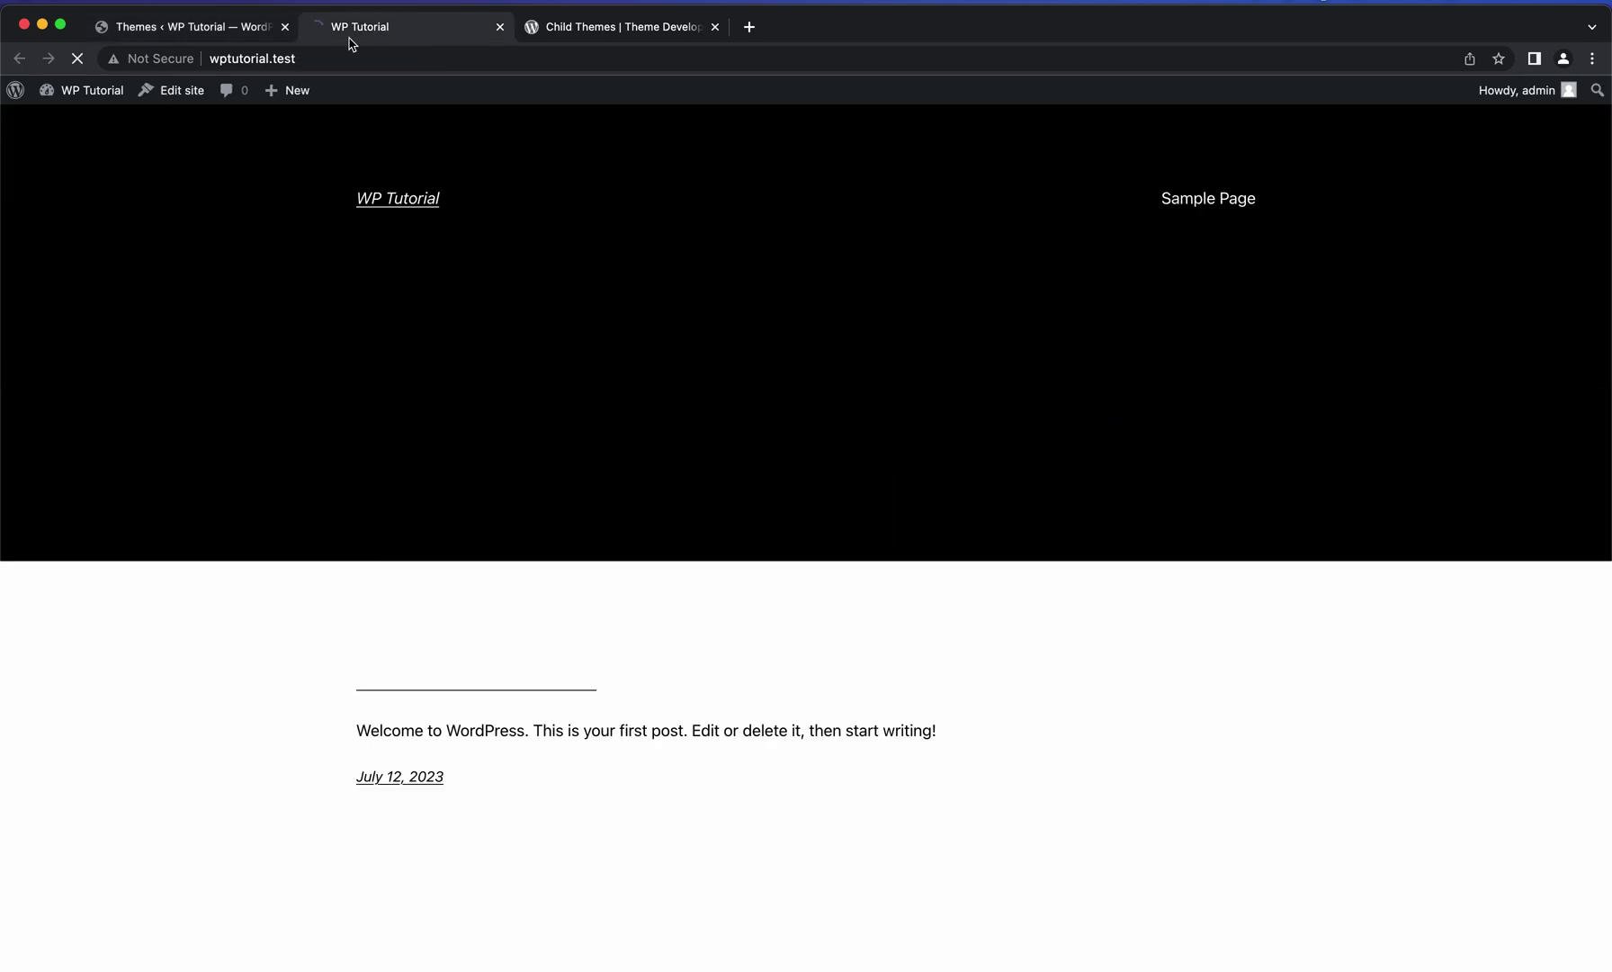
scroll(507, 439, up, 5)
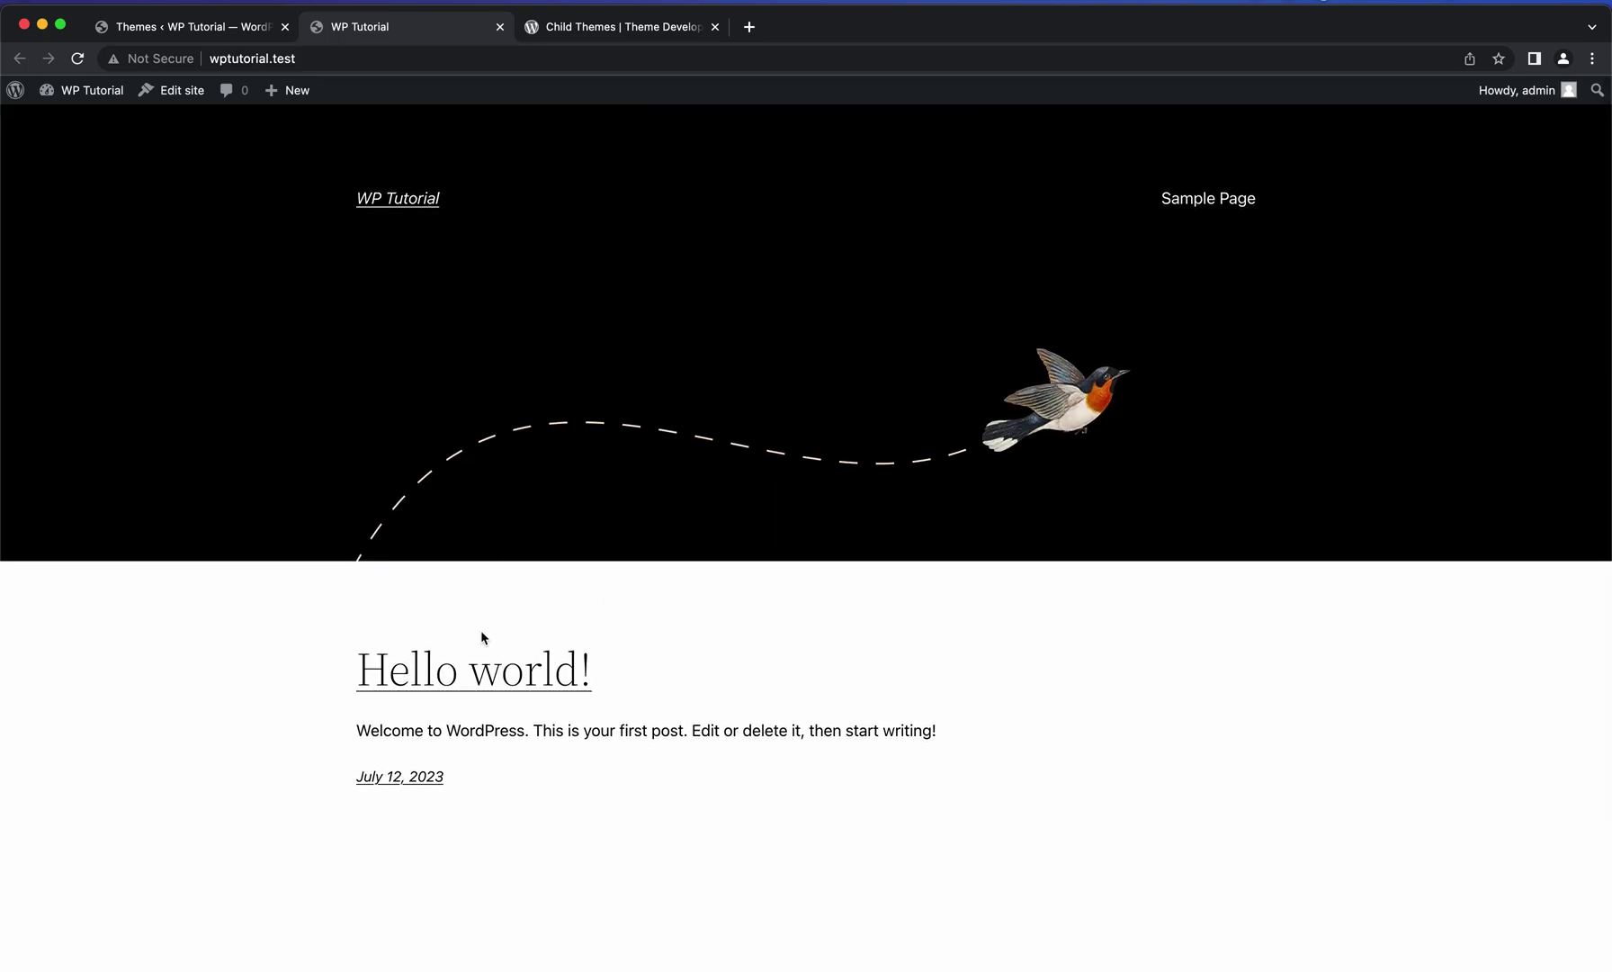
click(479, 666)
scroll(529, 349, down, 1)
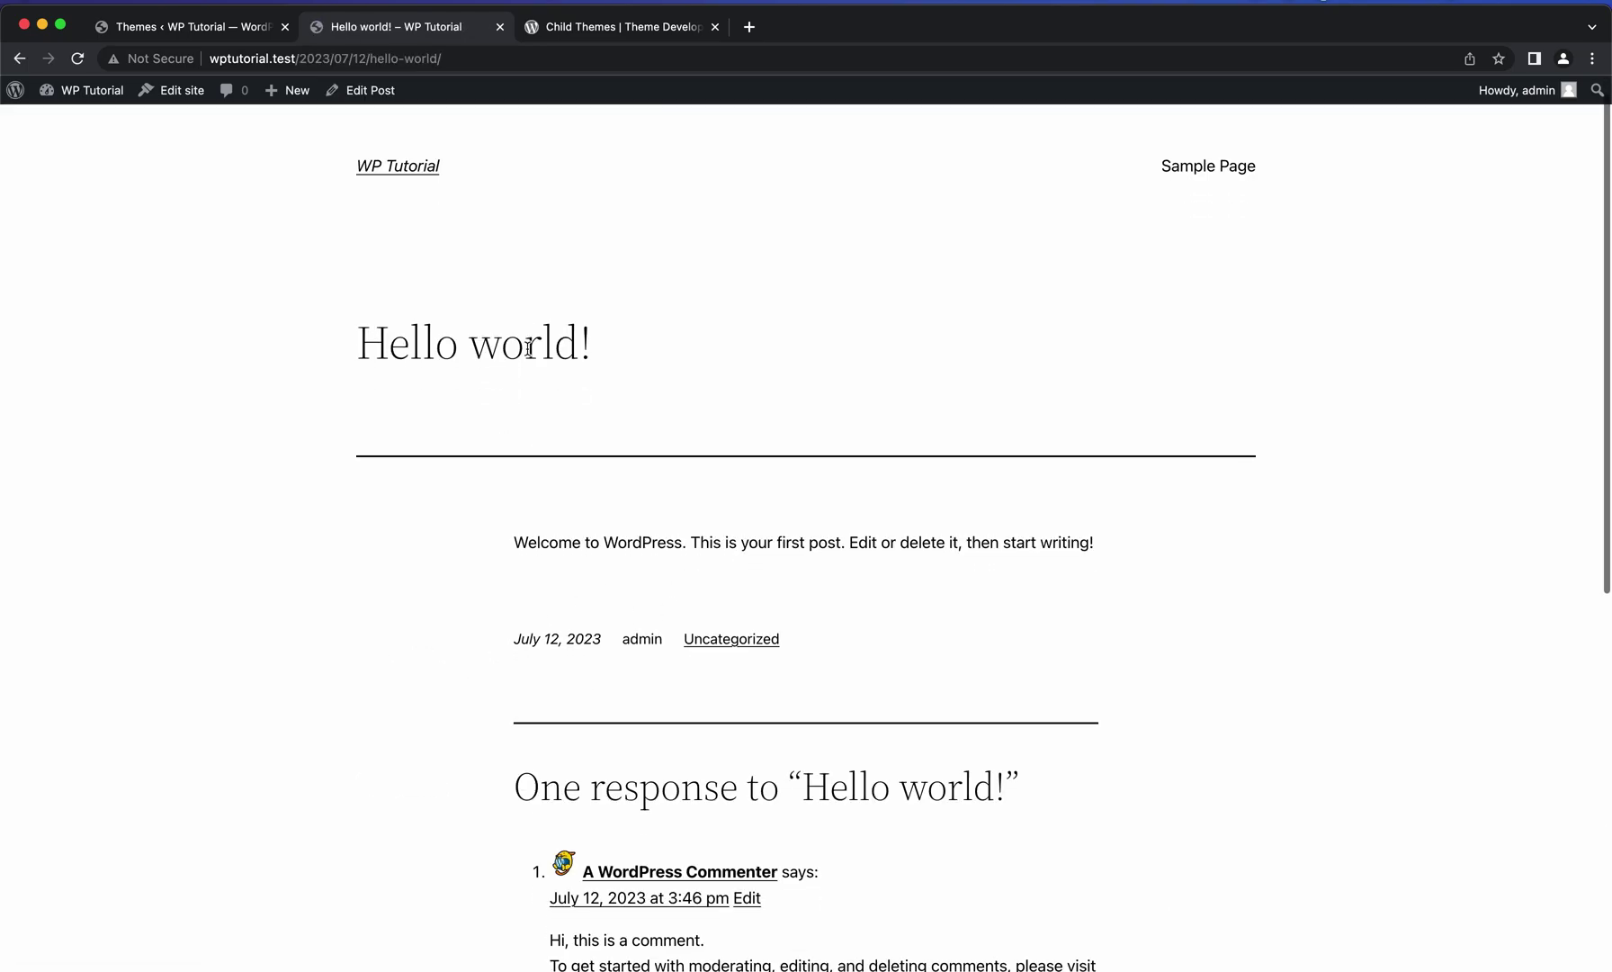
scroll(504, 269, up, 2)
click(418, 198)
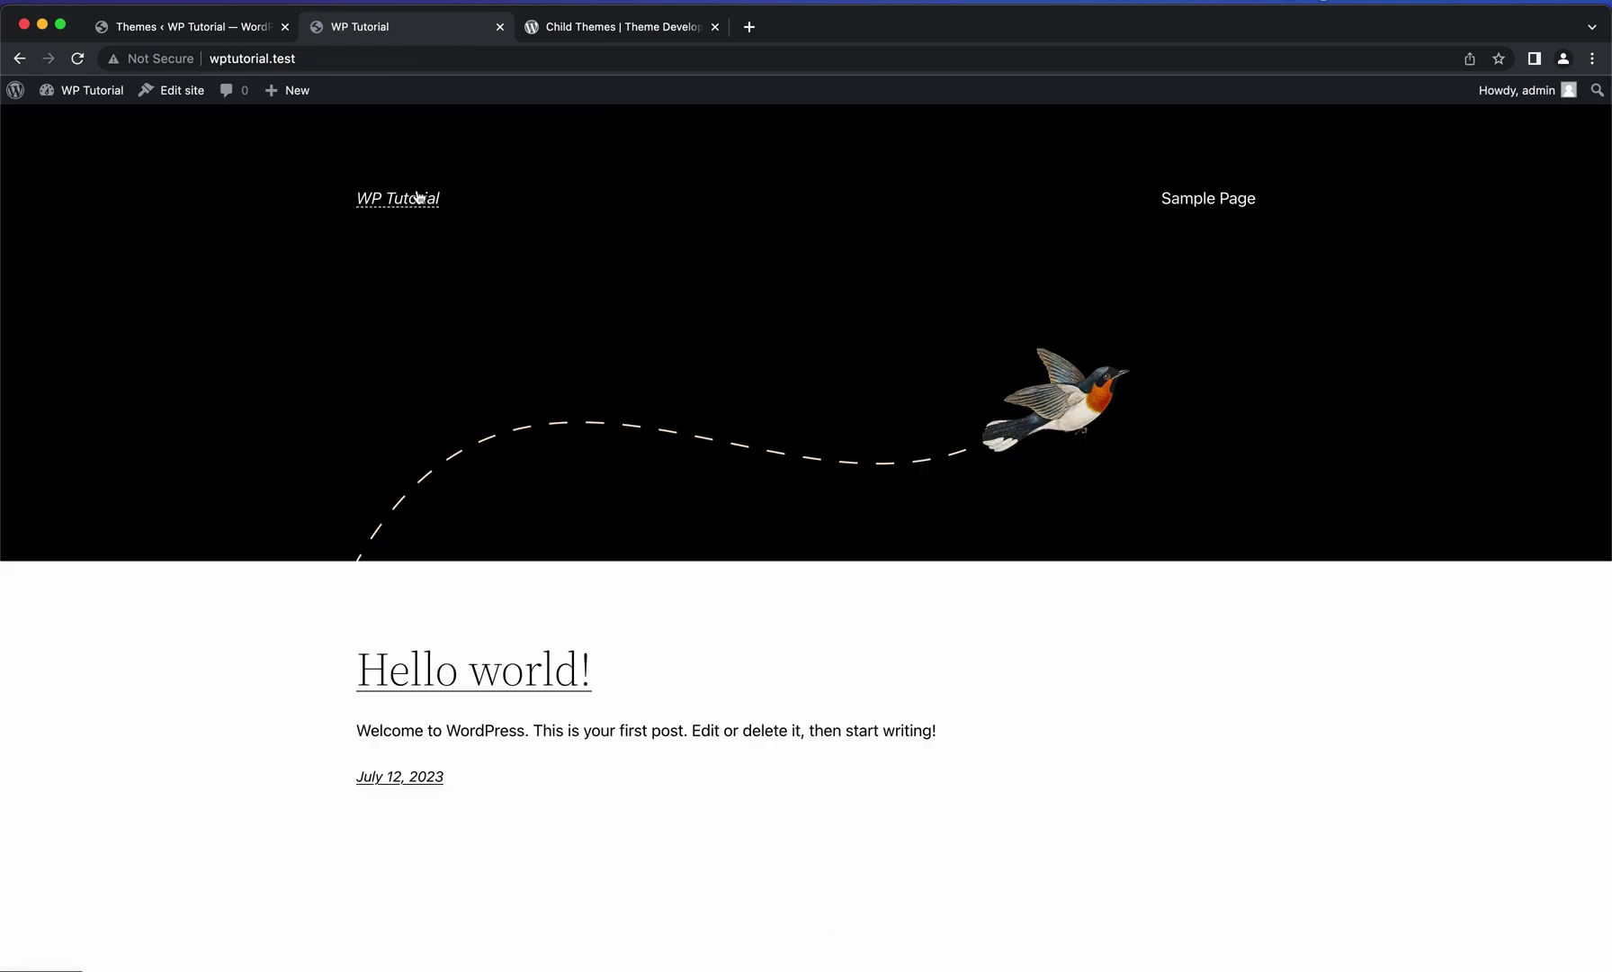
key(super+Tab)
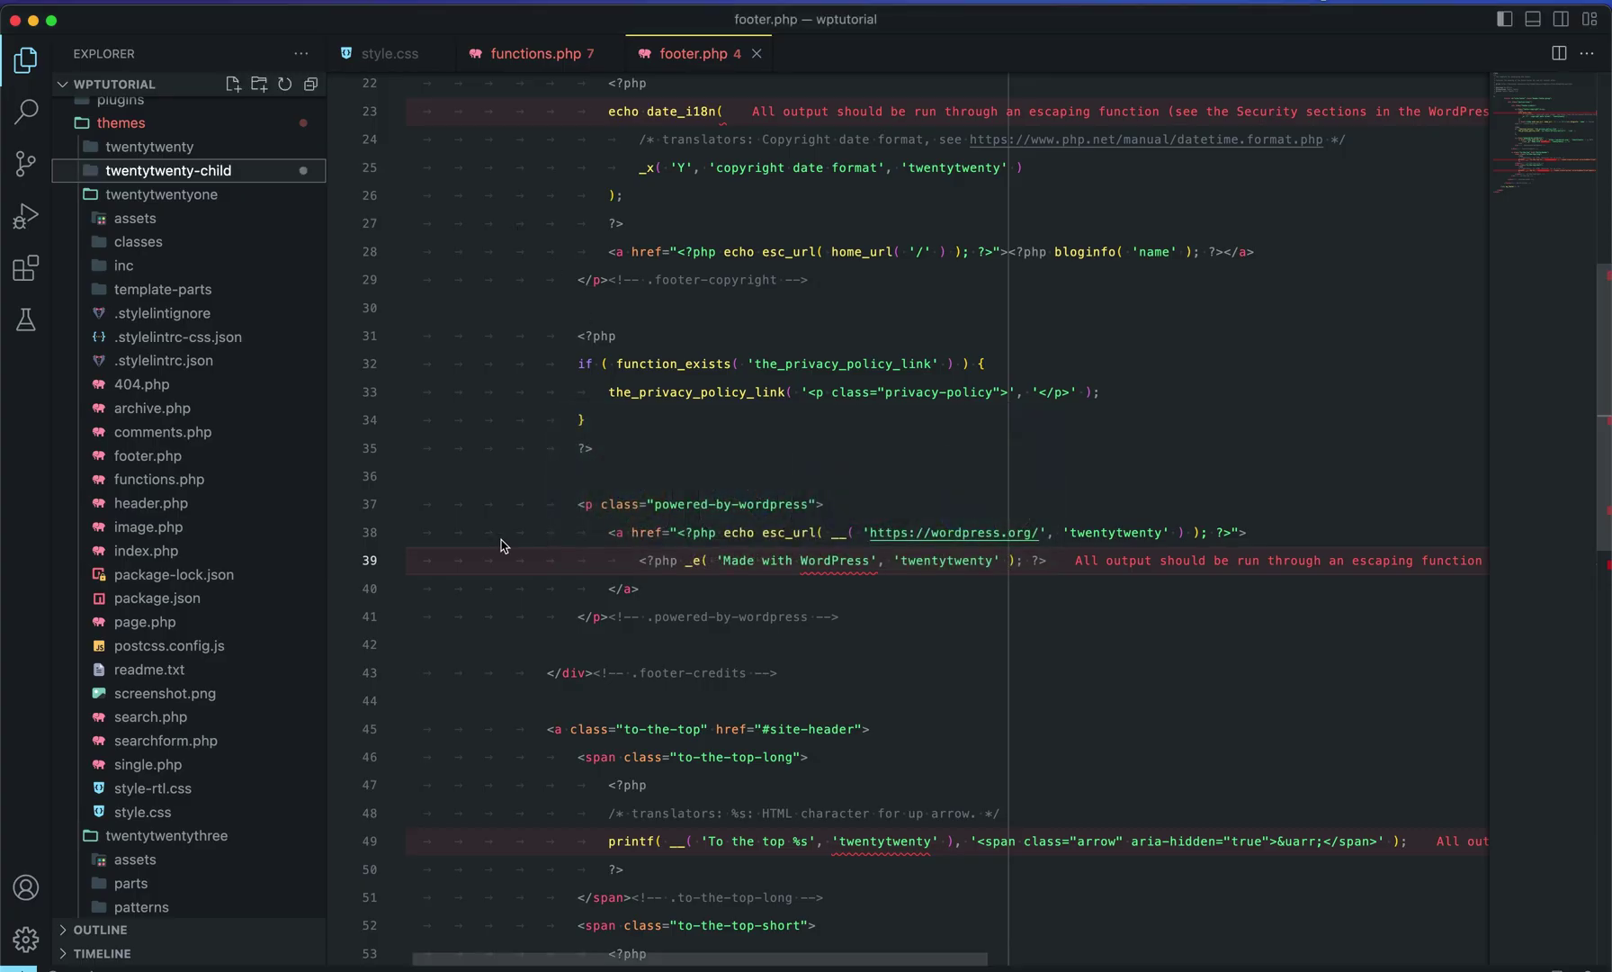
Collapse the other theme folders, expand twentytwentytwo-child, and review its functions.php.
click(216, 196)
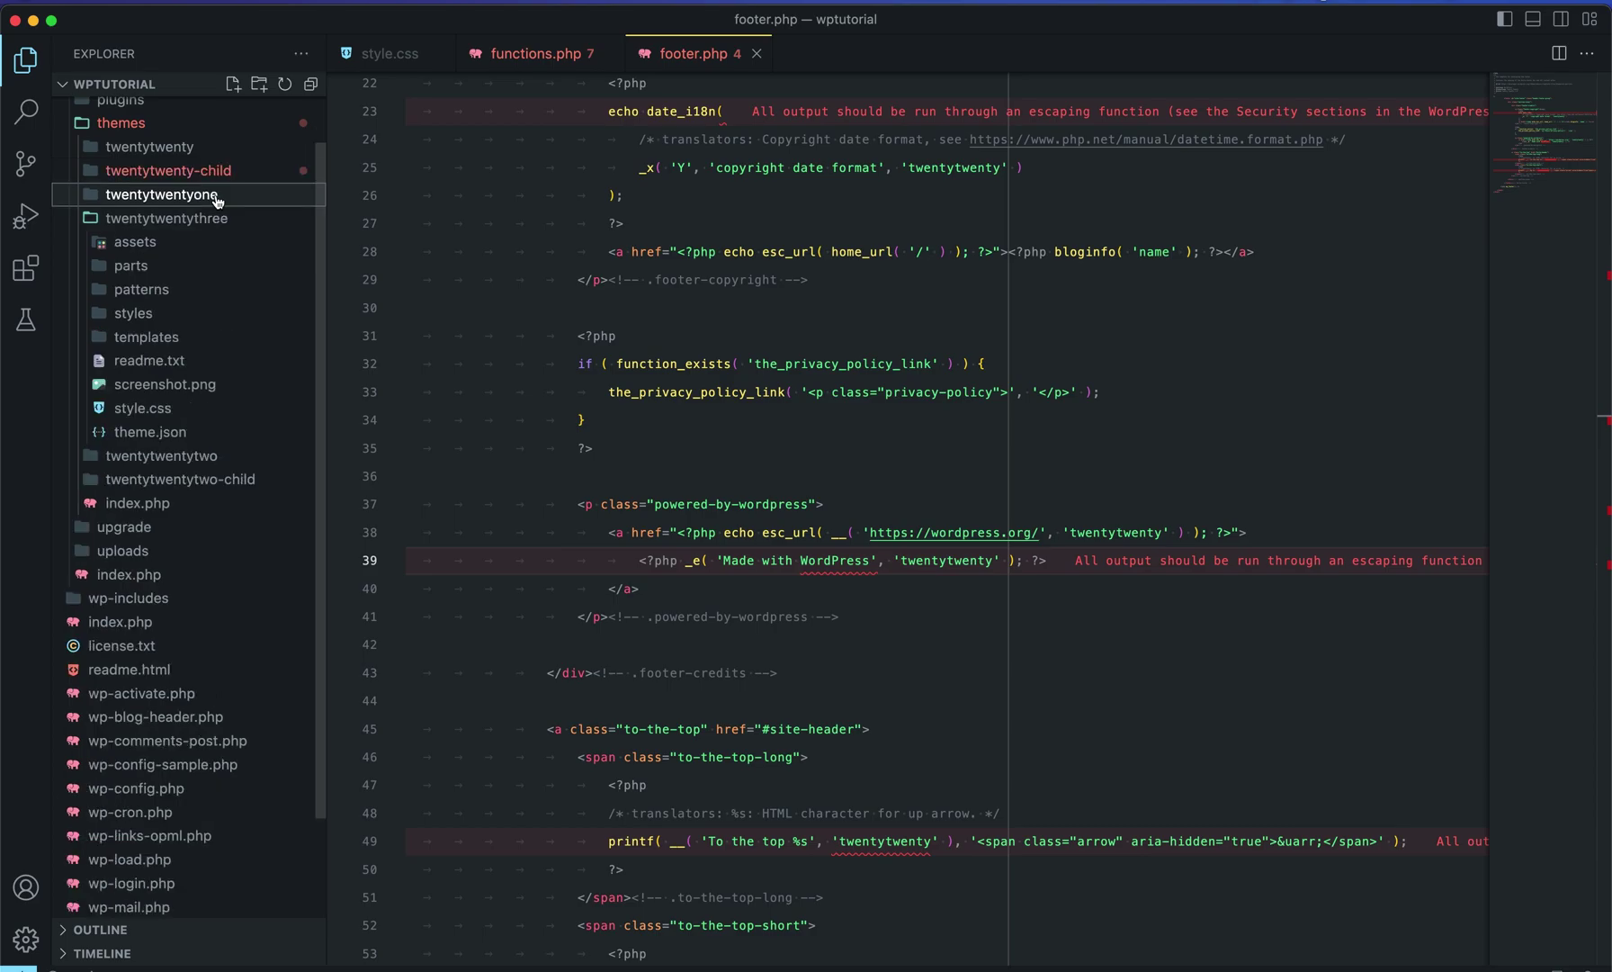
click(214, 219)
click(198, 324)
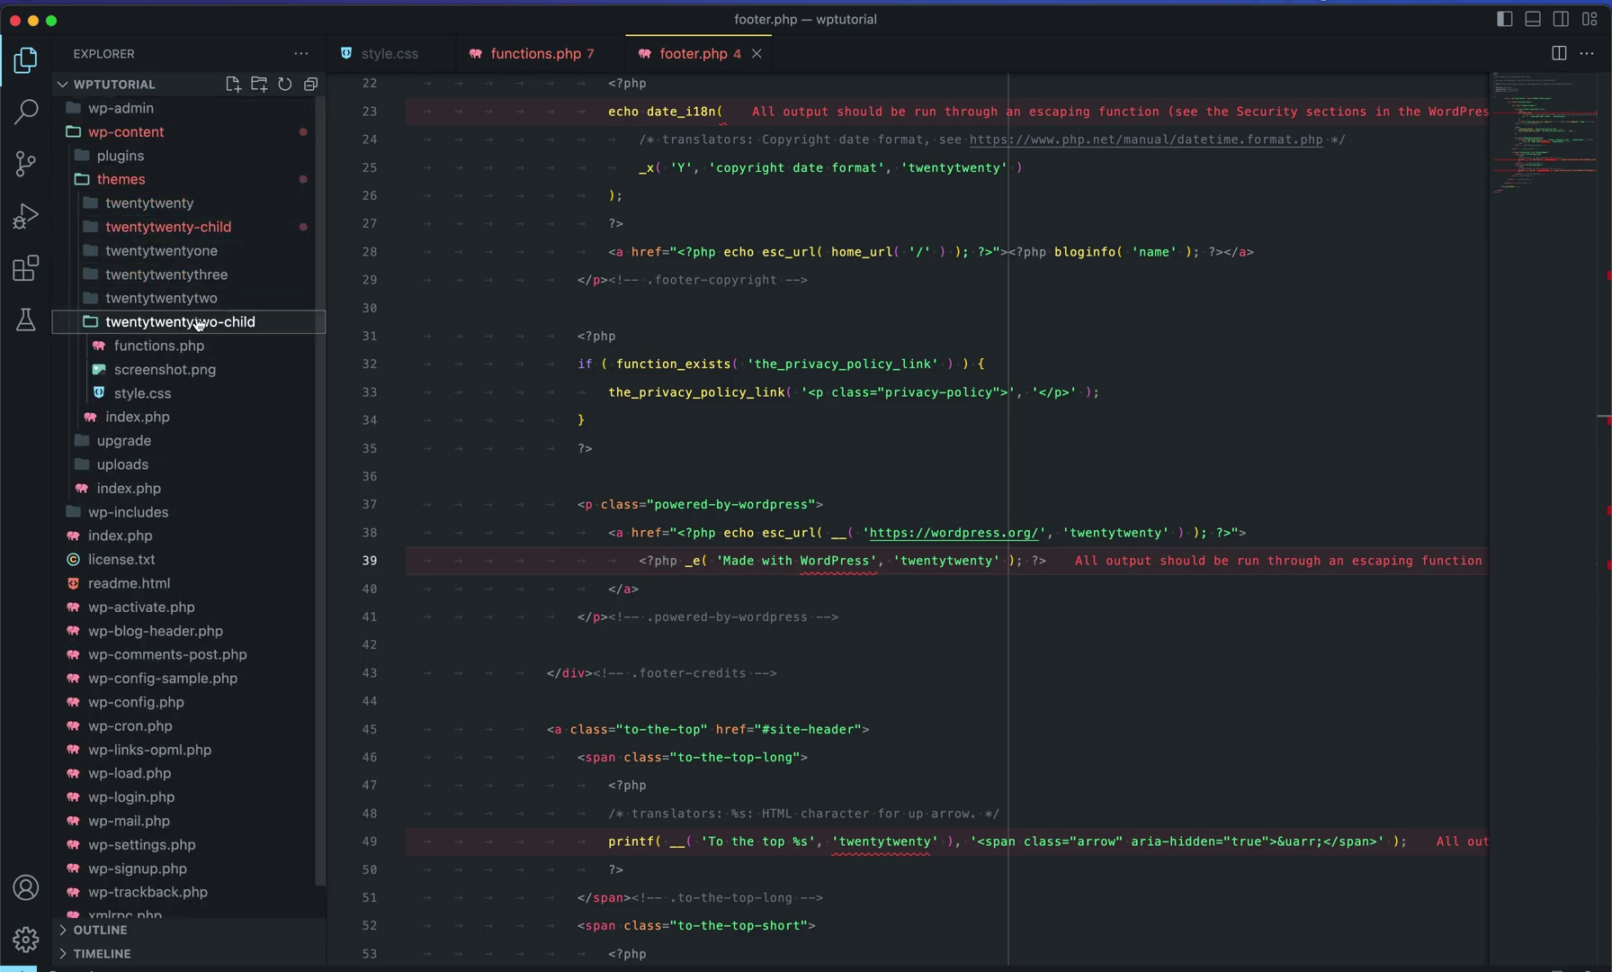
click(227, 348)
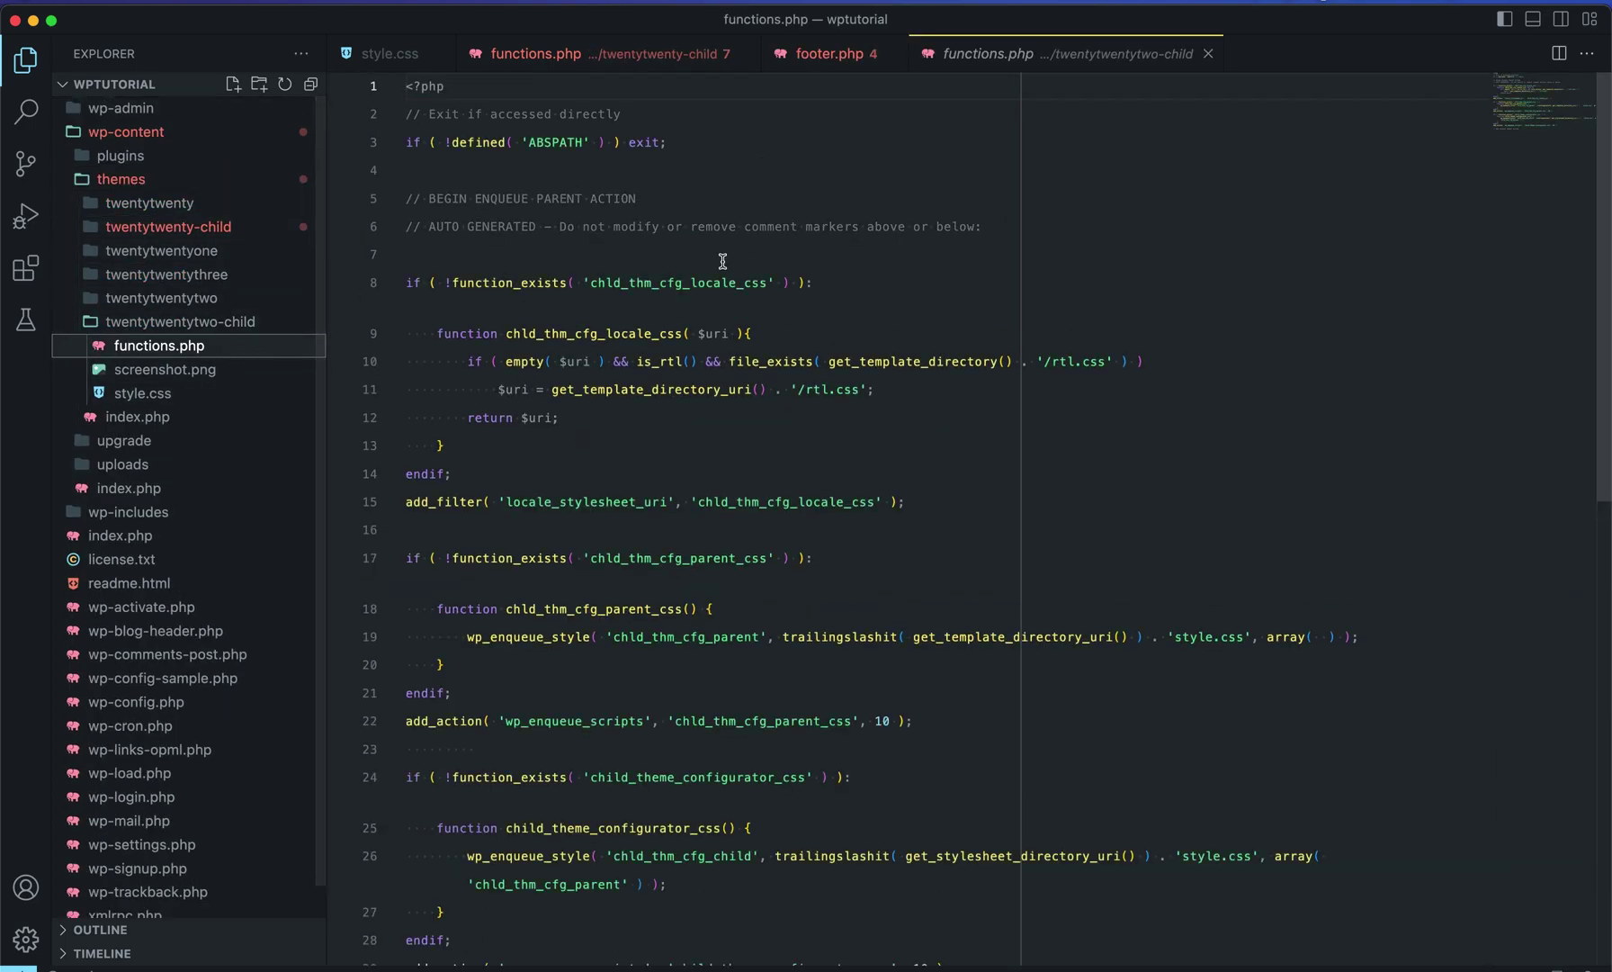
scroll(644, 288, down, 10)
scroll(644, 288, up, 5)
scroll(644, 287, up, 5)
scroll(644, 288, down, 1)
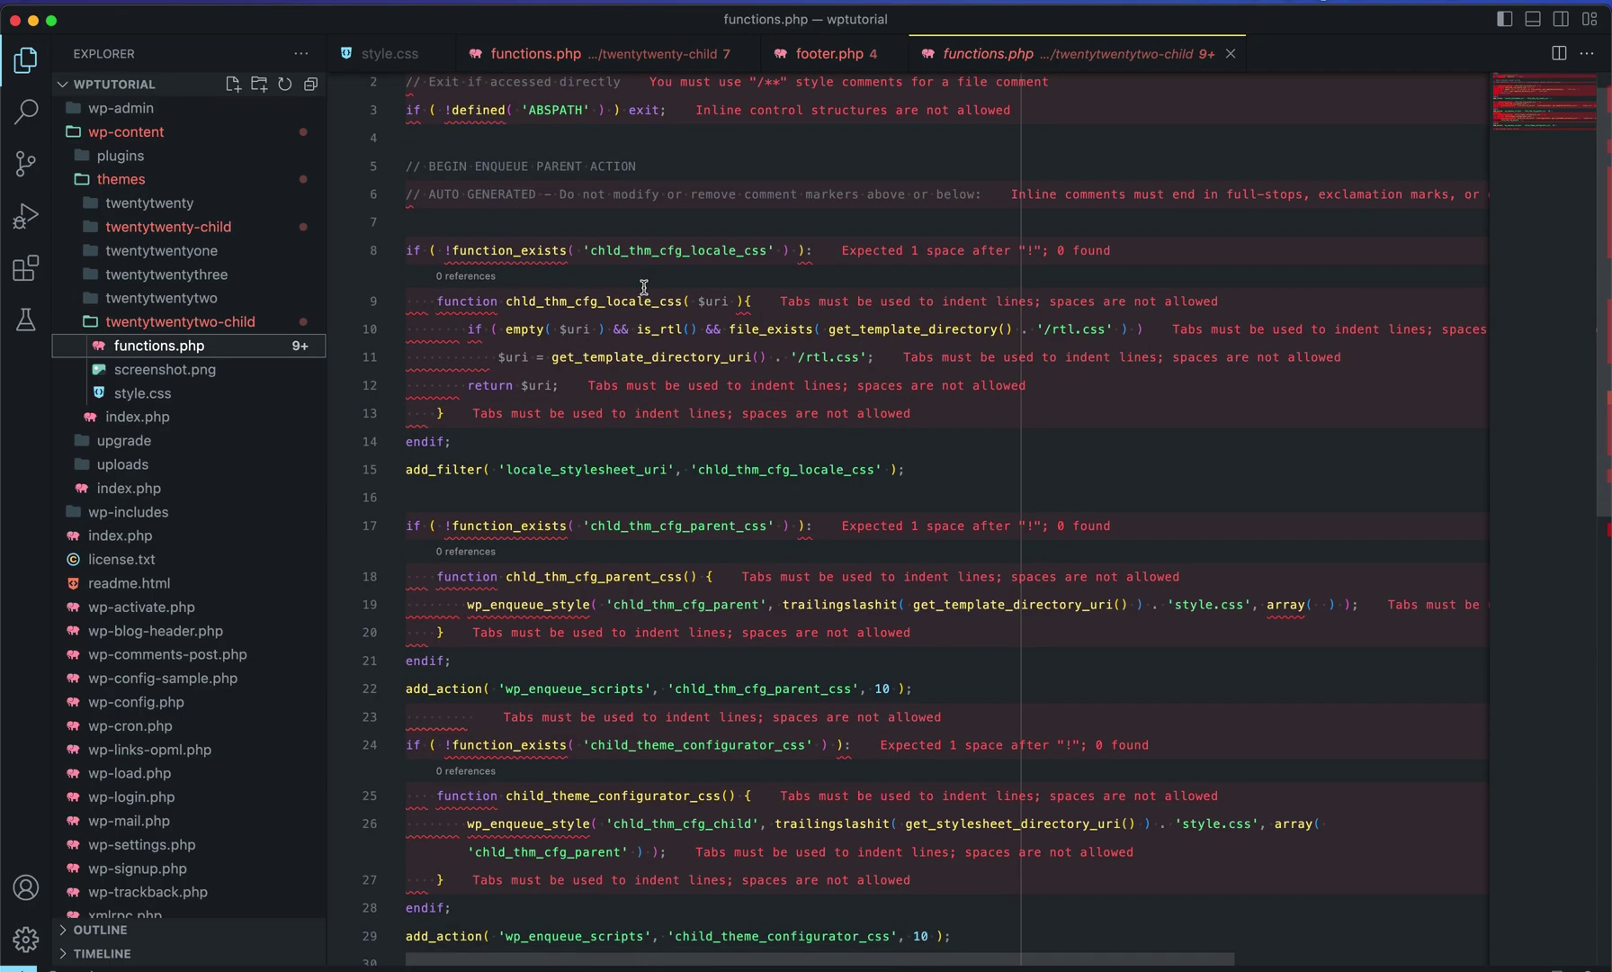
Review the child theme's style.css and screenshot.png, then close the screenshot preview.
click(158, 394)
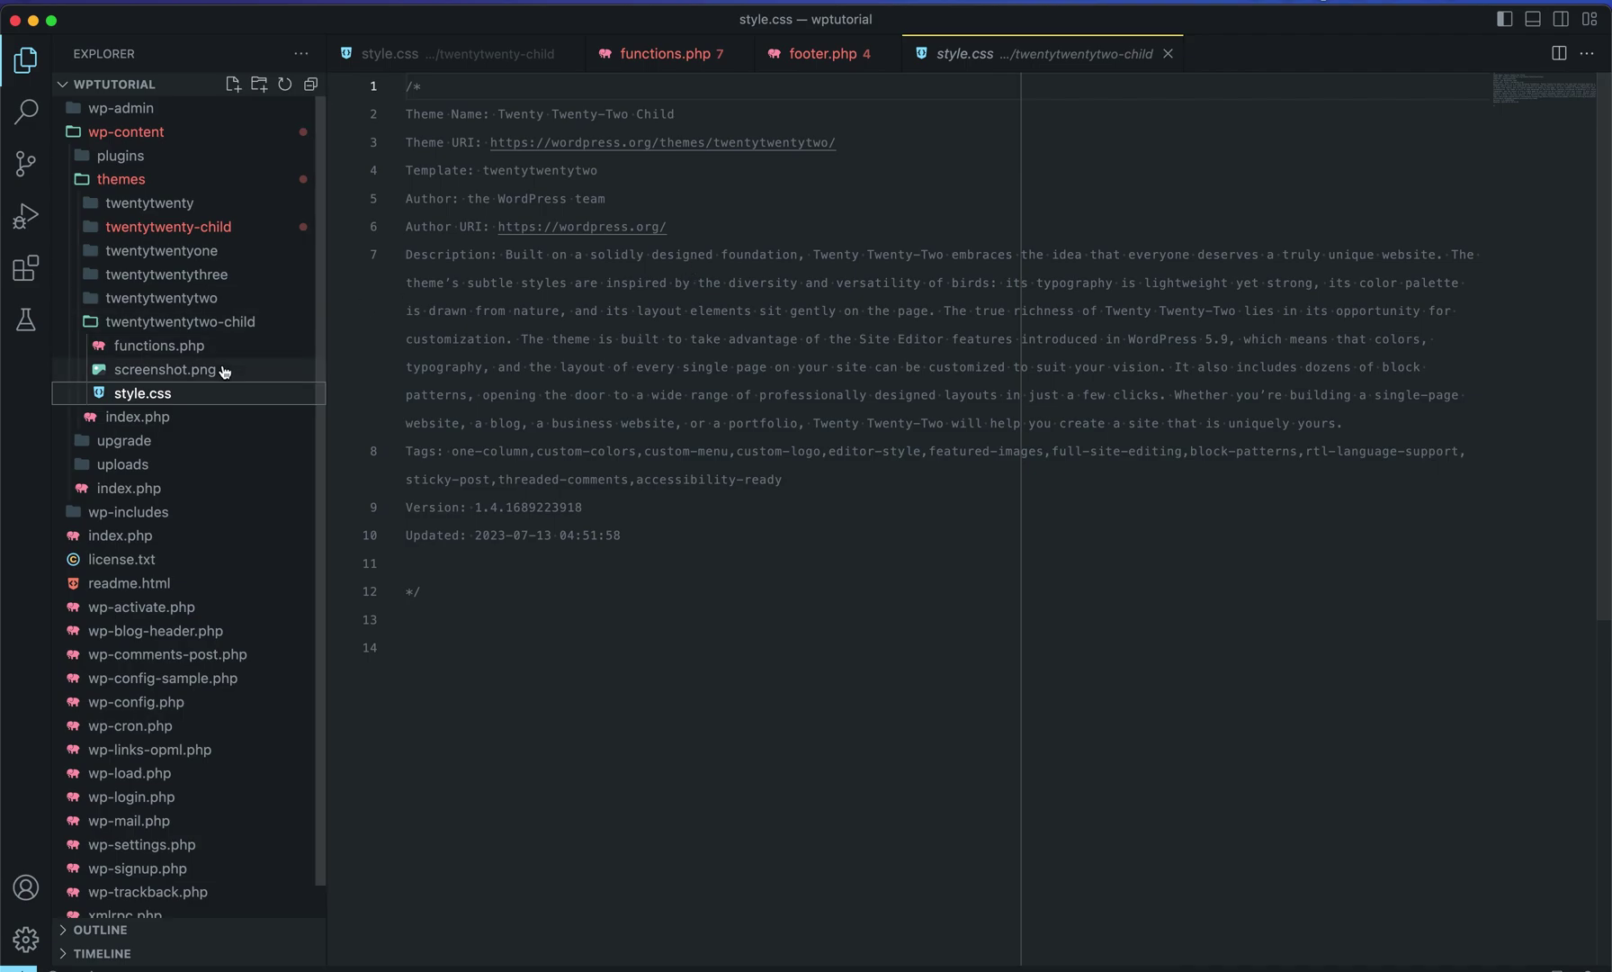
click(257, 367)
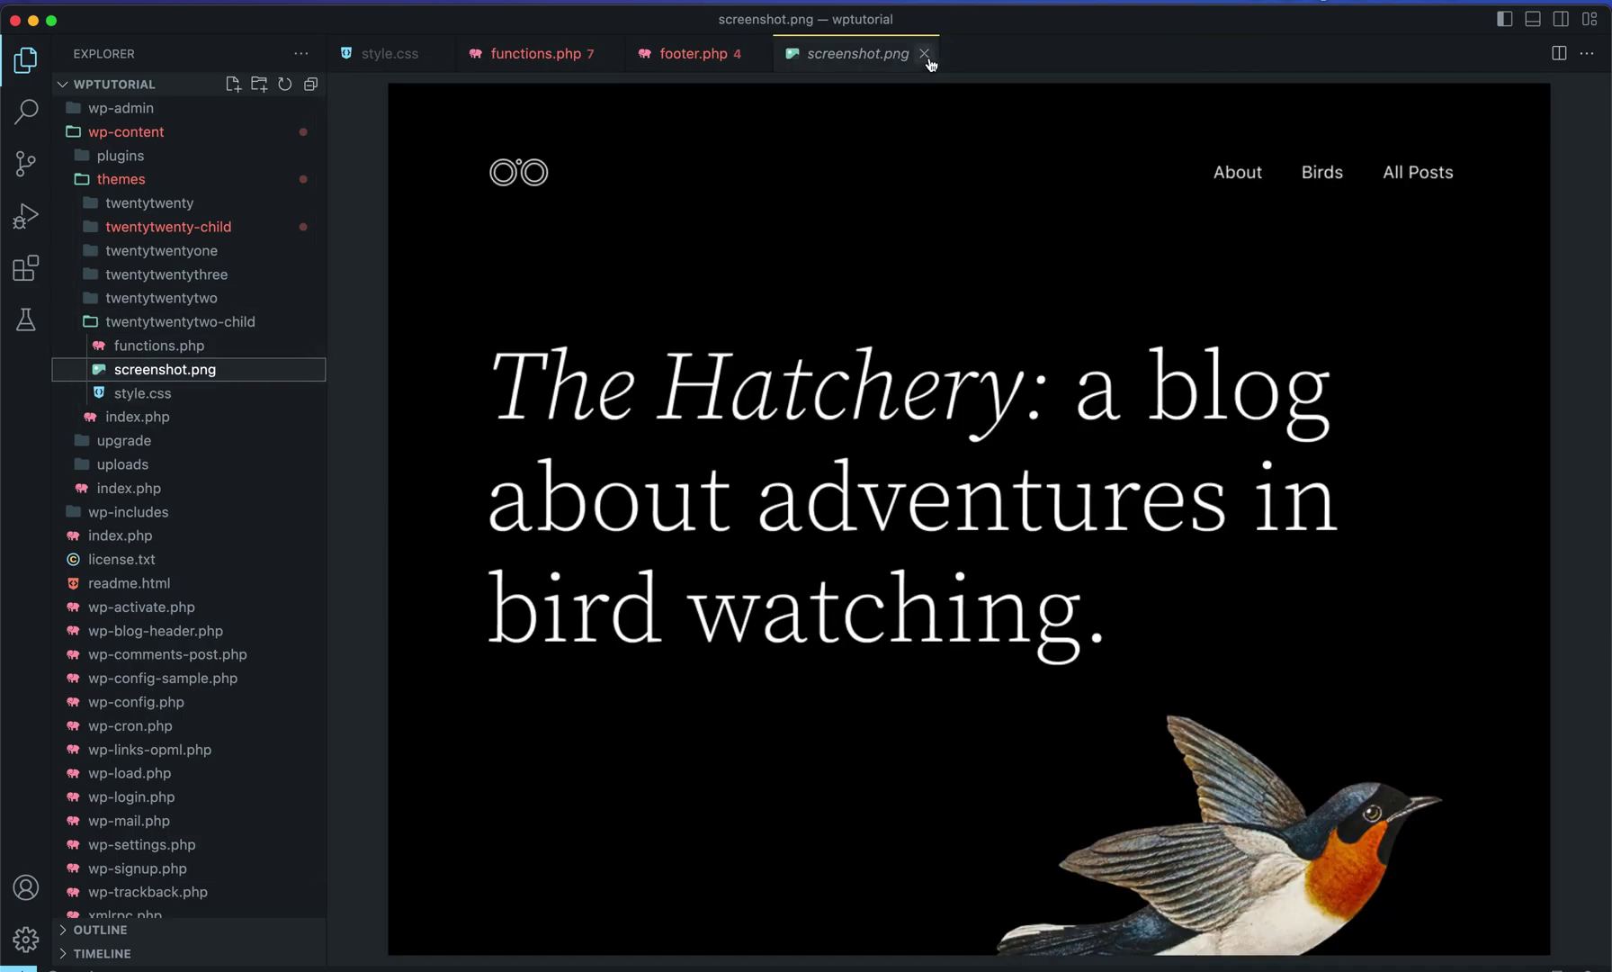
click(924, 53)
Return to the browser's 'Themes ‹ WP Tutorial' tab listing Twenty Twenty-Two Child as active.
key(super+Tab)
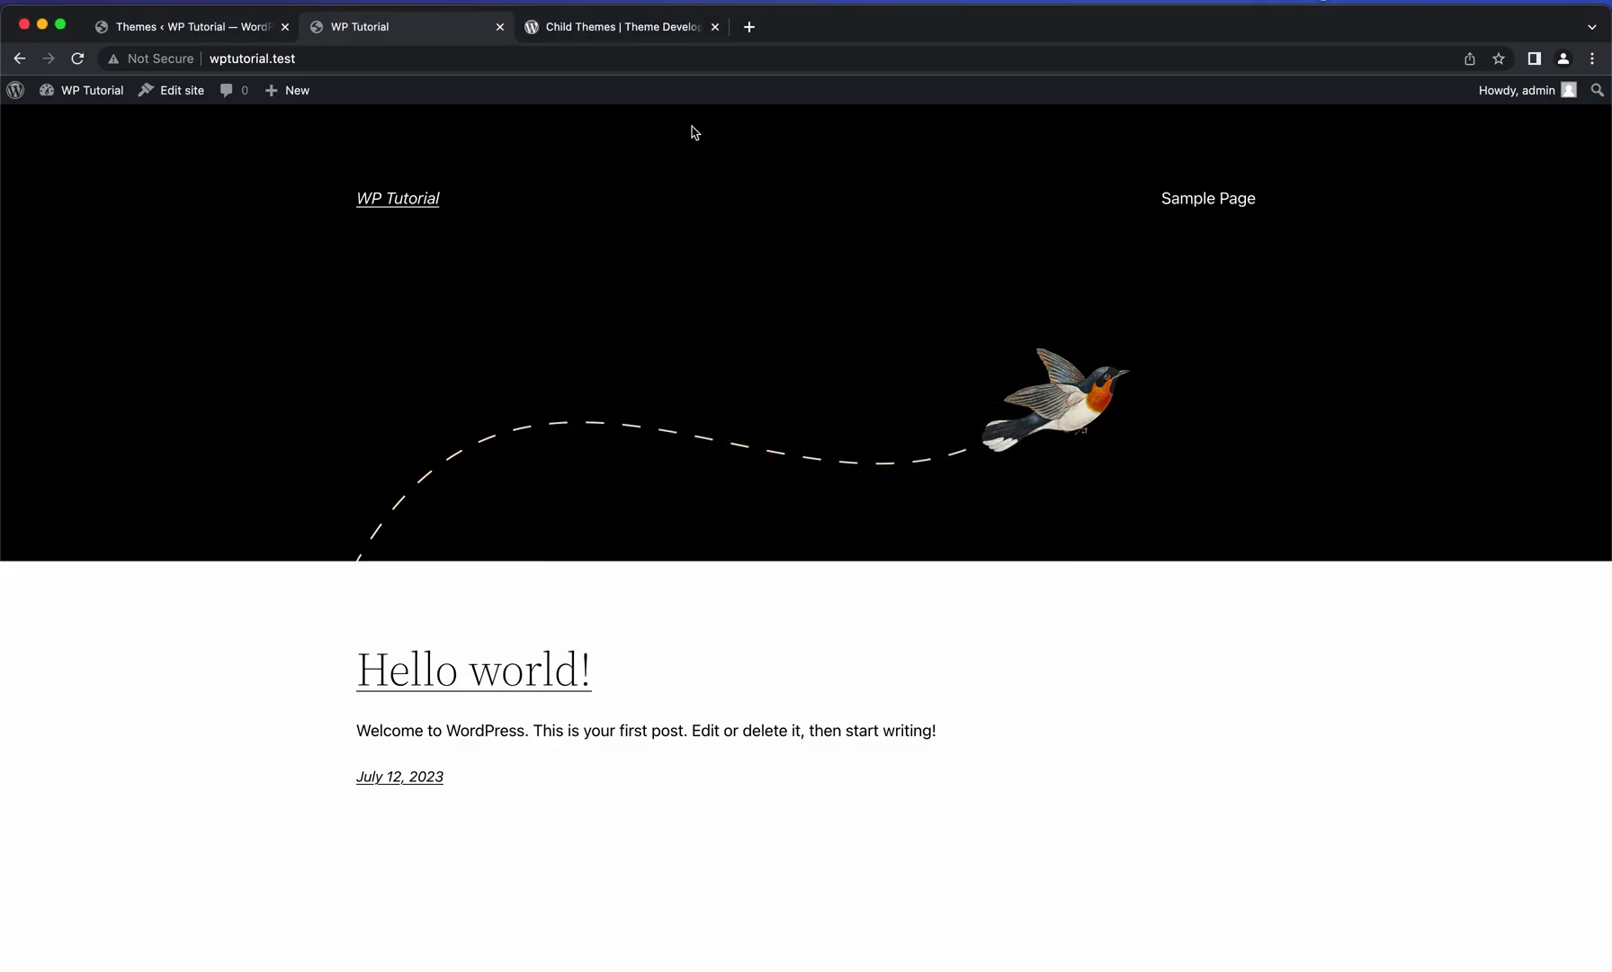
click(236, 25)
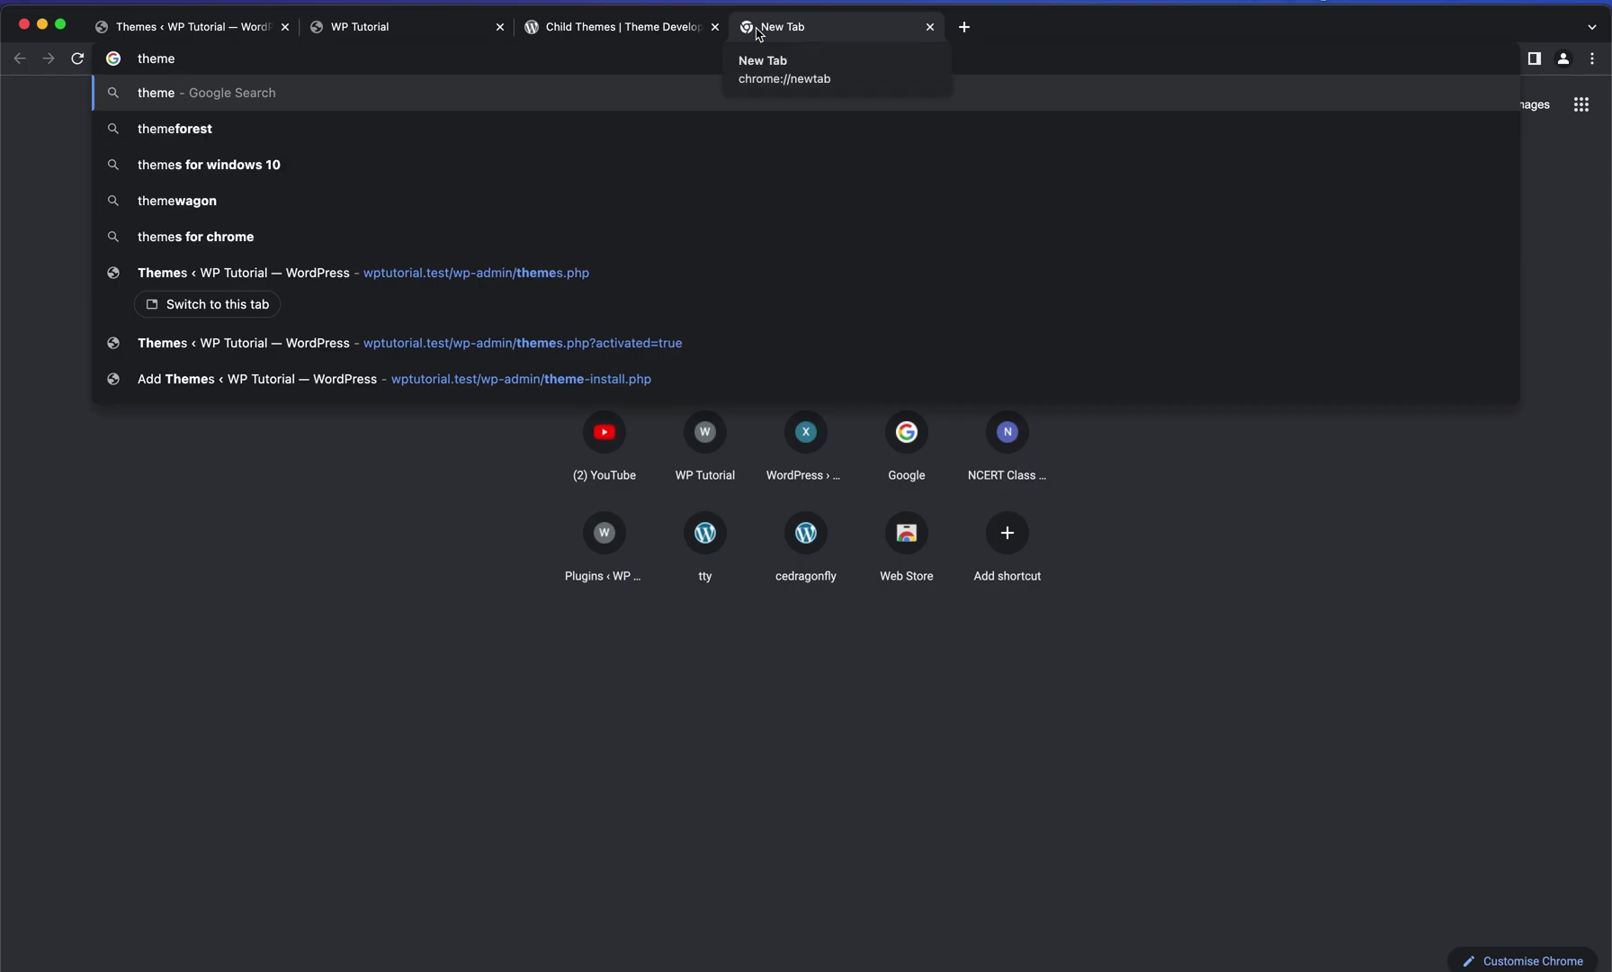
text(json bl)
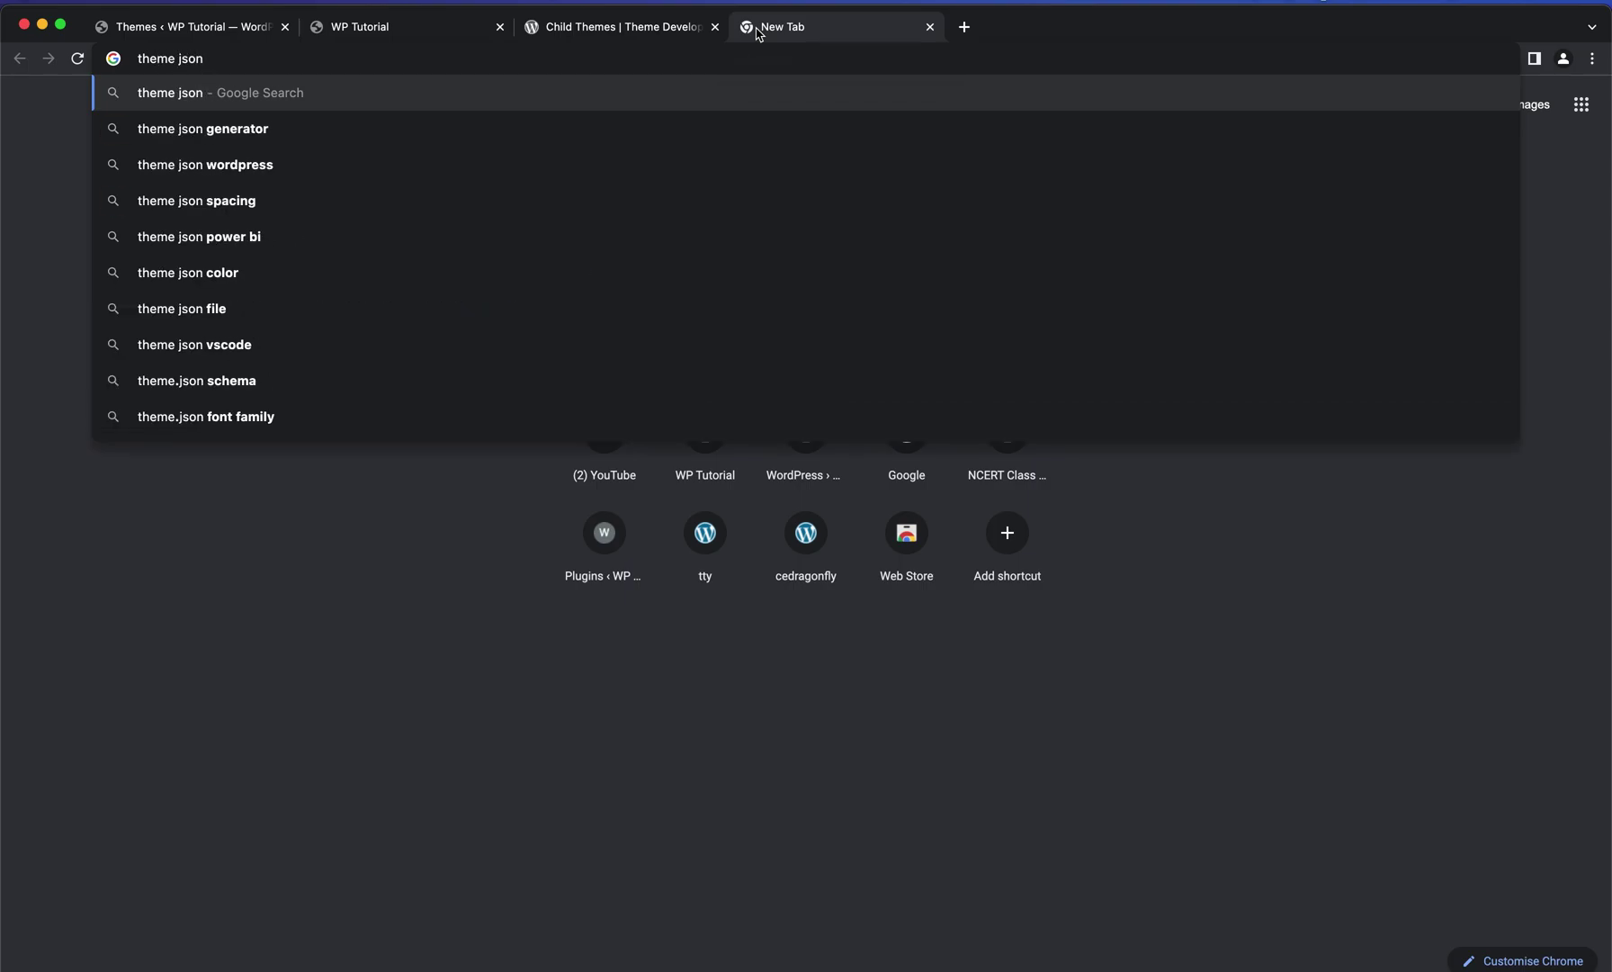
text(ock editor)
key(Return)
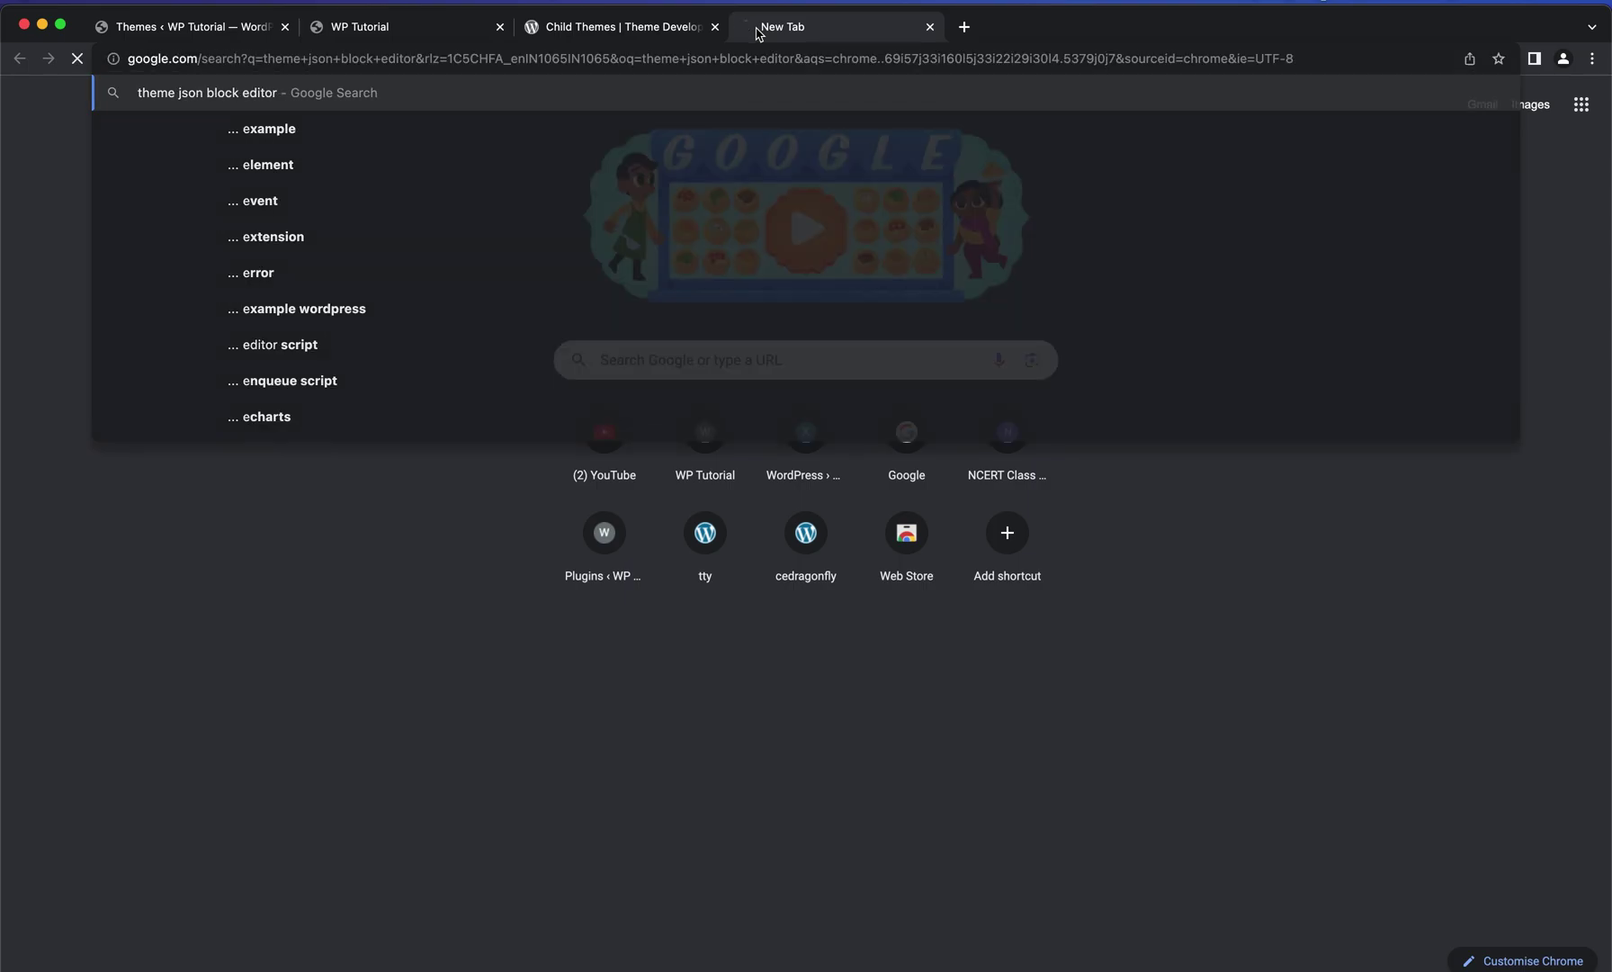
click(510, 306)
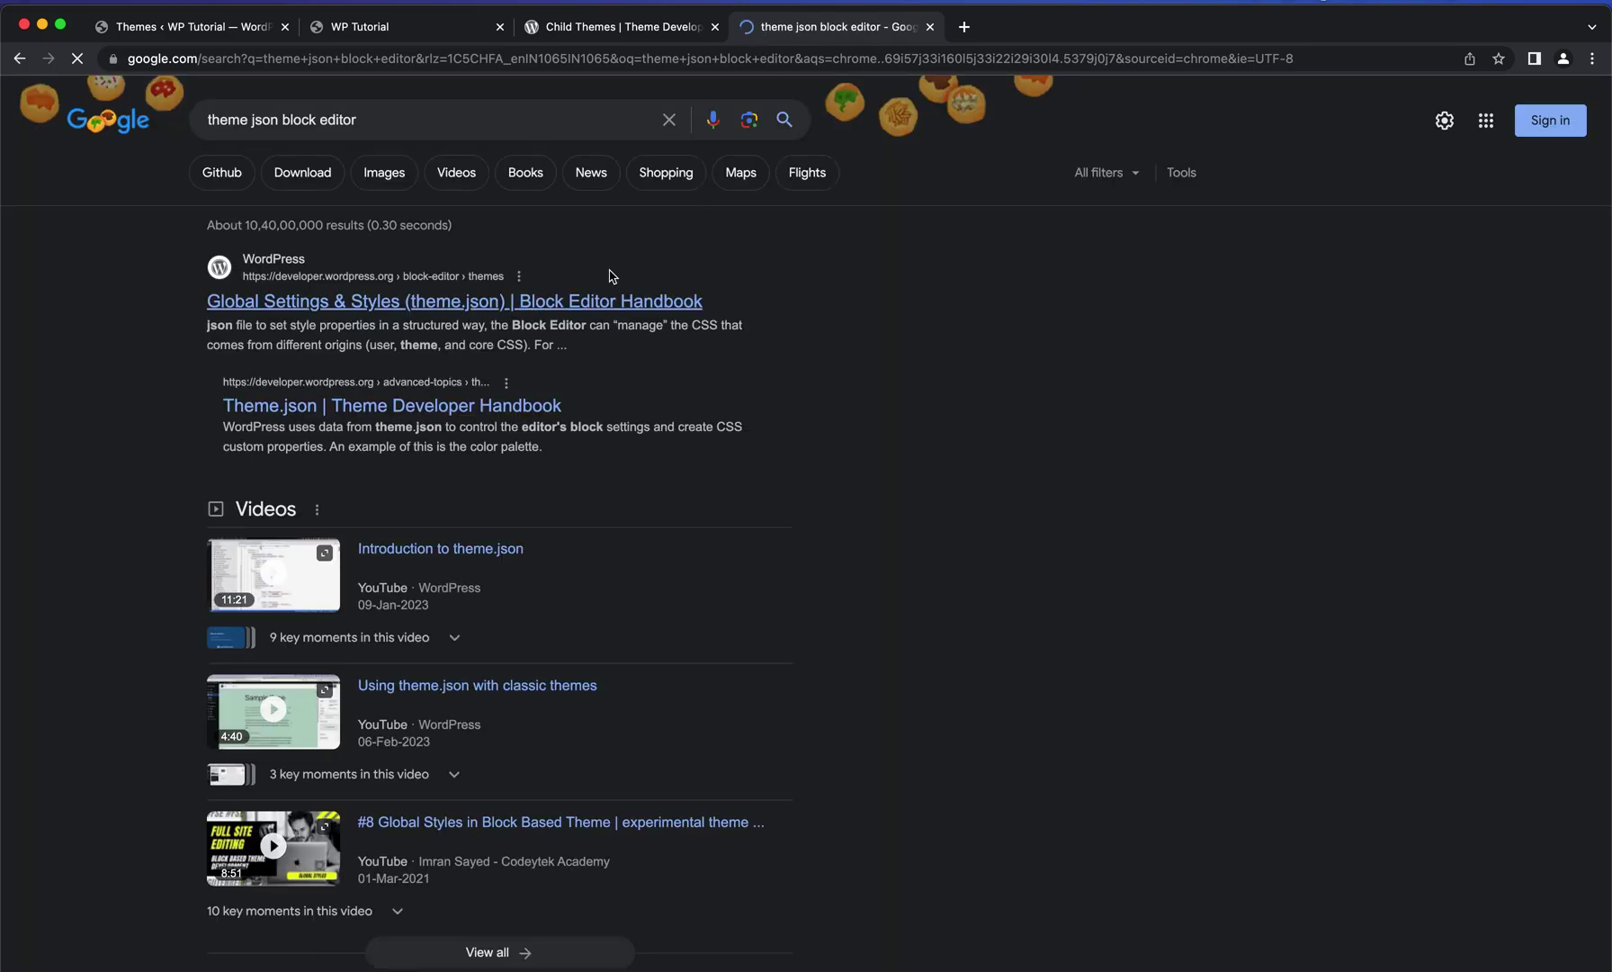
scroll(737, 538, down, 15)
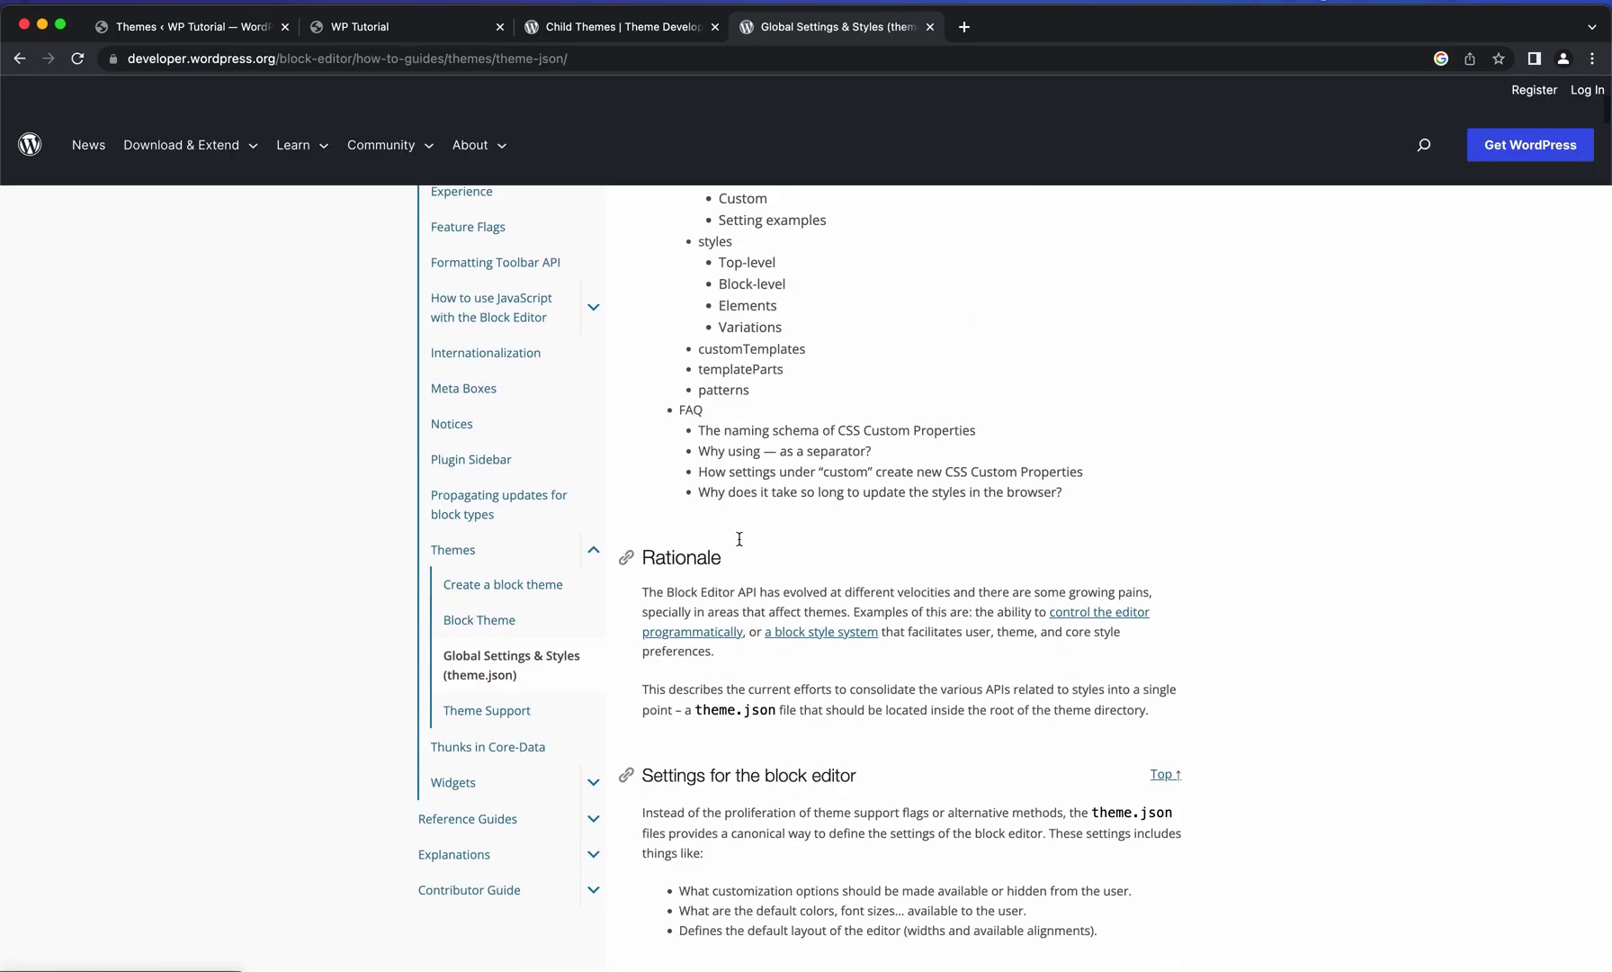
scroll(738, 538, down, 6)
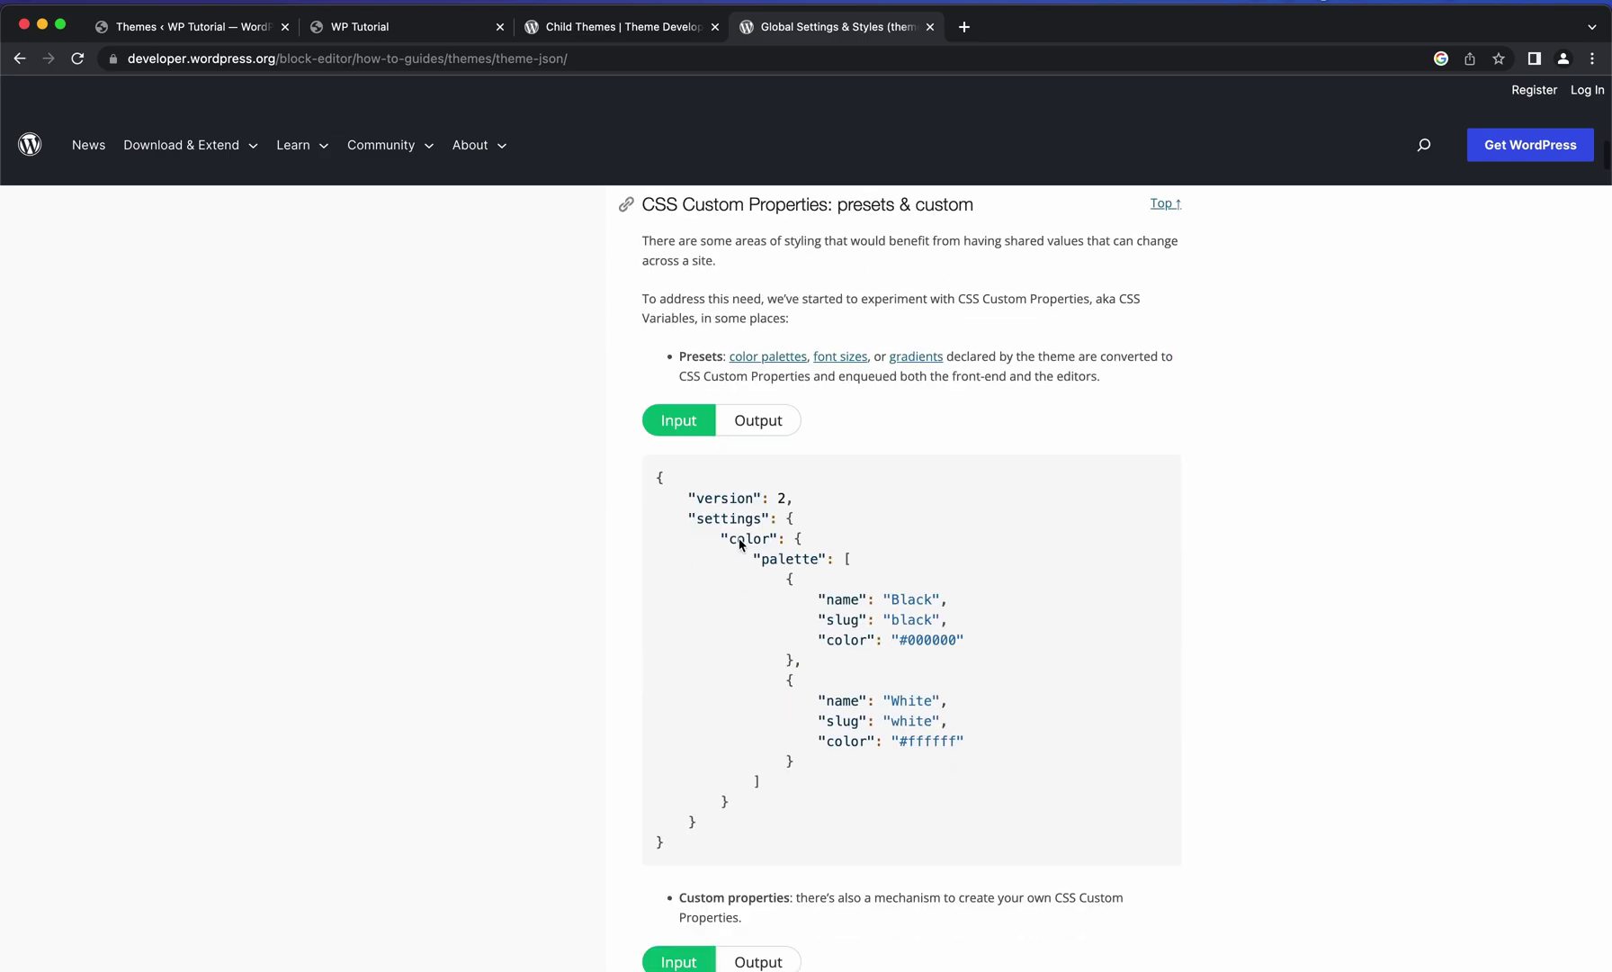
scroll(738, 538, up, 12)
scroll(739, 538, up, 8)
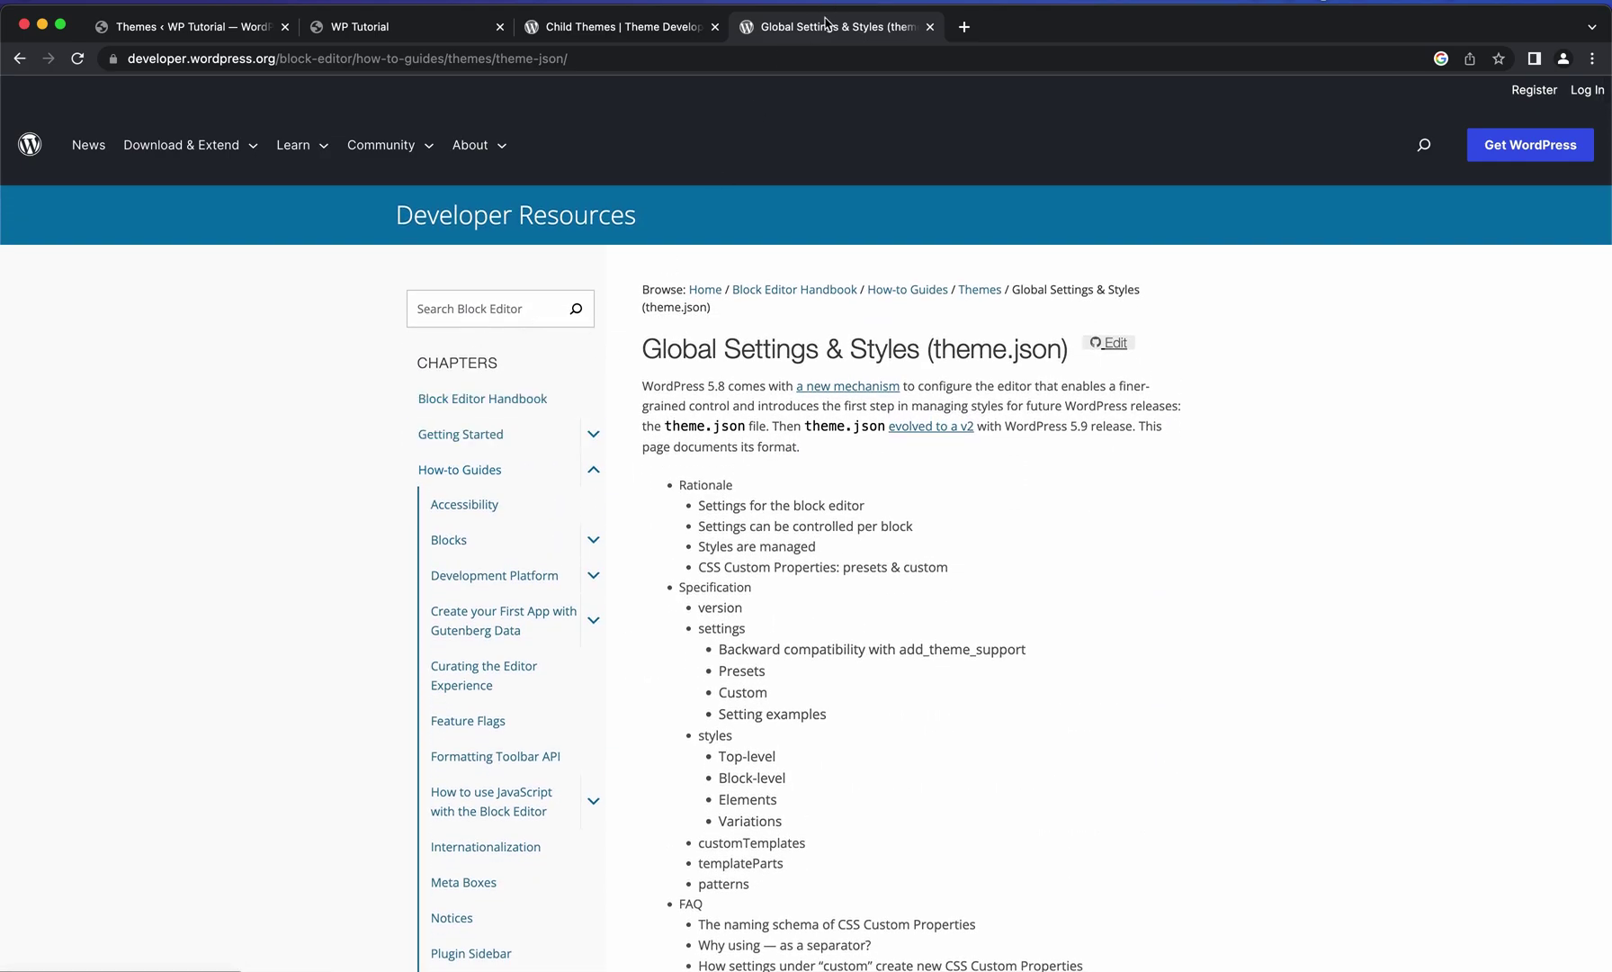
click(930, 27)
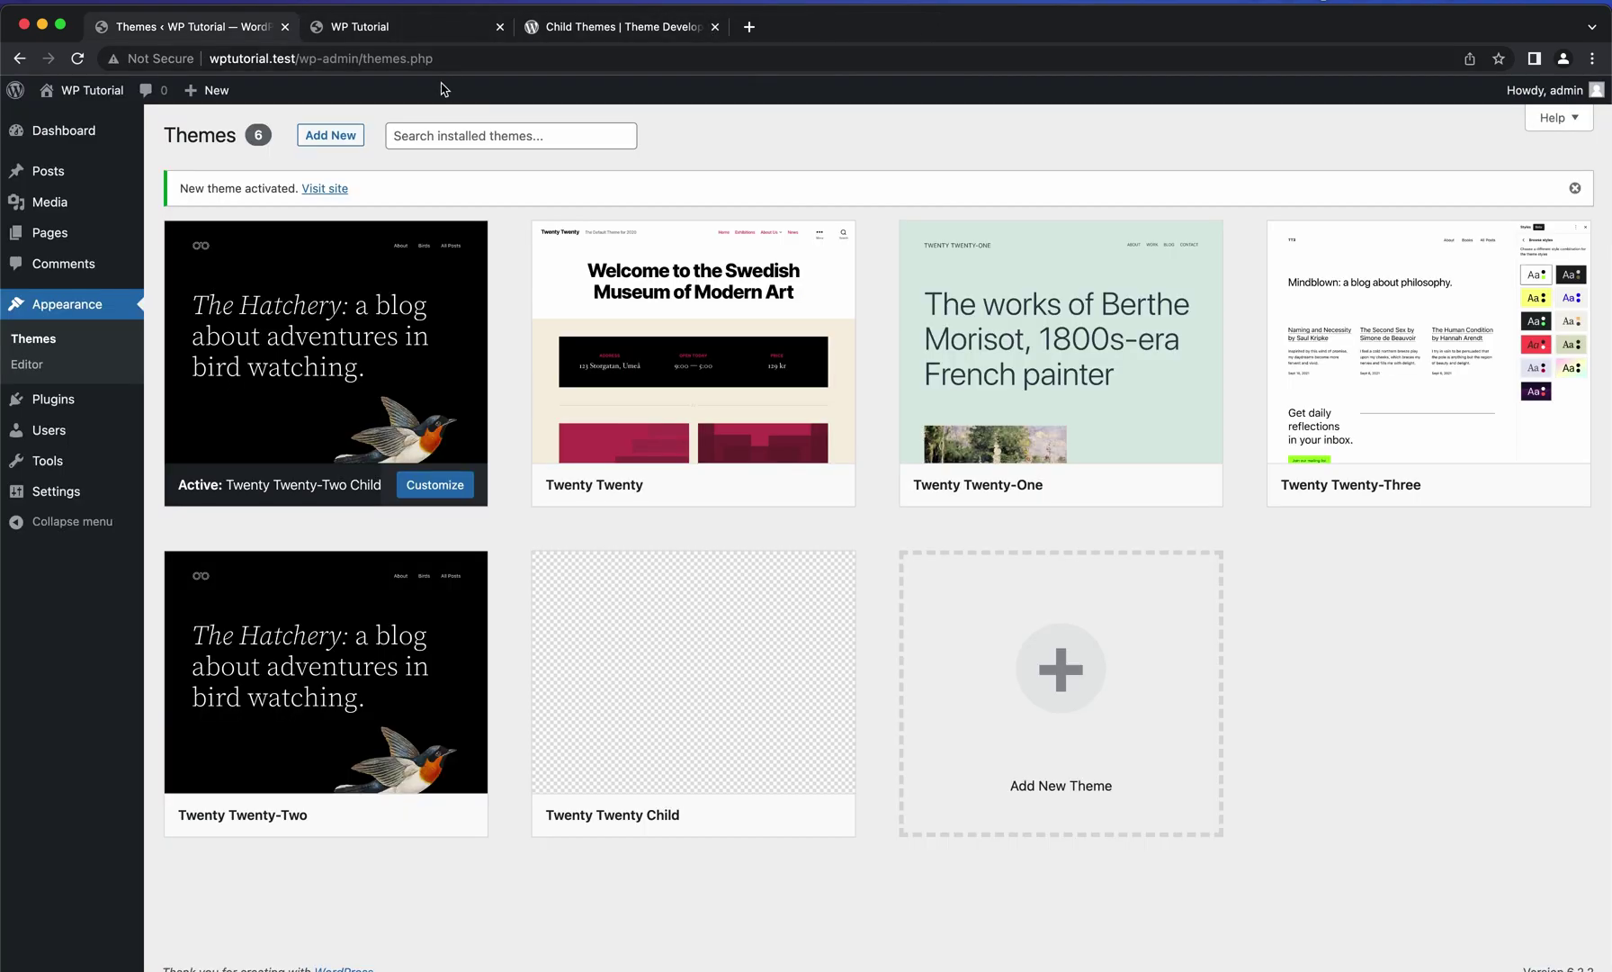